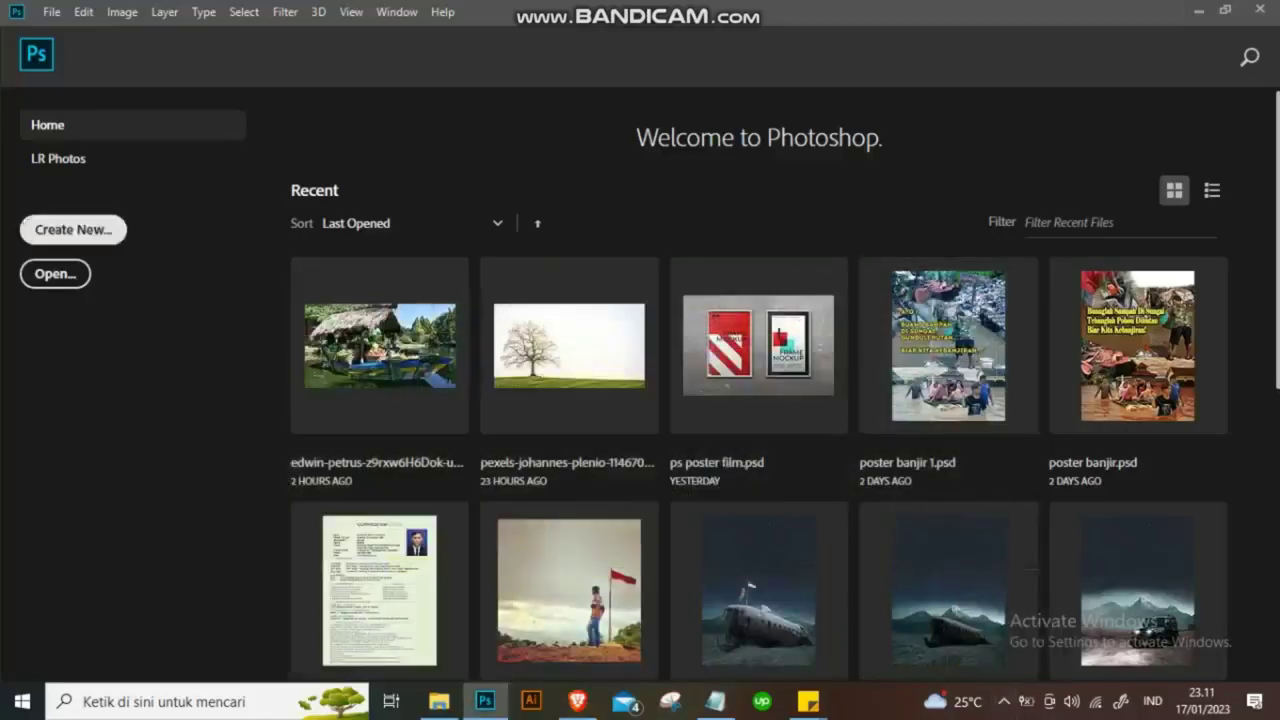
Create a new 18×24 in Art & Illustration poster document at 150 ppi and add an empty layer.
{"action": "left_click", "coordinate": [73, 229]}
{"action": "left_click", "coordinate": [682, 72]}
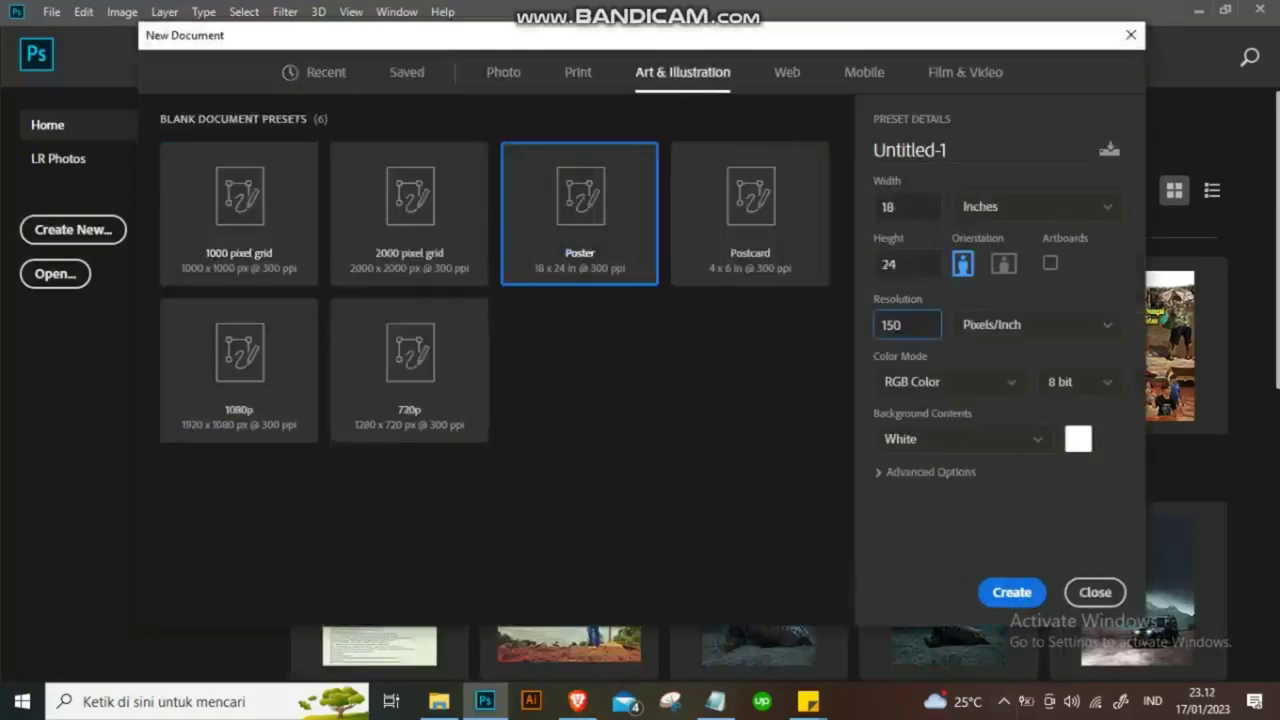
{"action": "key", "text": "Return"}
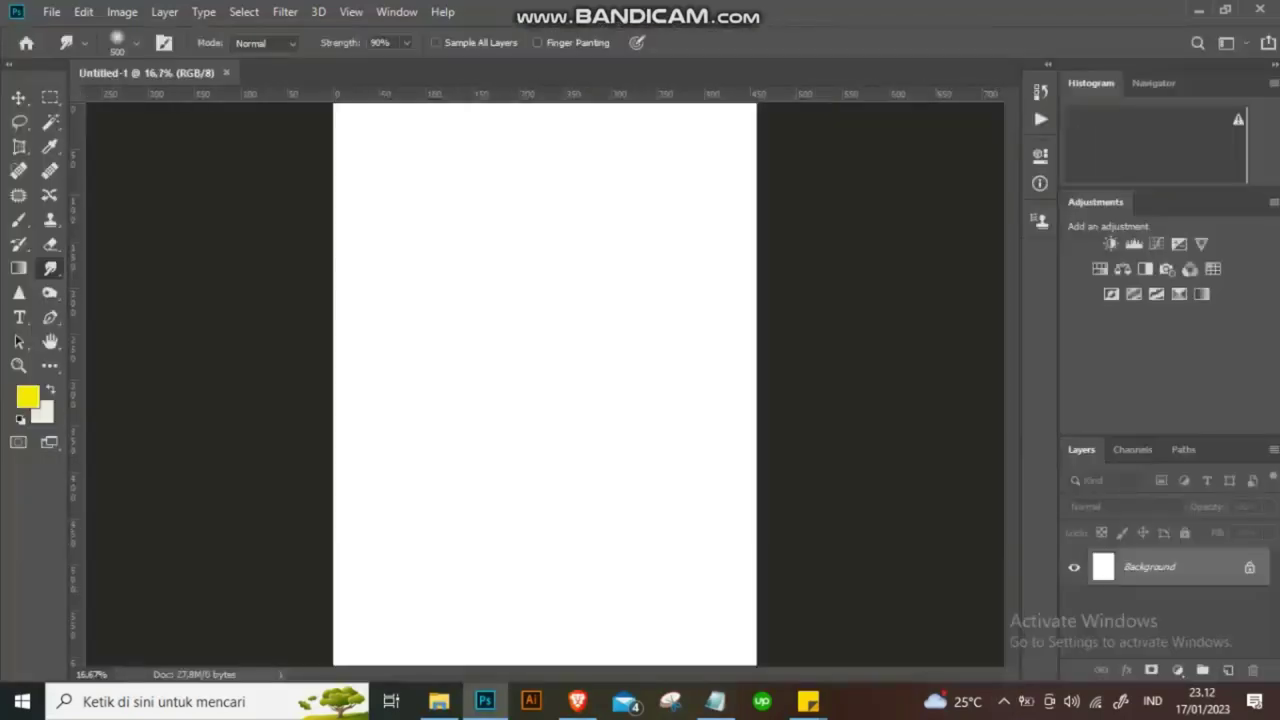
{"action": "key", "text": "ctrl+shift+alt+n"}
Place the Milky Way star photo from D:\belajar foto manipulation\Folder Baru (2) as a linked layer.
{"action": "left_click", "coordinate": [51, 12]}
{"action": "left_click", "coordinate": [100, 380]}
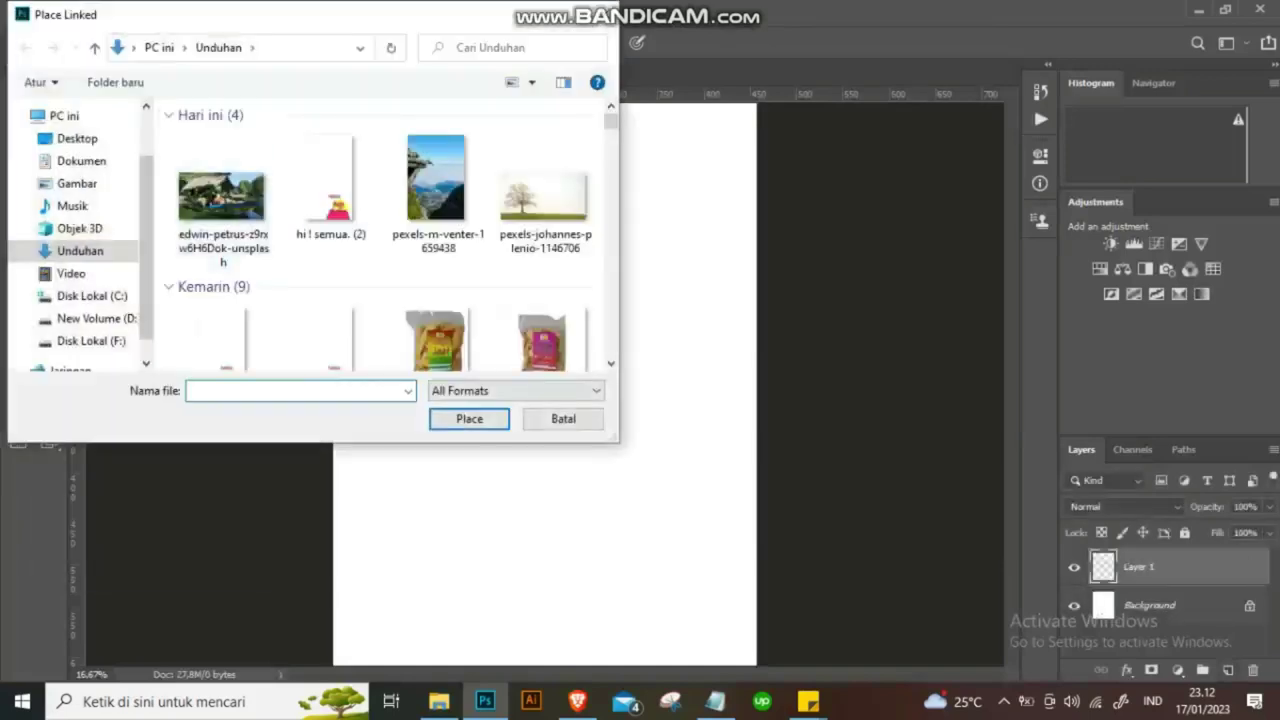
{"action": "left_click", "coordinate": [96, 318]}
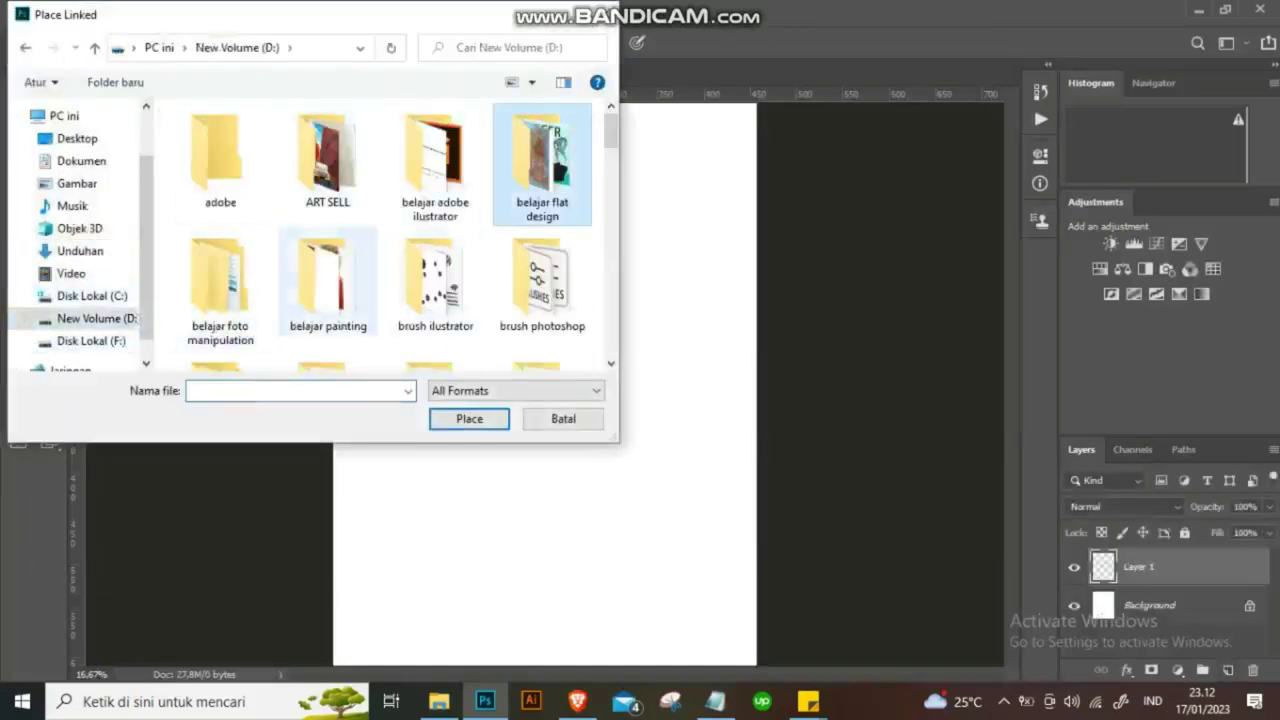
{"action": "double_click", "coordinate": [220, 285]}
{"action": "double_click", "coordinate": [323, 160]}
{"action": "right_click", "coordinate": [463, 266]}
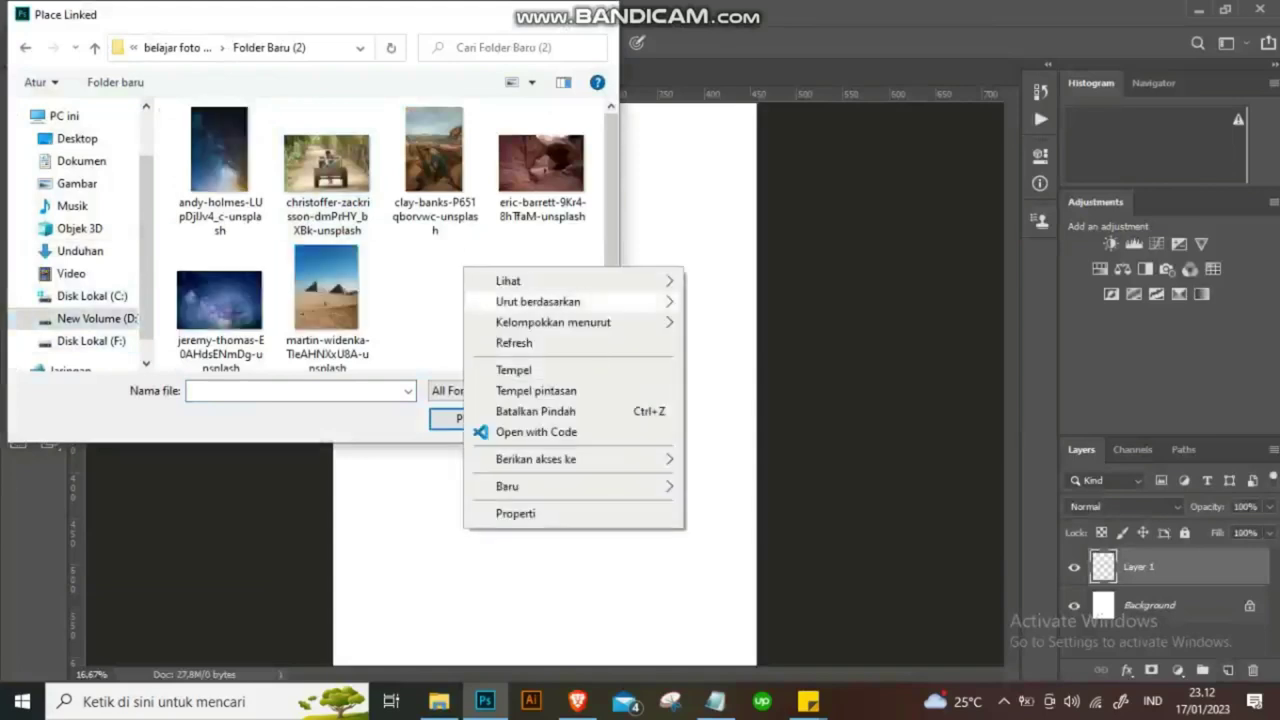
{"action": "key", "text": "Escape"}
{"action": "left_click", "coordinate": [219, 160]}
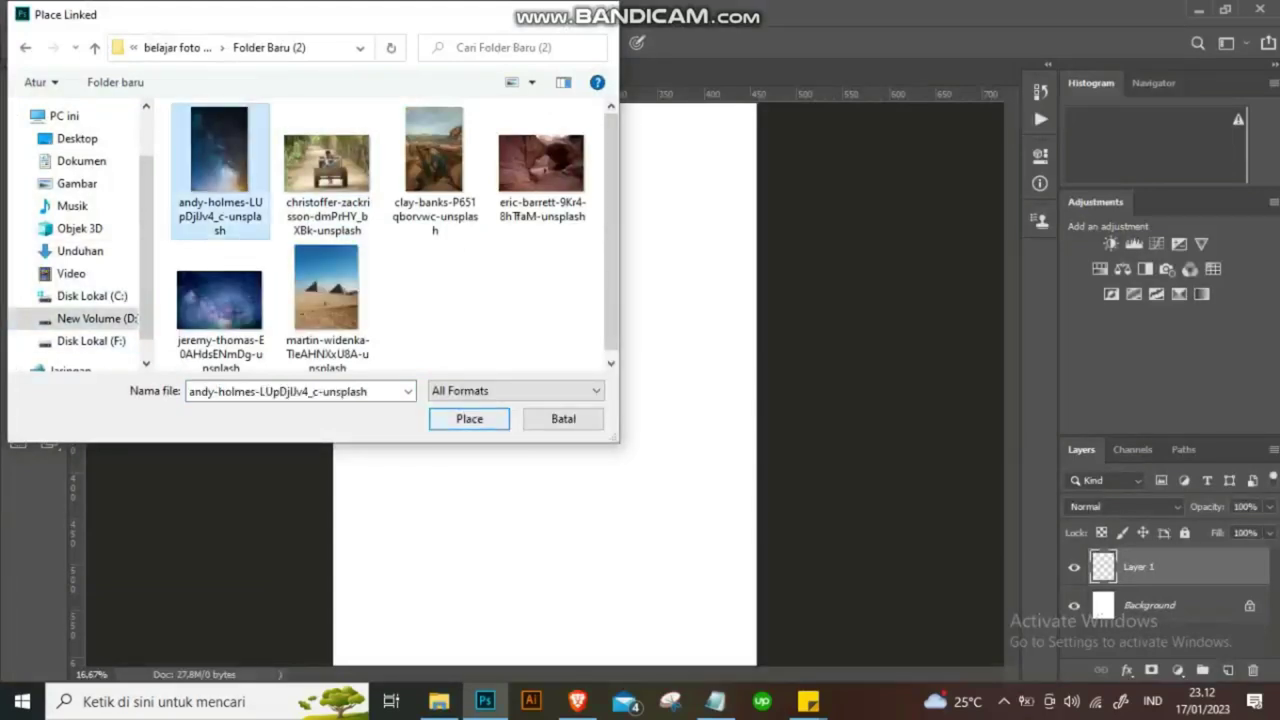
{"action": "key", "text": "Return"}
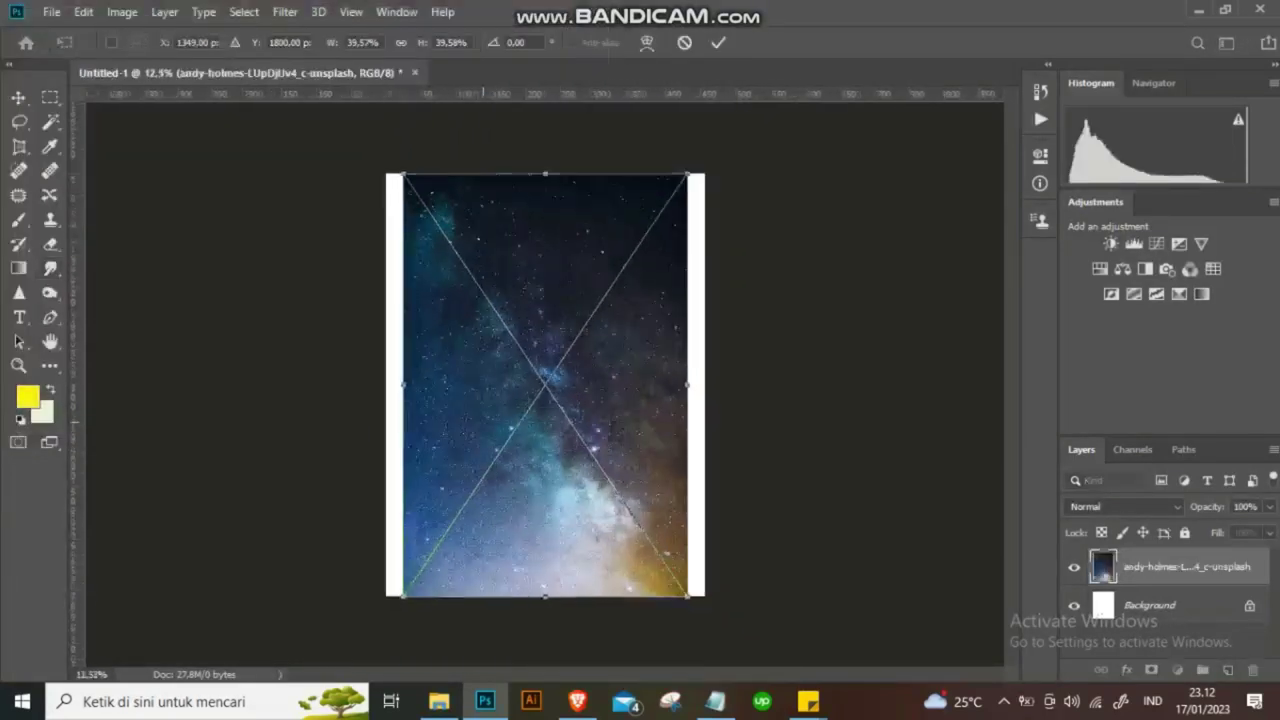
Scale the star photo to fill the whole canvas and rasterize its layer.
{"action": "left_click_drag", "start_coordinate": [662, 211], "coordinate": [678, 186]}
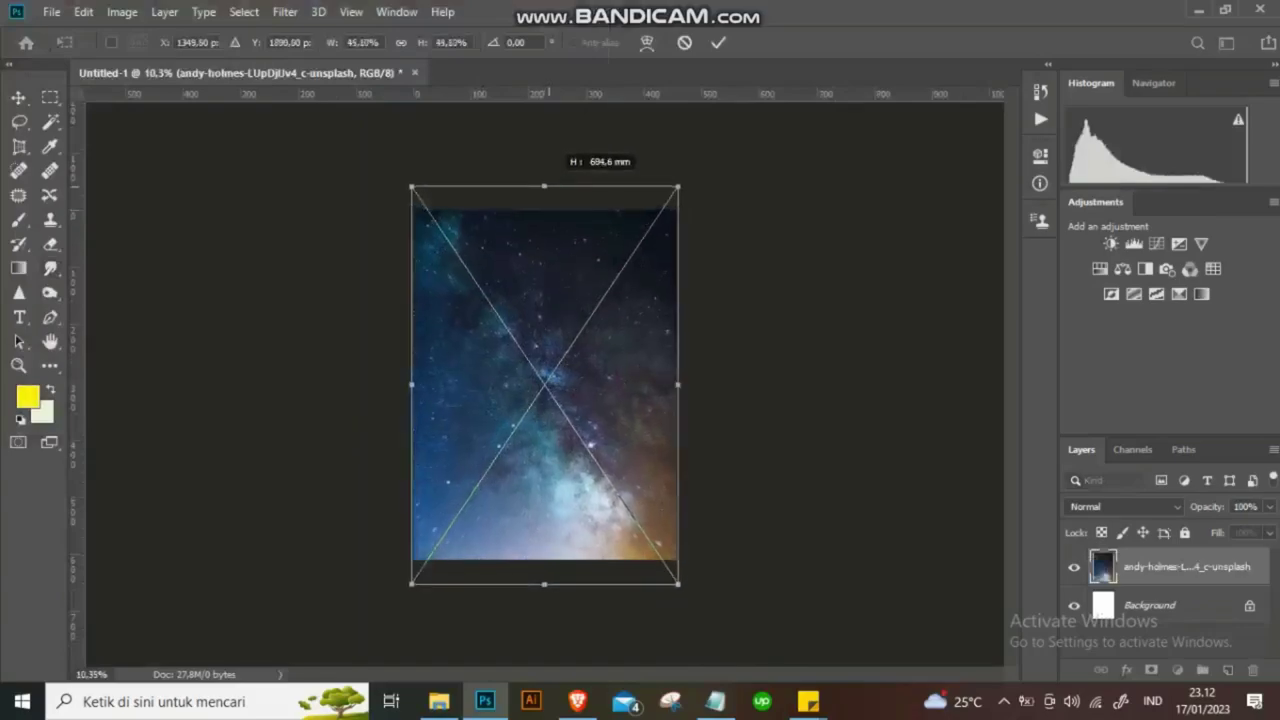
{"action": "left_click", "coordinate": [718, 42]}
{"action": "scroll", "coordinate": [600, 380], "scroll_direction": "up", "scroll_amount": 5}
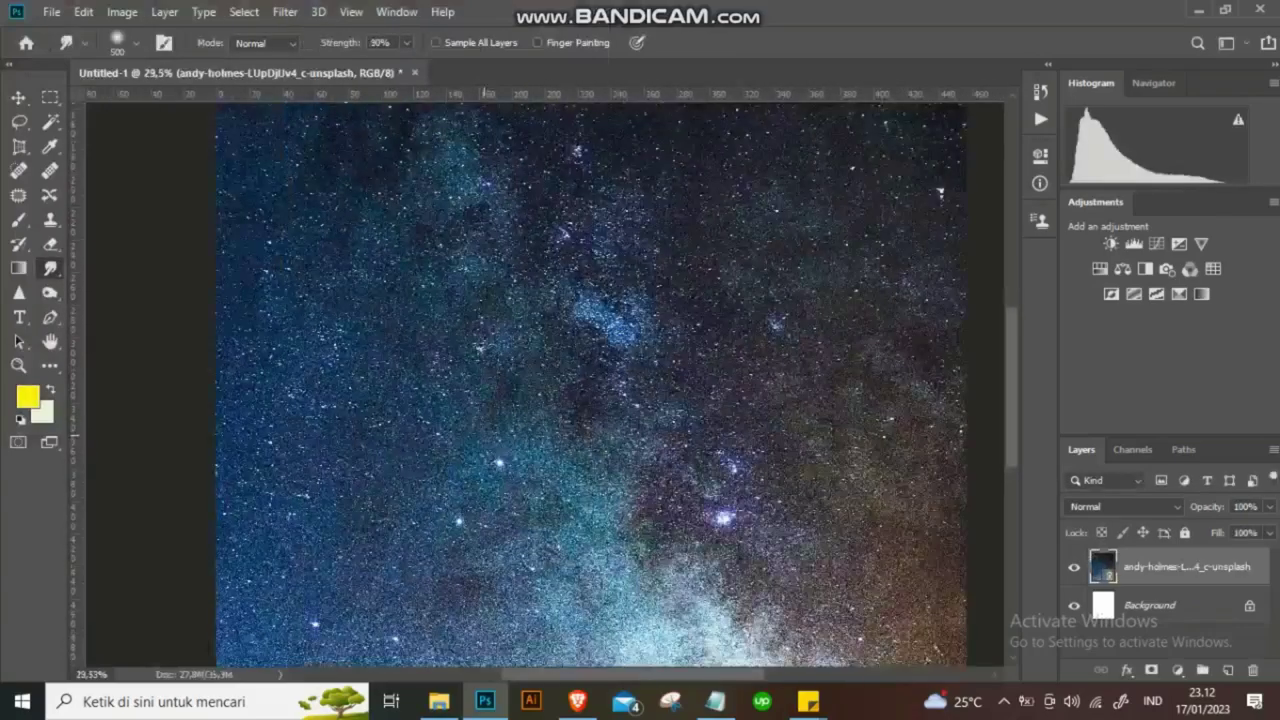
{"action": "key", "text": "ctrl+0"}
{"action": "right_click", "coordinate": [1168, 566]}
{"action": "left_click", "coordinate": [950, 363]}
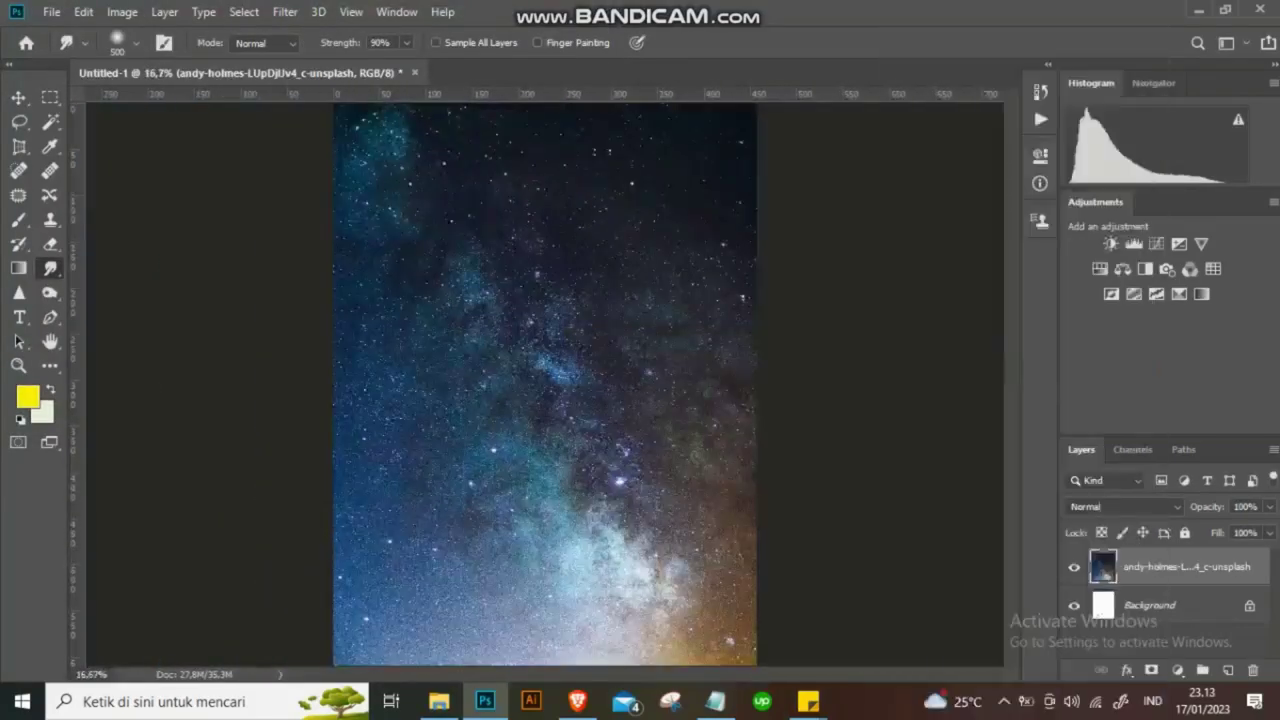
Apply Filter Gallery's Artistic > Film Grain with Grain 2 to the star layer.
{"action": "left_click", "coordinate": [1150, 605]}
{"action": "left_click", "coordinate": [1185, 566]}
{"action": "left_click", "coordinate": [285, 11]}
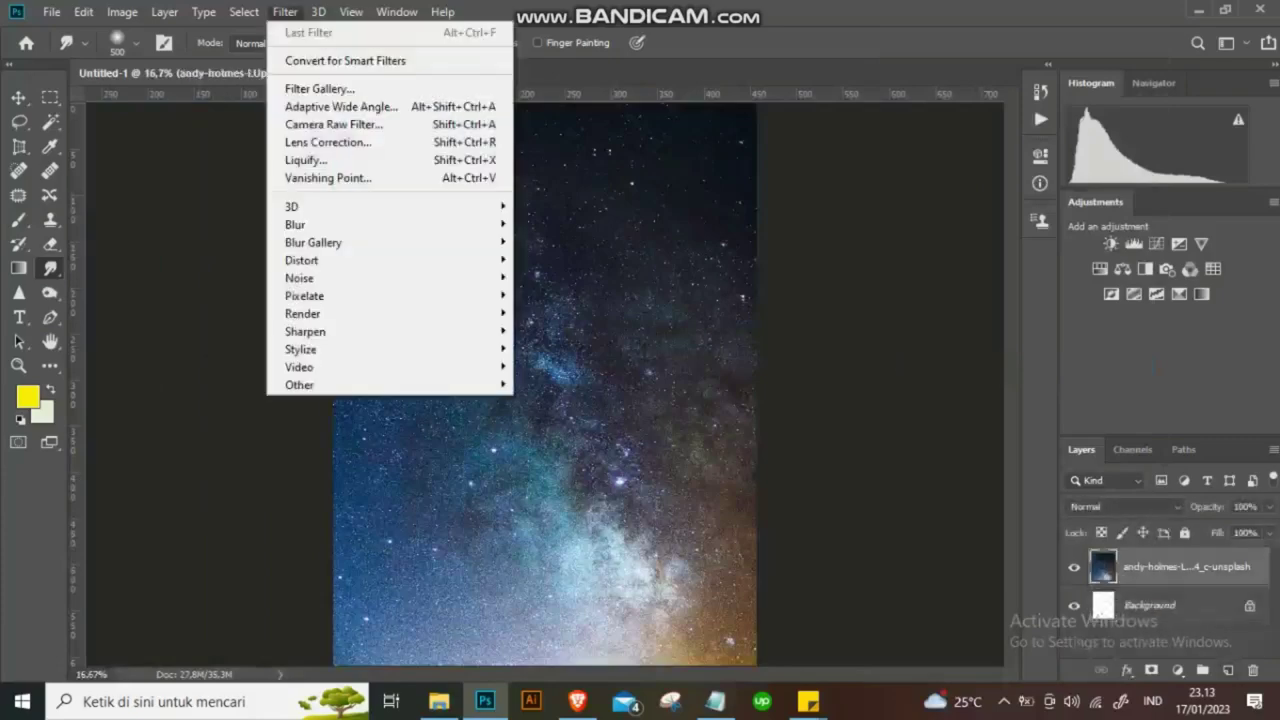
{"action": "left_click", "coordinate": [300, 160]}
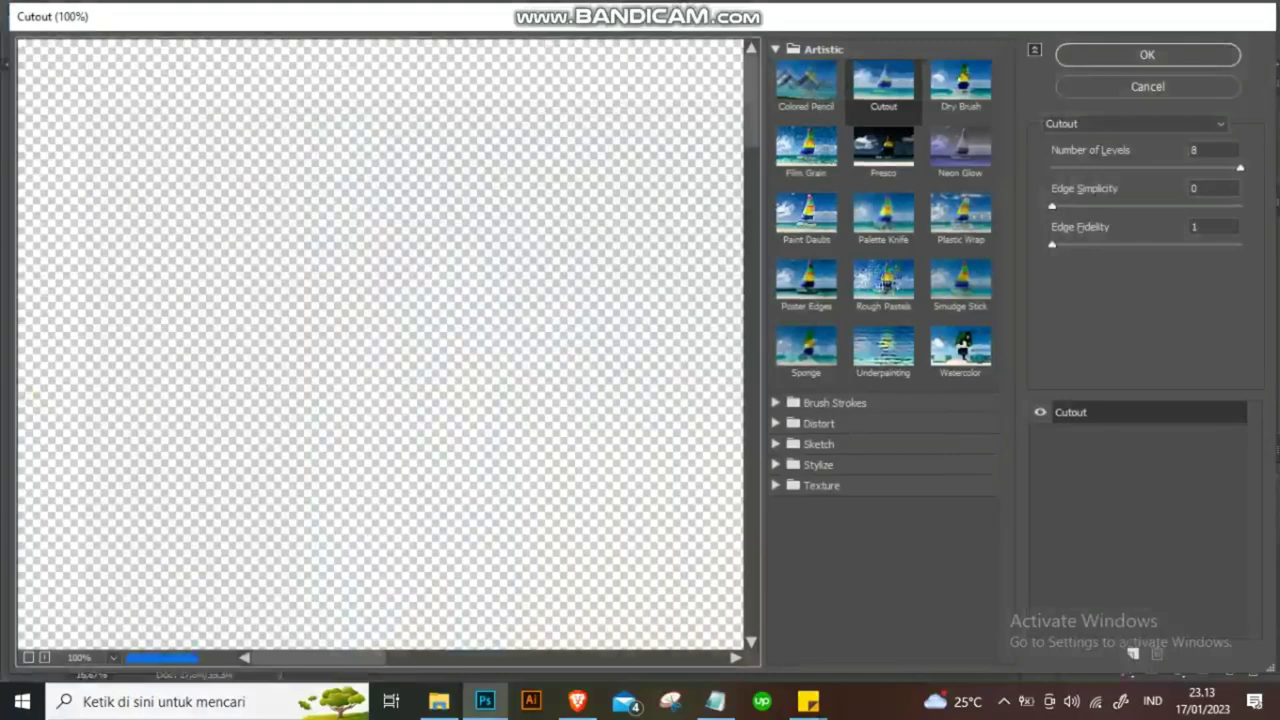
{"action": "left_click", "coordinate": [960, 80]}
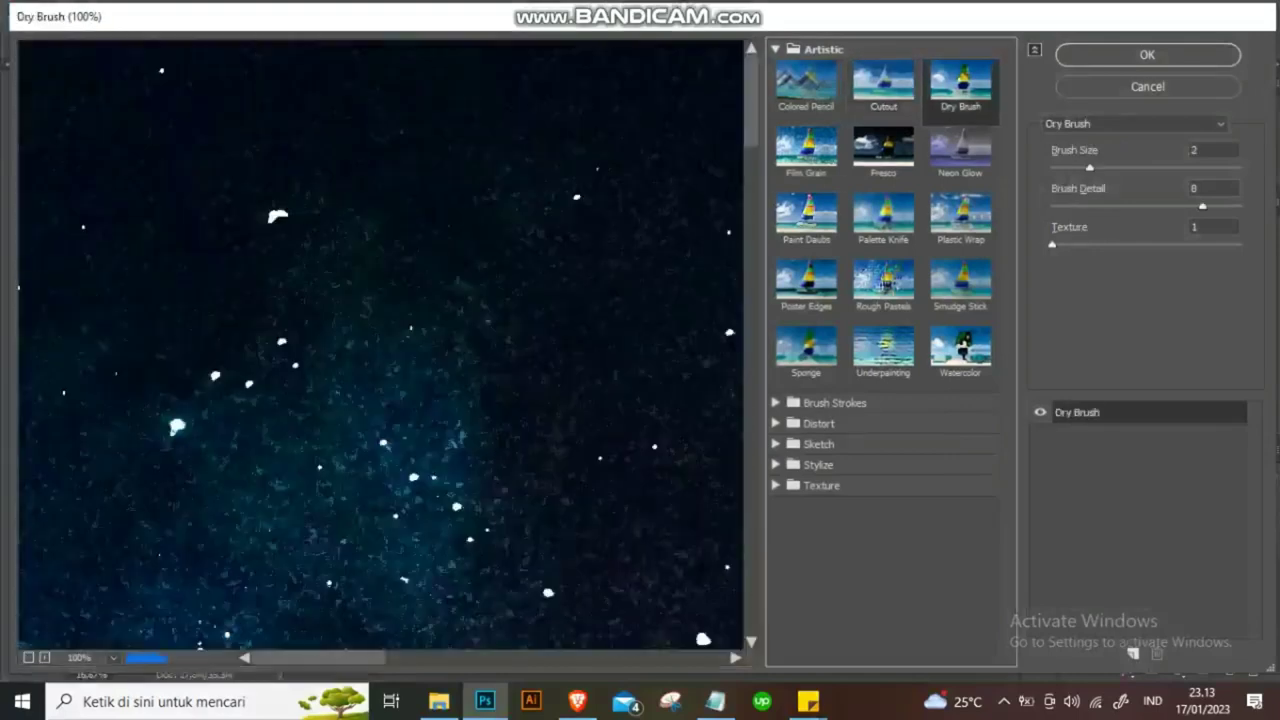
{"action": "left_click", "coordinate": [806, 145]}
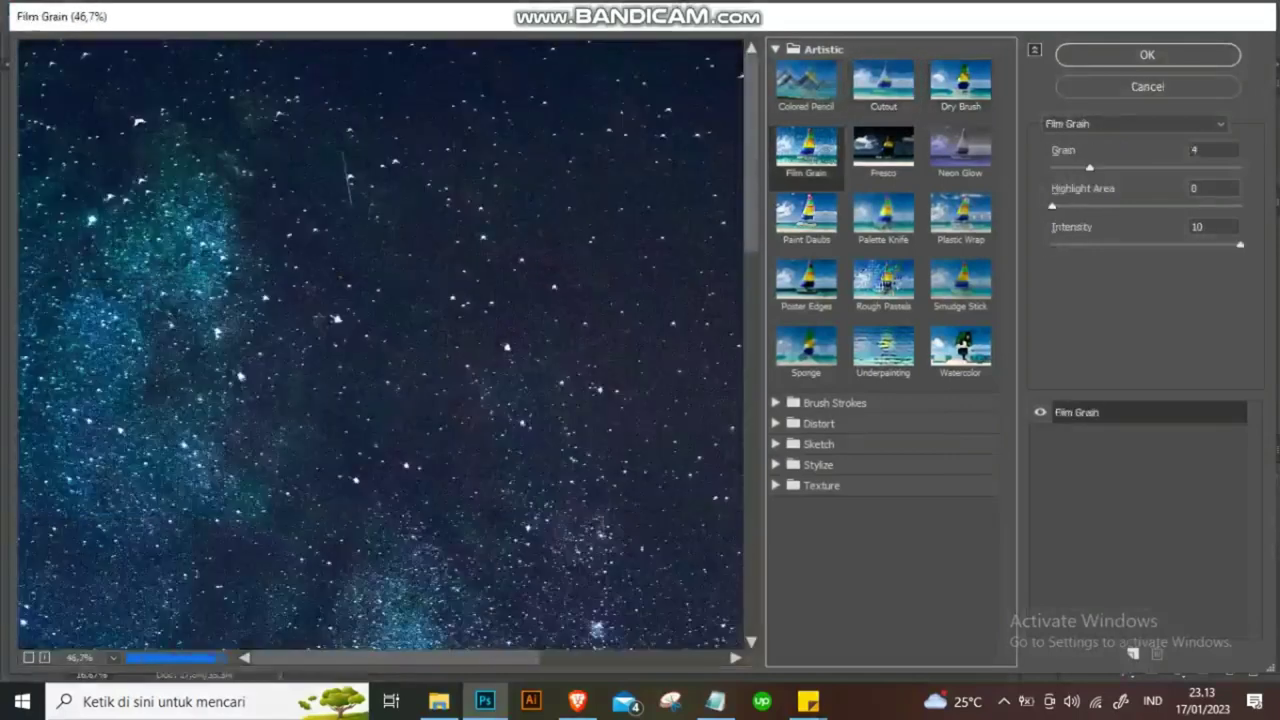
{"action": "left_click_drag", "start_coordinate": [1090, 167], "coordinate": [1070, 167]}
{"action": "left_click", "coordinate": [113, 658]}
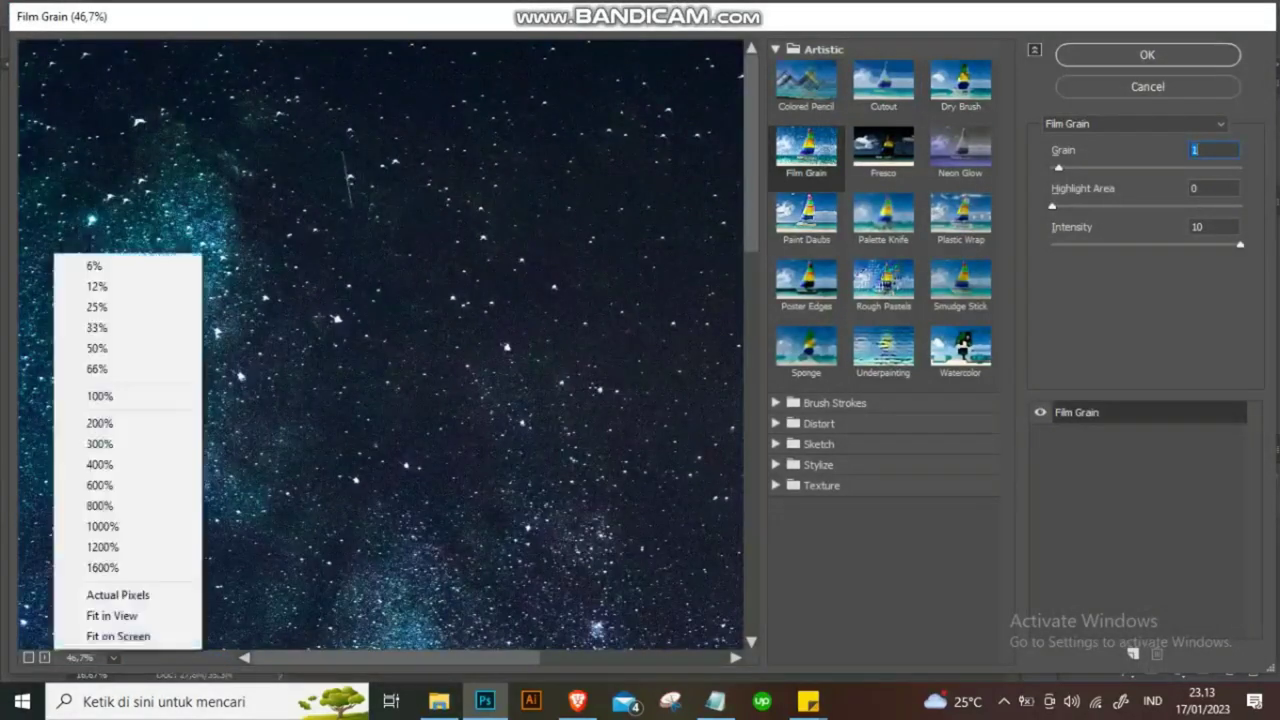
{"action": "left_click", "coordinate": [95, 613]}
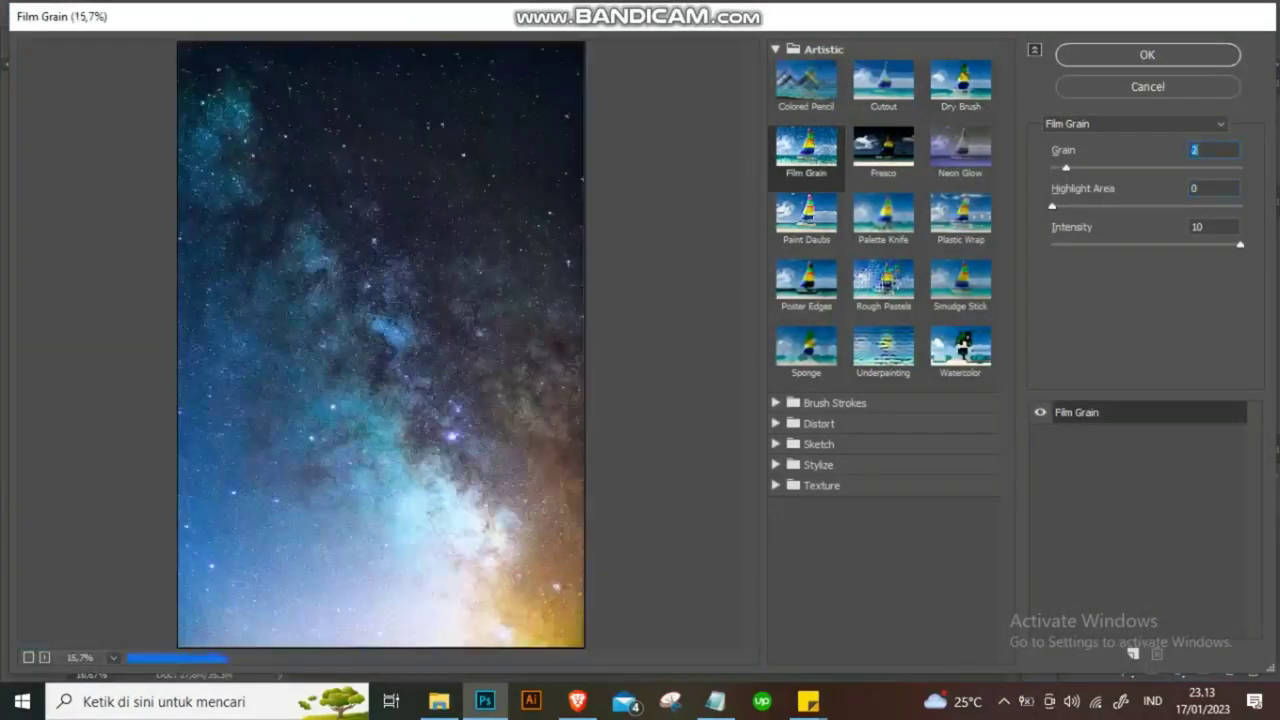
{"action": "key", "text": "Return"}
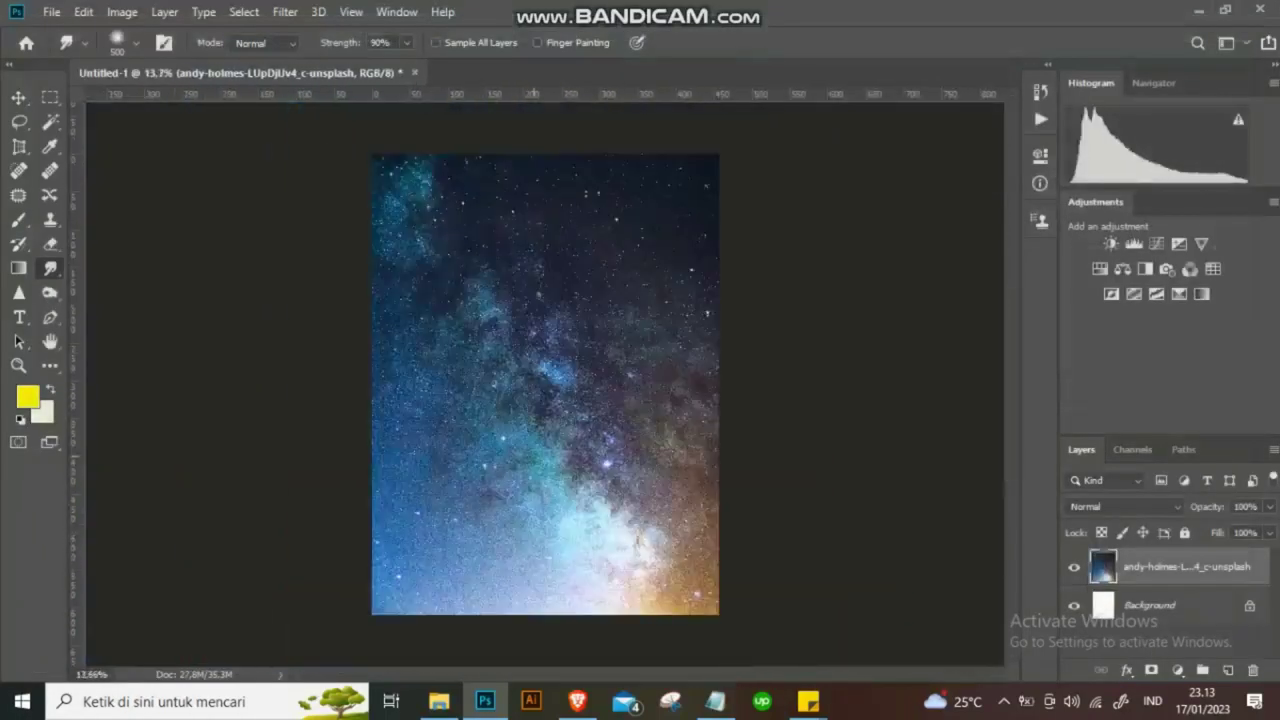
{"action": "left_click", "coordinate": [51, 12]}
Place the Giza pyramids photo as a linked layer, tilted -6.3° and scaled to about 48%.
{"action": "left_click", "coordinate": [90, 378]}
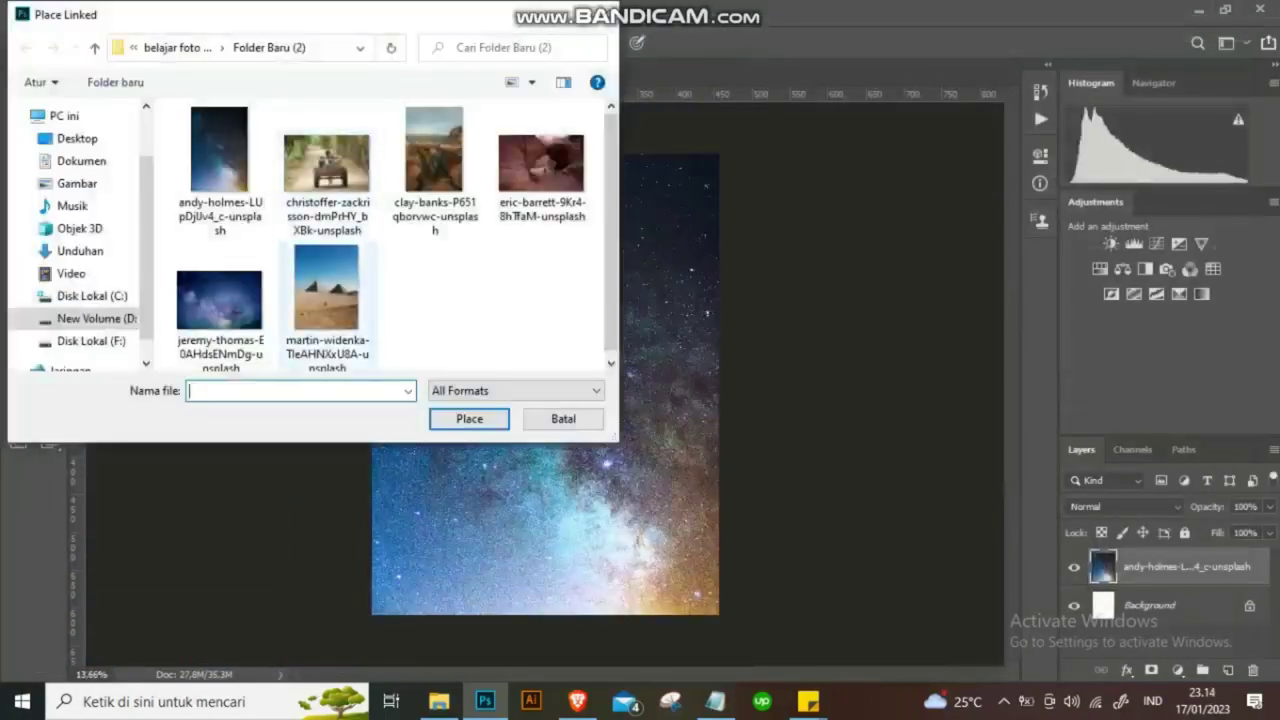
{"action": "double_click", "coordinate": [326, 285]}
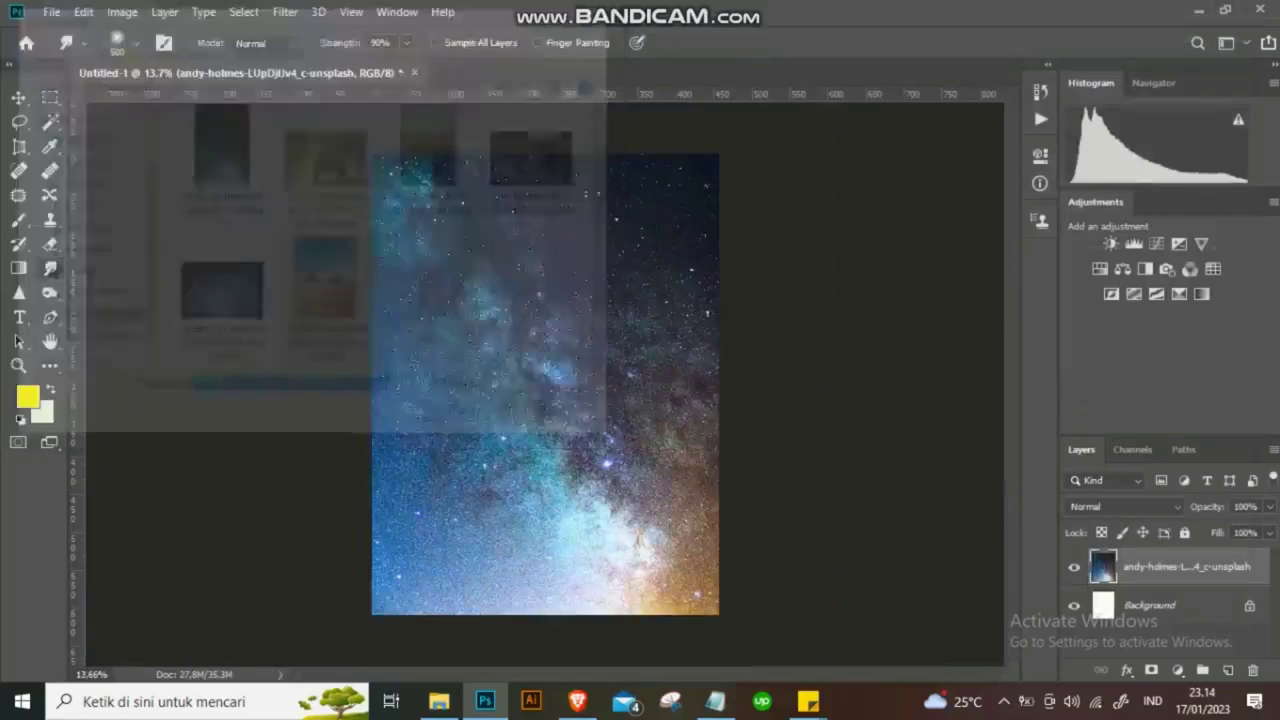
{"action": "left_click_drag", "start_coordinate": [360, 142], "coordinate": [352, 160]}
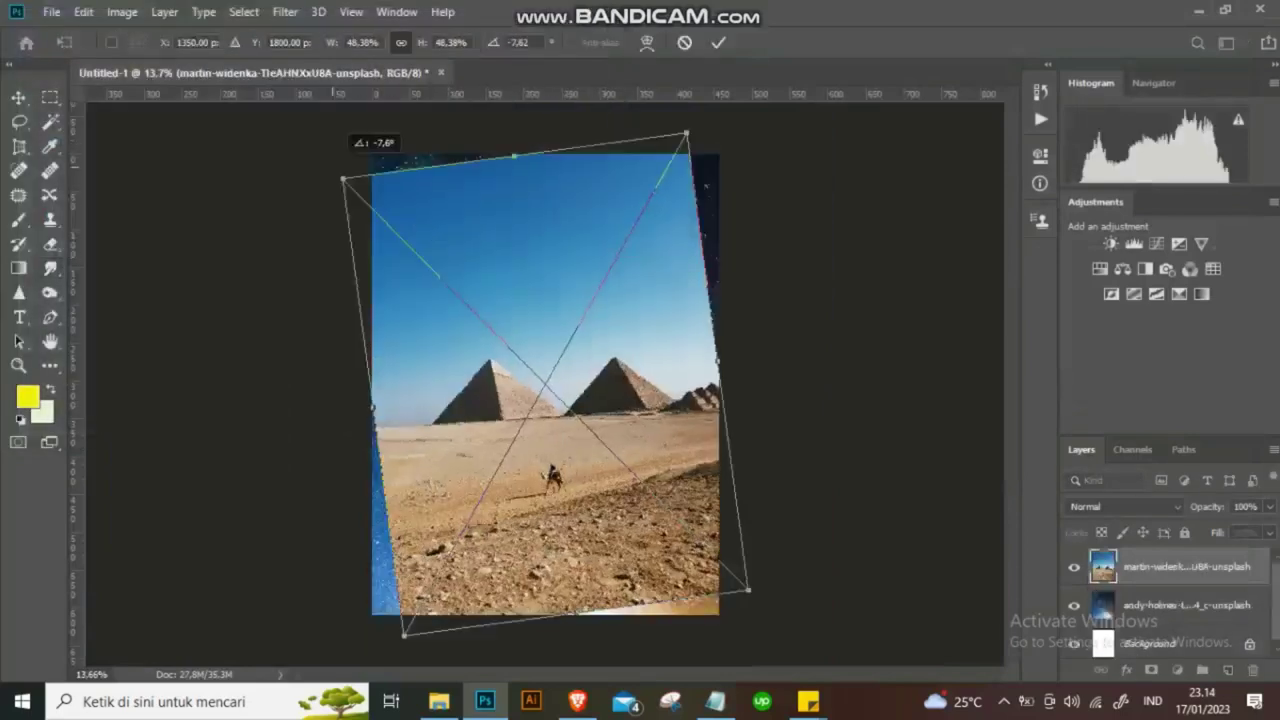
{"action": "left_click_drag", "start_coordinate": [620, 300], "coordinate": [643, 351]}
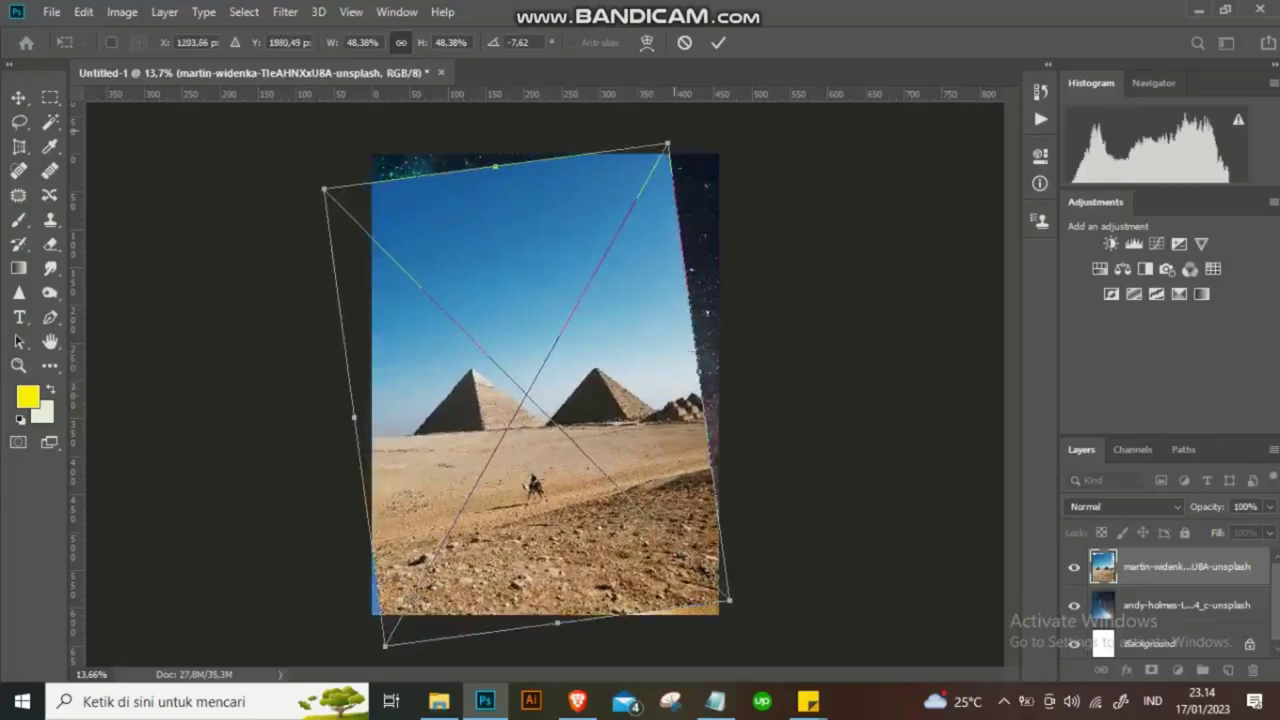
{"action": "left_click_drag", "start_coordinate": [700, 122], "coordinate": [708, 130]}
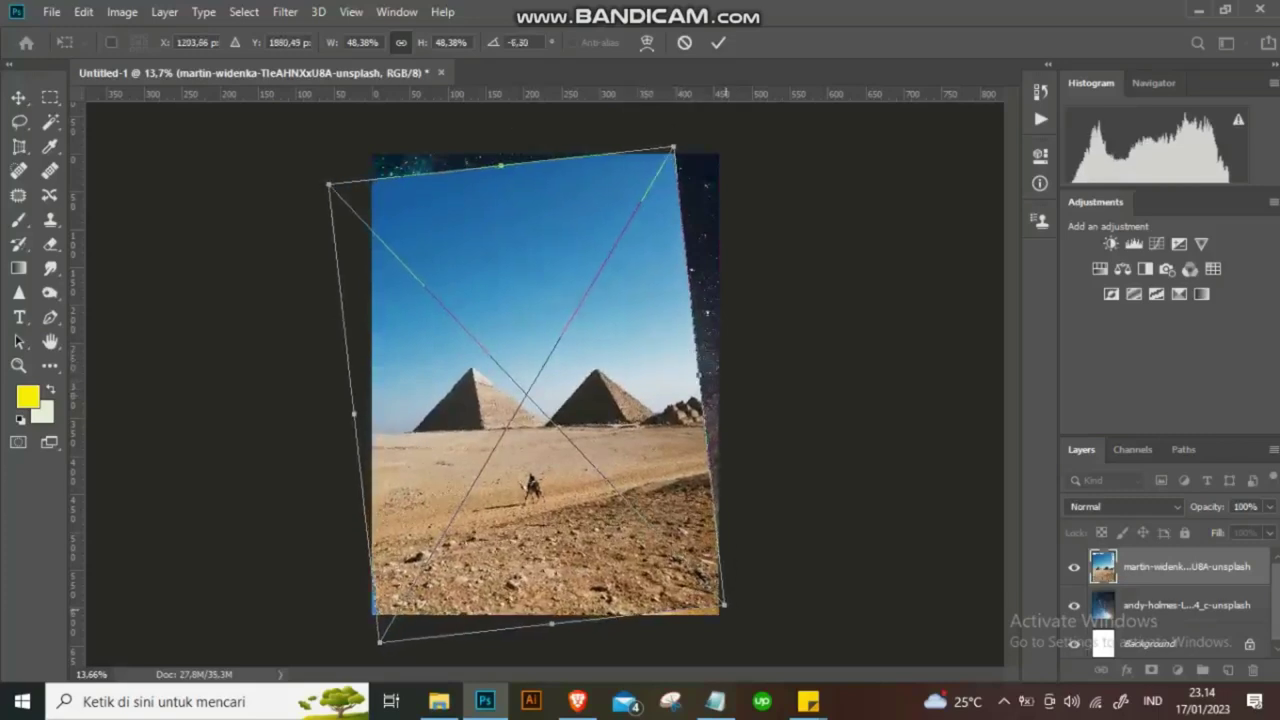
{"action": "left_click_drag", "start_coordinate": [724, 604], "coordinate": [724, 603]}
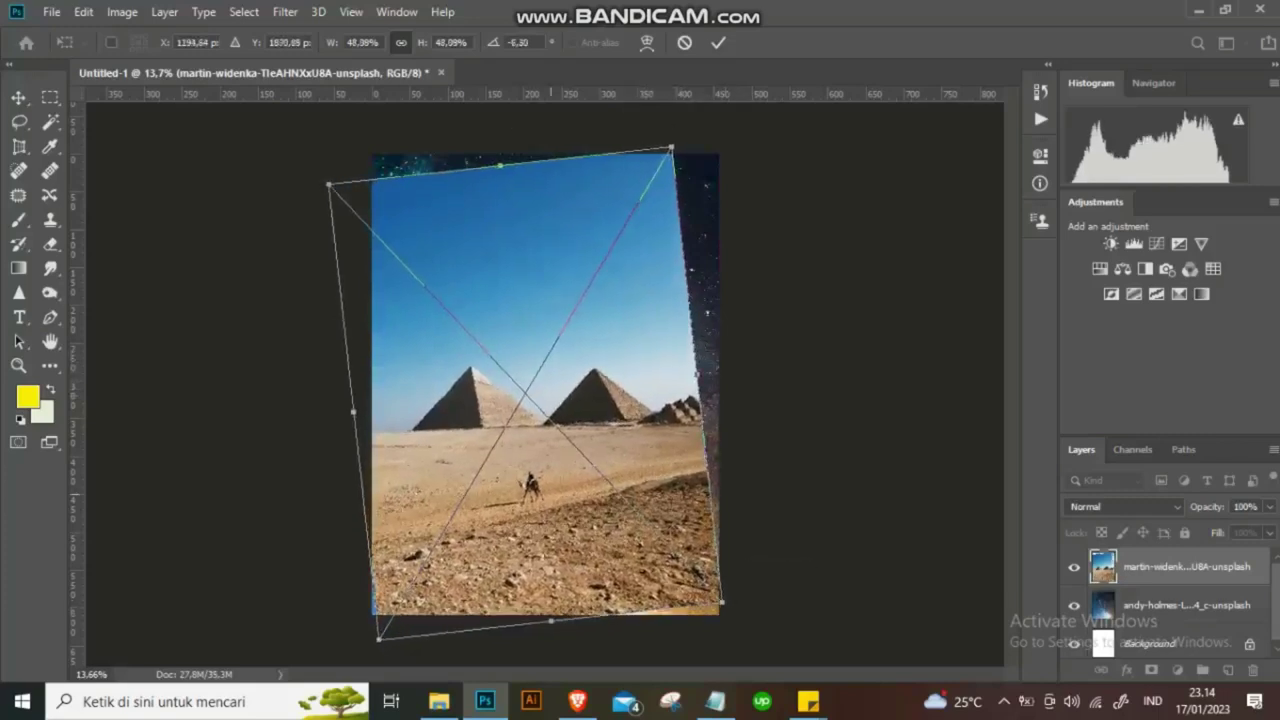
{"action": "left_click_drag", "start_coordinate": [553, 482], "coordinate": [556, 482]}
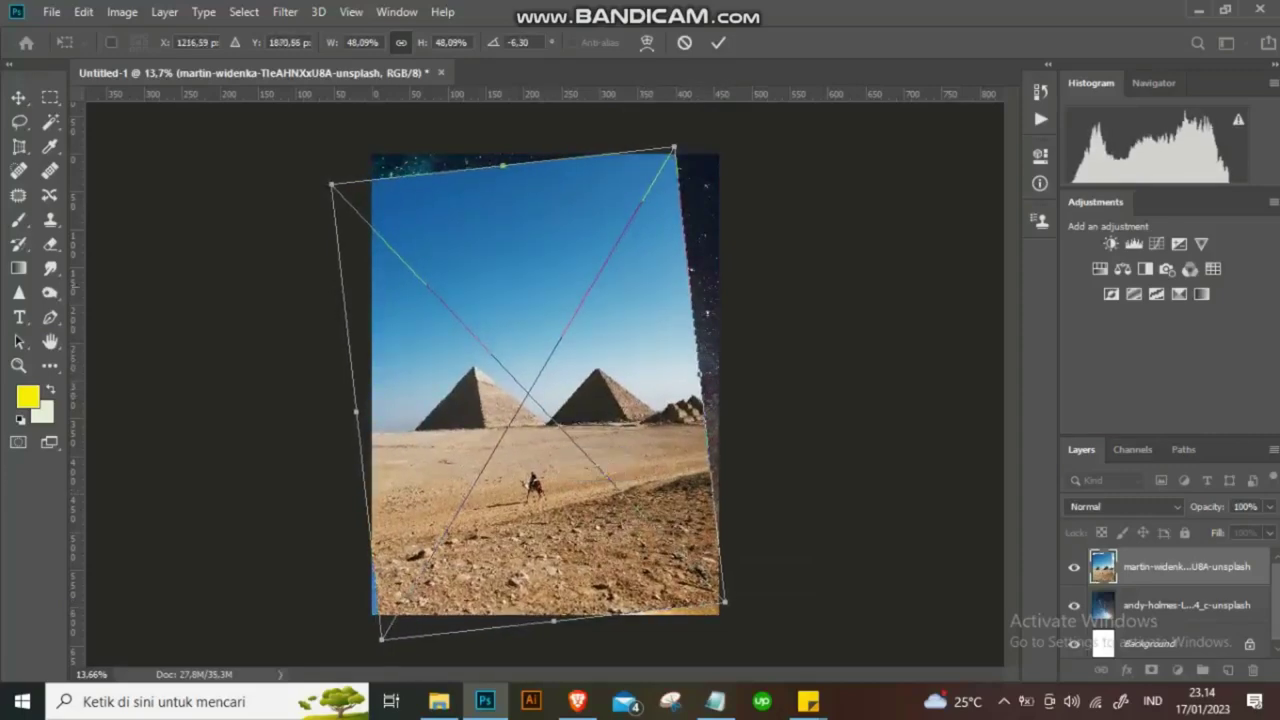
{"action": "key", "text": "Return"}
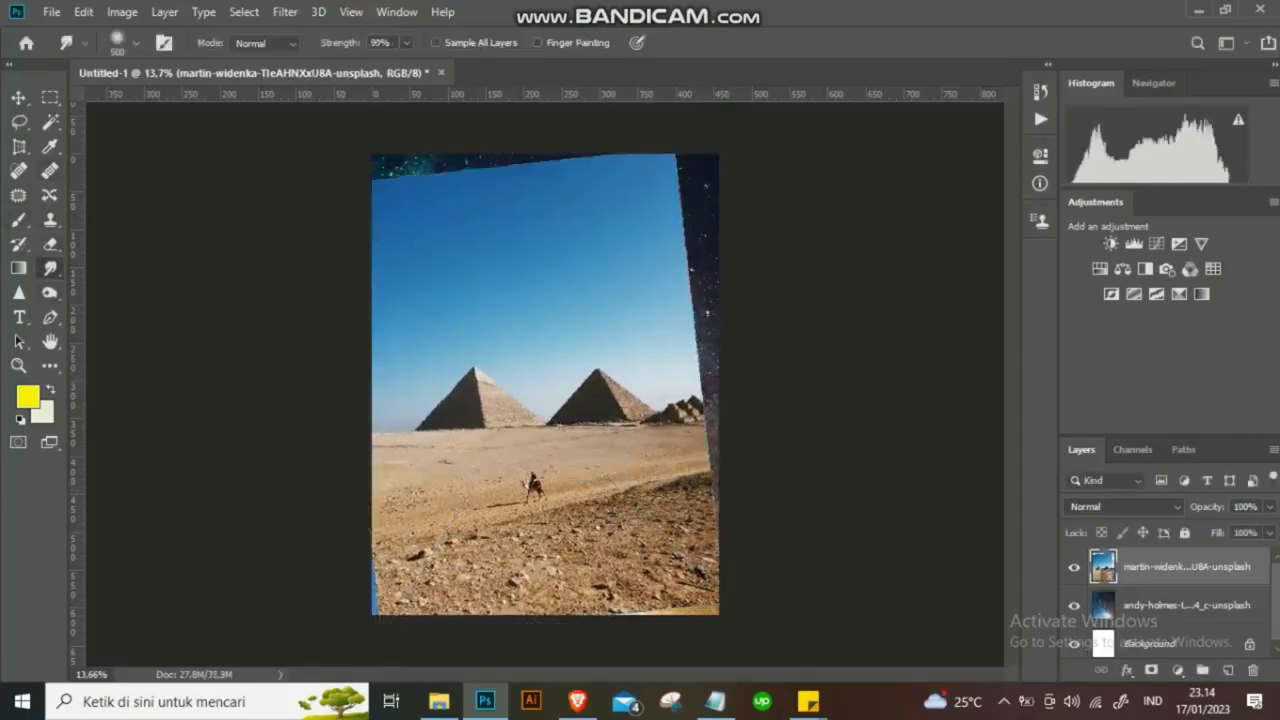
Trace the pyramid skyline with the Pen tool and mask away the blue daytime sky.
{"action": "key", "text": "p"}
{"action": "scroll", "coordinate": [440, 435], "scroll_direction": "up", "scroll_amount": 5}
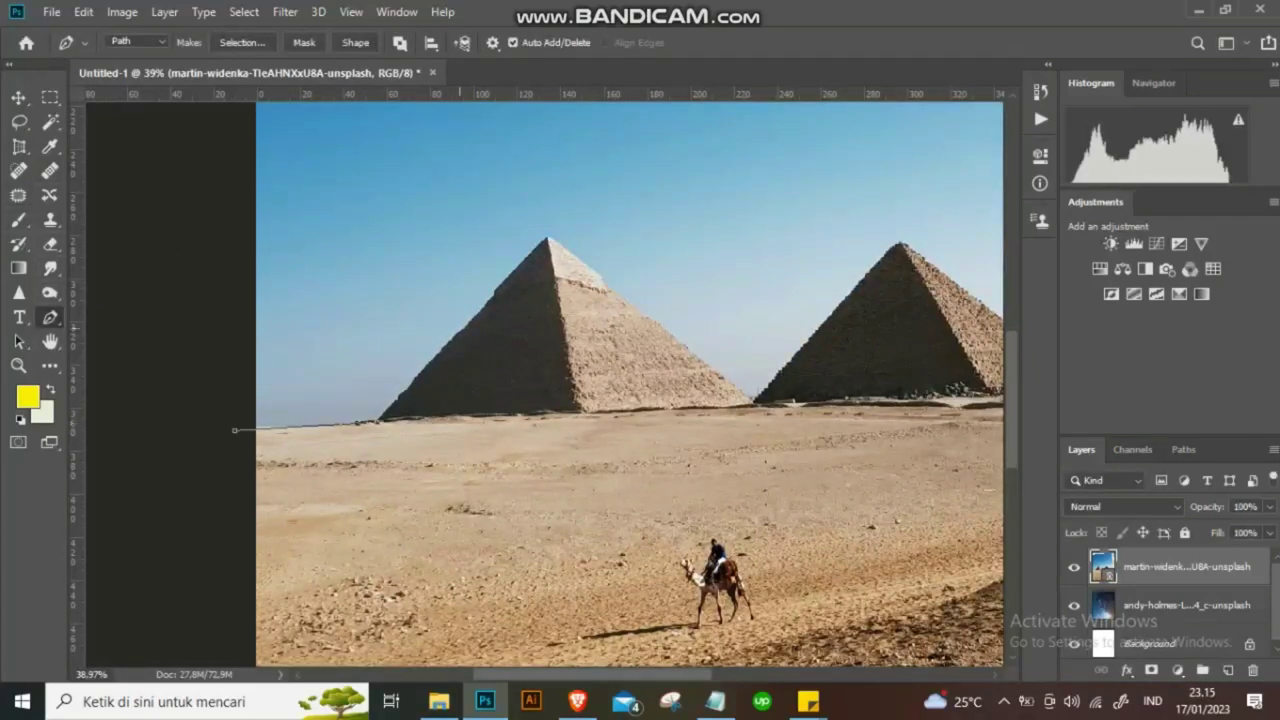
{"action": "scroll", "coordinate": [517, 274], "scroll_direction": "up", "scroll_amount": 5}
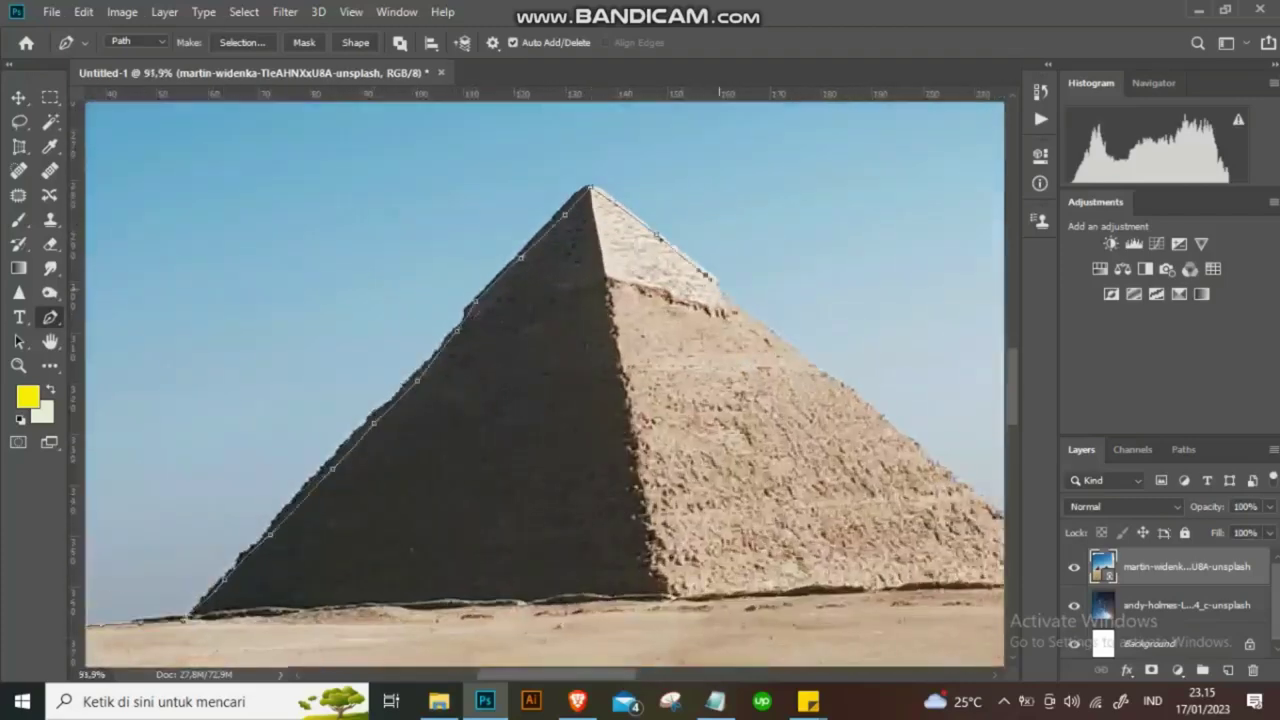
{"action": "scroll", "coordinate": [545, 383], "scroll_direction": "right", "scroll_amount": 5}
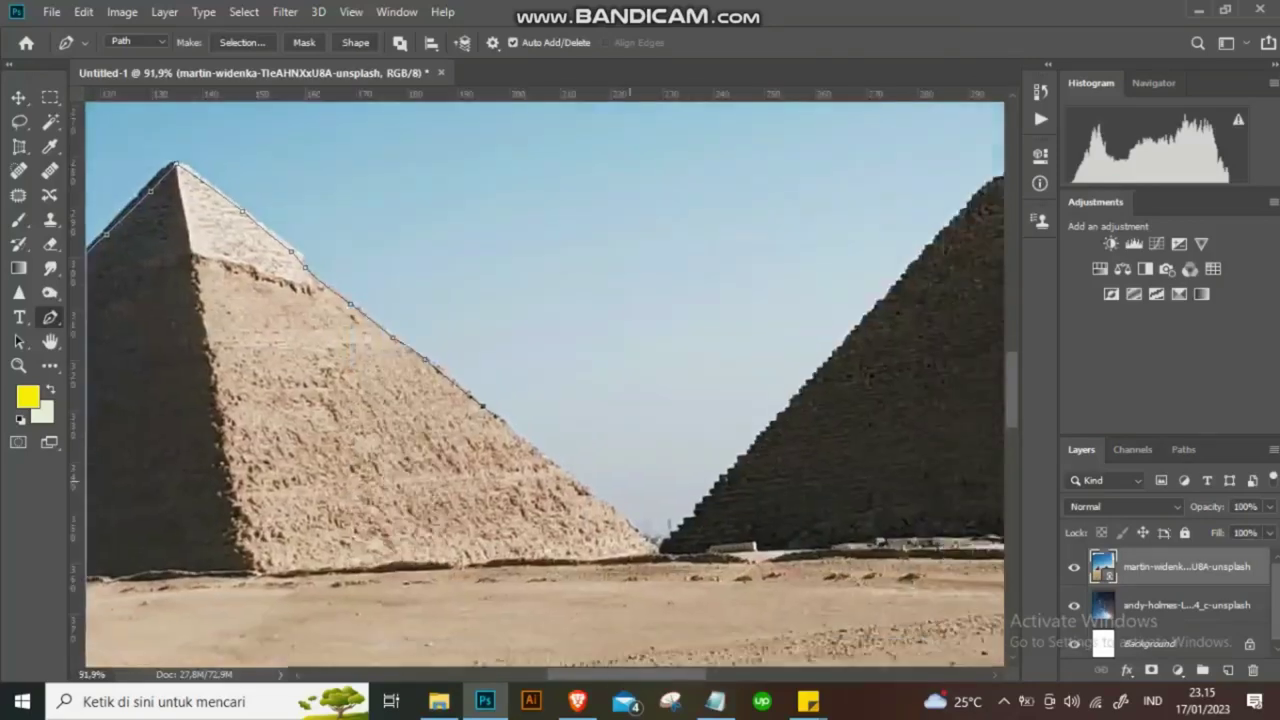
{"action": "scroll", "coordinate": [545, 383], "scroll_direction": "down", "scroll_amount": 3}
{"action": "scroll", "coordinate": [800, 350], "scroll_direction": "up", "scroll_amount": 5}
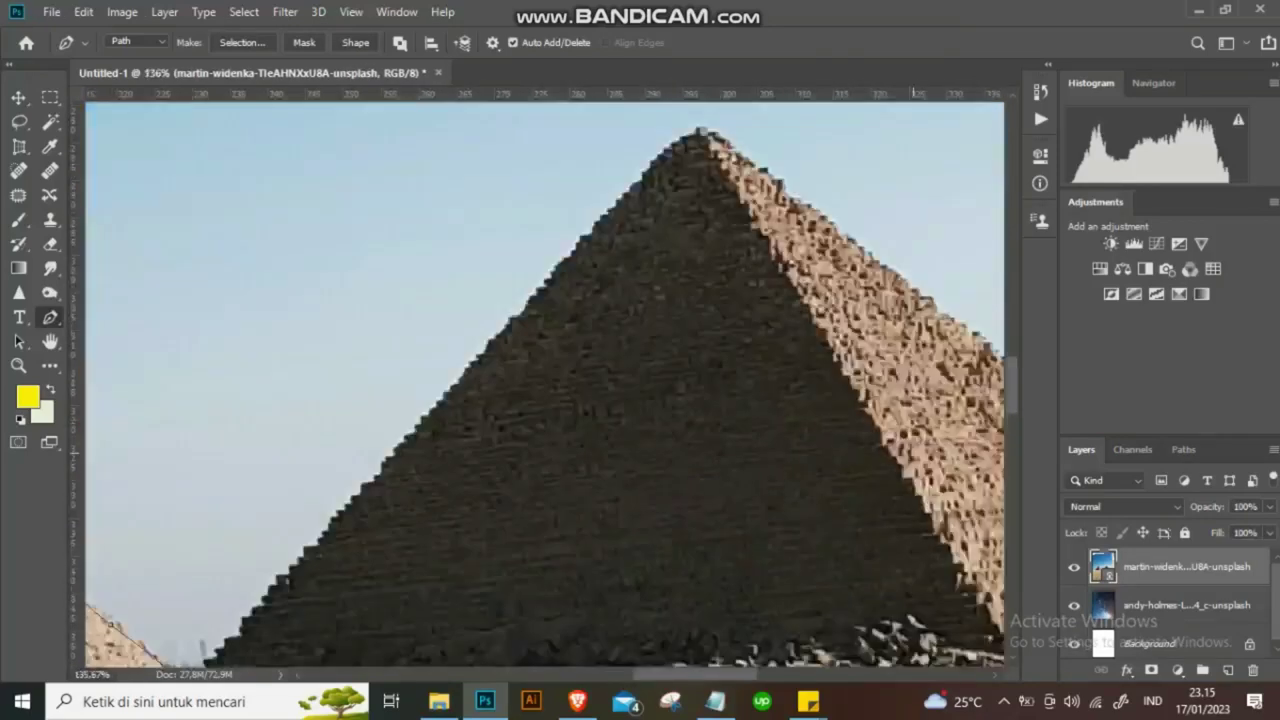
{"action": "scroll", "coordinate": [712, 383], "scroll_direction": "down", "scroll_amount": 2}
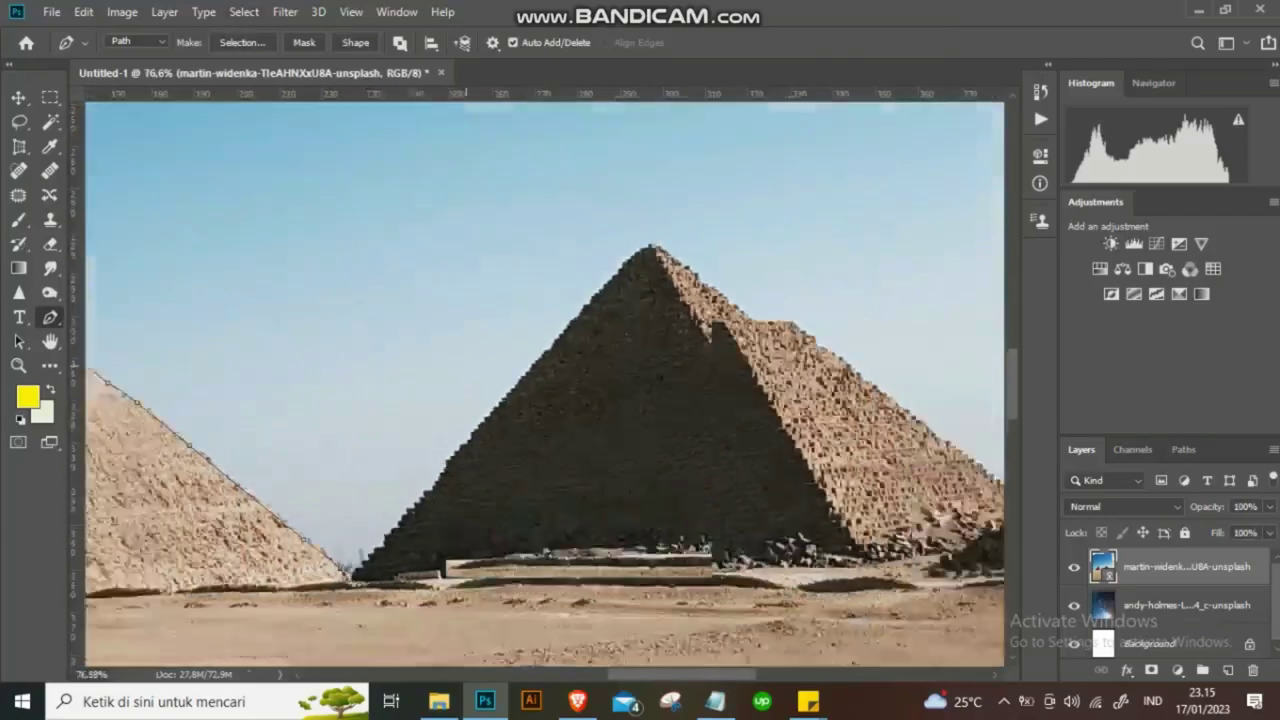
{"action": "scroll", "coordinate": [545, 383], "scroll_direction": "up", "scroll_amount": 1}
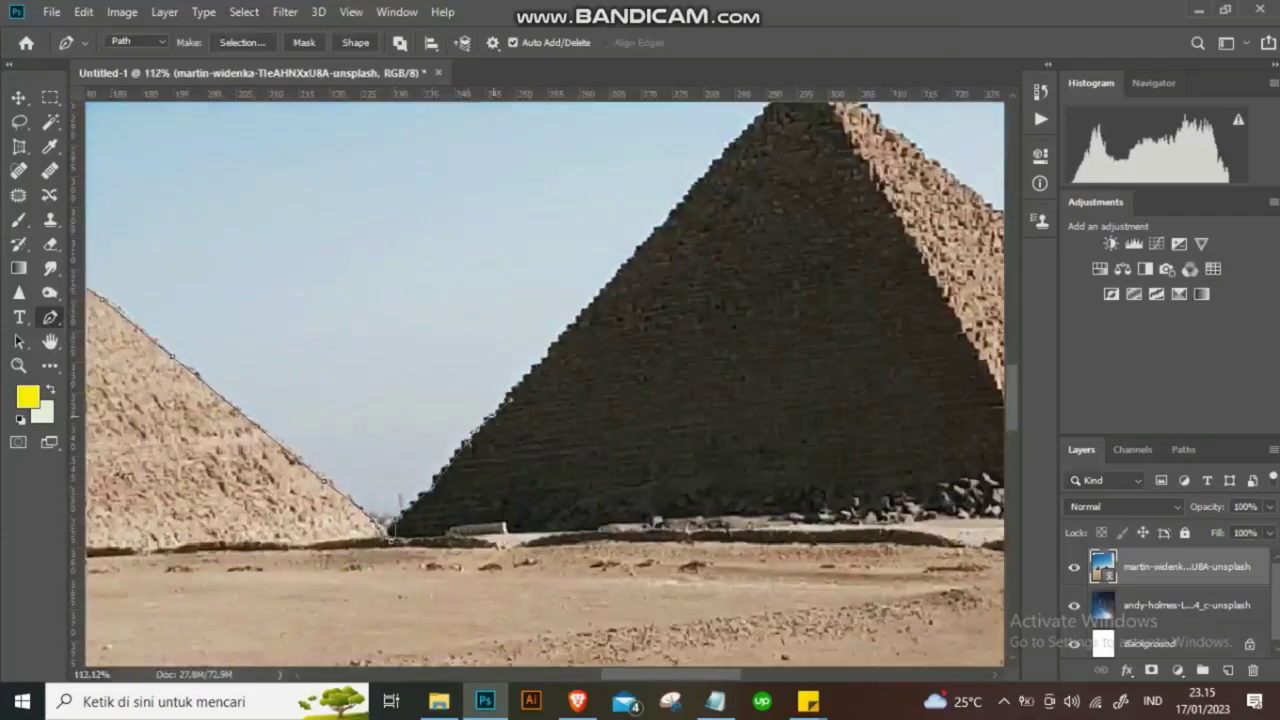
{"action": "scroll", "coordinate": [545, 383], "scroll_direction": "up", "scroll_amount": 3}
{"action": "scroll", "coordinate": [545, 383], "scroll_direction": "right", "scroll_amount": 2}
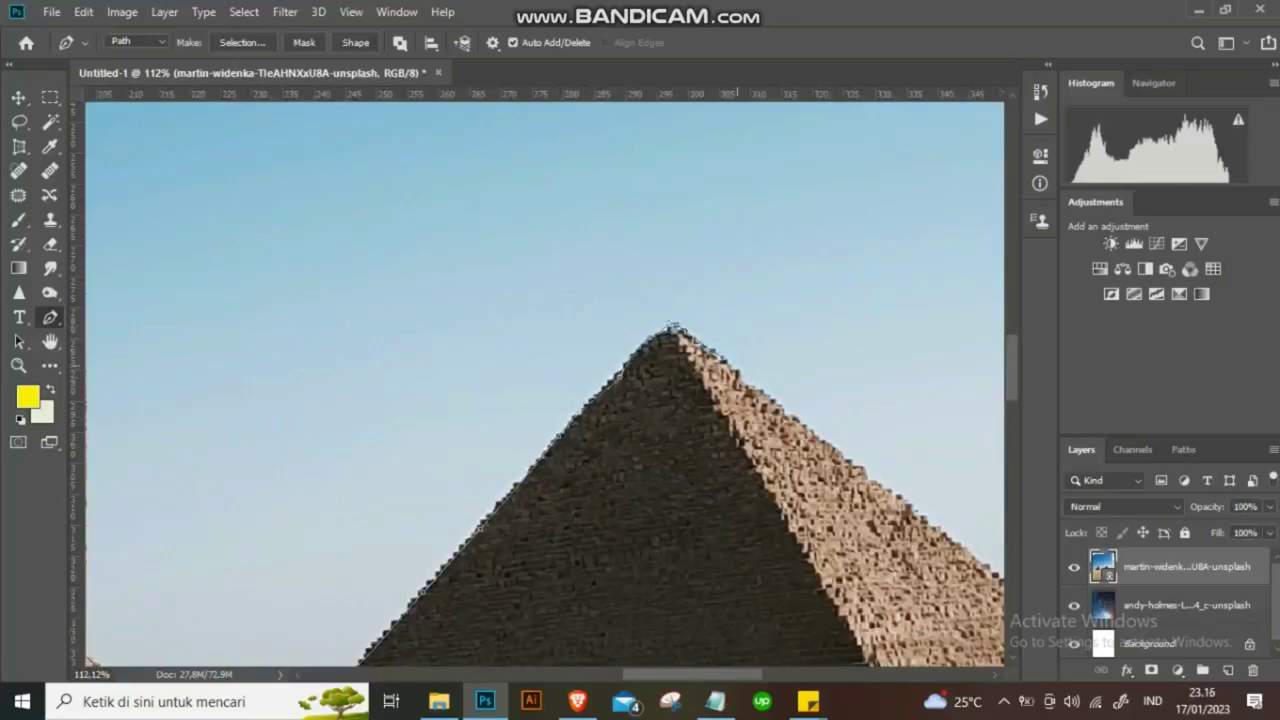
{"action": "scroll", "coordinate": [545, 383], "scroll_direction": "down", "scroll_amount": 2}
{"action": "scroll", "coordinate": [545, 383], "scroll_direction": "right", "scroll_amount": 4}
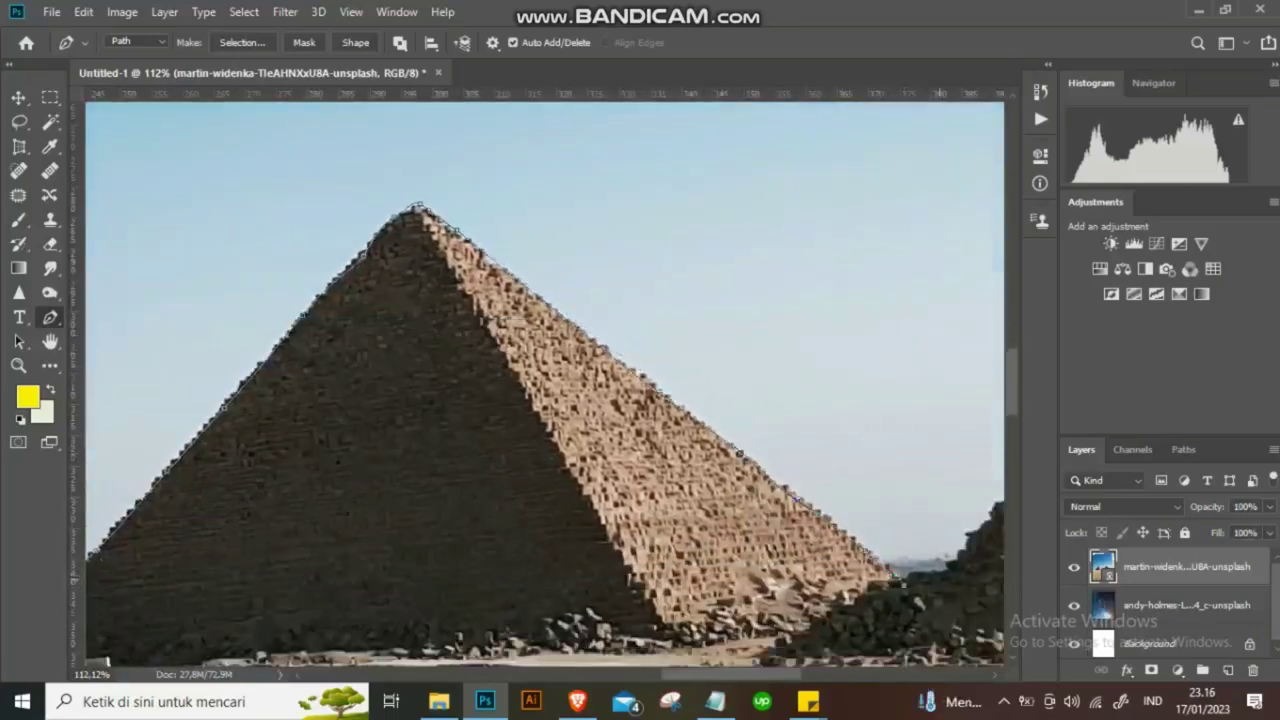
{"action": "scroll", "coordinate": [537, 383], "scroll_direction": "right", "scroll_amount": 7}
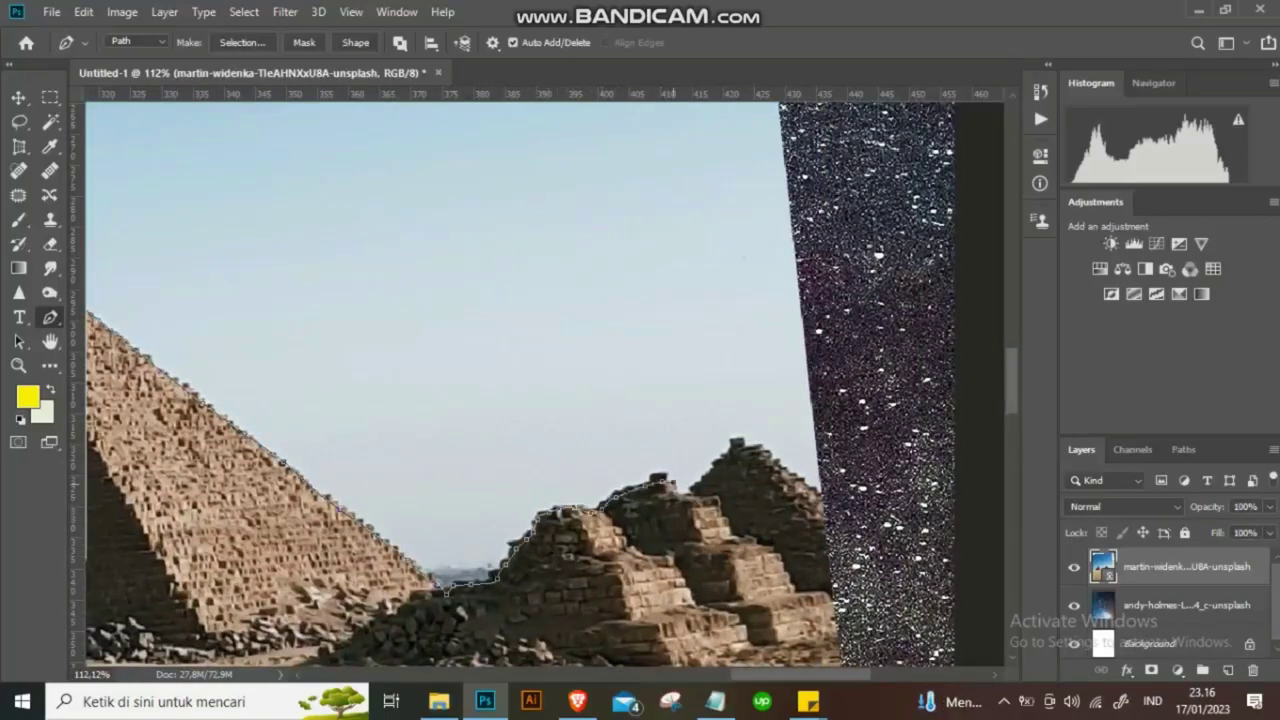
{"action": "scroll", "coordinate": [540, 385], "scroll_direction": "down", "scroll_amount": 5}
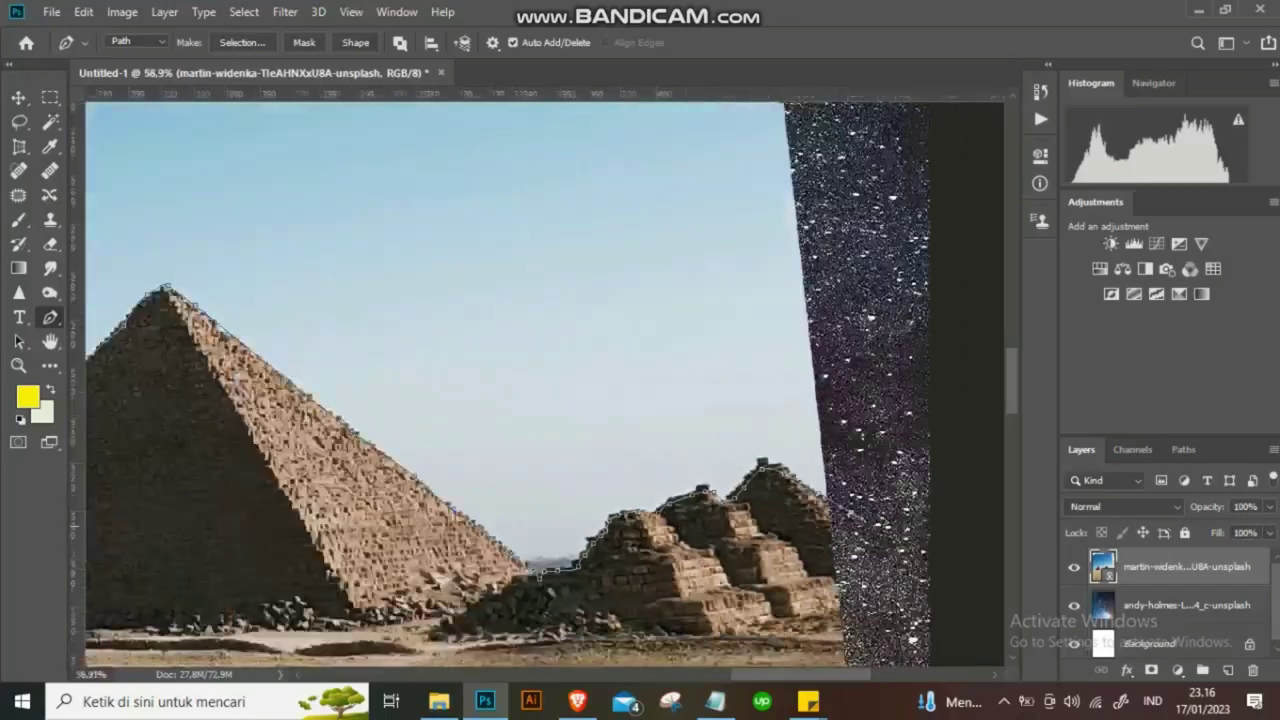
{"action": "scroll", "coordinate": [540, 385], "scroll_direction": "down", "scroll_amount": 3}
{"action": "scroll", "coordinate": [540, 385], "scroll_direction": "down", "scroll_amount": 2}
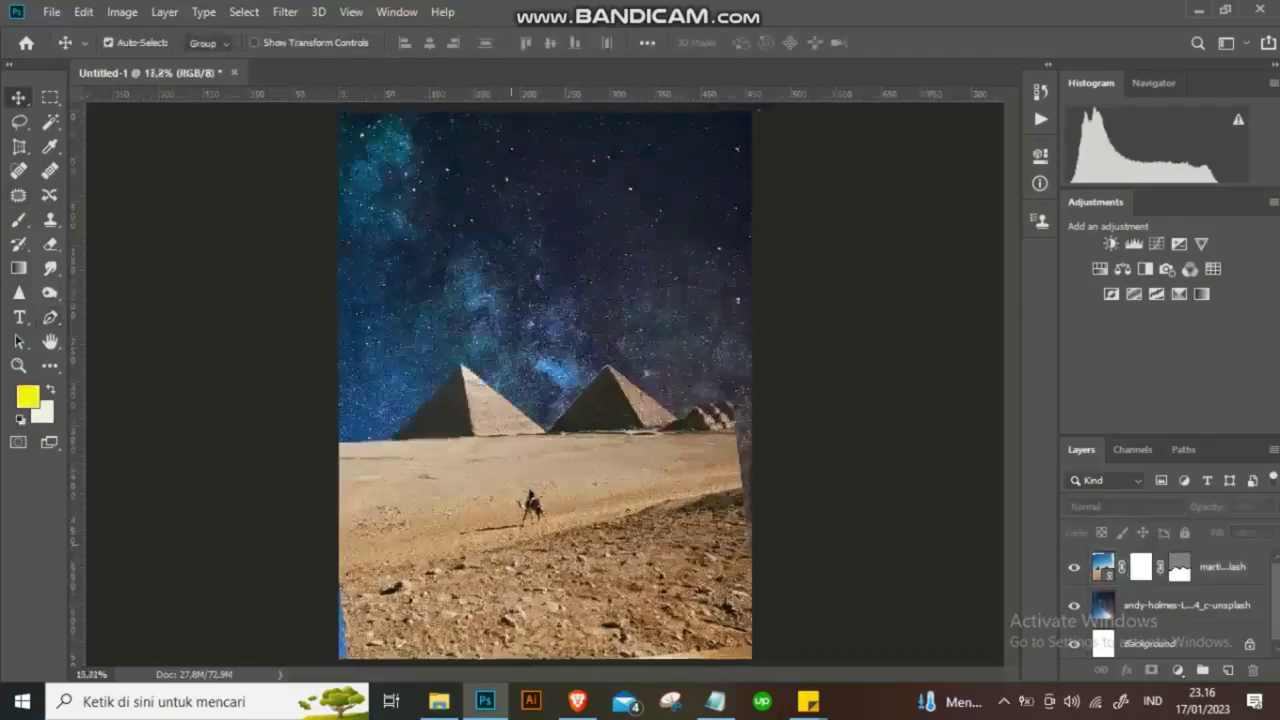
Fit the composition in the window and choose the Clone Stamp tool.
{"action": "scroll", "coordinate": [540, 480], "scroll_direction": "up", "scroll_amount": 3}
{"action": "key", "text": "ctrl+0"}
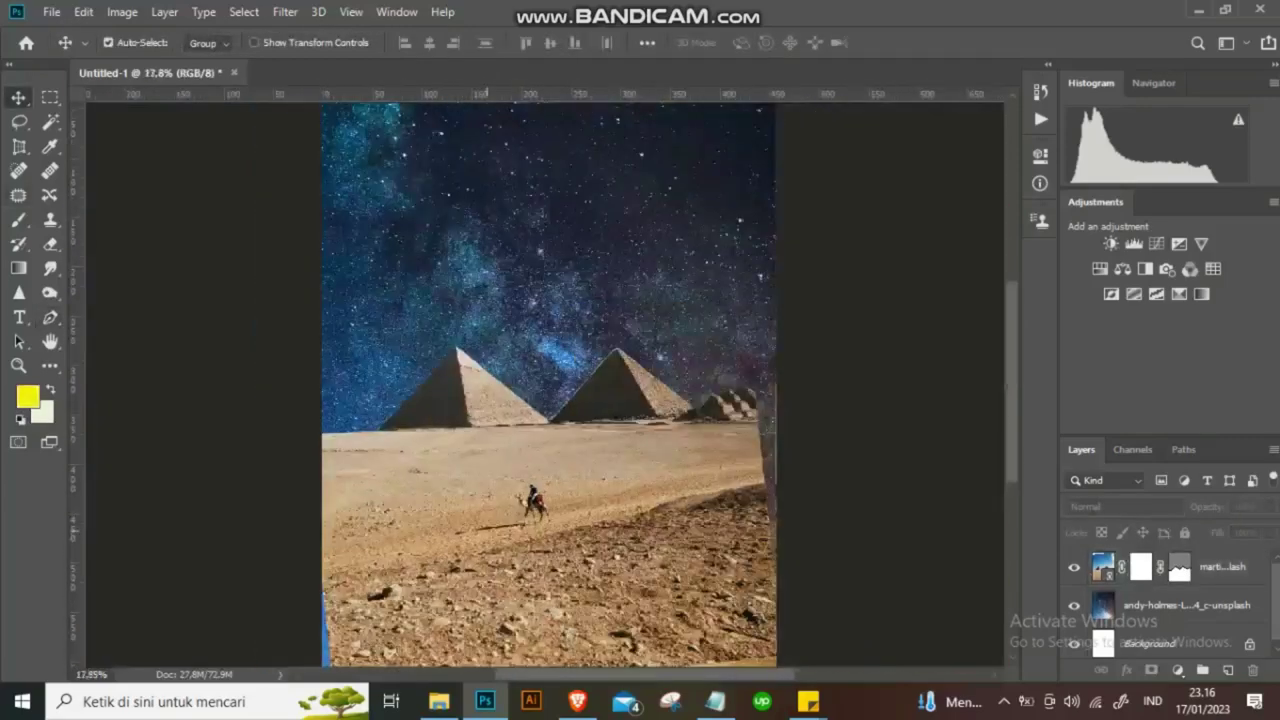
{"action": "scroll", "coordinate": [520, 480], "scroll_direction": "down", "scroll_amount": 1}
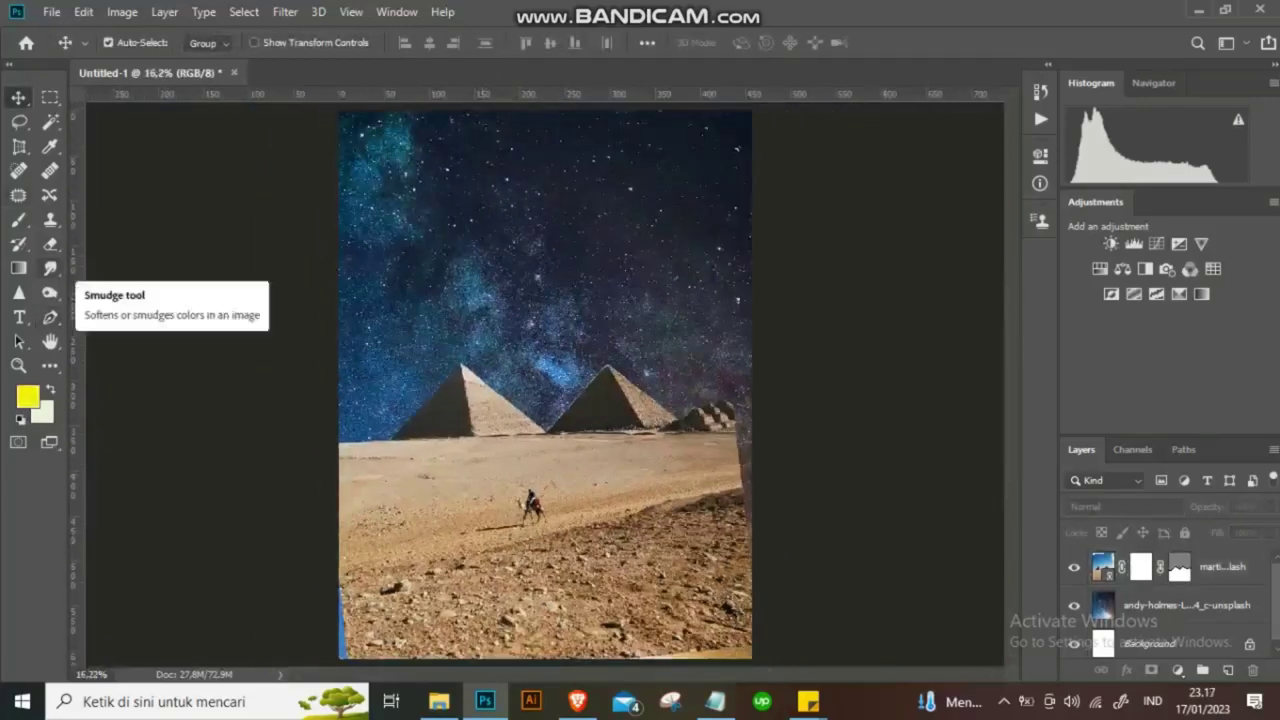
{"action": "left_click", "coordinate": [50, 268]}
{"action": "right_click", "coordinate": [50, 219]}
{"action": "left_click", "coordinate": [190, 215]}
Select the pyramid layer and give it the Violet layer colour.
{"action": "scroll", "coordinate": [737, 620], "scroll_direction": "up", "scroll_amount": 2}
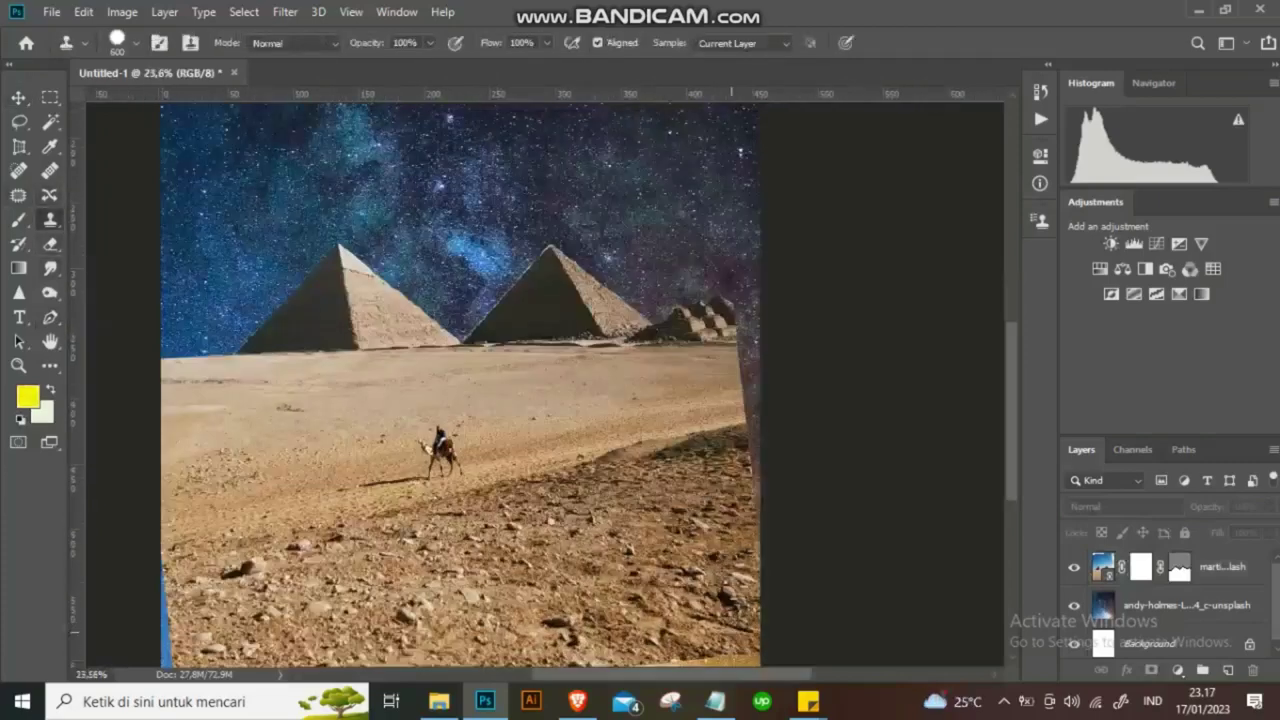
{"action": "left_click", "coordinate": [1200, 566]}
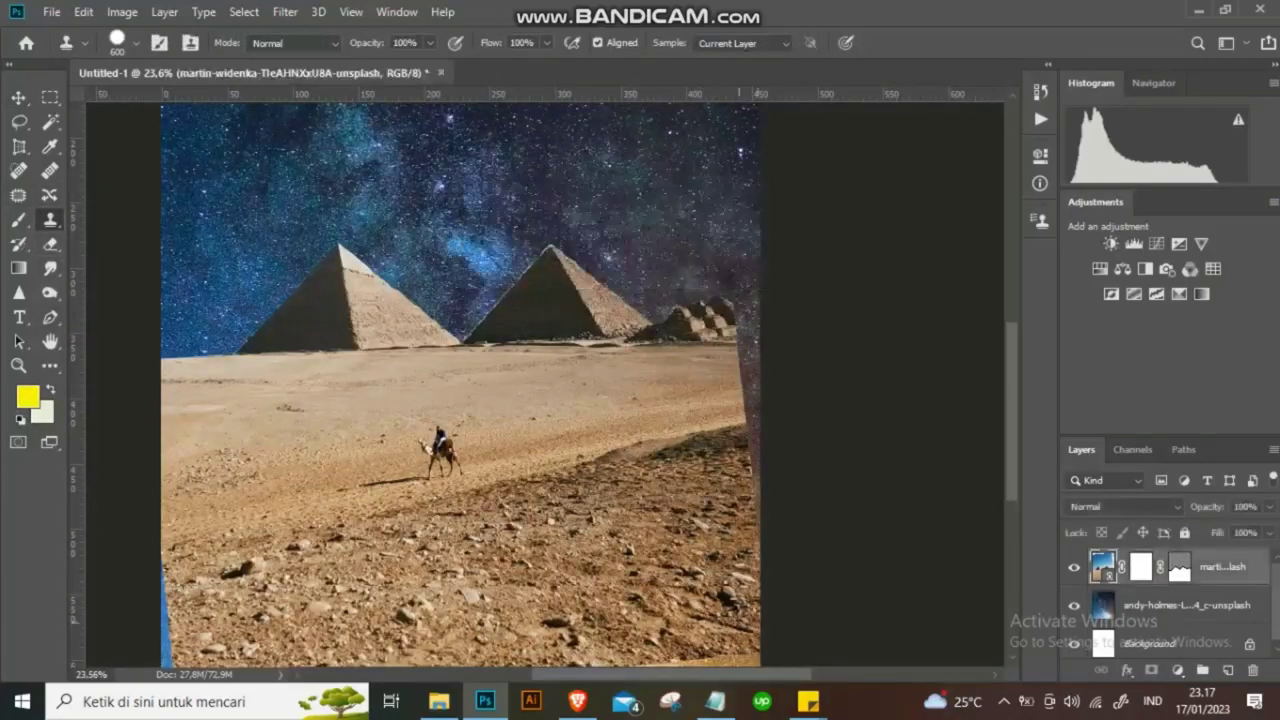
{"action": "left_click", "coordinate": [450, 400]}
{"action": "left_click", "coordinate": [632, 286]}
{"action": "right_click", "coordinate": [1100, 566]}
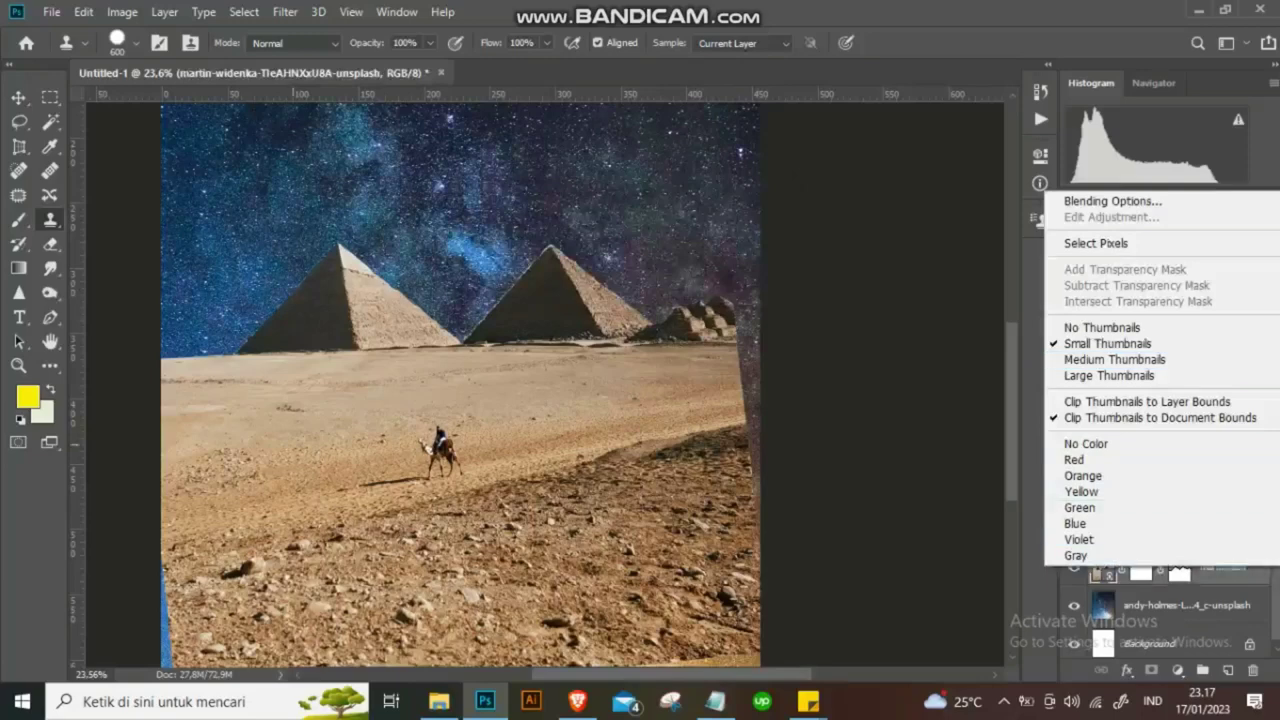
{"action": "left_click", "coordinate": [1010, 537]}
{"action": "left_click", "coordinate": [620, 300]}
{"action": "left_click", "coordinate": [629, 286]}
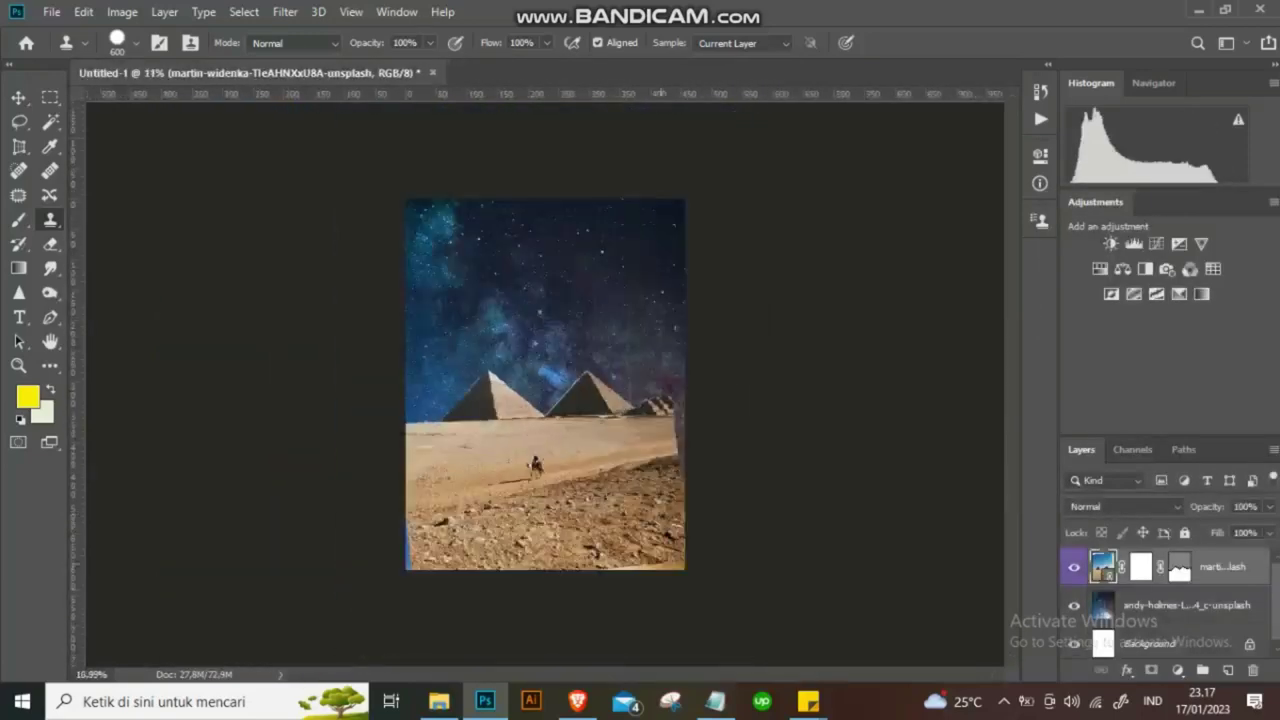
Set a small clone brush and cover the blue strip at the left edge with sand.
{"action": "scroll", "coordinate": [584, 474], "scroll_direction": "up", "scroll_amount": 3}
{"action": "right_click", "coordinate": [692, 376]}
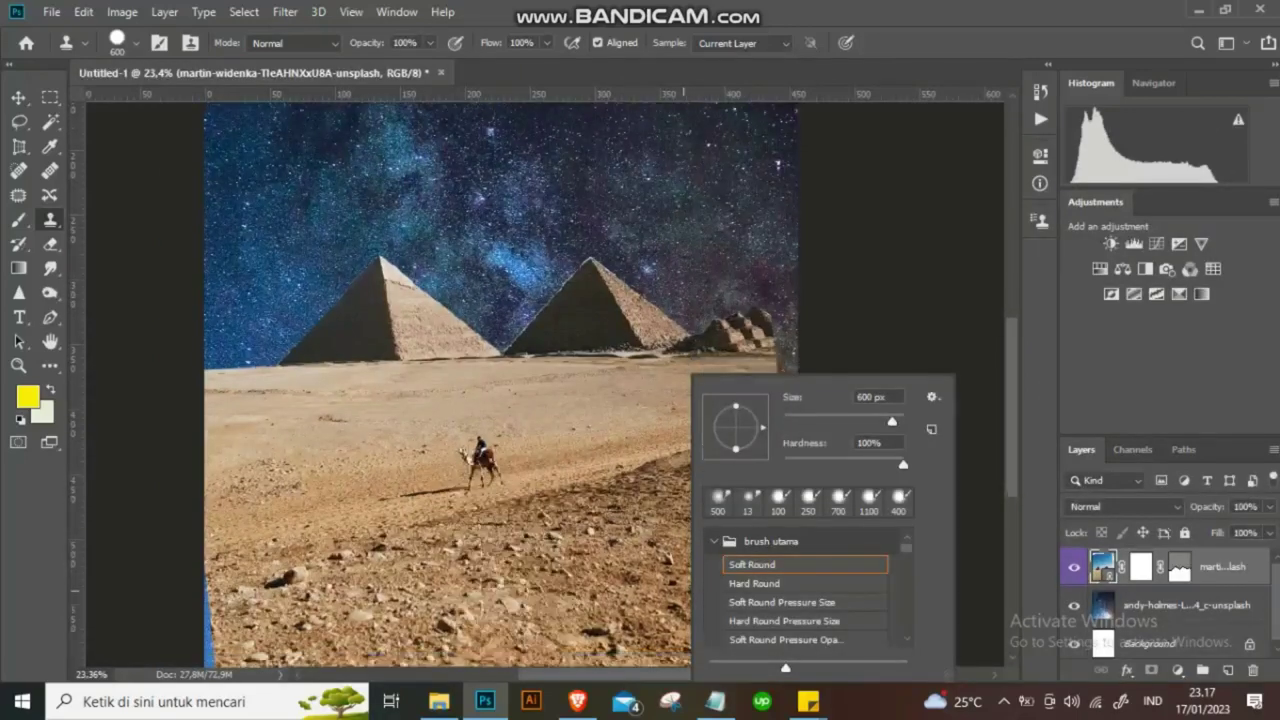
{"action": "key", "text": "Escape"}
{"action": "key", "text": "v"}
{"action": "scroll", "coordinate": [600, 400], "scroll_direction": "up", "scroll_amount": 2}
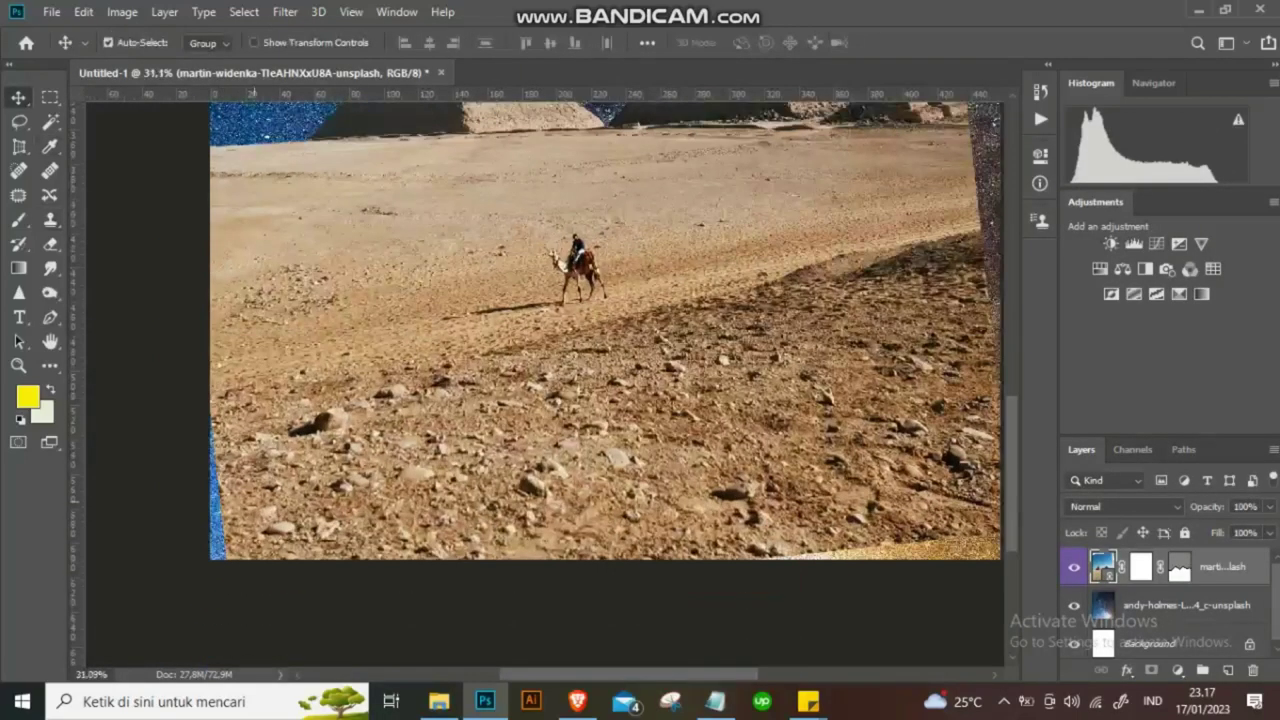
{"action": "key", "text": "s"}
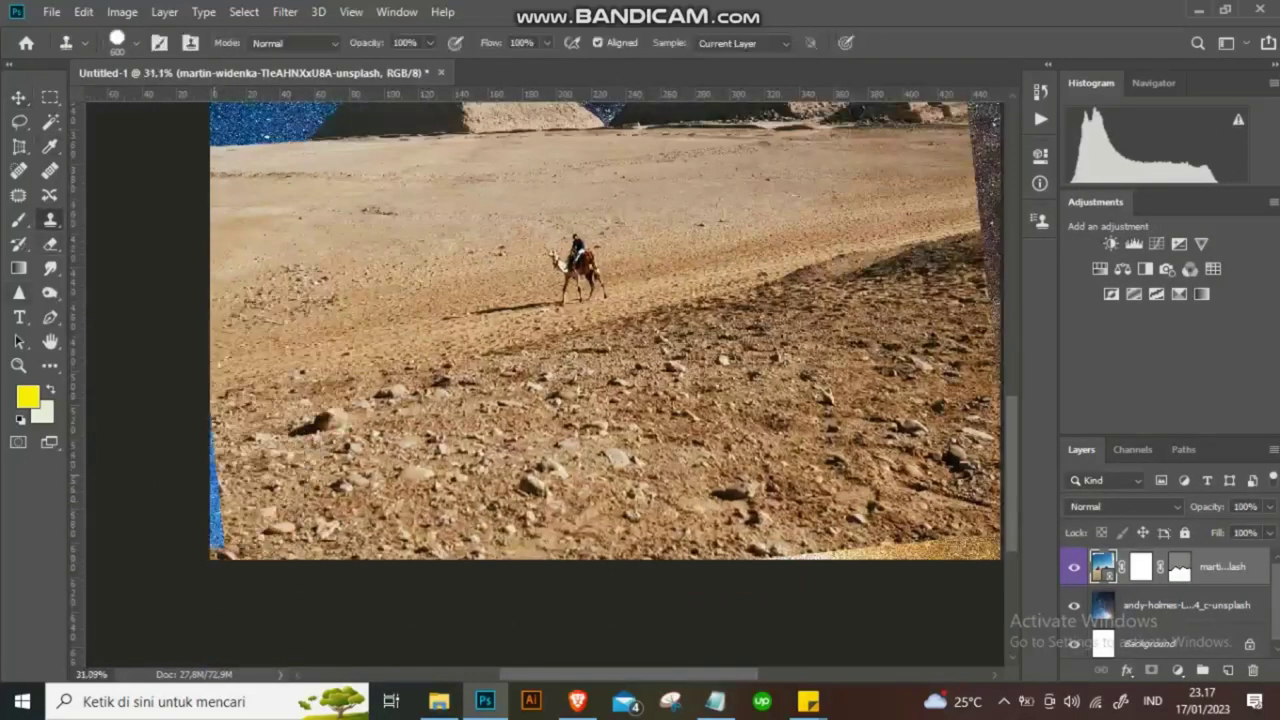
{"action": "key", "text": "bracketleft"}
{"action": "key", "text": "bracketleft"}
{"action": "key", "text": "bracketleft"}
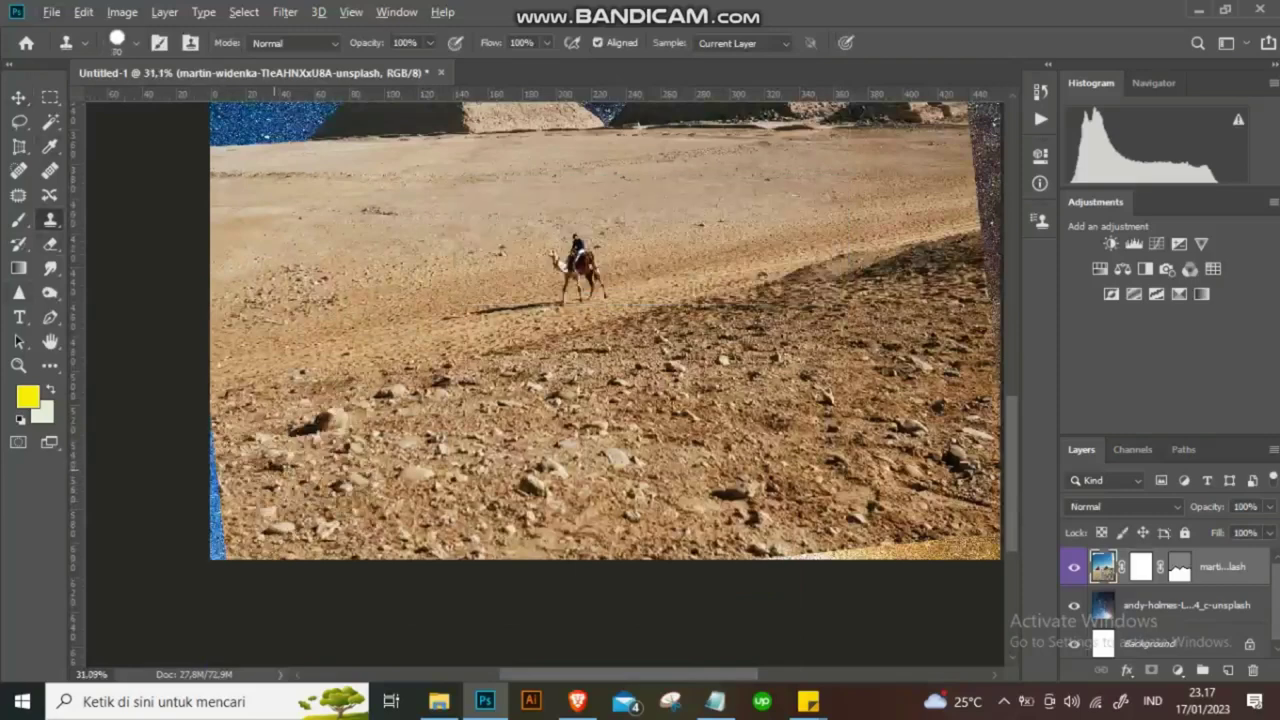
{"action": "key", "text": "bracketright"}
{"action": "key", "text": "bracketright"}
{"action": "left_click_drag", "start_coordinate": [220, 450], "coordinate": [220, 472]}
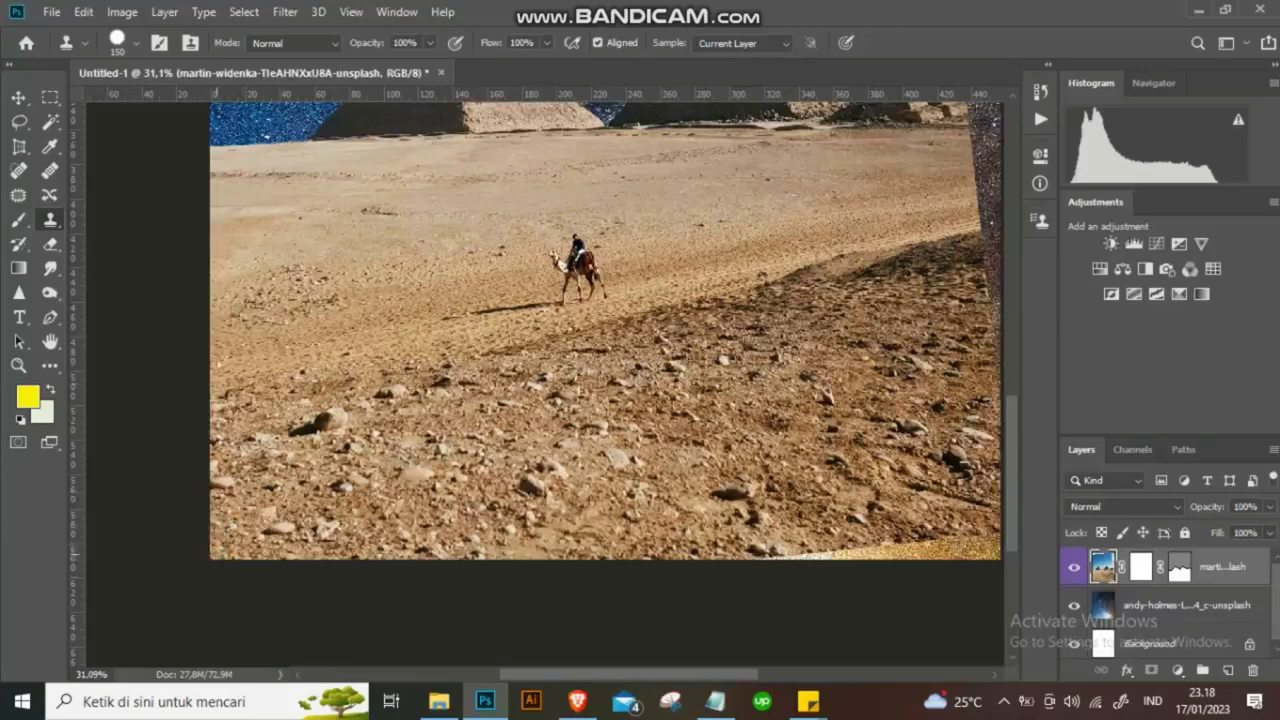
Clone rocks over the bright bottom-edge strip and the bright patch at the right edge.
{"action": "scroll", "coordinate": [600, 380], "scroll_direction": "down", "scroll_amount": 3}
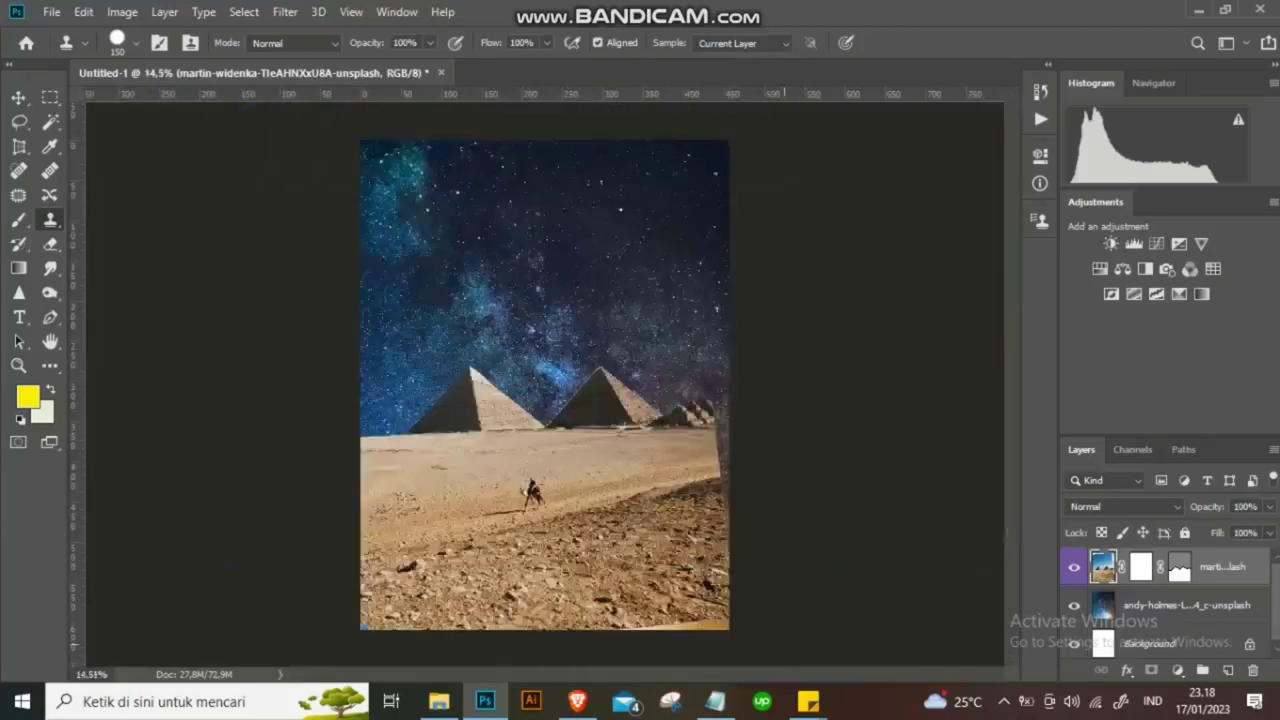
{"action": "scroll", "coordinate": [600, 380], "scroll_direction": "up", "scroll_amount": 2}
{"action": "scroll", "coordinate": [600, 450], "scroll_direction": "down", "scroll_amount": 2}
{"action": "scroll", "coordinate": [600, 450], "scroll_direction": "down", "scroll_amount": 3}
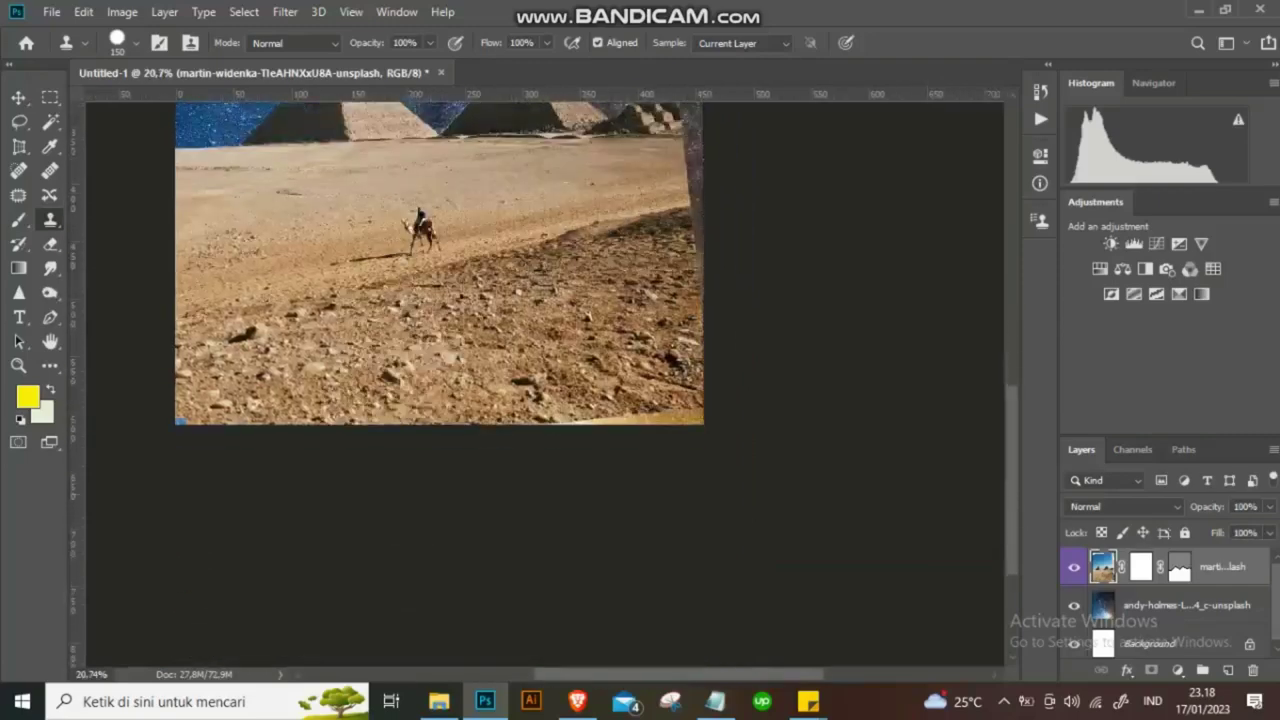
{"action": "scroll", "coordinate": [600, 450], "scroll_direction": "up", "scroll_amount": 2}
{"action": "scroll", "coordinate": [600, 450], "scroll_direction": "up", "scroll_amount": 1}
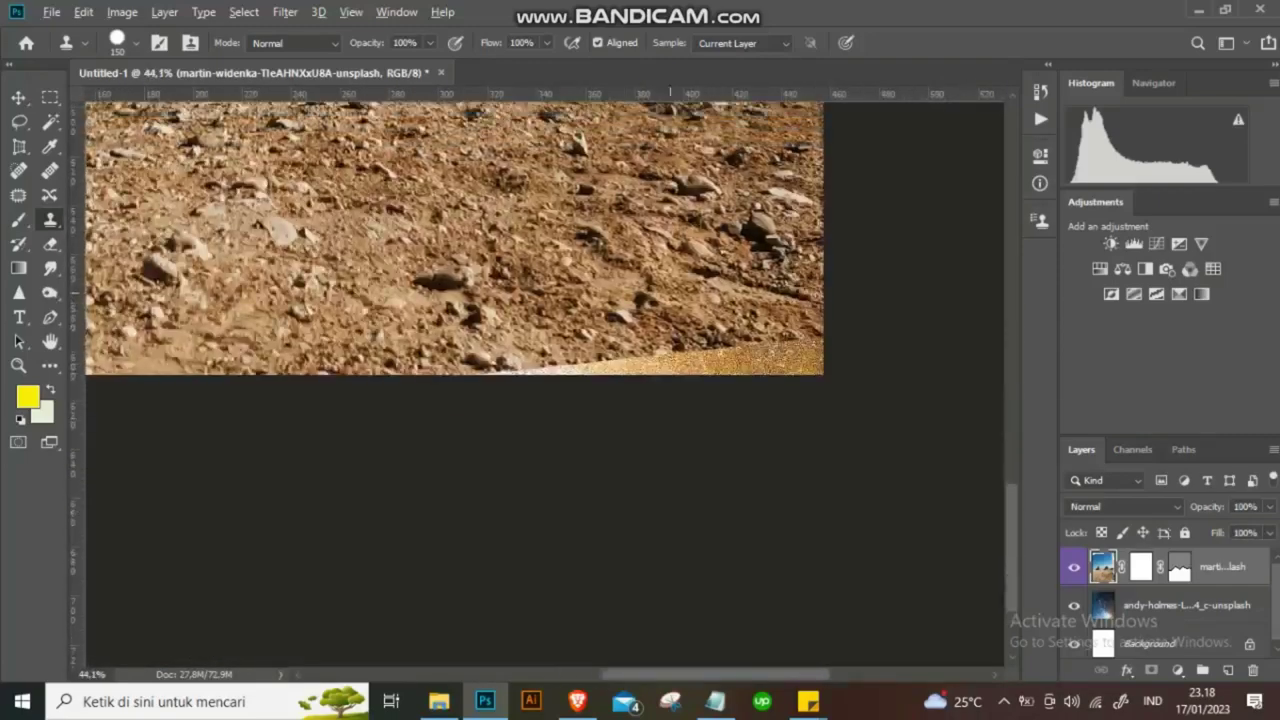
{"action": "mouse_move", "coordinate": [670, 372]}
{"action": "left_mouse_down"}
{"action": "mouse_move", "coordinate": [712, 370]}
{"action": "mouse_move", "coordinate": [478, 372]}
{"action": "left_mouse_up"}
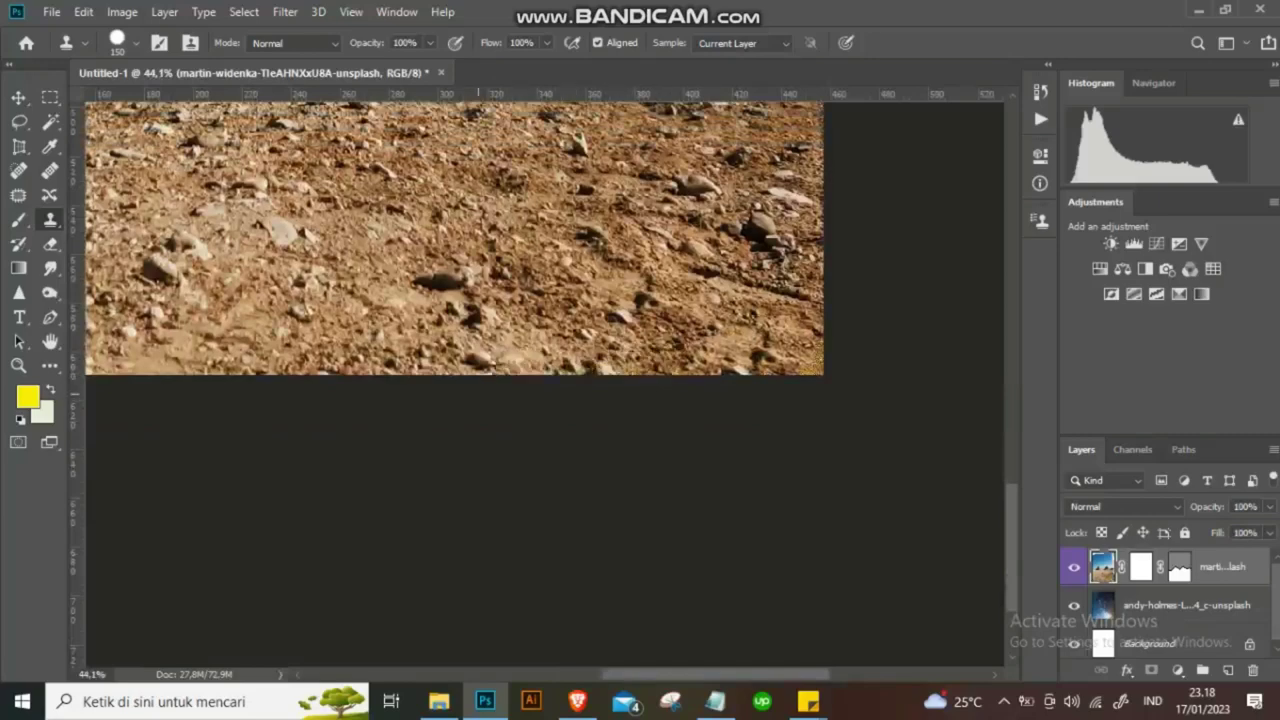
{"action": "scroll", "coordinate": [676, 304], "scroll_direction": "down", "scroll_amount": 4}
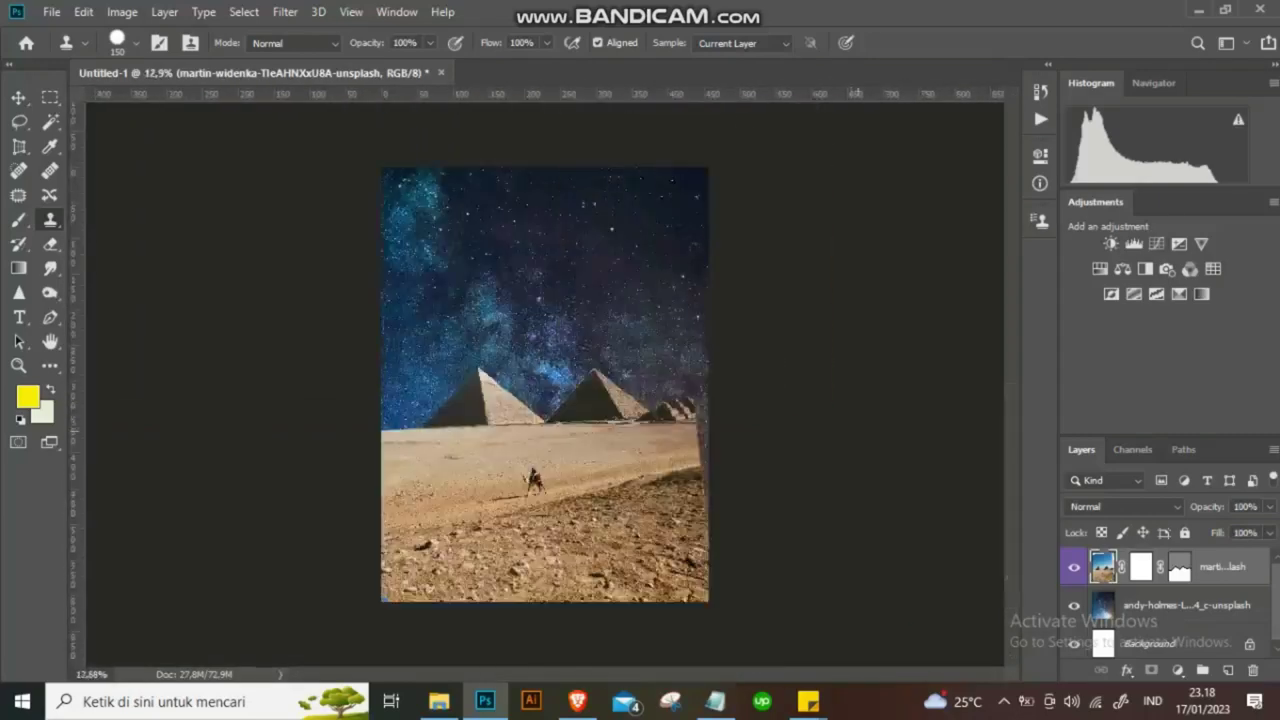
{"action": "scroll", "coordinate": [676, 304], "scroll_direction": "up", "scroll_amount": 2}
{"action": "scroll", "coordinate": [676, 304], "scroll_direction": "up", "scroll_amount": 2}
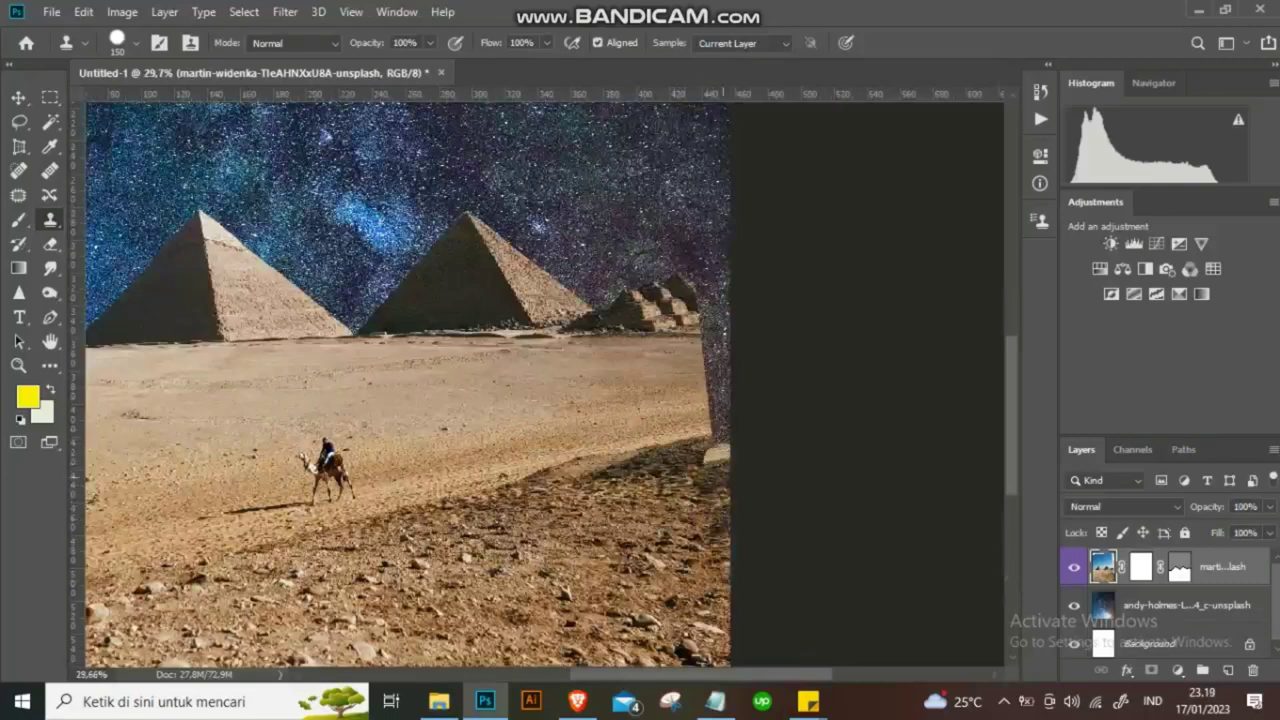
{"action": "left_click_drag", "start_coordinate": [722, 455], "coordinate": [710, 463]}
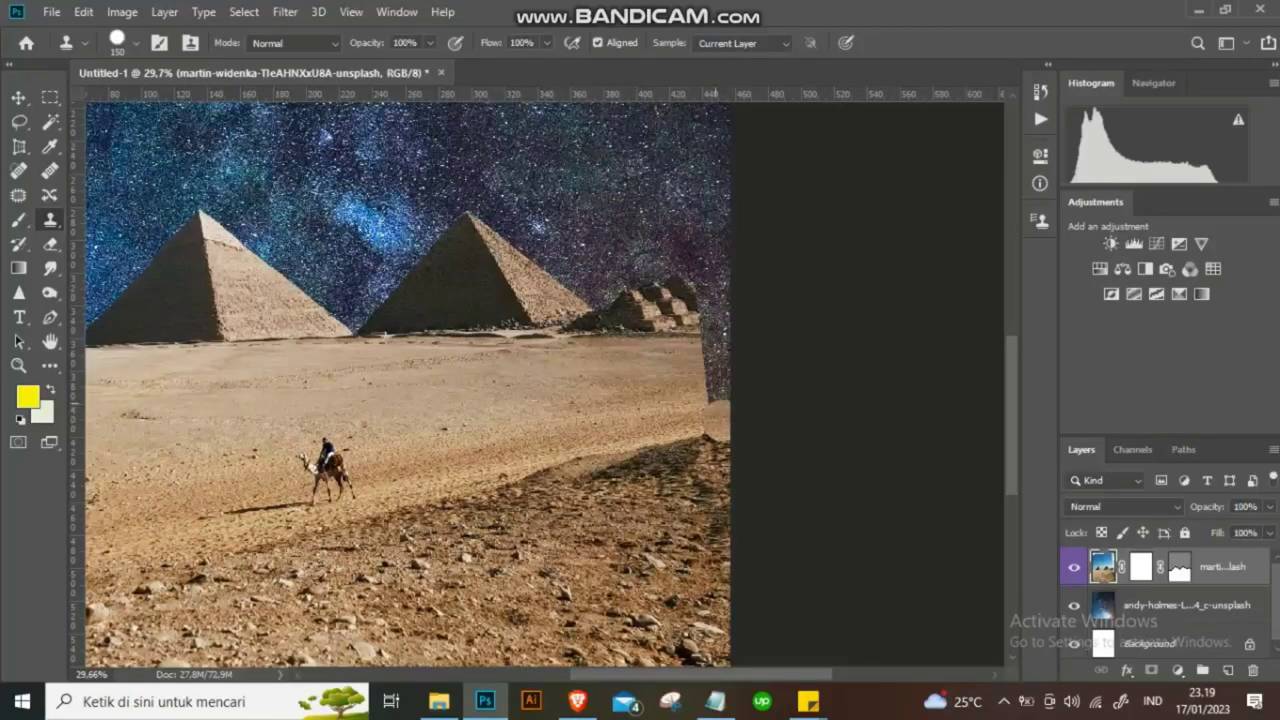
Extend the small pyramids' stone blocks into the right edge with the clone brush.
{"action": "scroll", "coordinate": [733, 404], "scroll_direction": "down", "scroll_amount": 2}
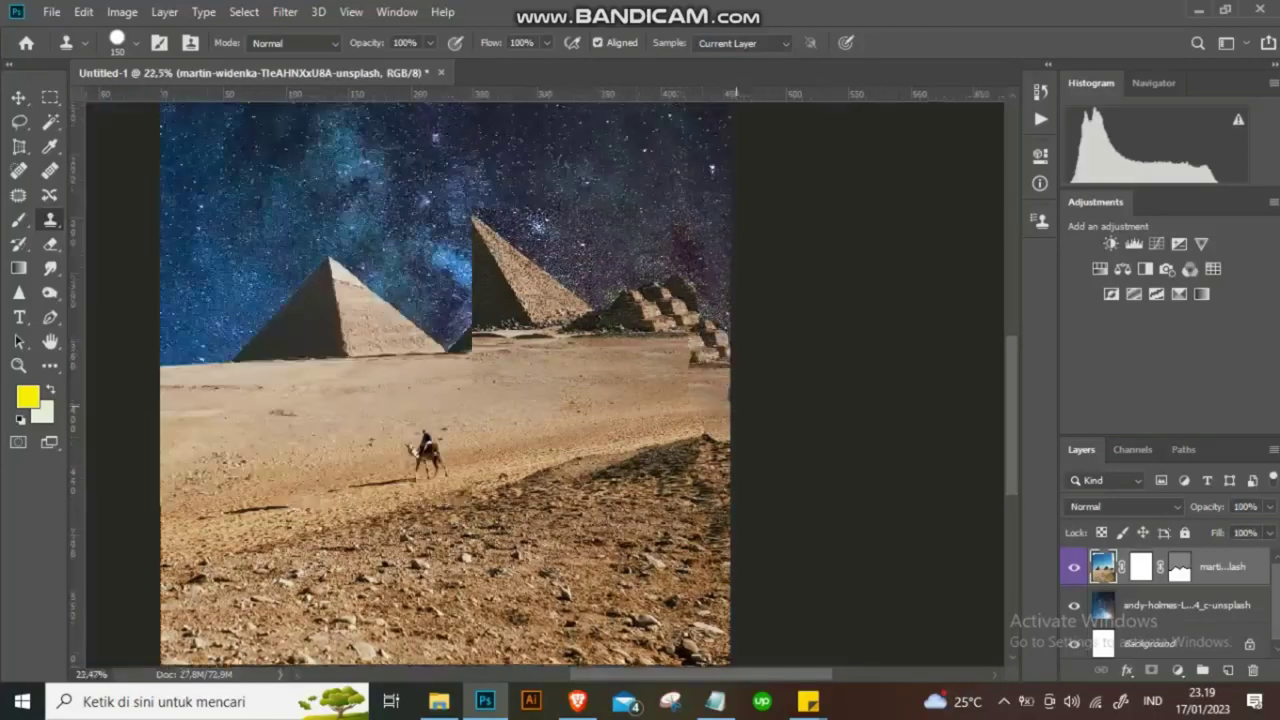
{"action": "scroll", "coordinate": [733, 404], "scroll_direction": "down", "scroll_amount": 1}
{"action": "scroll", "coordinate": [733, 404], "scroll_direction": "down", "scroll_amount": 2}
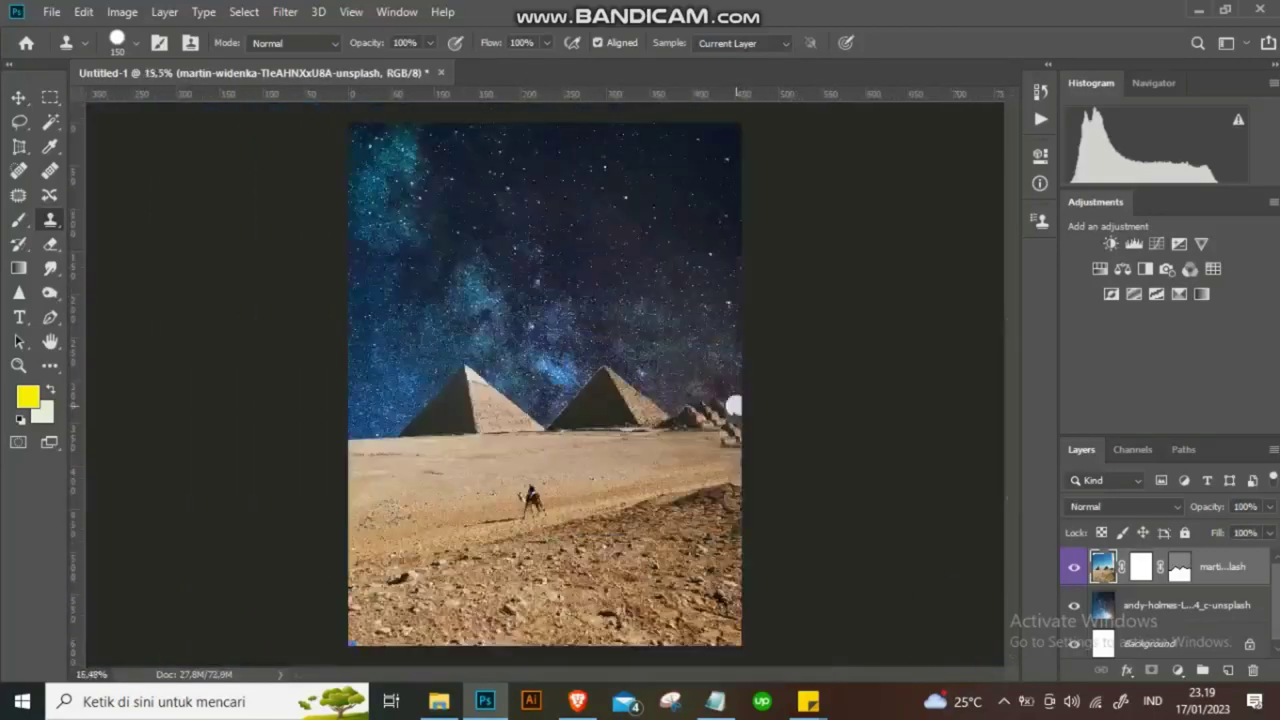
{"action": "scroll", "coordinate": [733, 404], "scroll_direction": "up", "scroll_amount": 2}
{"action": "scroll", "coordinate": [733, 404], "scroll_direction": "up", "scroll_amount": 3}
{"action": "left_click_drag", "start_coordinate": [700, 315], "coordinate": [746, 332]}
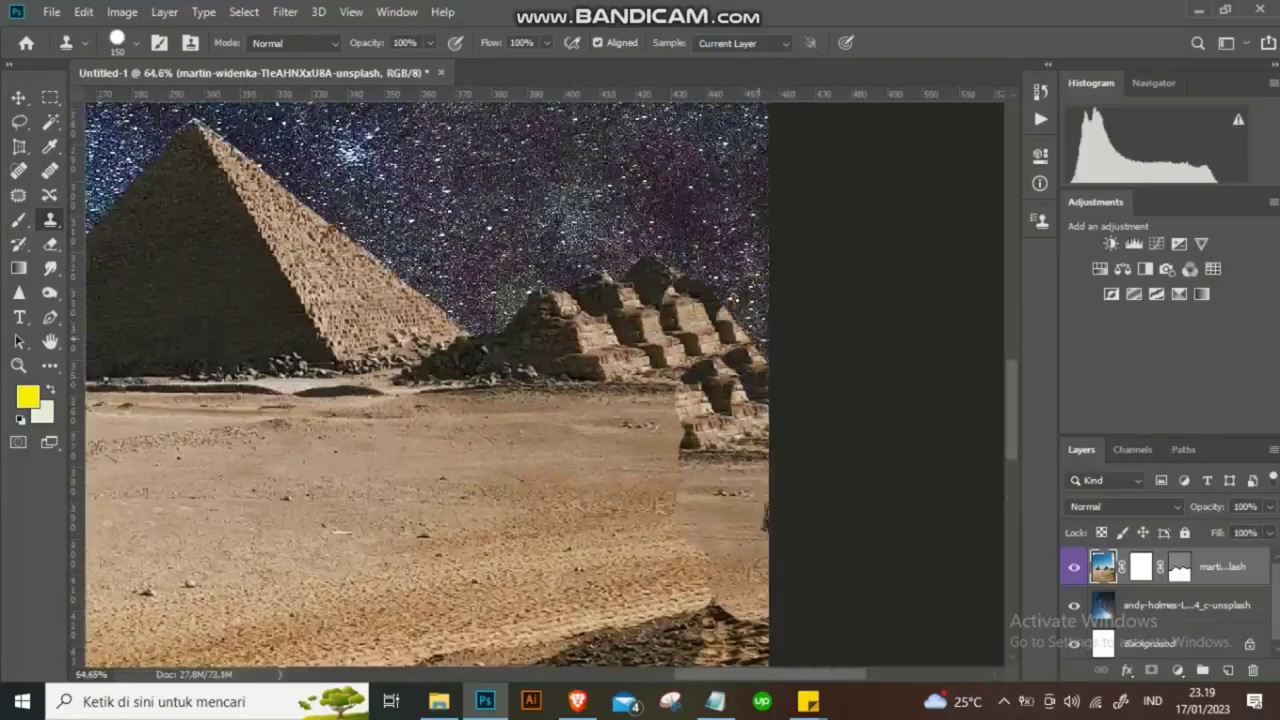
{"action": "scroll", "coordinate": [740, 318], "scroll_direction": "down", "scroll_amount": 1}
{"action": "scroll", "coordinate": [480, 380], "scroll_direction": "down", "scroll_amount": 2}
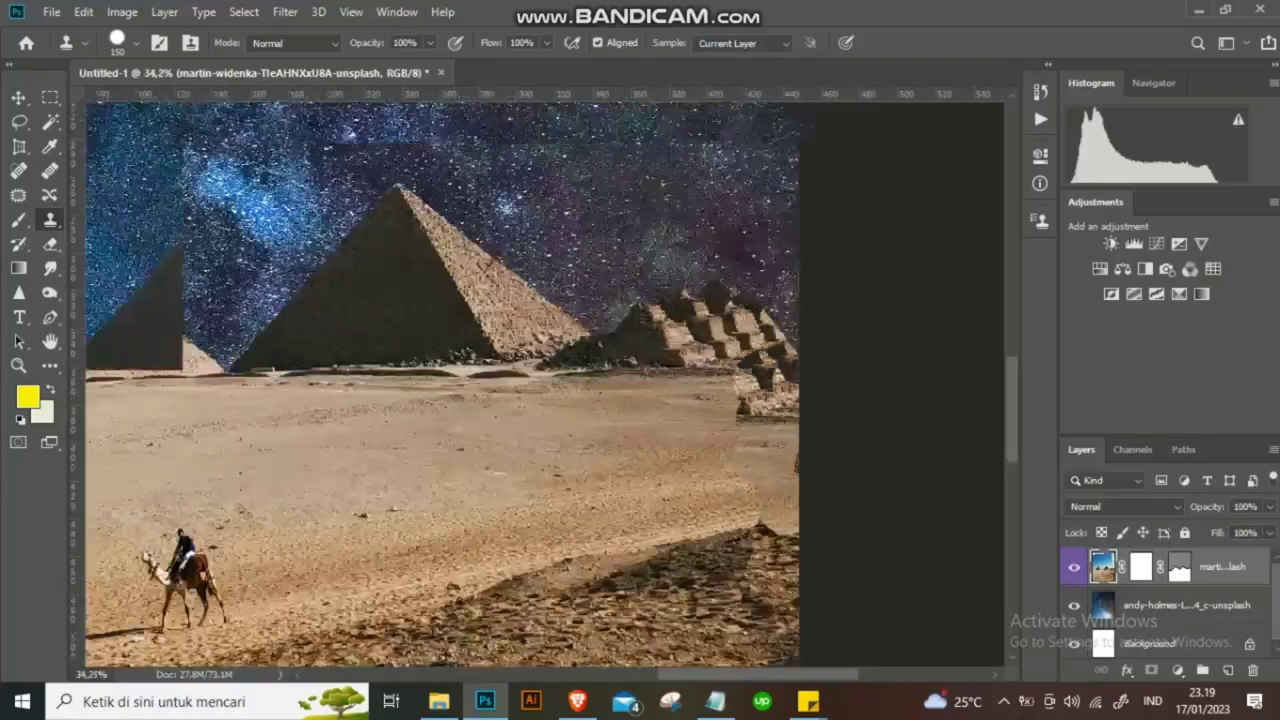
{"action": "scroll", "coordinate": [480, 380], "scroll_direction": "down", "scroll_amount": 1}
{"action": "scroll", "coordinate": [480, 380], "scroll_direction": "up", "scroll_amount": 2}
Patch a spot of sand near the small pyramids with the Patch tool and deselect.
{"action": "key", "text": "j"}
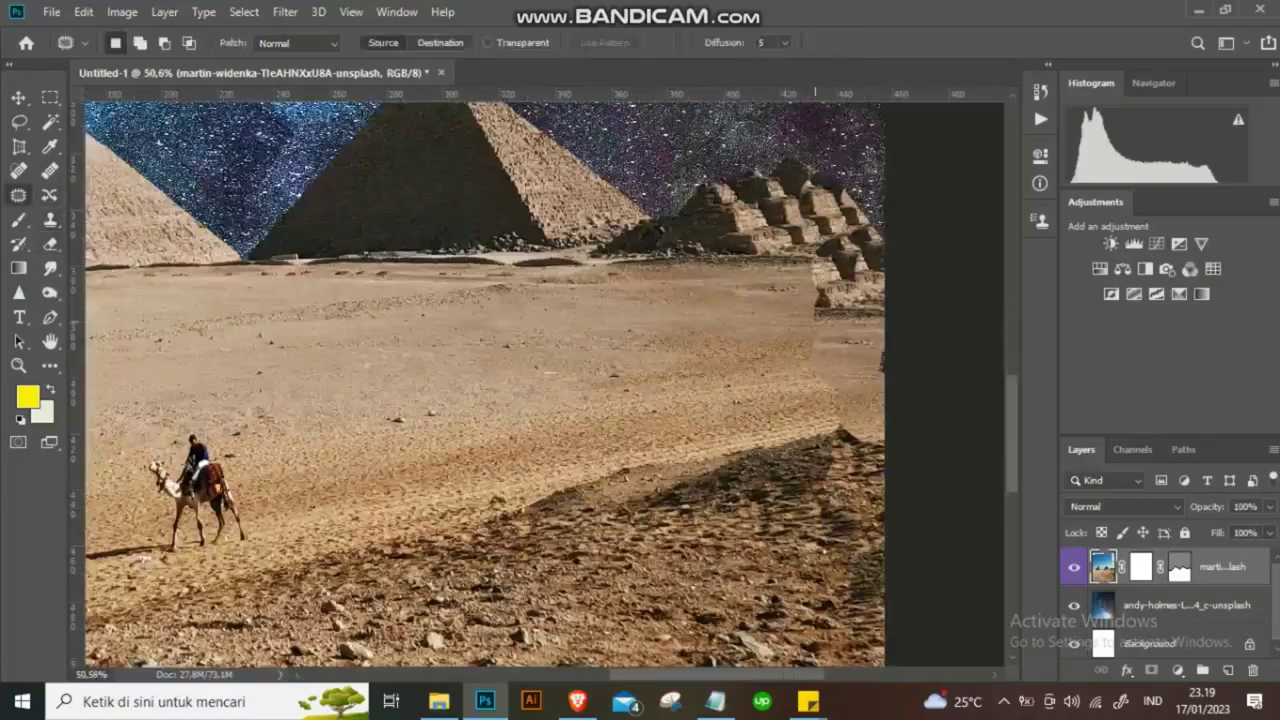
{"action": "left_click_drag", "start_coordinate": [808, 390], "coordinate": [845, 325]}
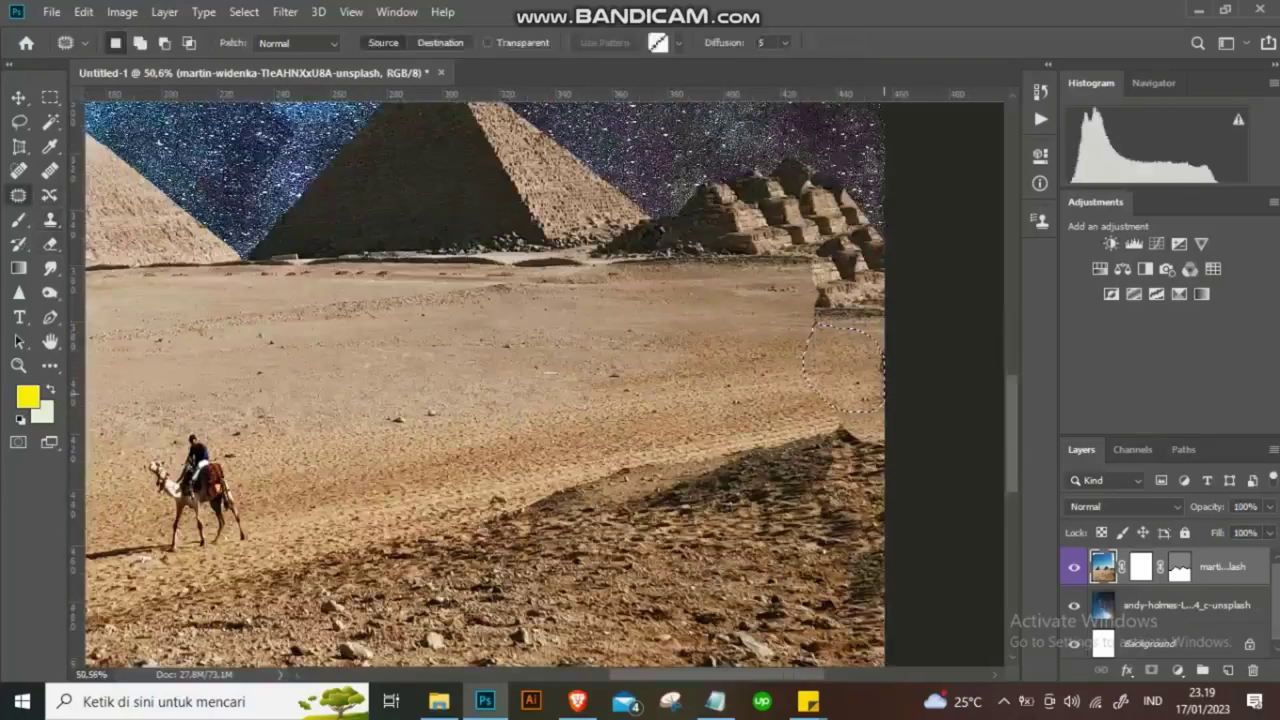
{"action": "scroll", "coordinate": [847, 365], "scroll_direction": "up", "scroll_amount": 2}
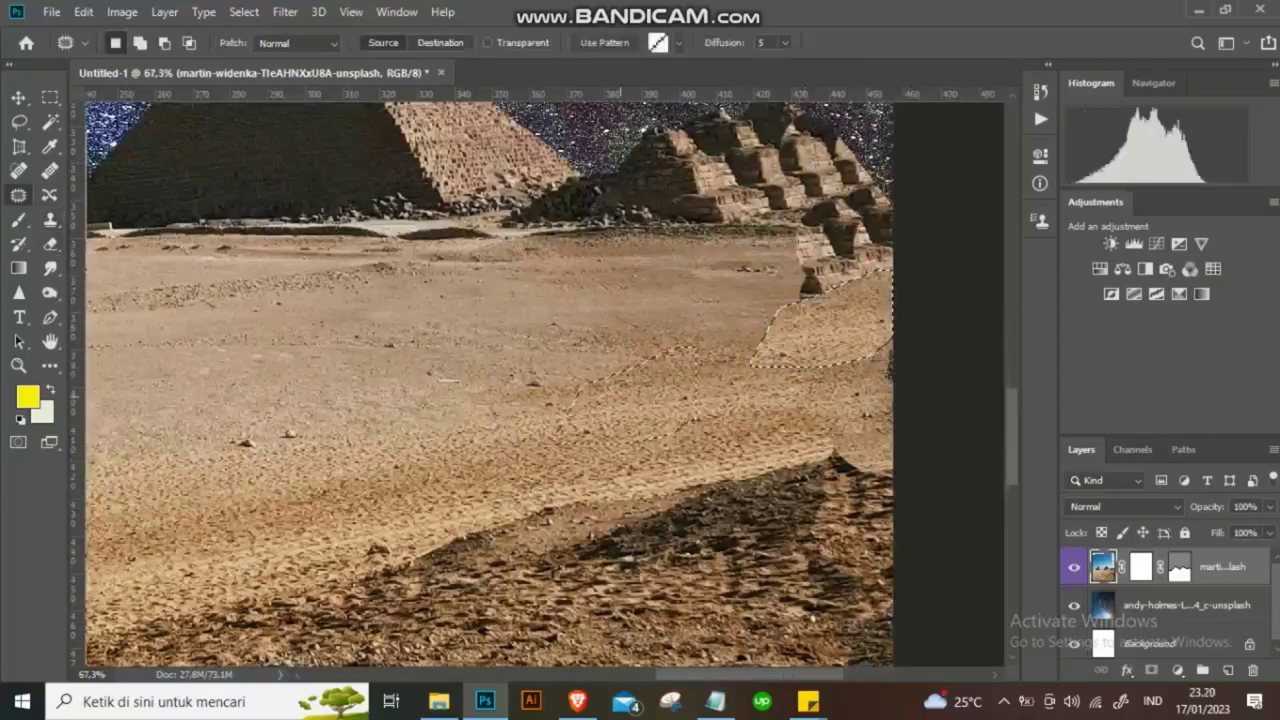
{"action": "scroll", "coordinate": [620, 420], "scroll_direction": "down", "scroll_amount": 1}
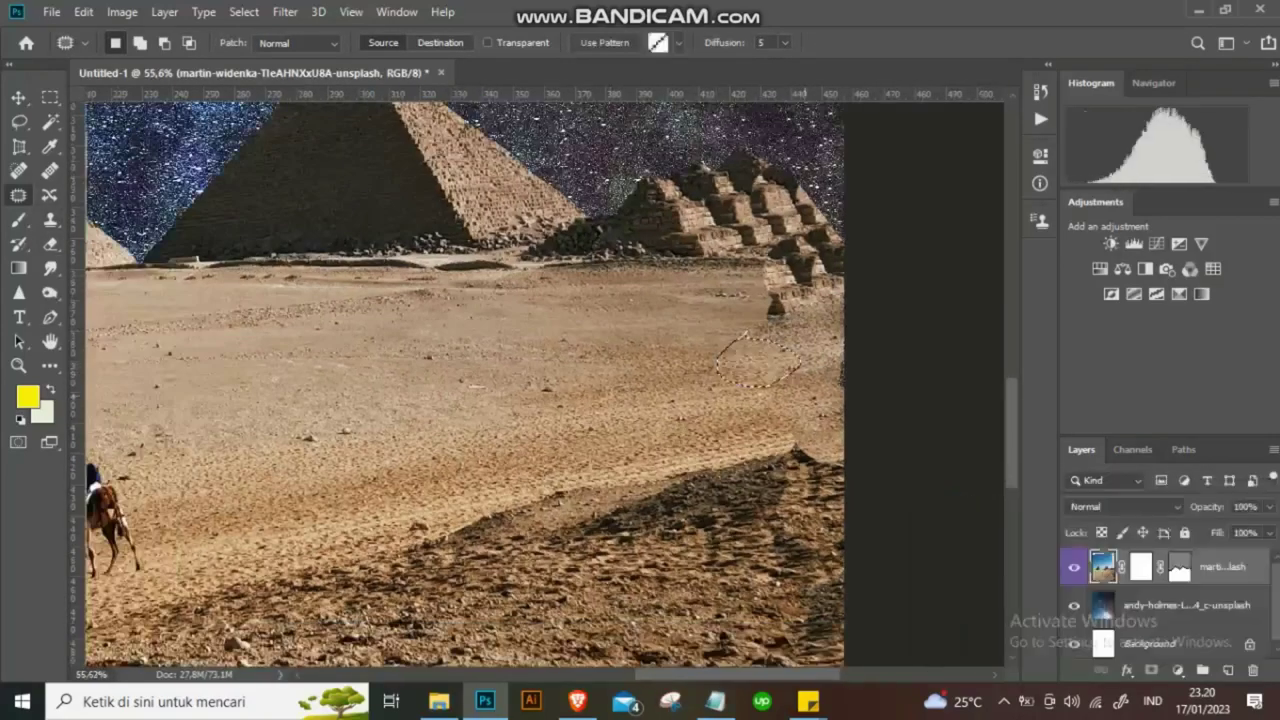
{"action": "key", "text": "ctrl+s"}
{"action": "key", "text": "Escape"}
{"action": "key", "text": "ctrl+d"}
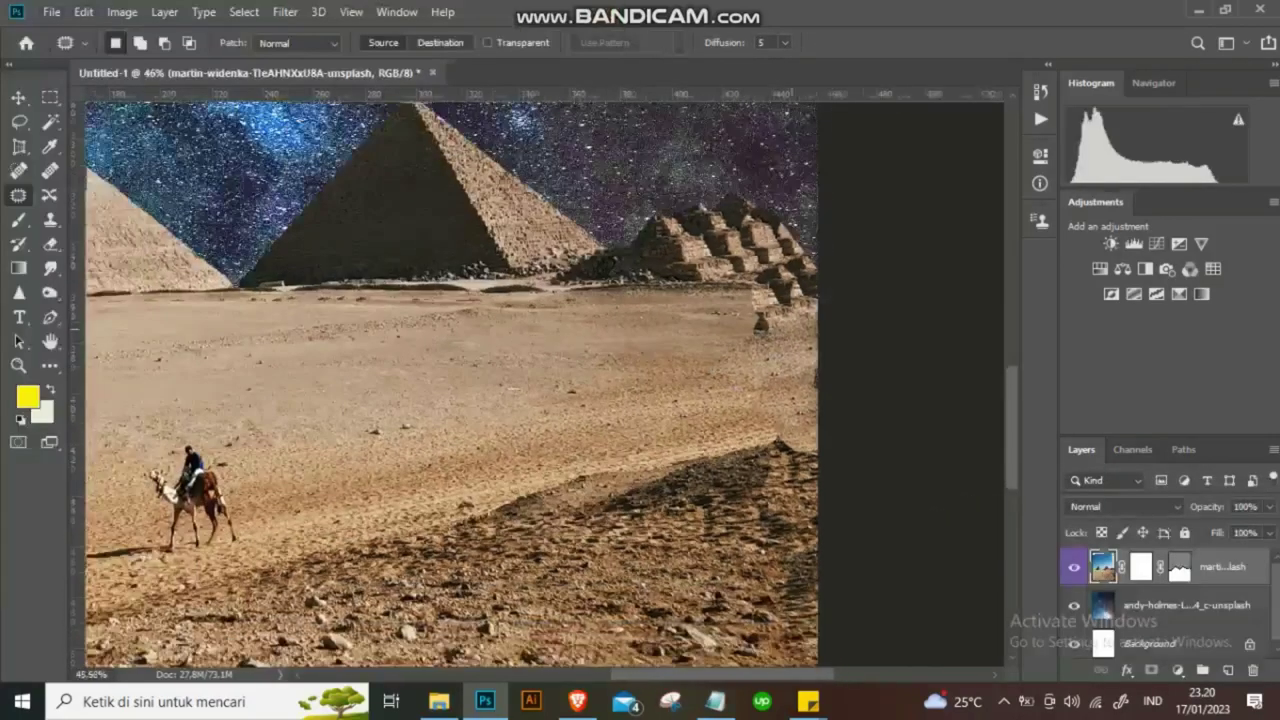
Outline the small rock near the small pyramids with the Patch tool.
{"action": "scroll", "coordinate": [725, 350], "scroll_direction": "up", "scroll_amount": 2}
{"action": "scroll", "coordinate": [728, 332], "scroll_direction": "up", "scroll_amount": 4}
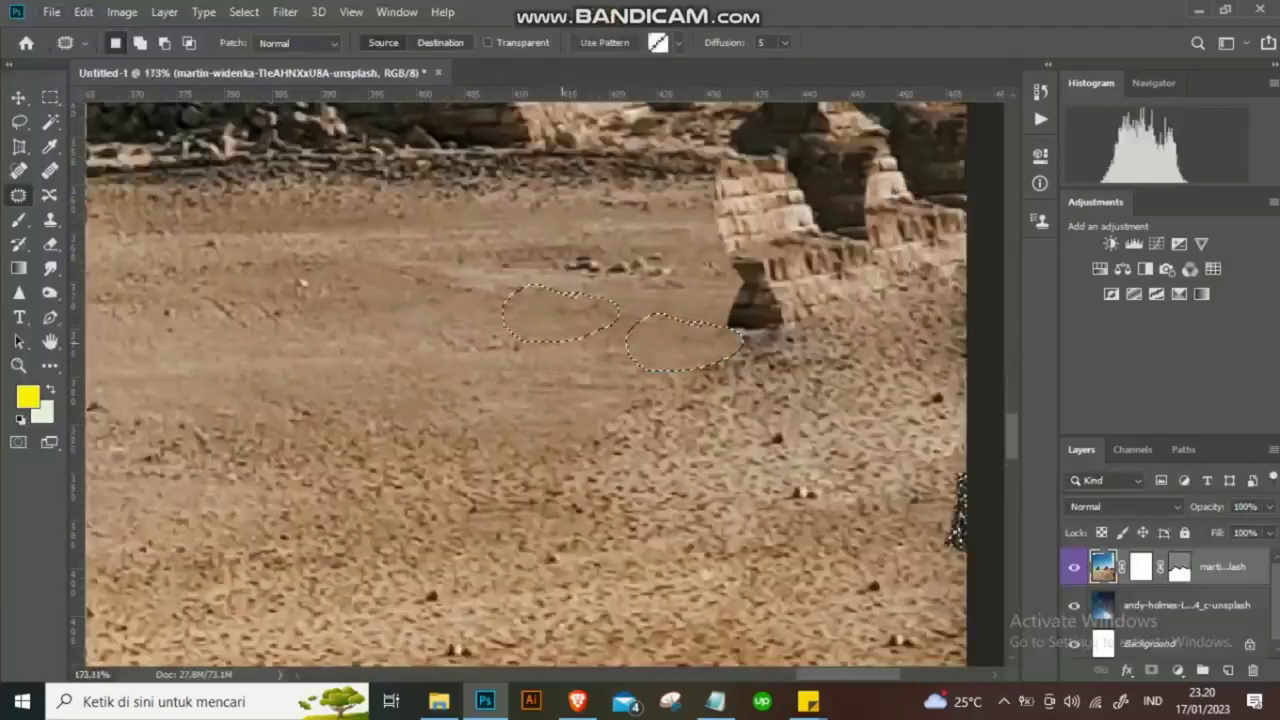
{"action": "scroll", "coordinate": [735, 330], "scroll_direction": "down", "scroll_amount": 1}
{"action": "scroll", "coordinate": [735, 330], "scroll_direction": "down", "scroll_amount": 1}
{"action": "scroll", "coordinate": [735, 330], "scroll_direction": "down", "scroll_amount": 1}
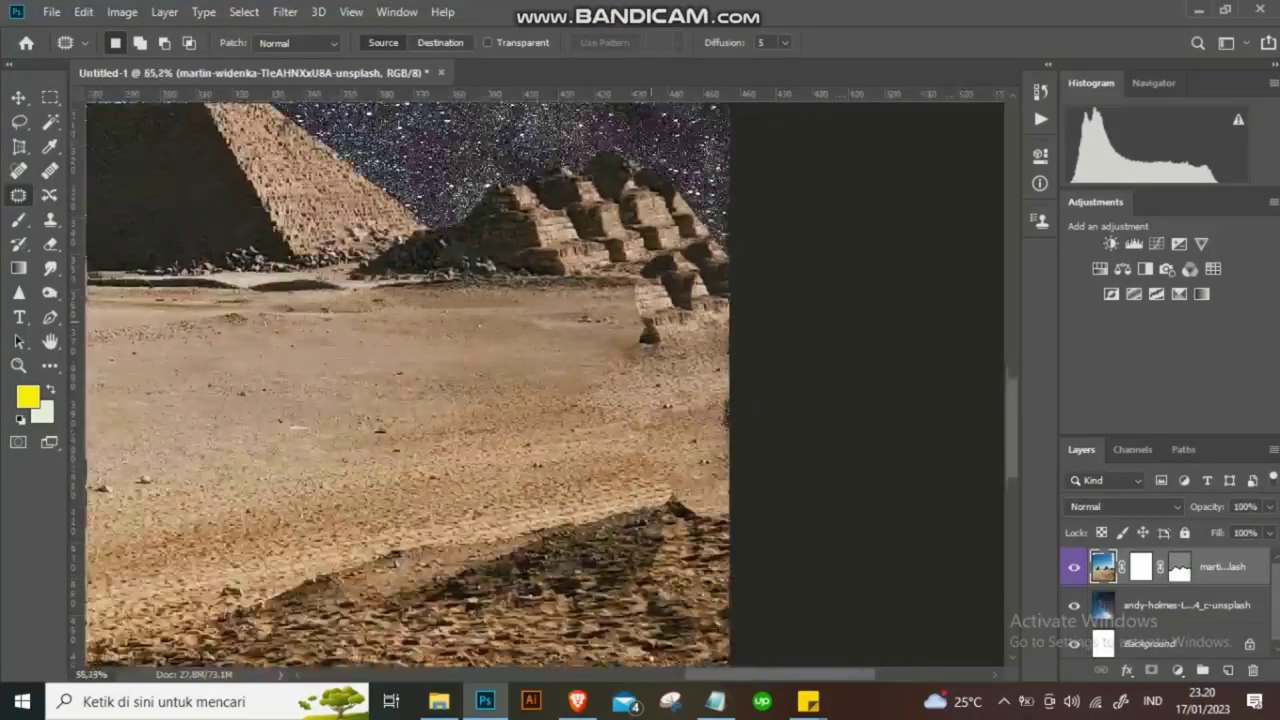
{"action": "scroll", "coordinate": [735, 330], "scroll_direction": "down", "scroll_amount": 1}
{"action": "left_click_drag", "start_coordinate": [635, 315], "coordinate": [640, 312]}
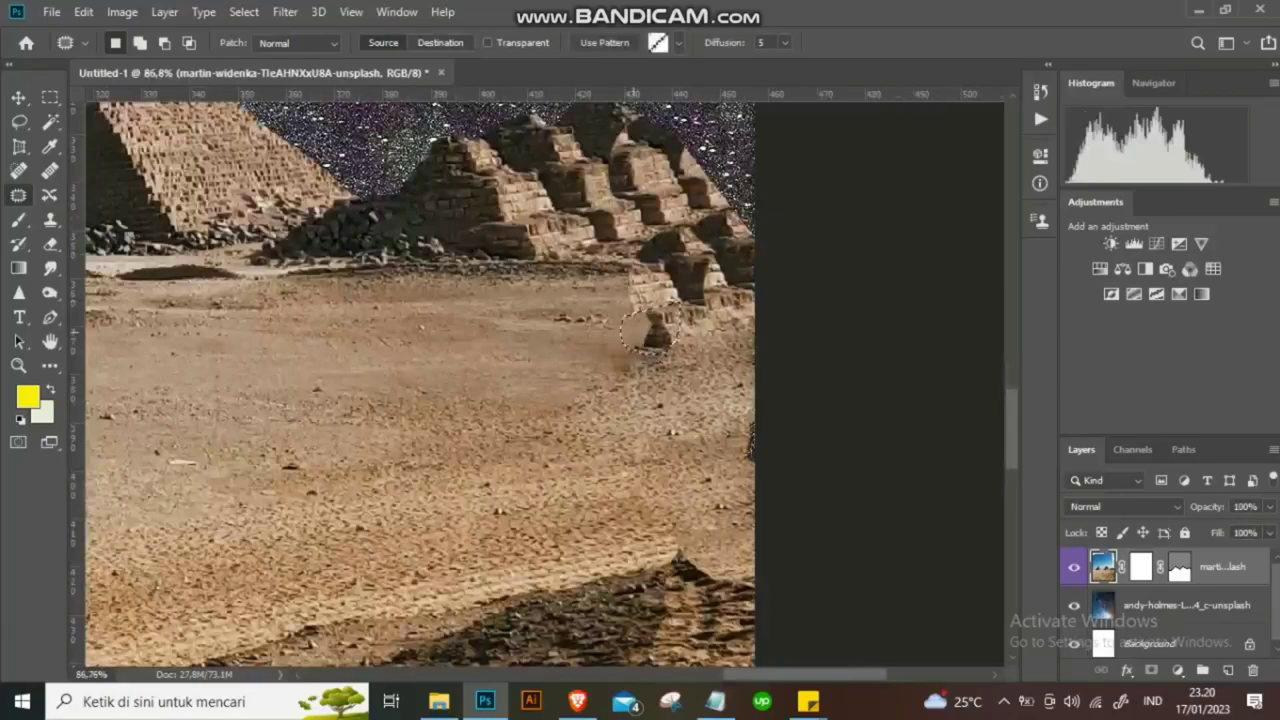
Patch the stones beside the bottom-left blue corner with clean sand and deselect.
{"action": "scroll", "coordinate": [640, 330], "scroll_direction": "down", "scroll_amount": 2}
{"action": "scroll", "coordinate": [640, 330], "scroll_direction": "down", "scroll_amount": 3}
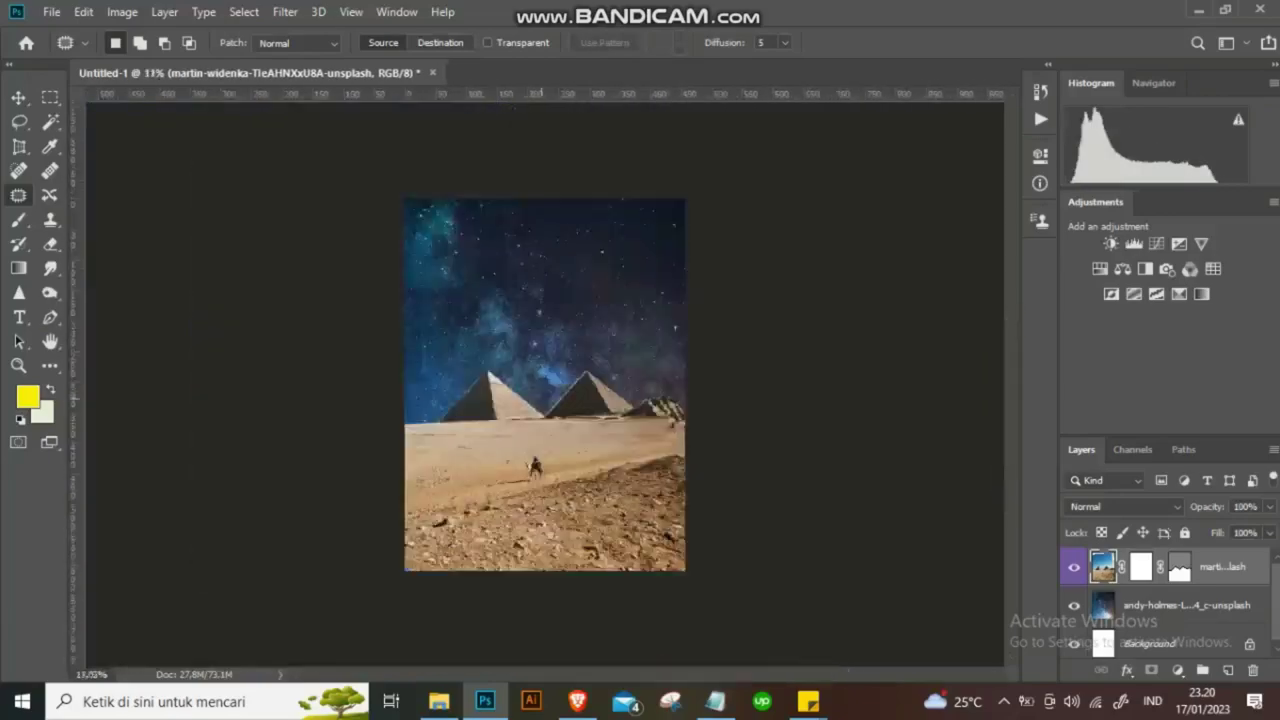
{"action": "scroll", "coordinate": [640, 330], "scroll_direction": "up", "scroll_amount": 5}
{"action": "scroll", "coordinate": [545, 385], "scroll_direction": "down", "scroll_amount": 4}
{"action": "scroll", "coordinate": [545, 385], "scroll_direction": "down", "scroll_amount": 4}
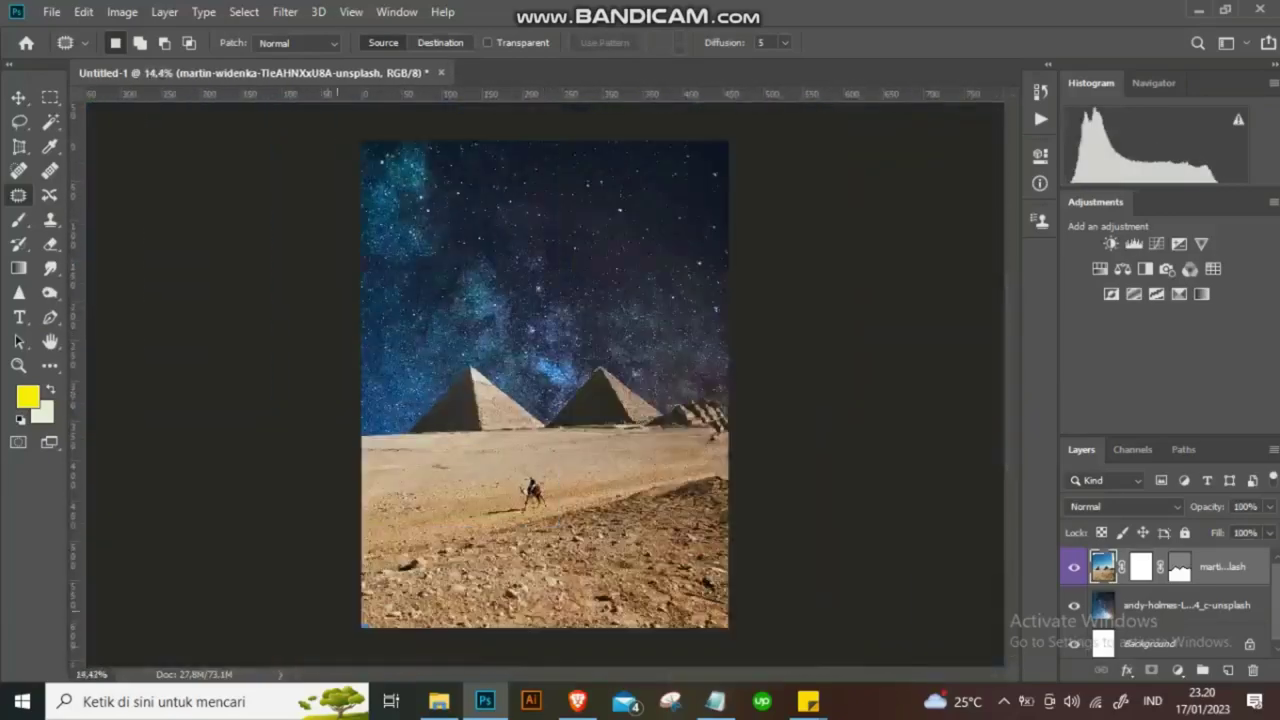
{"action": "scroll", "coordinate": [362, 640], "scroll_direction": "up", "scroll_amount": 2}
{"action": "scroll", "coordinate": [362, 640], "scroll_direction": "up", "scroll_amount": 2}
{"action": "scroll", "coordinate": [362, 640], "scroll_direction": "up", "scroll_amount": 2}
{"action": "scroll", "coordinate": [362, 640], "scroll_direction": "up", "scroll_amount": 2}
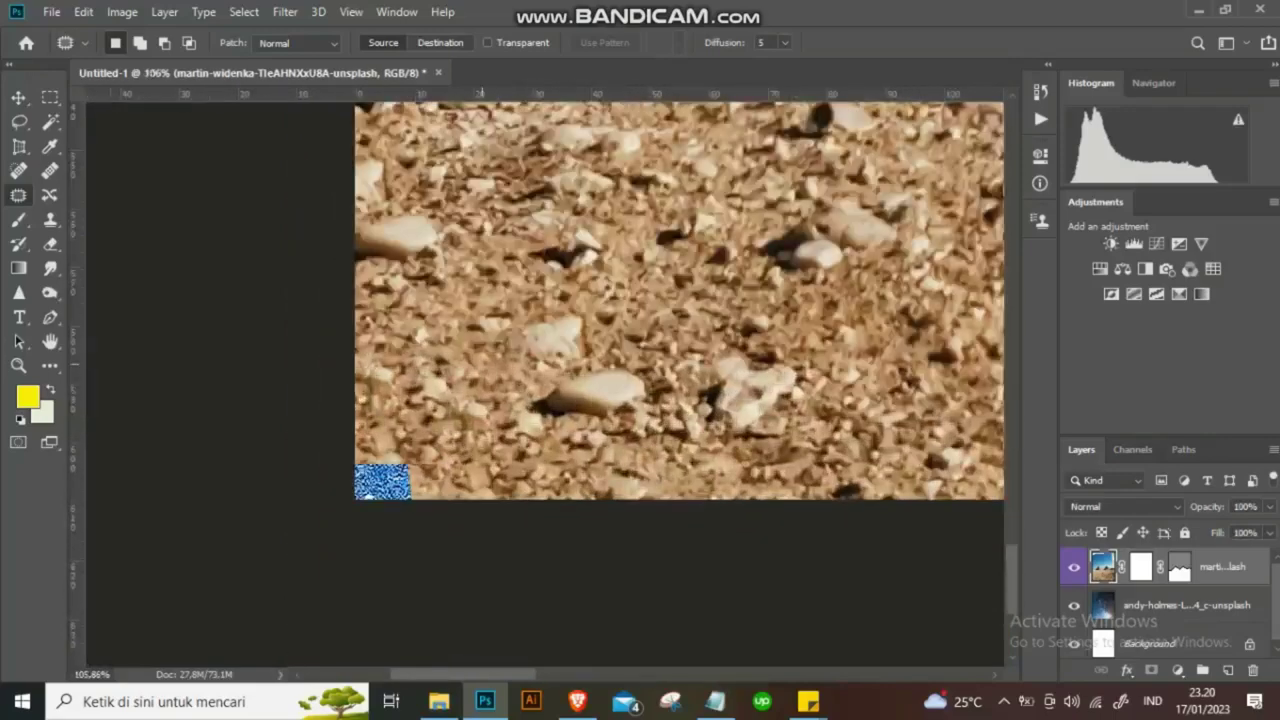
{"action": "left_click_drag", "start_coordinate": [480, 362], "coordinate": [393, 493]}
{"action": "key", "text": "ctrl+d"}
Lasso the blue speck in the bottom-left corner.
{"action": "scroll", "coordinate": [680, 300], "scroll_direction": "up", "scroll_amount": 5}
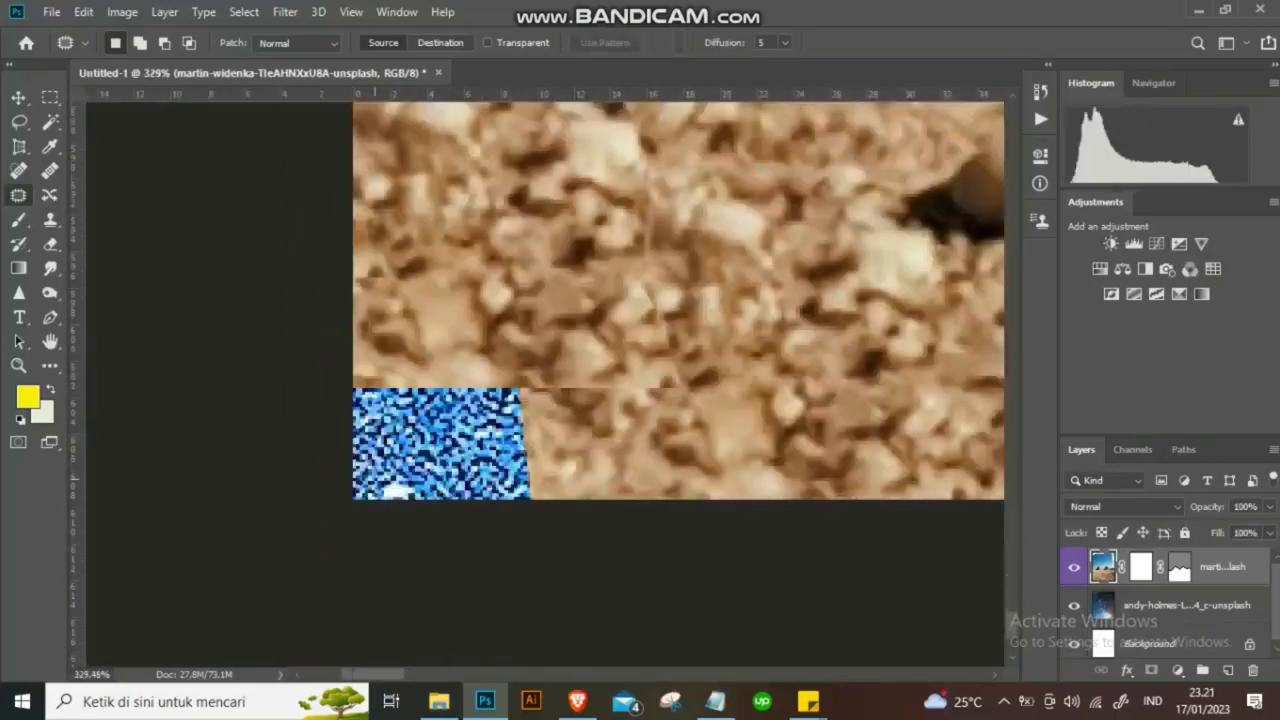
{"action": "key", "text": "l"}
{"action": "left_click_drag", "start_coordinate": [525, 370], "coordinate": [355, 365]}
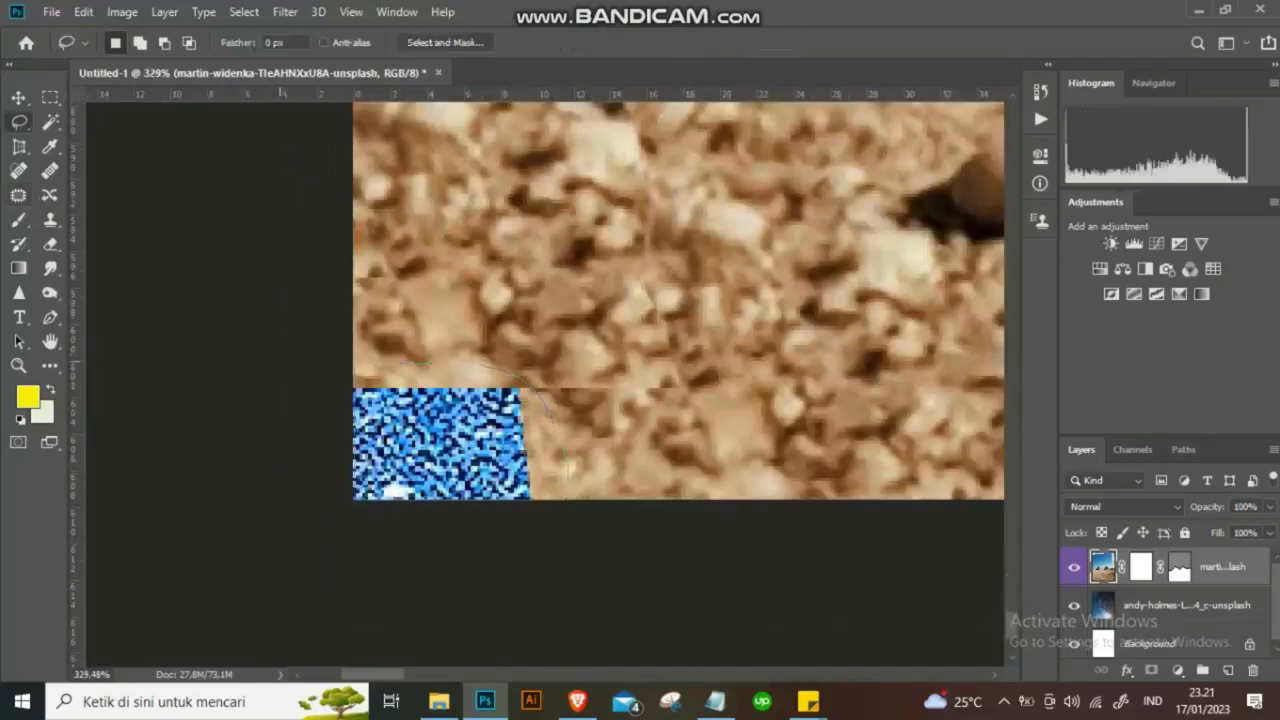
Content-Aware Fill the selected blue corner patch with the surrounding rock texture.
{"action": "right_click", "coordinate": [423, 388]}
{"action": "left_click", "coordinate": [453, 275]}
{"action": "left_click", "coordinate": [831, 192]}
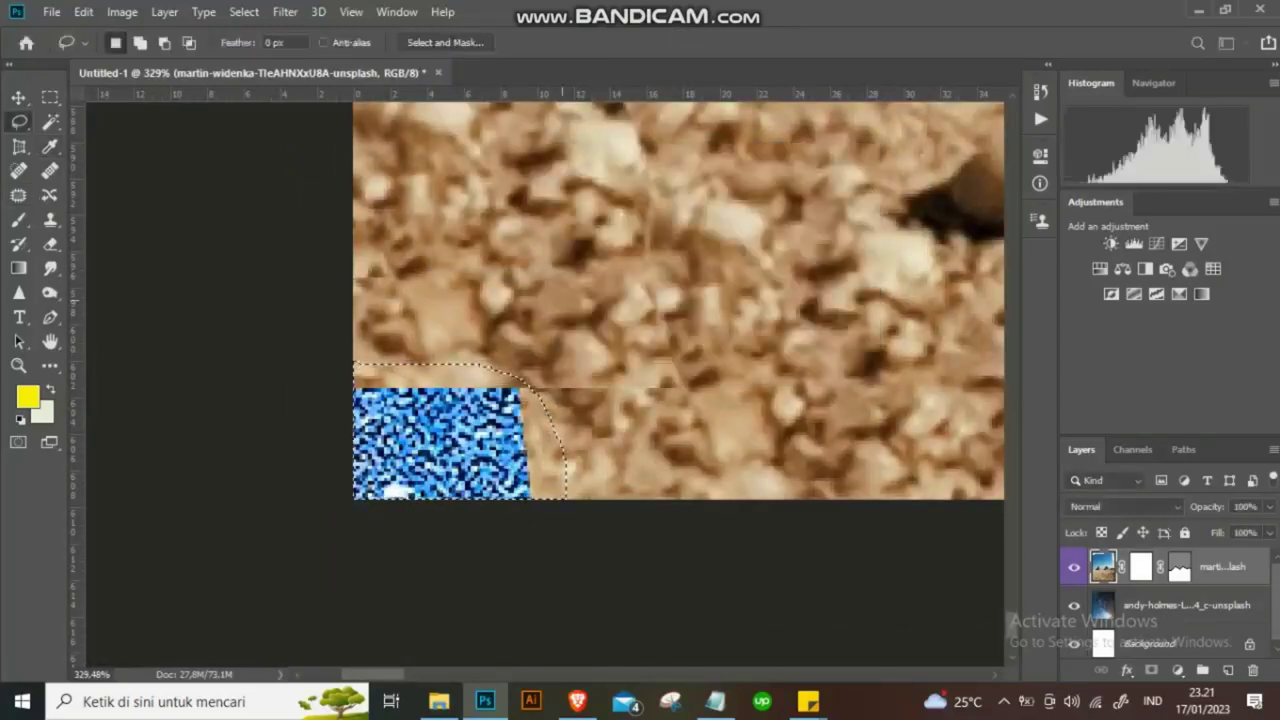
{"action": "scroll", "coordinate": [560, 380], "scroll_direction": "down", "scroll_amount": 2}
{"action": "scroll", "coordinate": [560, 380], "scroll_direction": "down", "scroll_amount": 2}
{"action": "scroll", "coordinate": [560, 380], "scroll_direction": "down", "scroll_amount": 2}
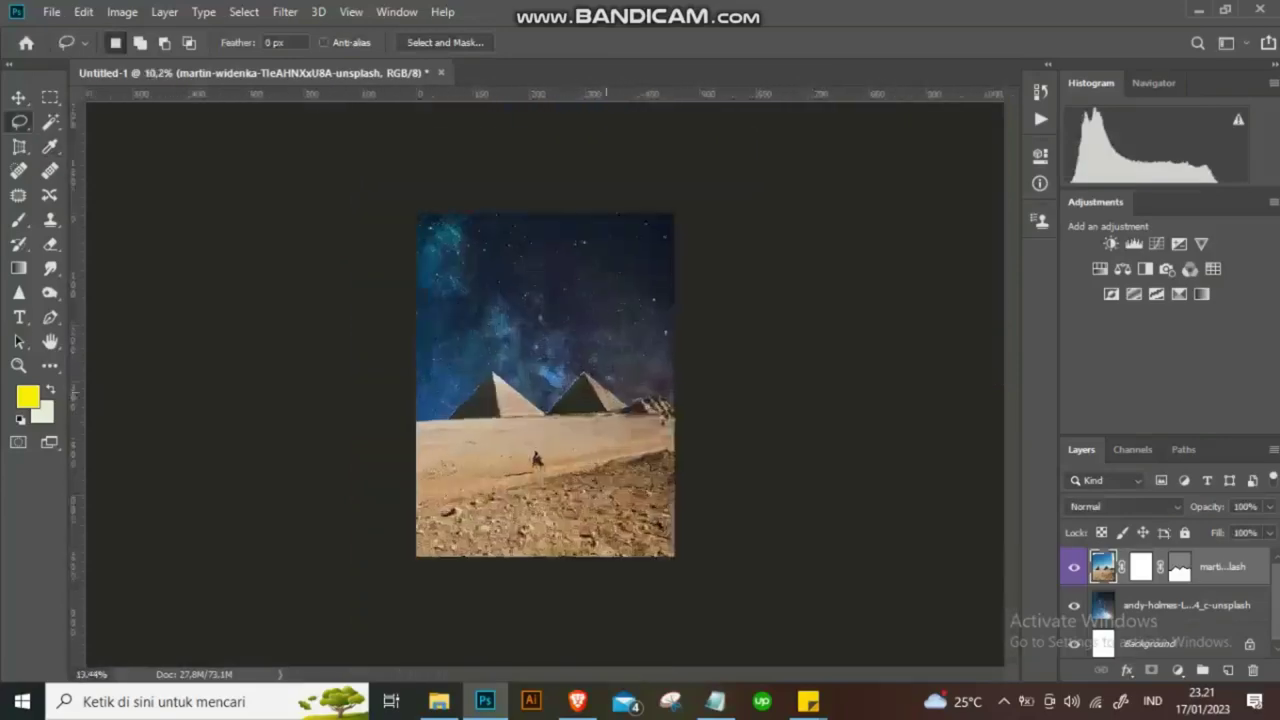
{"action": "scroll", "coordinate": [560, 380], "scroll_direction": "down", "scroll_amount": 2}
{"action": "scroll", "coordinate": [545, 385], "scroll_direction": "up", "scroll_amount": 2}
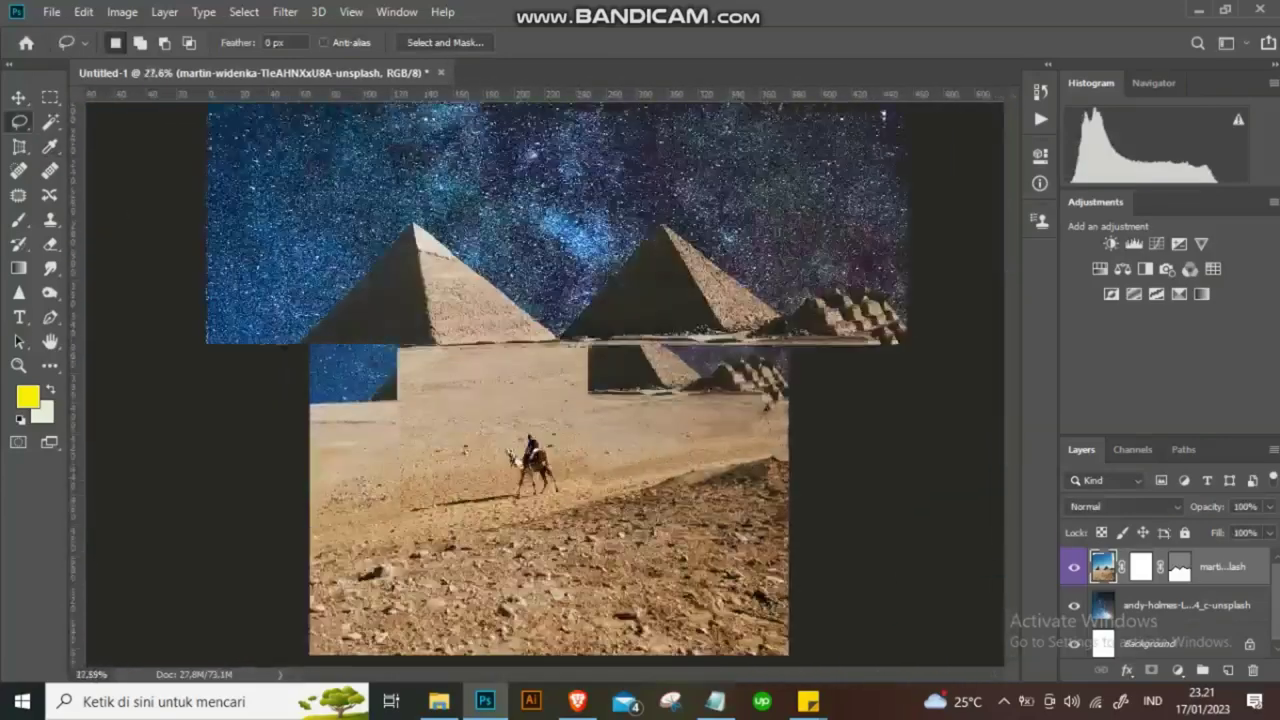
{"action": "scroll", "coordinate": [545, 385], "scroll_direction": "up", "scroll_amount": 2}
{"action": "scroll", "coordinate": [541, 479], "scroll_direction": "up", "scroll_amount": 2}
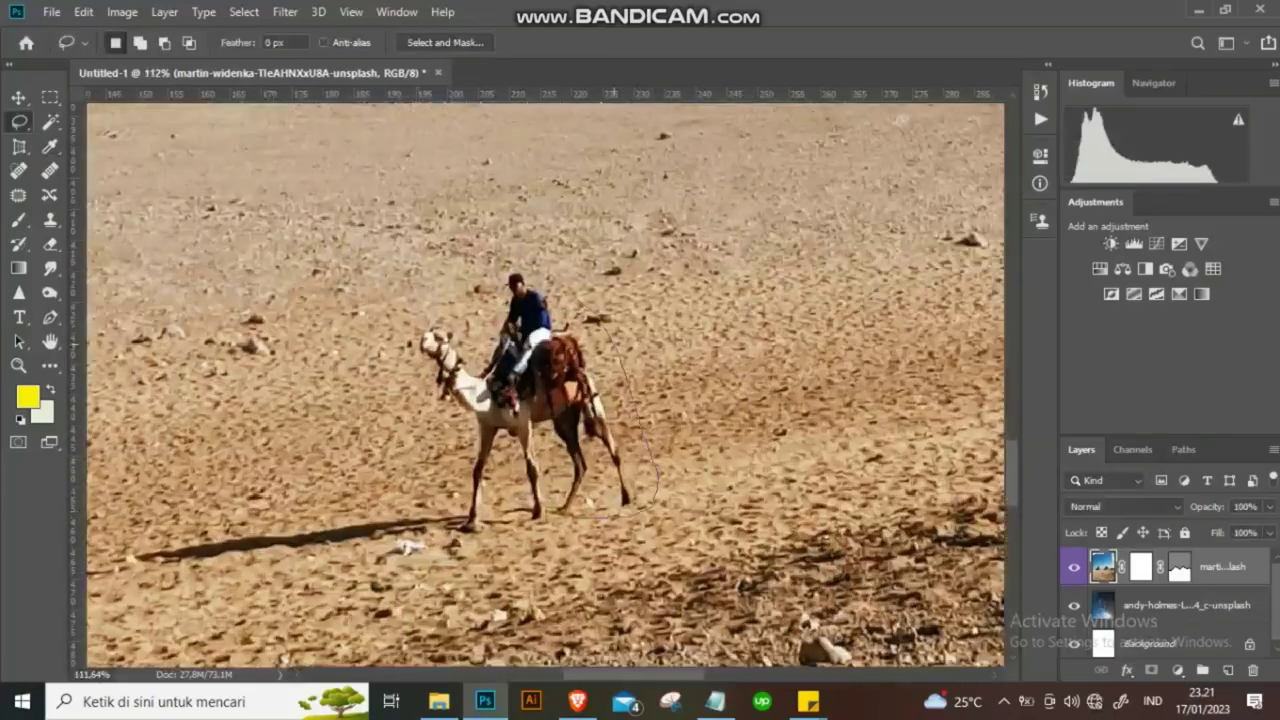
Select the camel and its rider and Content-Aware Fill them with sand.
{"action": "left_click_drag", "start_coordinate": [480, 330], "coordinate": [480, 328]}
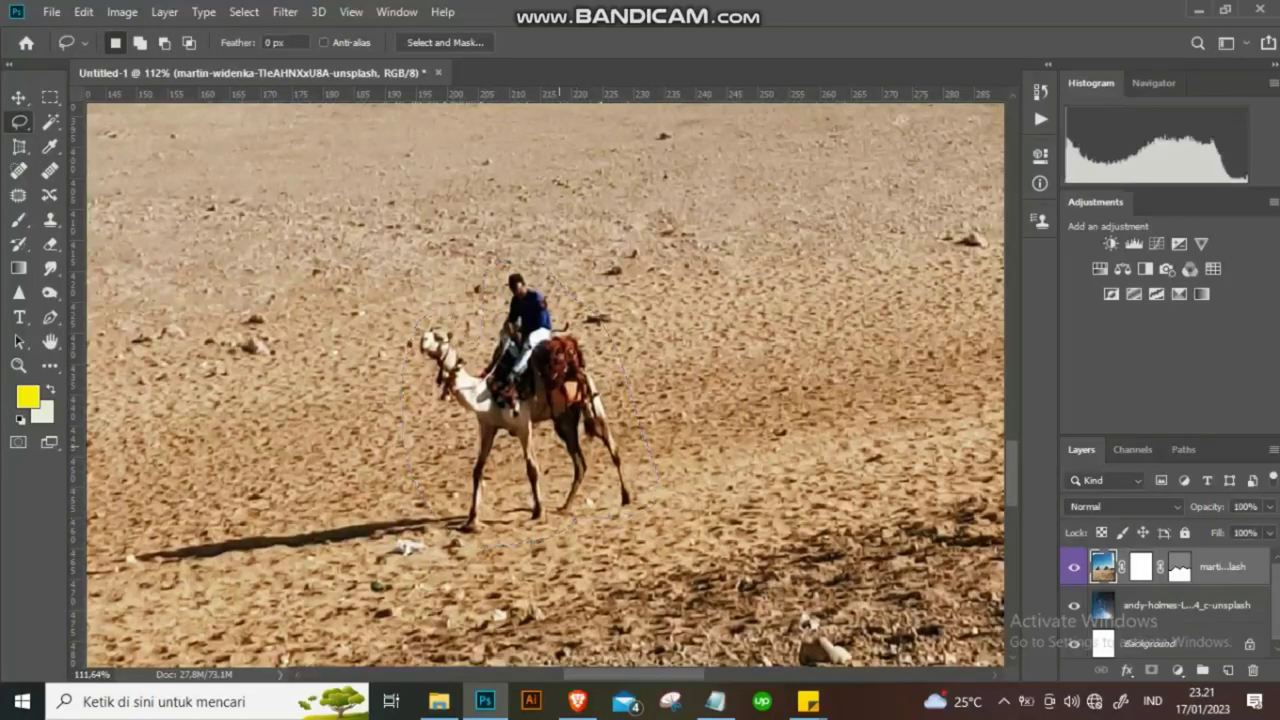
{"action": "right_click", "coordinate": [528, 368]}
{"action": "scroll", "coordinate": [600, 400], "scroll_direction": "down", "scroll_amount": 1}
{"action": "right_click", "coordinate": [700, 407]}
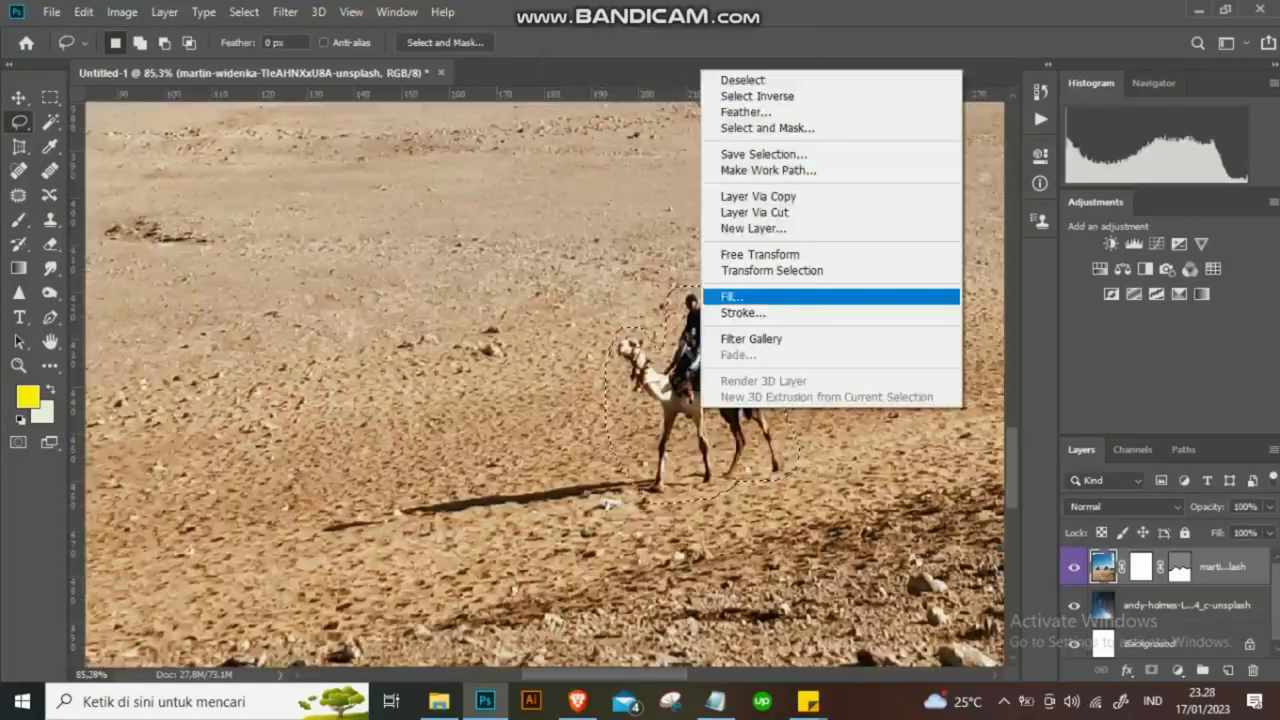
{"action": "left_click", "coordinate": [731, 297]}
{"action": "key", "text": "Return"}
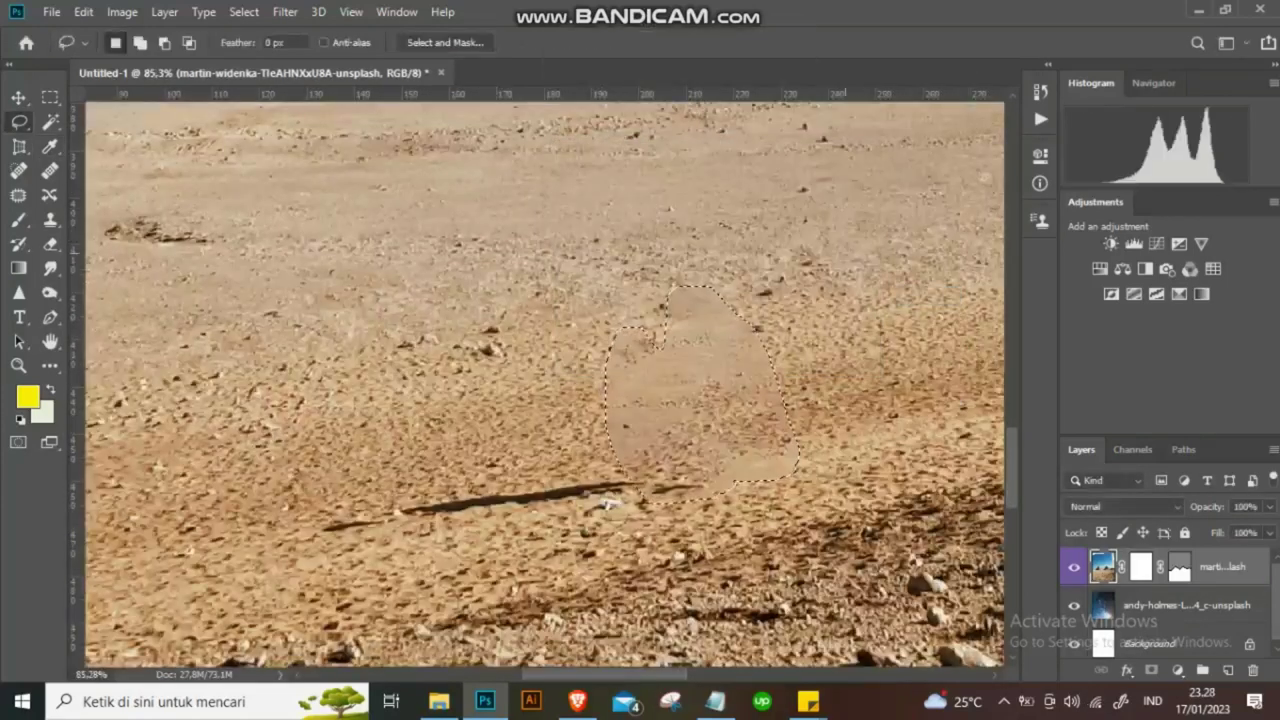
Patch the camel's long dark shadow streak with clean sand using the Patch tool.
{"action": "key", "text": "j"}
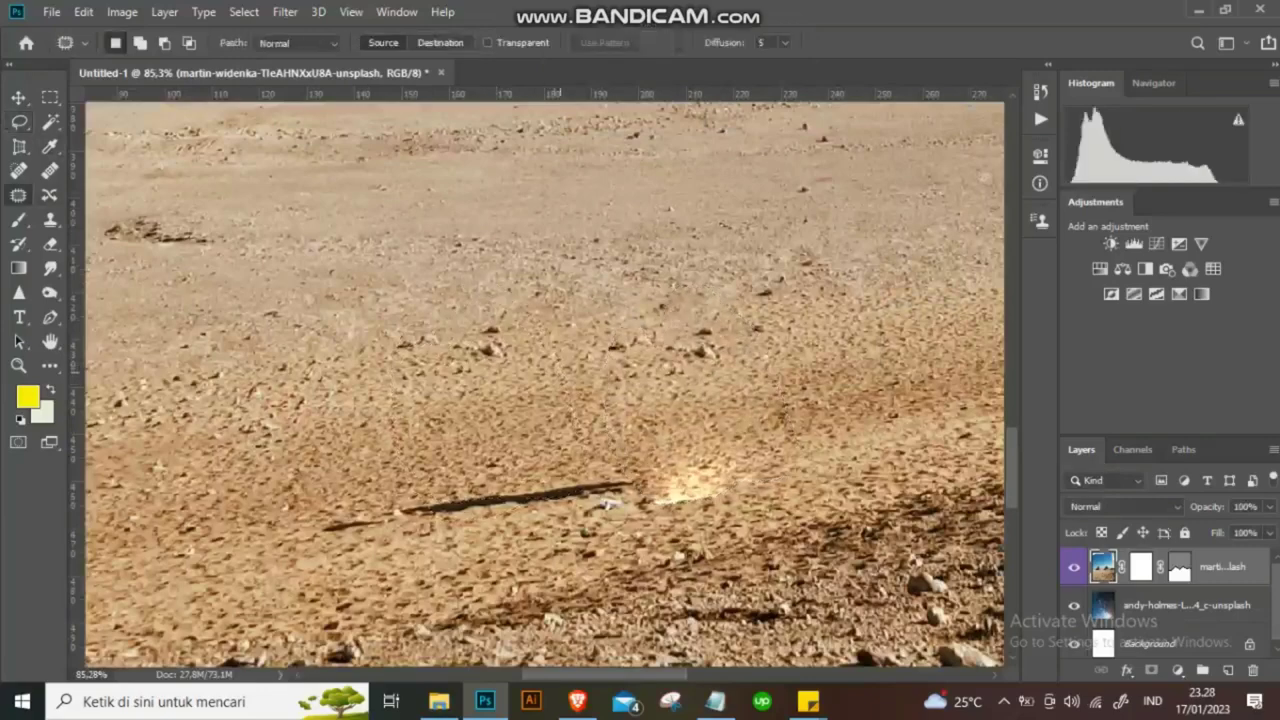
{"action": "scroll", "coordinate": [710, 519], "scroll_direction": "up", "scroll_amount": 5}
{"action": "scroll", "coordinate": [620, 400], "scroll_direction": "down", "scroll_amount": 3}
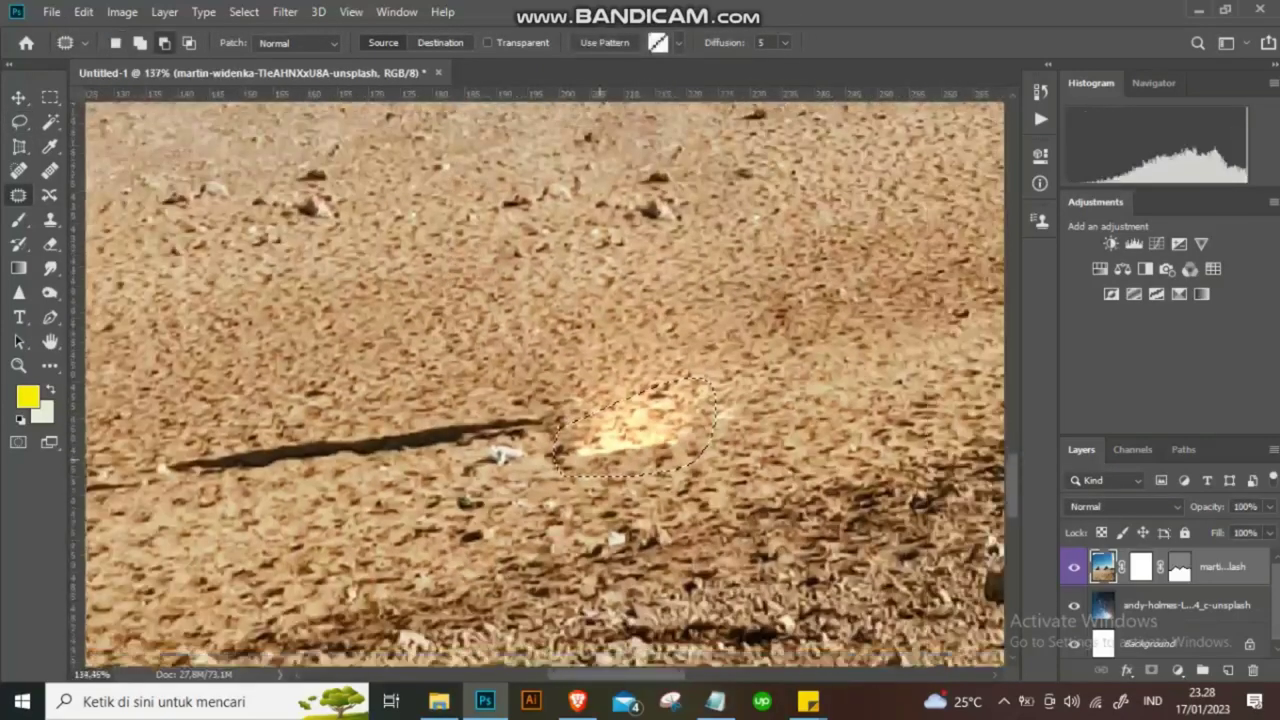
{"action": "key", "text": "ctrl+d"}
{"action": "scroll", "coordinate": [550, 380], "scroll_direction": "down", "scroll_amount": 1}
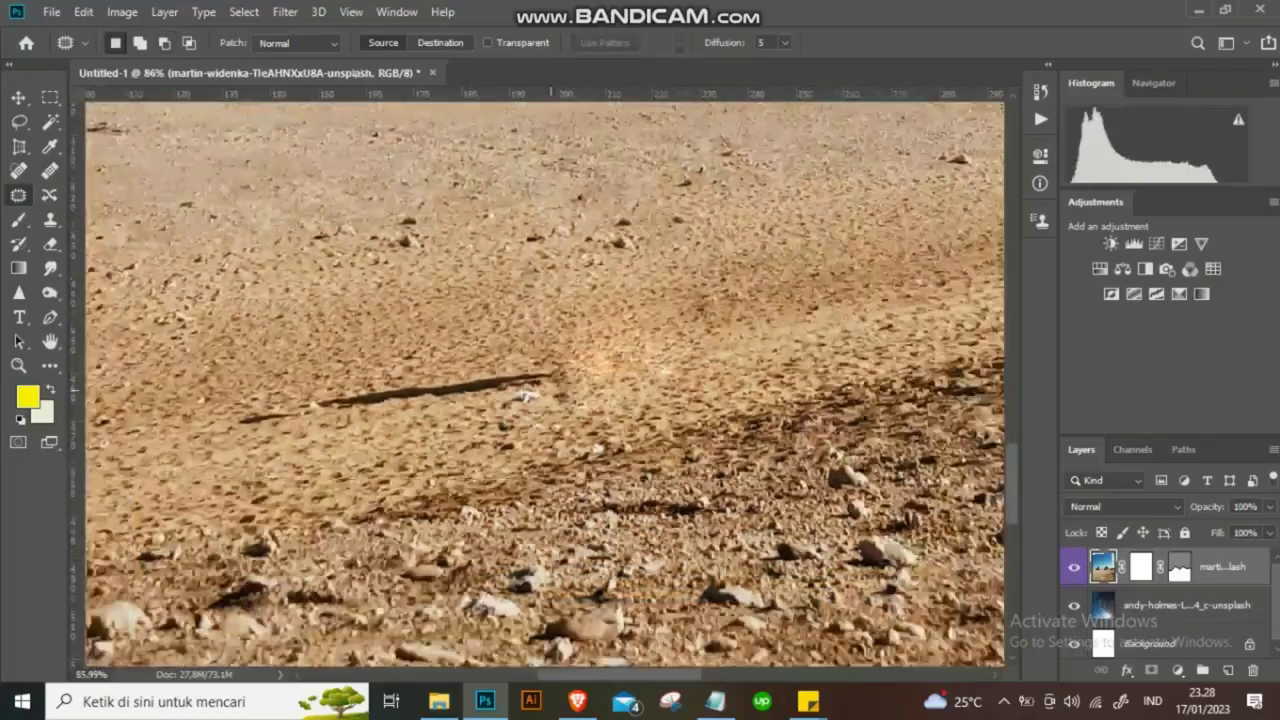
{"action": "scroll", "coordinate": [550, 380], "scroll_direction": "down", "scroll_amount": 1}
{"action": "scroll", "coordinate": [550, 380], "scroll_direction": "down", "scroll_amount": 1}
{"action": "left_click_drag", "start_coordinate": [527, 393], "coordinate": [335, 402]}
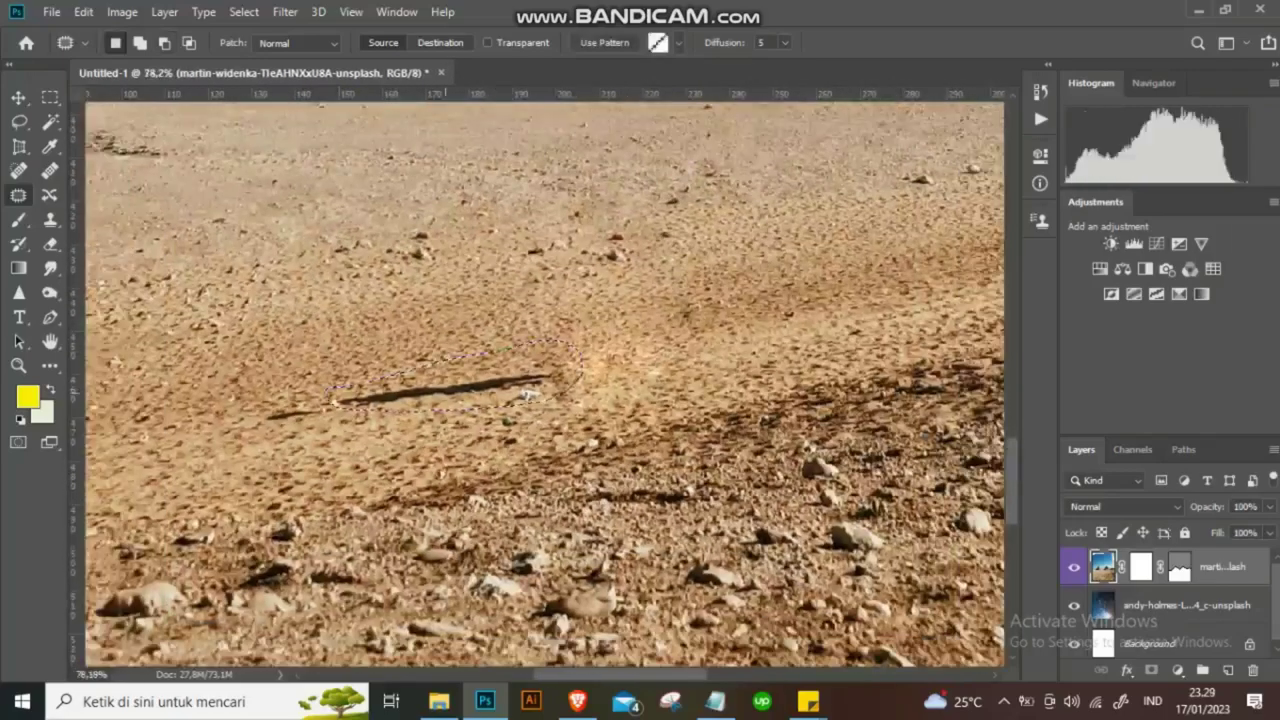
{"action": "left_click_drag", "start_coordinate": [440, 392], "coordinate": [545, 399]}
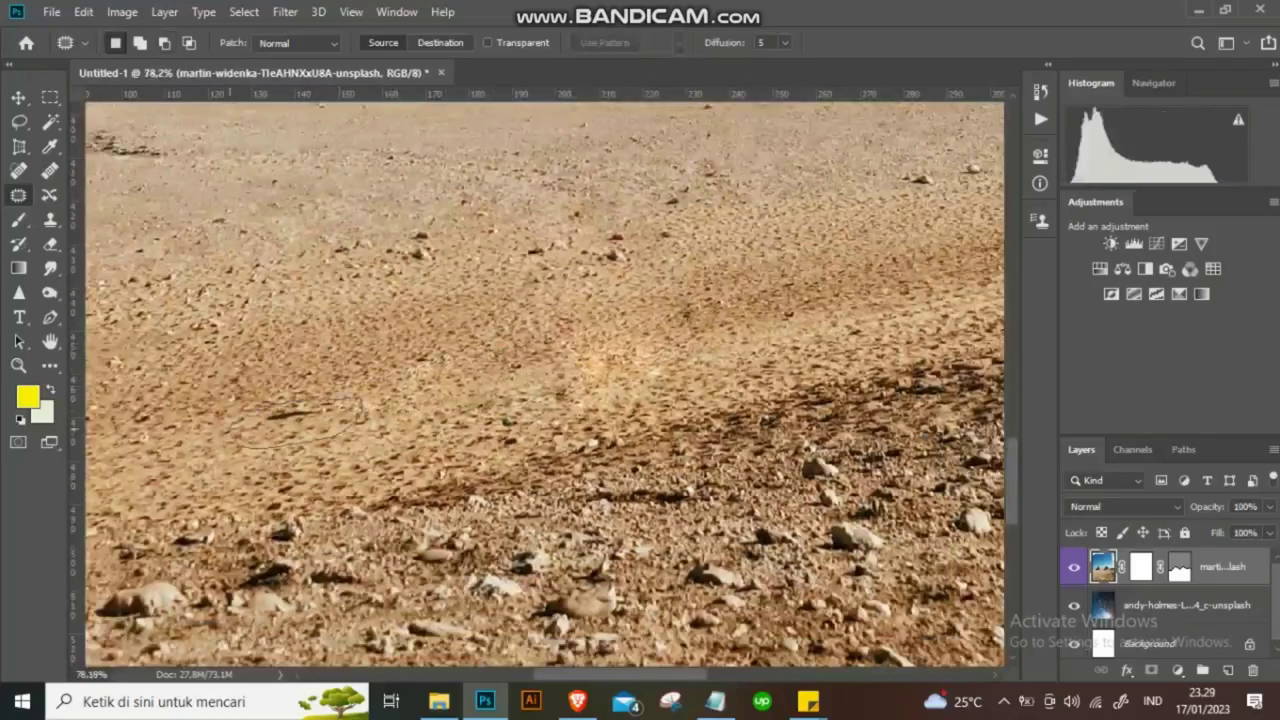
{"action": "key", "text": "ctrl+0"}
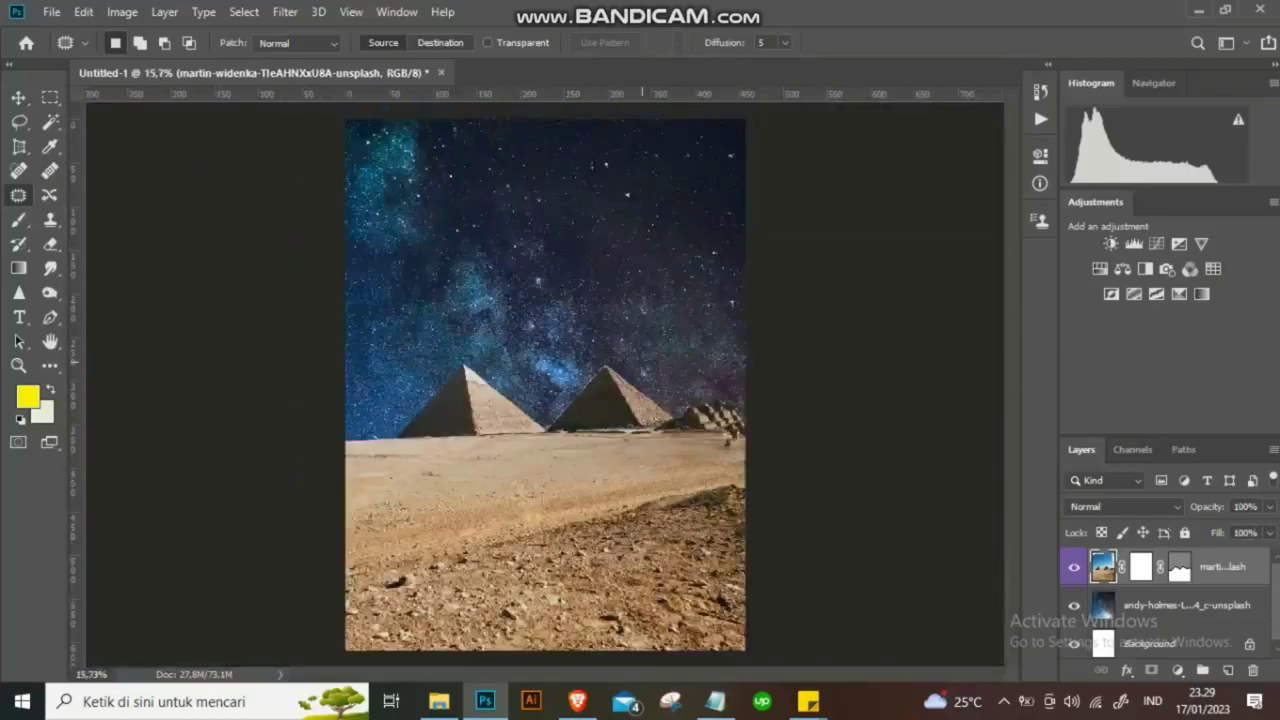
Add a Hue/Saturation adjustment layer clipped to the pyramids photo layer.
{"action": "scroll", "coordinate": [545, 385], "scroll_direction": "up", "scroll_amount": 3}
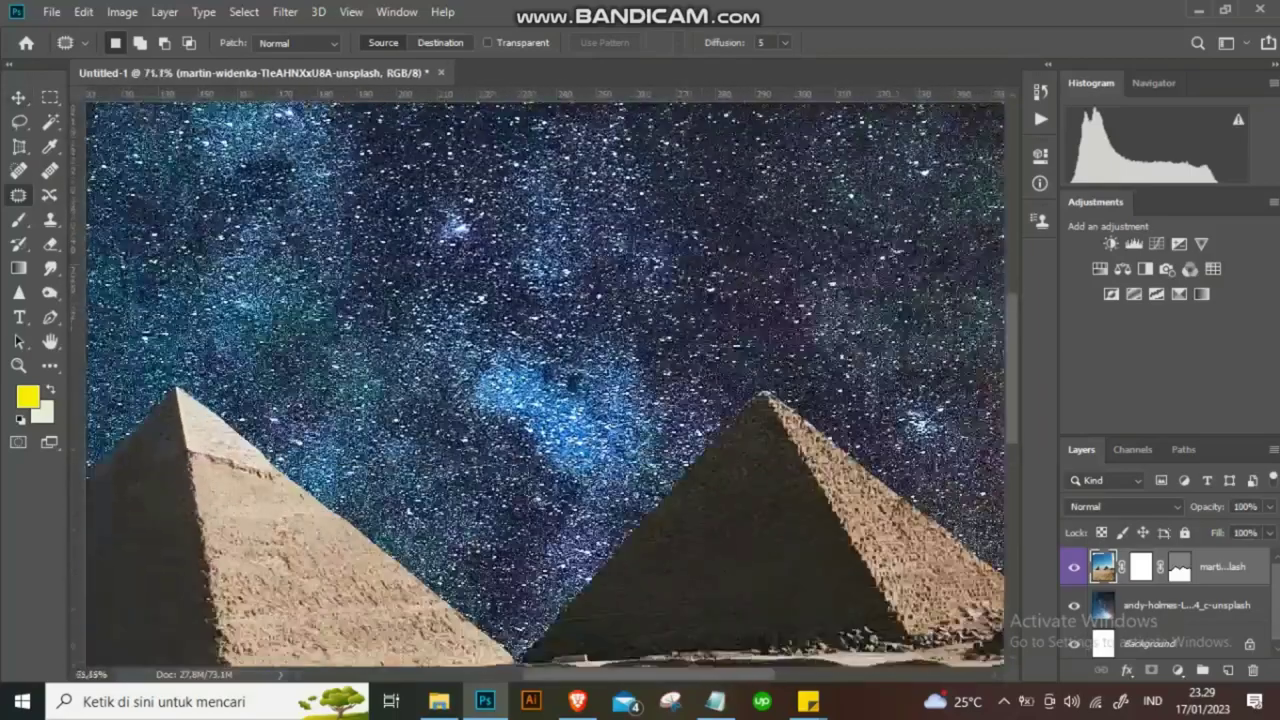
{"action": "scroll", "coordinate": [545, 385], "scroll_direction": "down", "scroll_amount": 3}
{"action": "scroll", "coordinate": [545, 385], "scroll_direction": "down", "scroll_amount": 2}
{"action": "scroll", "coordinate": [545, 385], "scroll_direction": "up", "scroll_amount": 3}
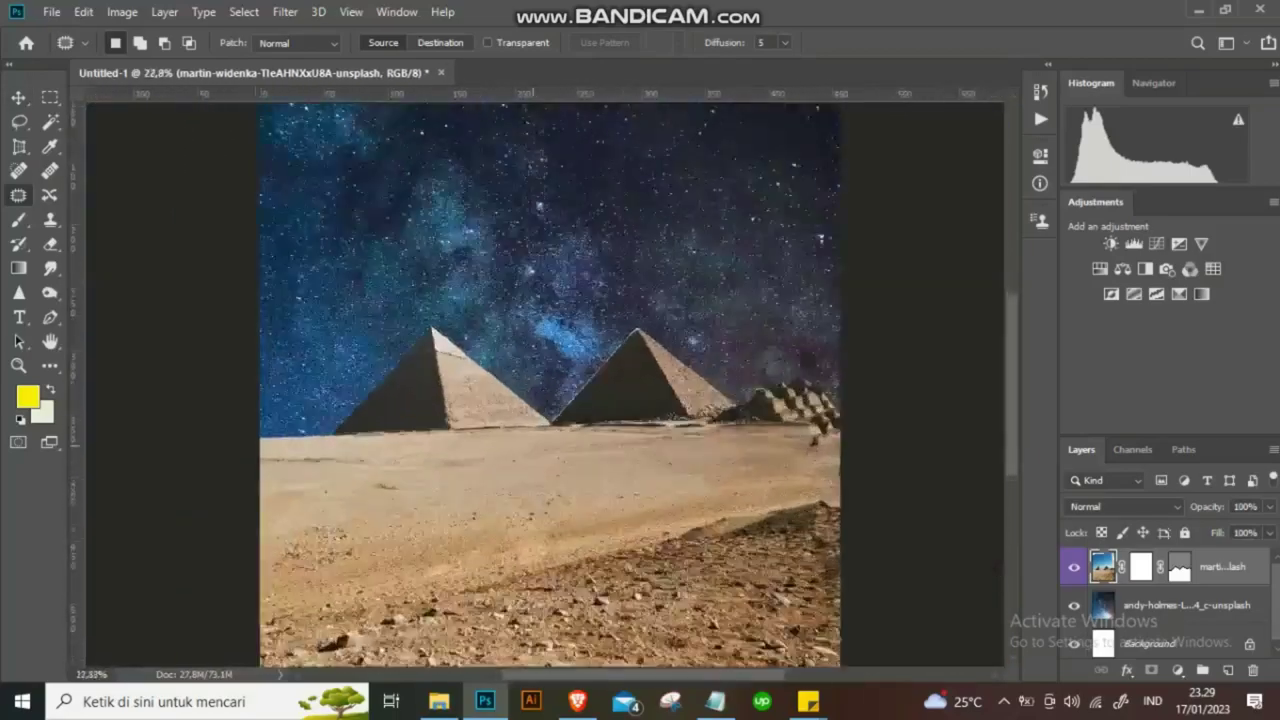
{"action": "scroll", "coordinate": [545, 385], "scroll_direction": "down", "scroll_amount": 2}
{"action": "key", "text": "ctrl+alt+shift+n"}
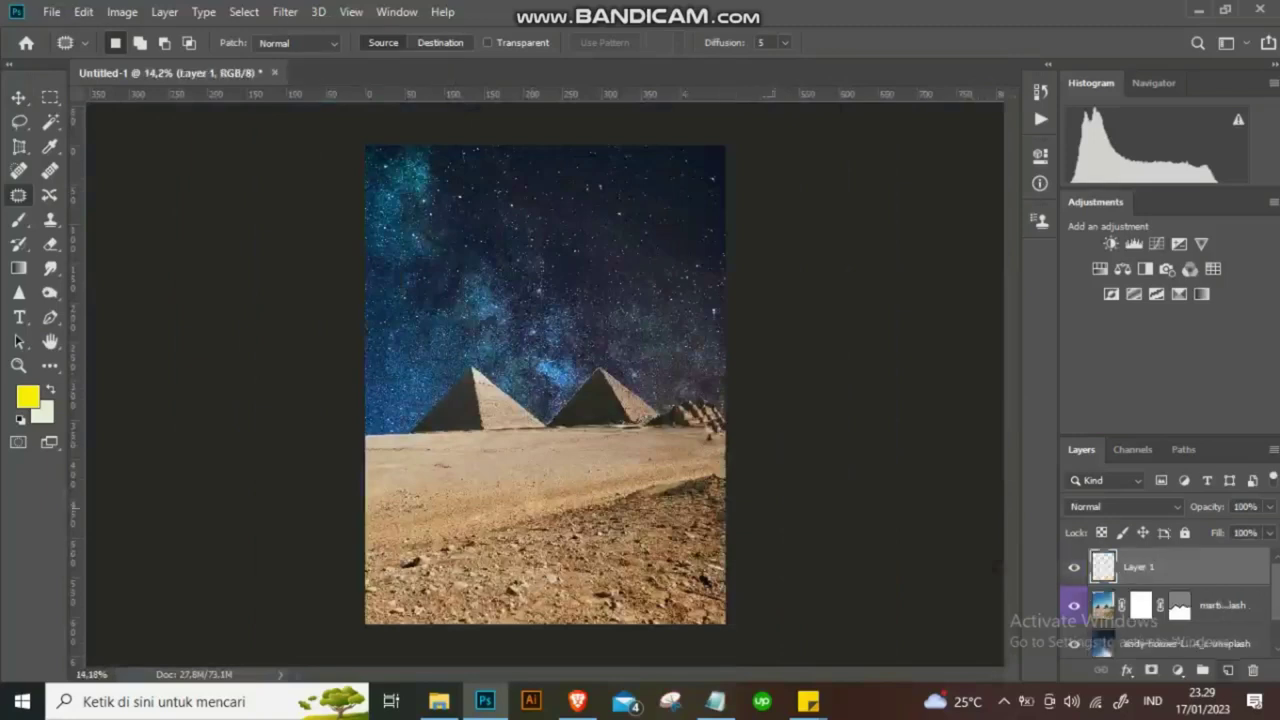
{"action": "left_click", "coordinate": [1220, 605]}
{"action": "left_click", "coordinate": [1177, 670]}
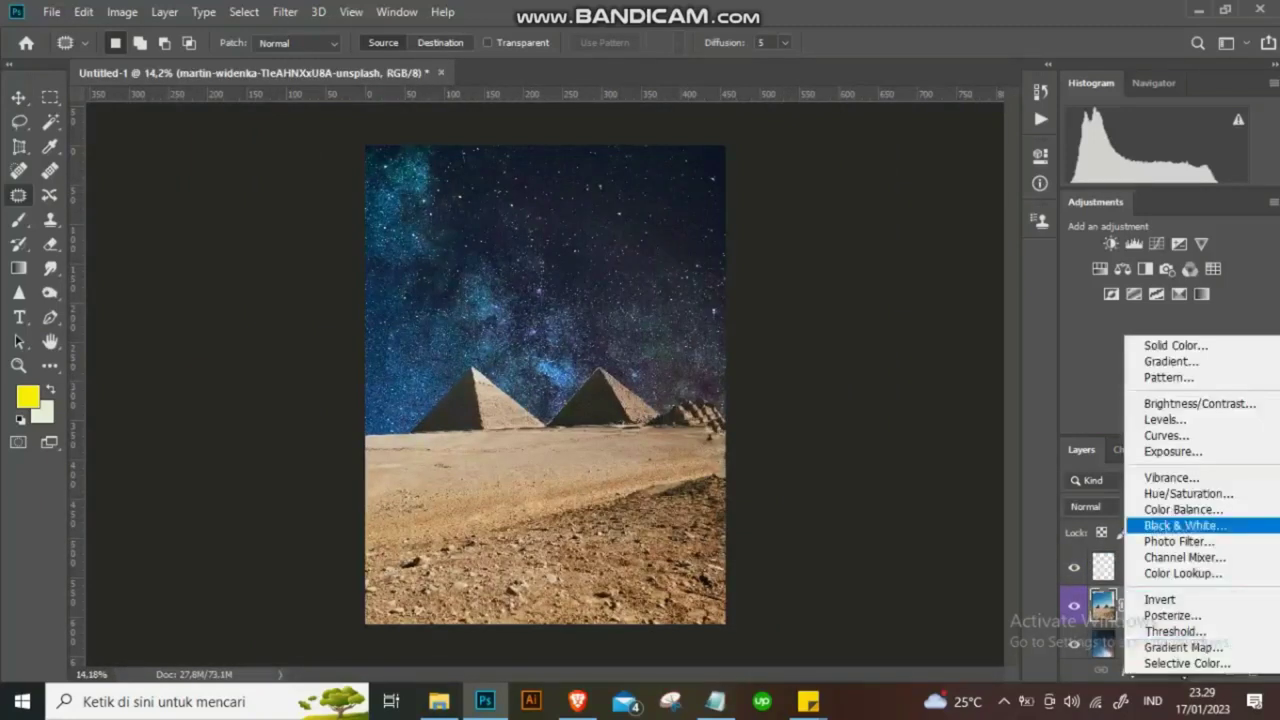
{"action": "left_click", "coordinate": [1188, 493]}
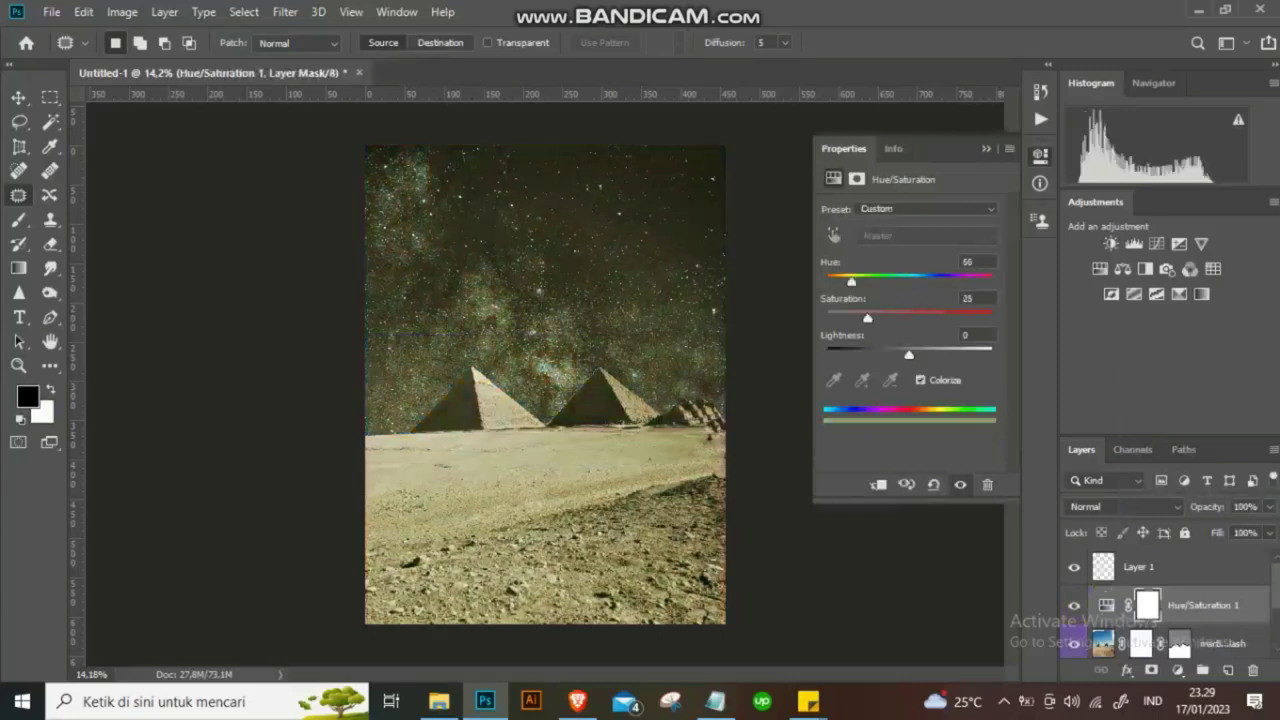
{"action": "key", "text": "ctrl+alt+g"}
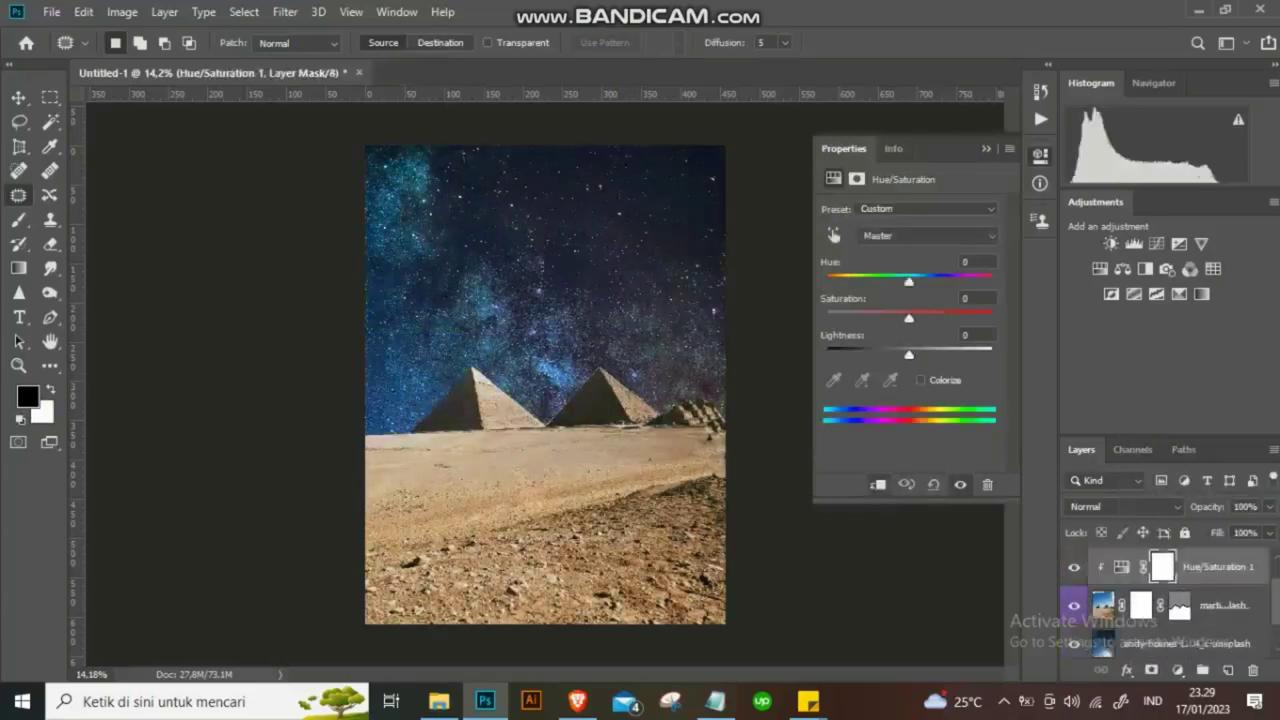
Colorize it at Hue 20, Saturation 7, Lightness -25, and add empty Layer 1.
{"action": "left_click", "coordinate": [921, 380]}
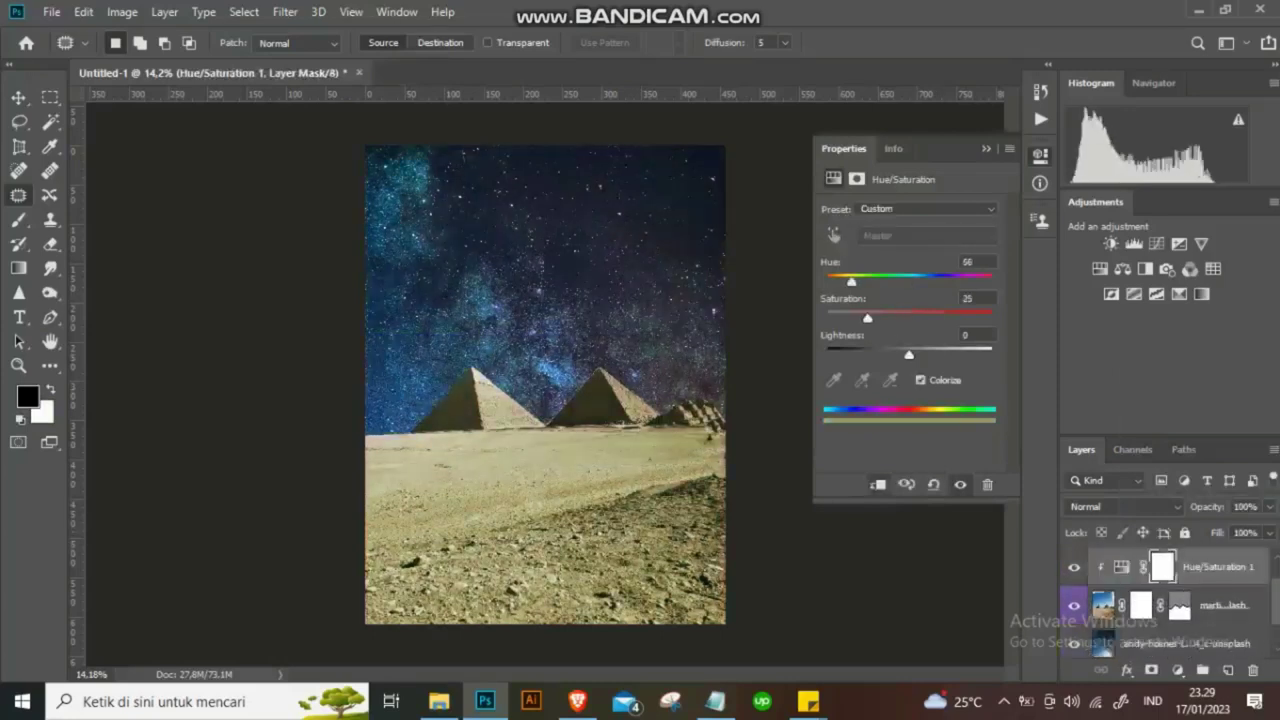
{"action": "left_click_drag", "start_coordinate": [877, 280], "coordinate": [870, 280]}
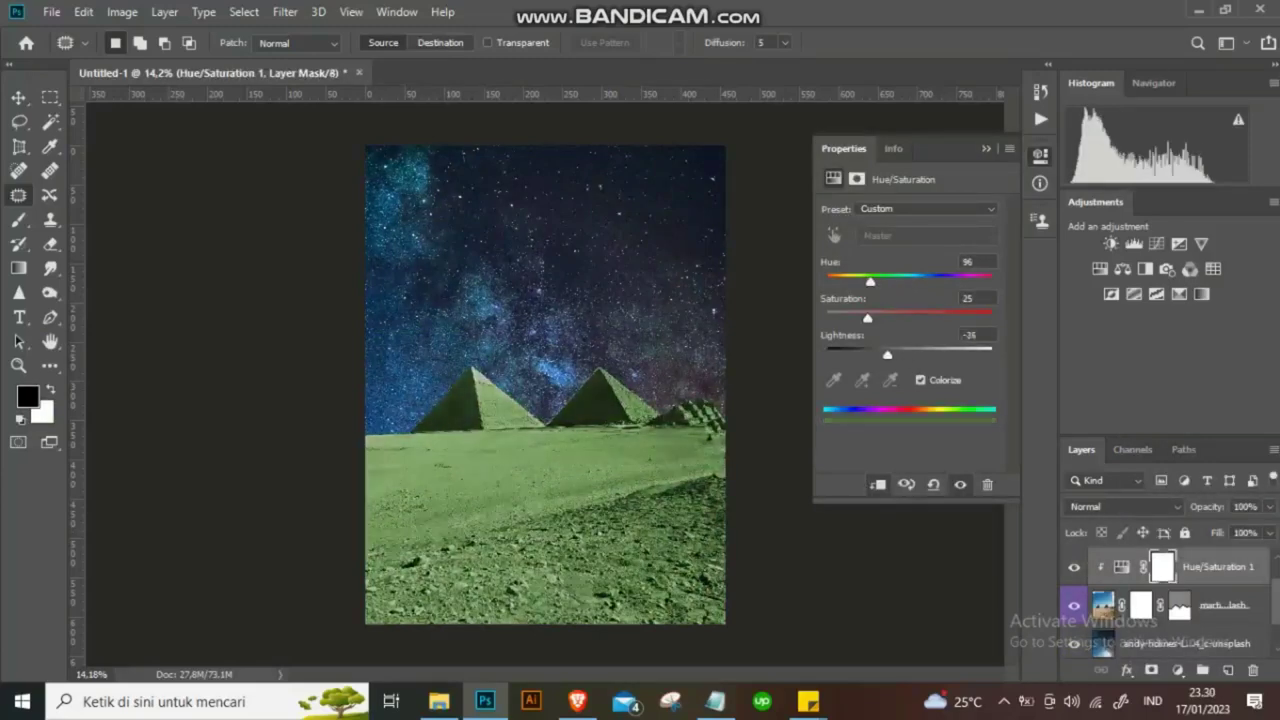
{"action": "mouse_move", "coordinate": [908, 354]}
{"action": "left_mouse_down"}
{"action": "mouse_move", "coordinate": [921, 354]}
{"action": "mouse_move", "coordinate": [841, 318]}
{"action": "left_mouse_up"}
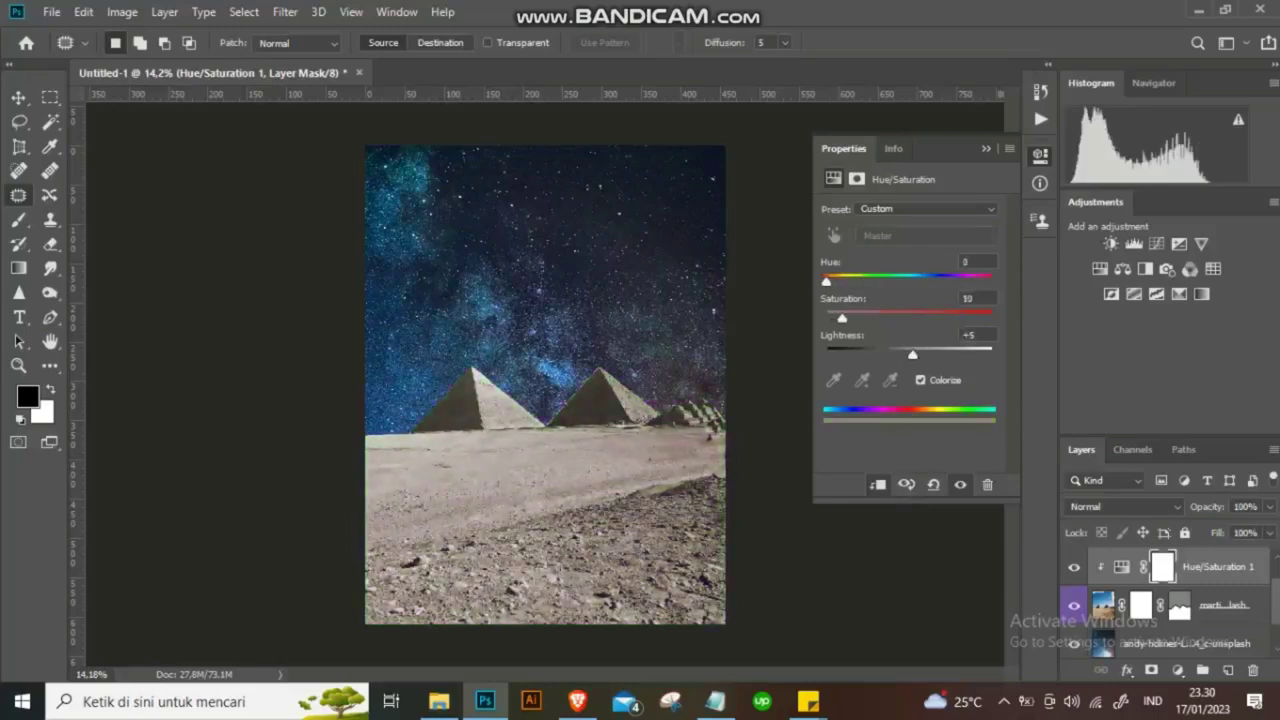
{"action": "left_click_drag", "start_coordinate": [912, 354], "coordinate": [893, 354]}
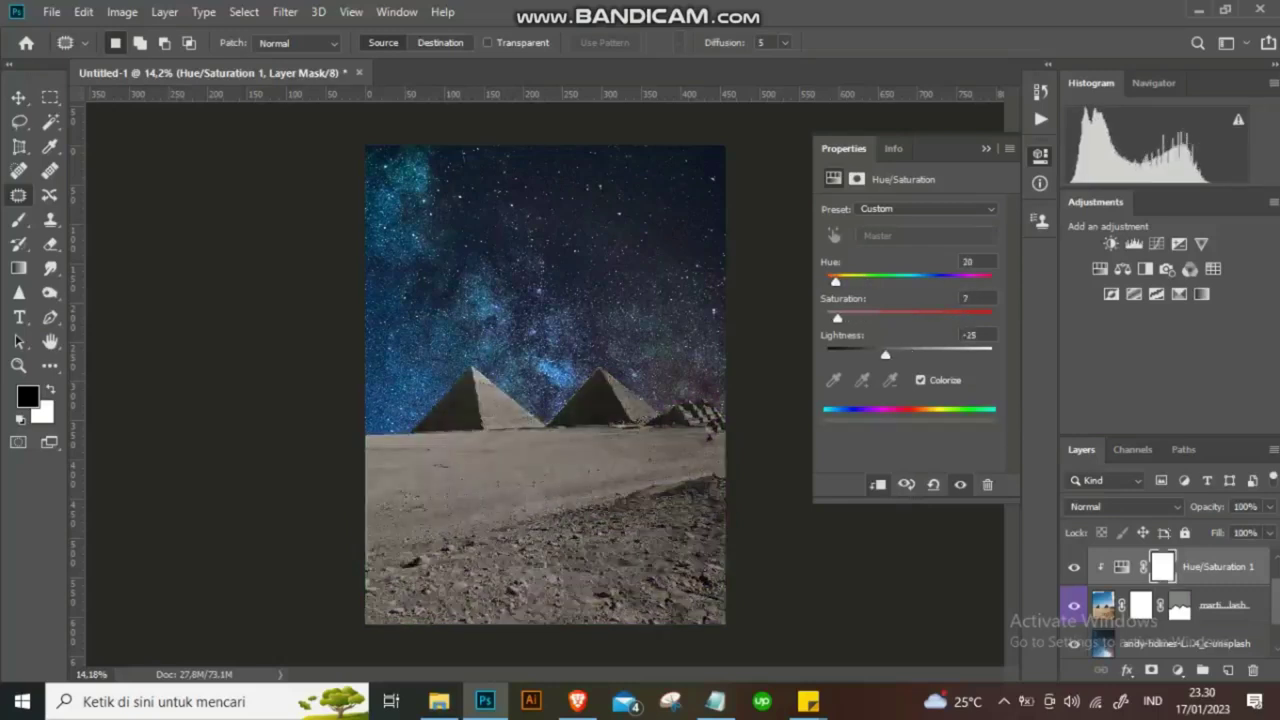
{"action": "left_click", "coordinate": [1040, 155]}
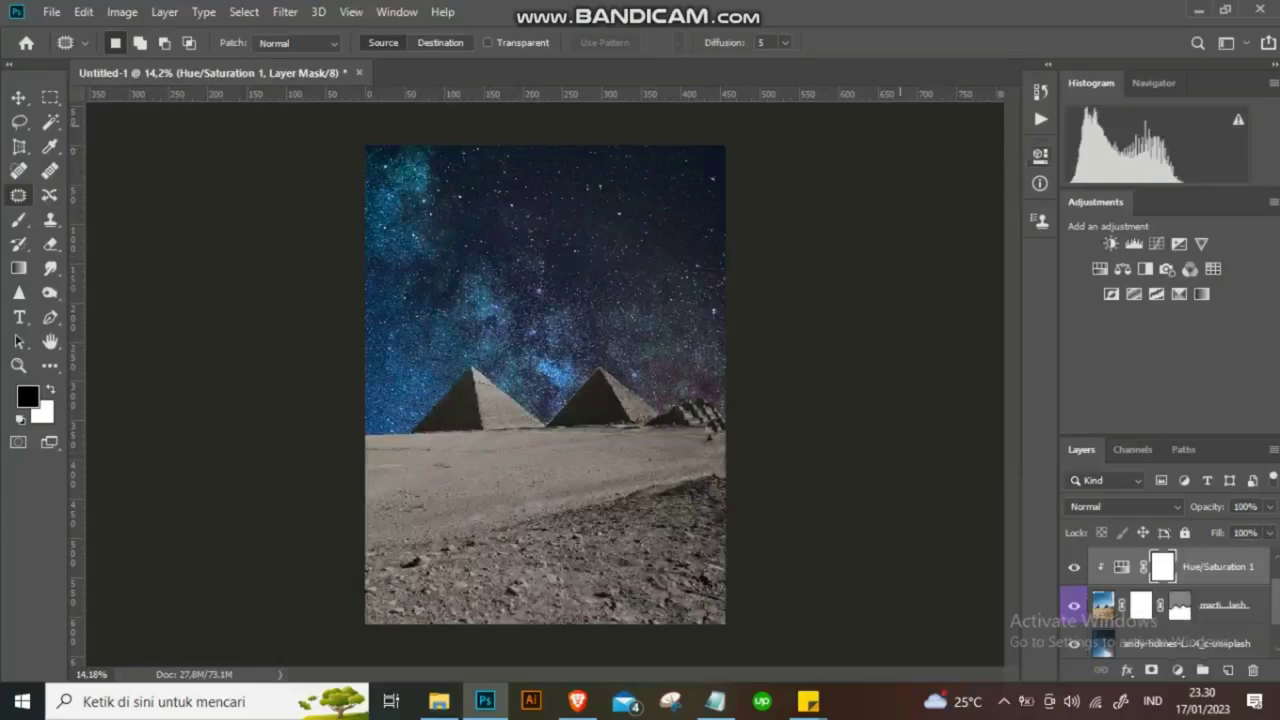
{"action": "key", "text": "ctrl+shift+alt+n"}
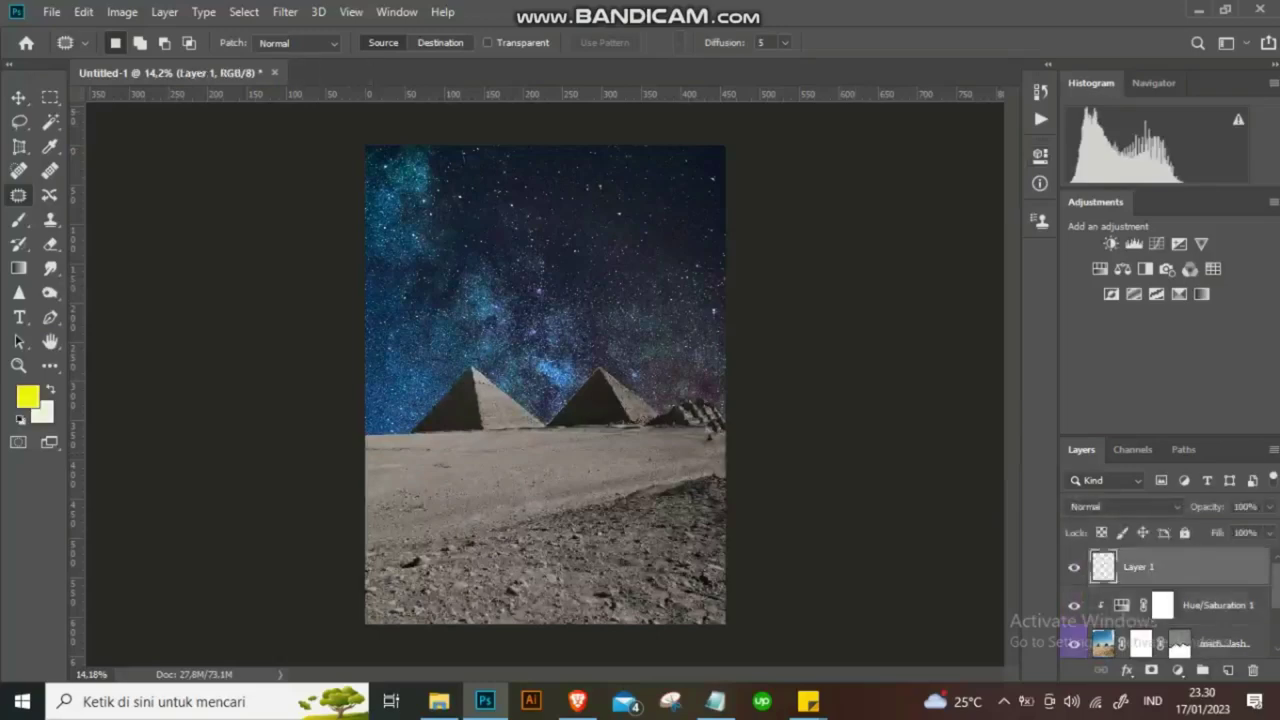
Place the clay-banks canyon image as a linked layer with a blank layer mask.
{"action": "left_click", "coordinate": [51, 11]}
{"action": "left_click", "coordinate": [110, 380]}
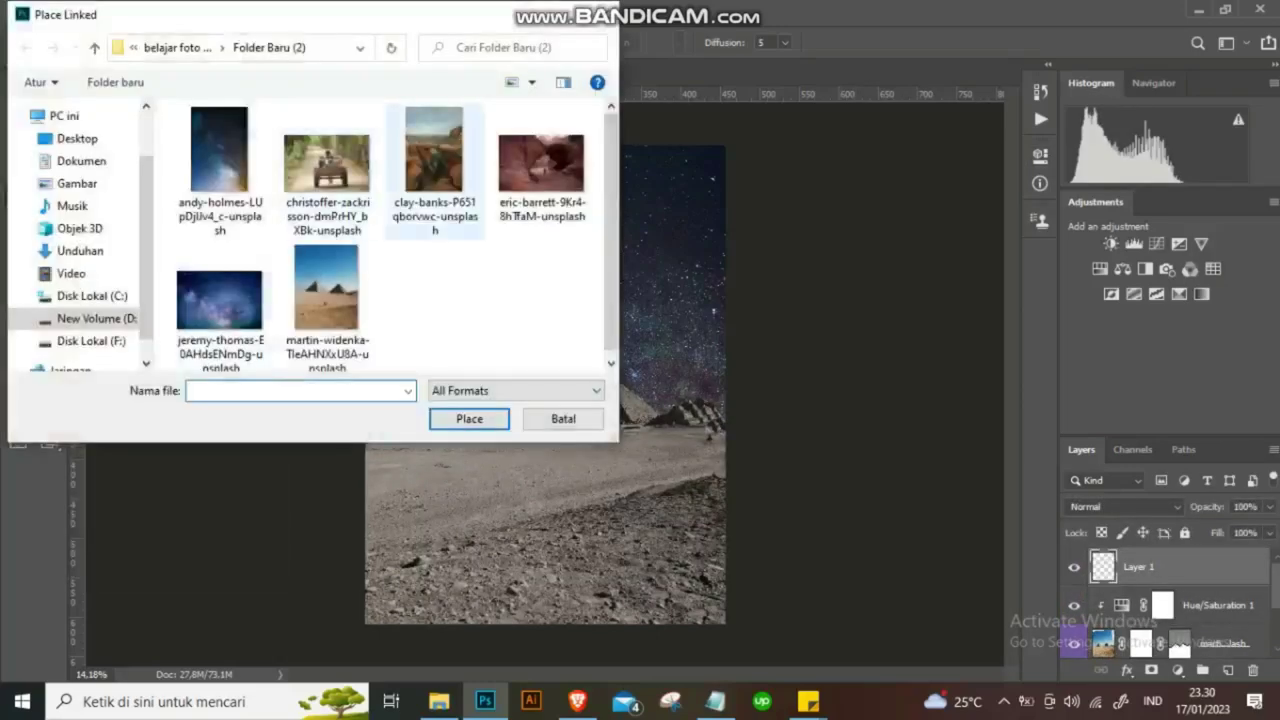
{"action": "left_click", "coordinate": [435, 170]}
{"action": "key", "text": "Return"}
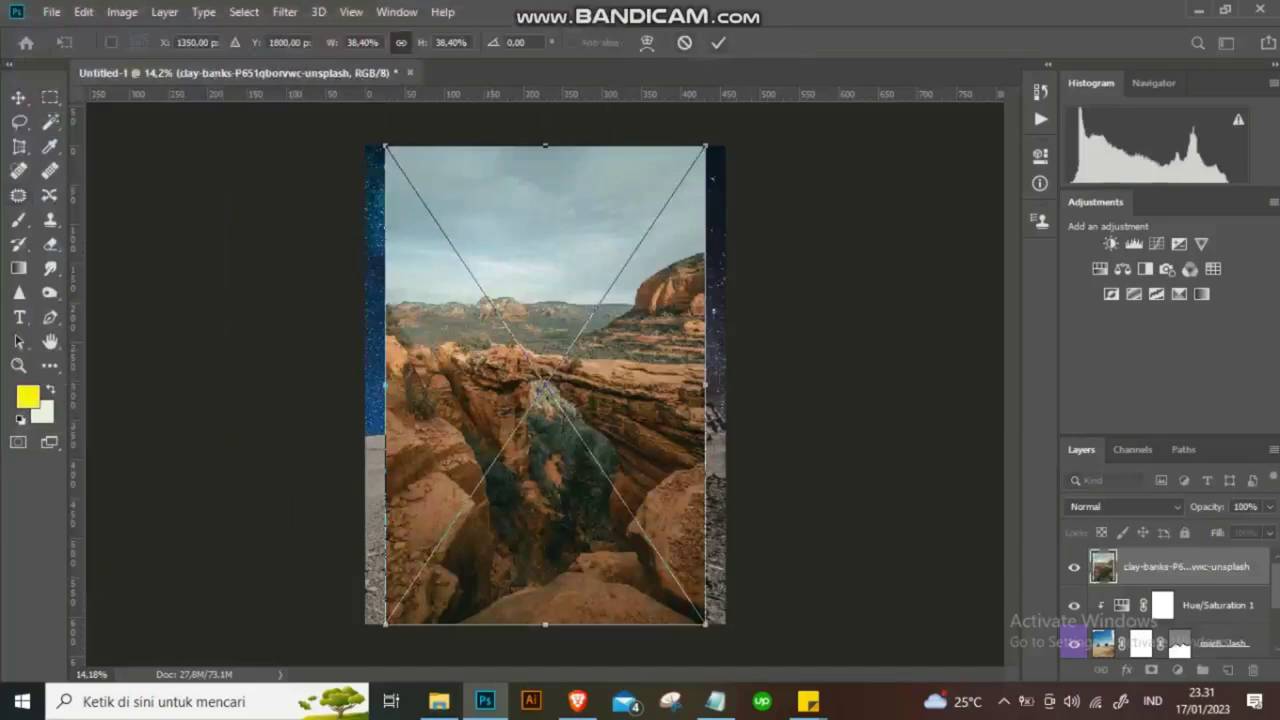
{"action": "key", "text": "Return"}
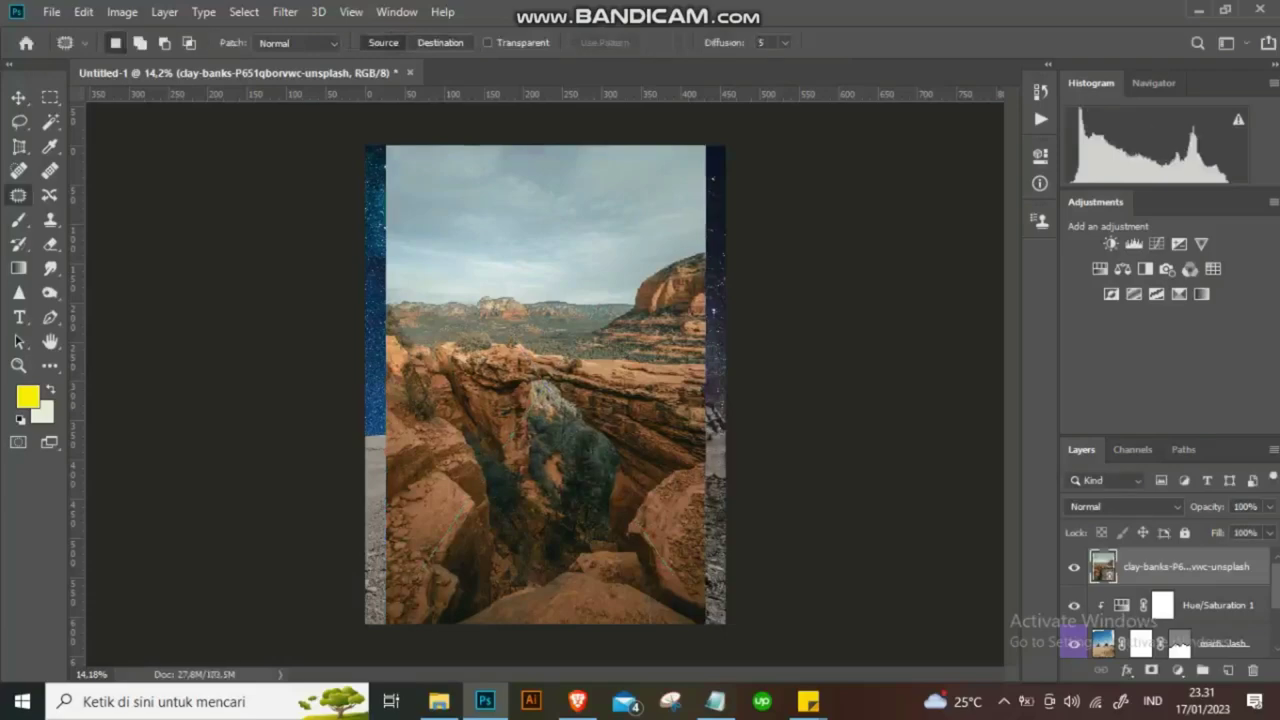
{"action": "key", "text": "ctrl+2"}
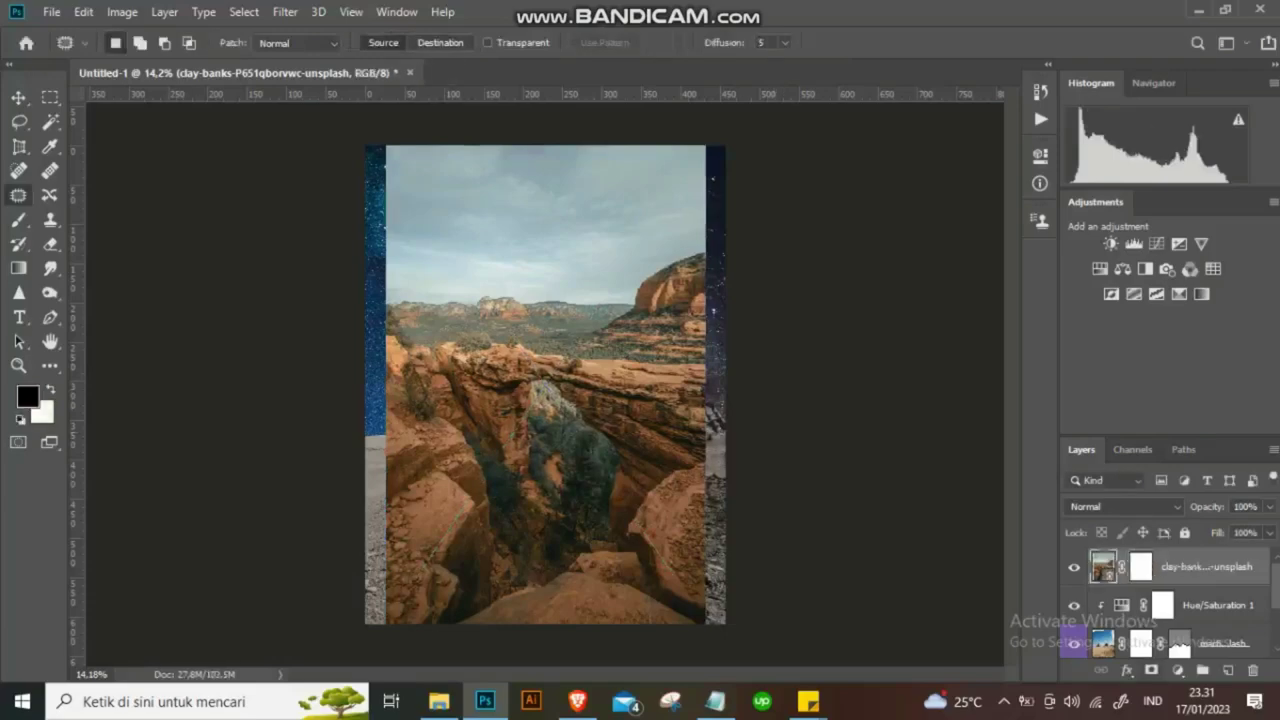
Paint black on the canyon layer mask with a 700 px brush to hide its sky.
{"action": "key", "text": "b"}
{"action": "key", "text": "Return"}
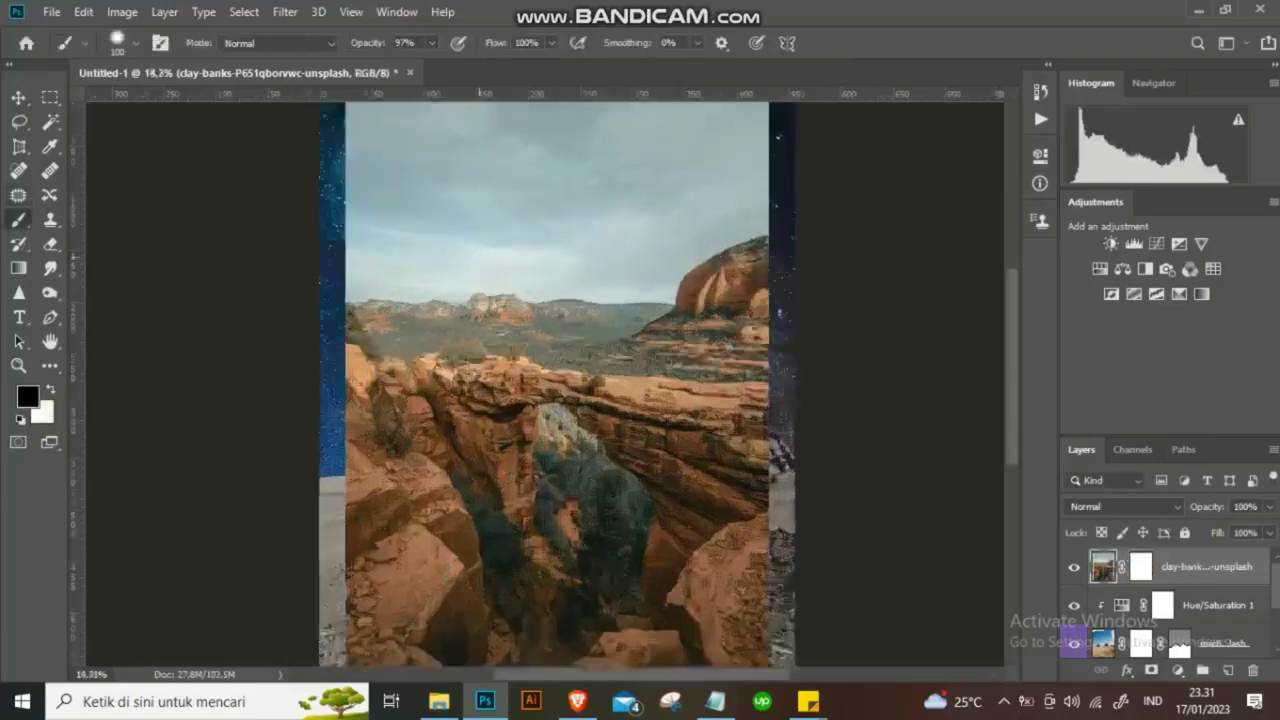
{"action": "key", "text": "ctrl+minus"}
{"action": "scroll", "coordinate": [550, 385], "scroll_direction": "up", "scroll_amount": 1}
{"action": "left_click_drag", "start_coordinate": [390, 130], "coordinate": [447, 127]}
{"action": "key", "text": "ctrl+z"}
{"action": "key", "text": "ctrl+backslash"}
{"action": "key", "text": "bracketright"}
{"action": "key", "text": "bracketright"}
{"action": "key", "text": "bracketright"}
{"action": "mouse_move", "coordinate": [390, 180]}
{"action": "left_mouse_down"}
{"action": "mouse_move", "coordinate": [715, 180]}
{"action": "mouse_move", "coordinate": [440, 260]}
{"action": "mouse_move", "coordinate": [420, 300]}
{"action": "mouse_move", "coordinate": [715, 290]}
{"action": "left_mouse_up"}
{"action": "left_click_drag", "start_coordinate": [620, 315], "coordinate": [380, 330]}
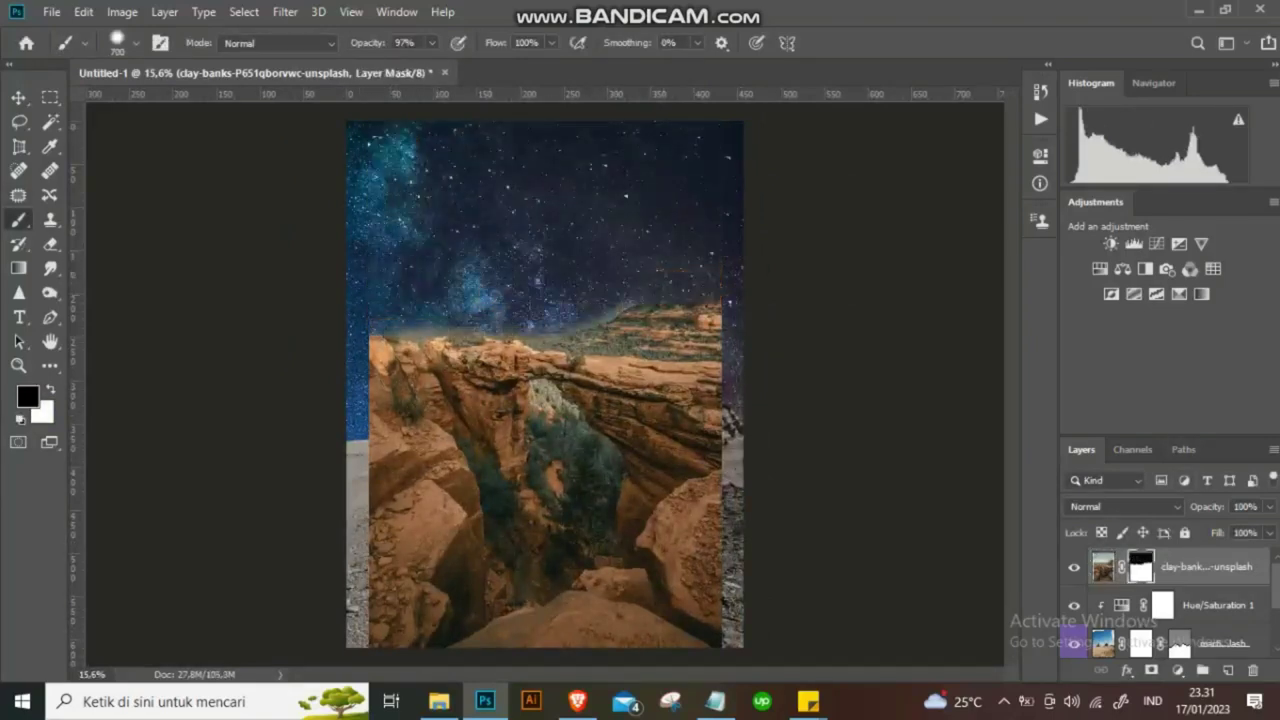
Free-transform the canyon layer to stretch it taller upward.
{"action": "key", "text": "ctrl+t"}
{"action": "scroll", "coordinate": [545, 384], "scroll_direction": "down", "scroll_amount": 1}
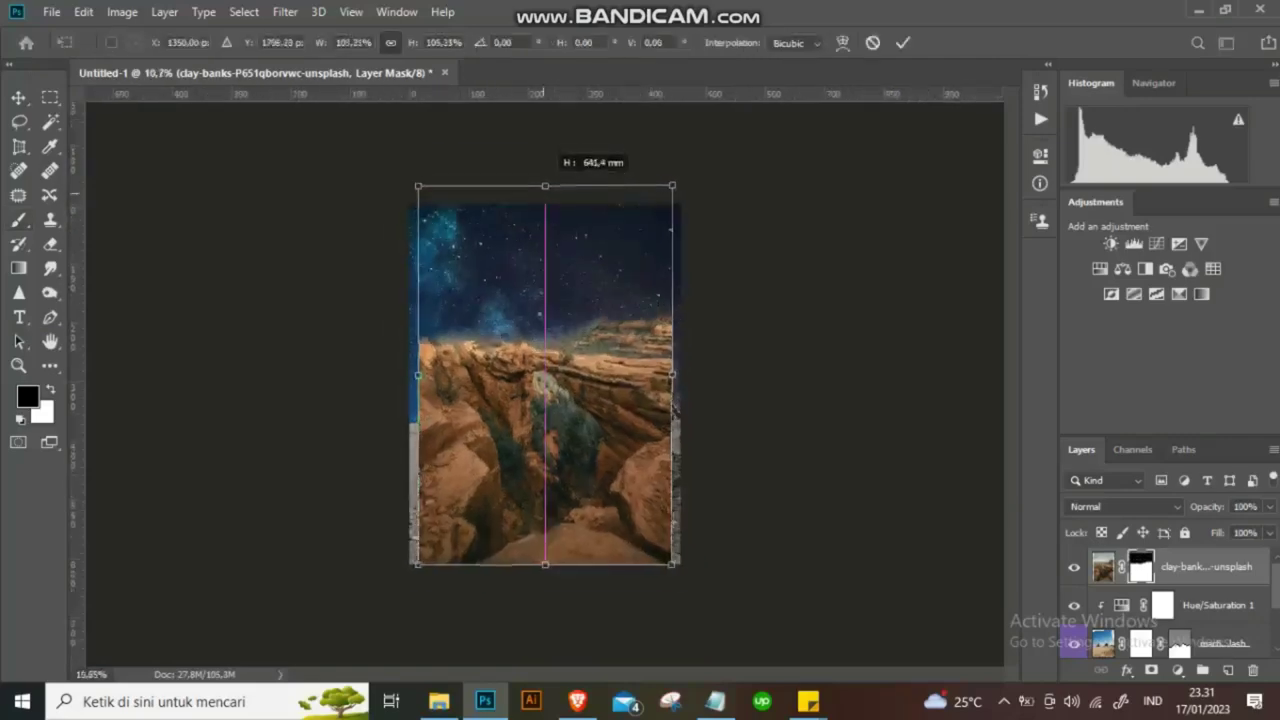
{"action": "left_click_drag", "start_coordinate": [545, 204], "coordinate": [545, 149]}
{"action": "key", "text": "Return"}
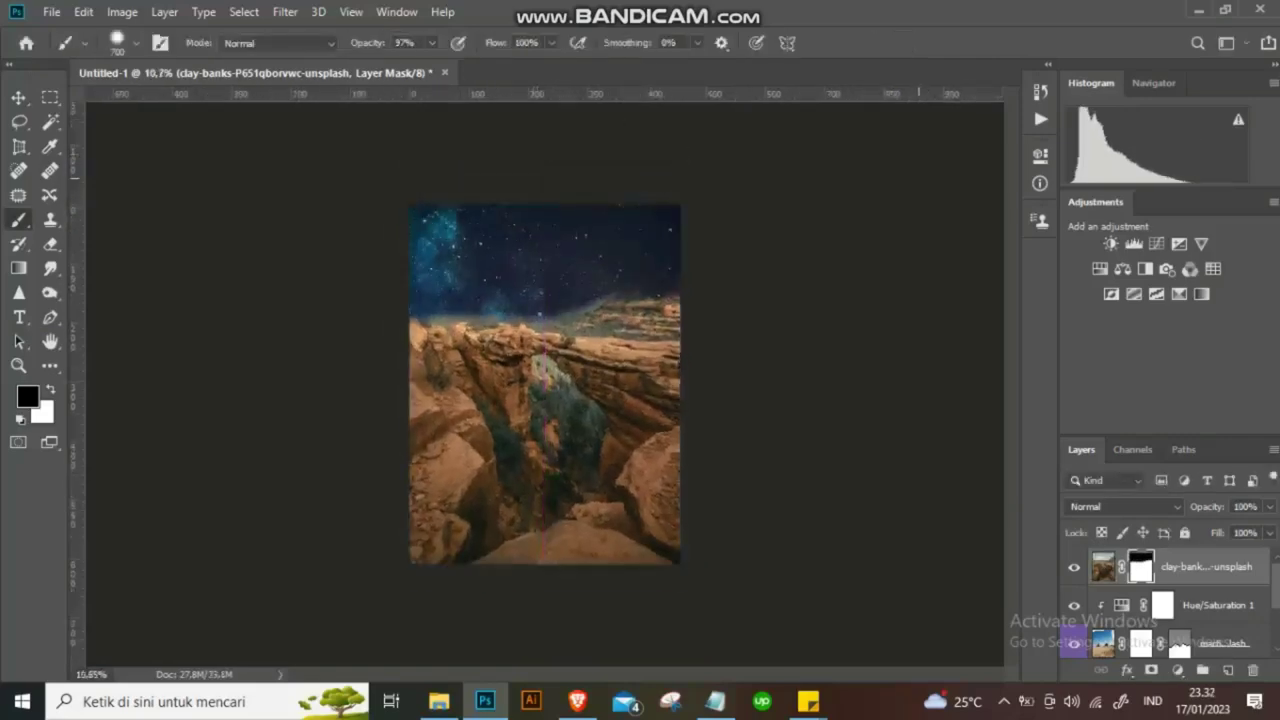
{"action": "scroll", "coordinate": [558, 348], "scroll_direction": "up", "scroll_amount": 2}
{"action": "scroll", "coordinate": [573, 235], "scroll_direction": "down", "scroll_amount": 1}
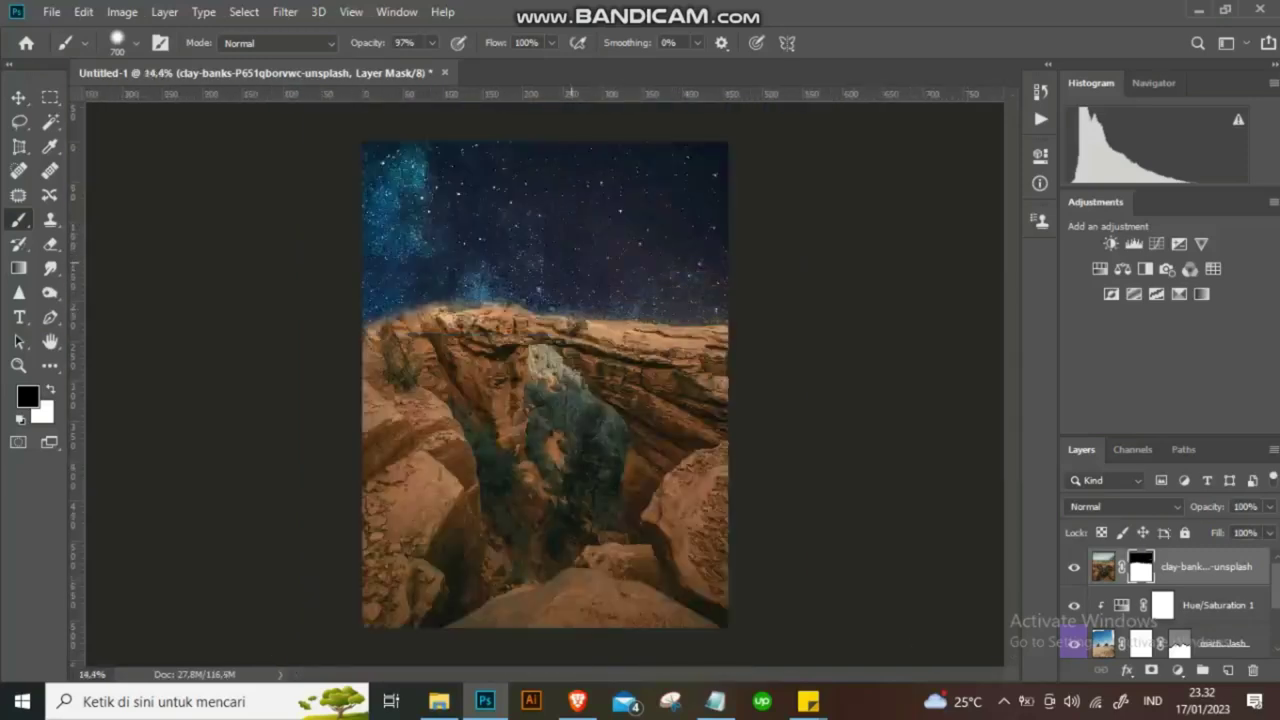
Mask the sky above the left ridge and move the pyramids layer above the canyon.
{"action": "mouse_move", "coordinate": [470, 310]}
{"action": "left_mouse_down"}
{"action": "mouse_move", "coordinate": [370, 290]}
{"action": "mouse_move", "coordinate": [372, 270]}
{"action": "mouse_move", "coordinate": [428, 297]}
{"action": "left_mouse_up"}
{"action": "key", "text": "x"}
{"action": "key", "text": "x"}
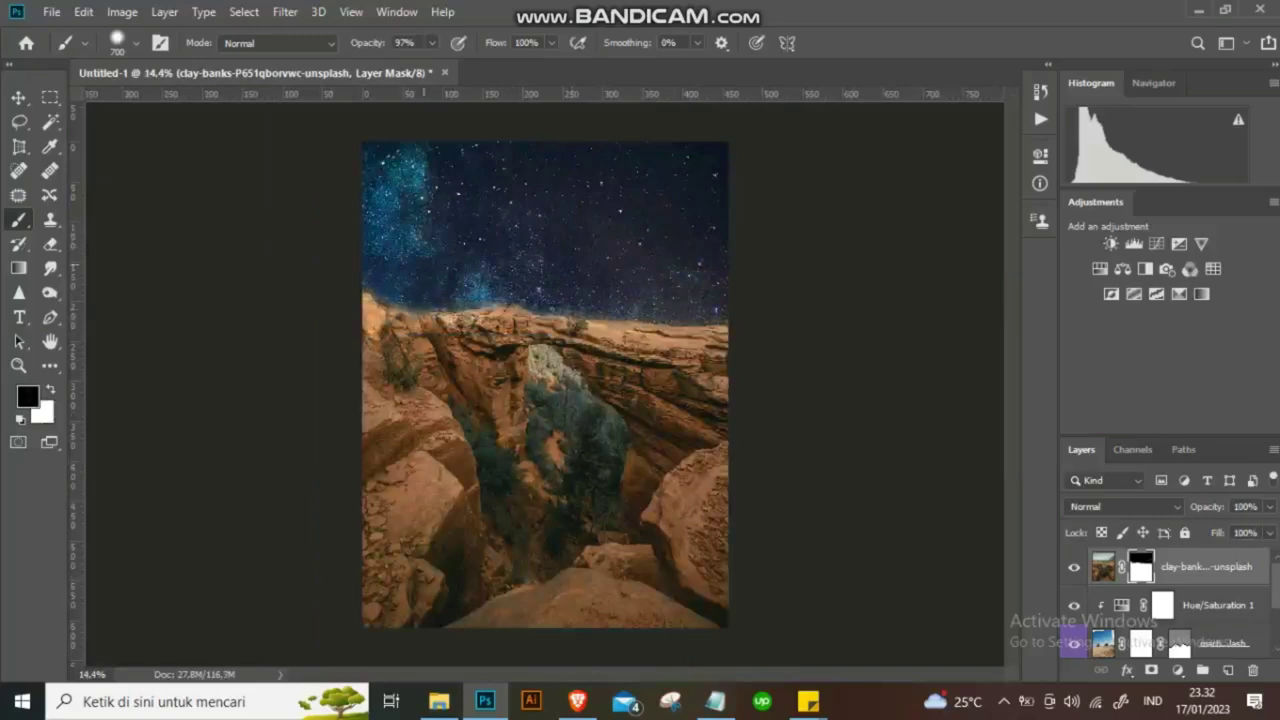
{"action": "scroll", "coordinate": [545, 385], "scroll_direction": "down", "scroll_amount": 2}
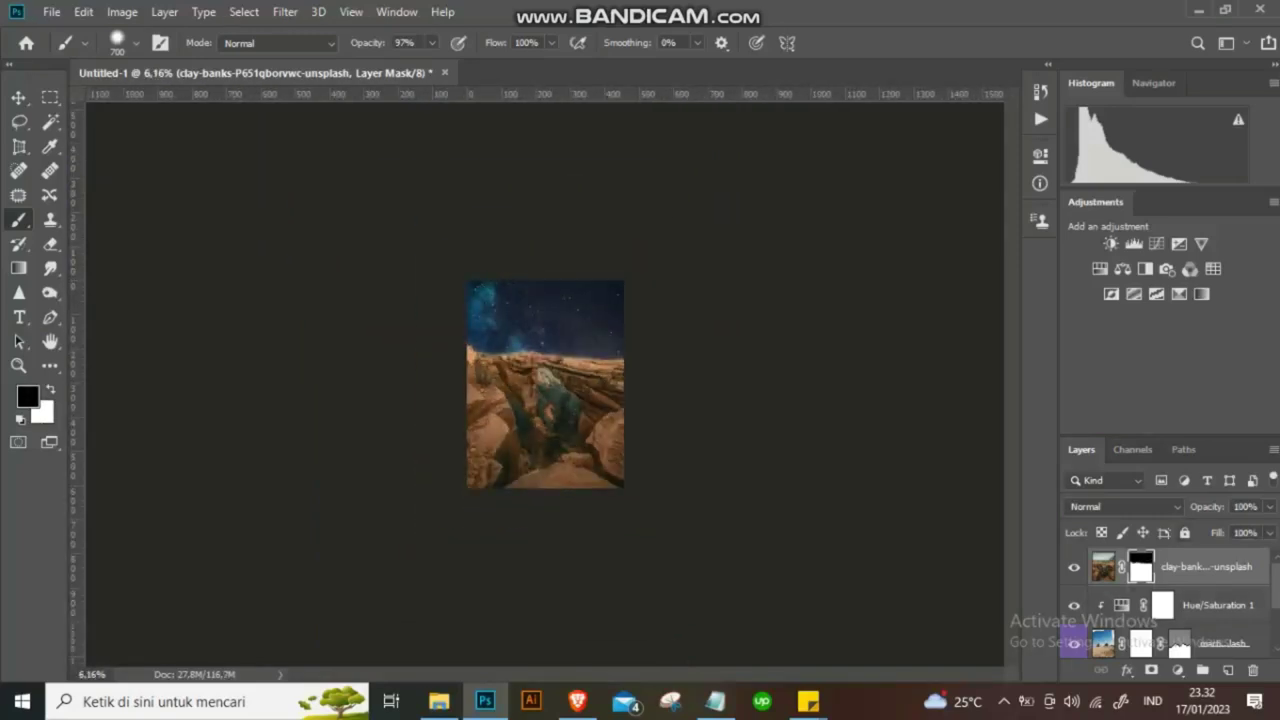
{"action": "left_click_drag", "start_coordinate": [1190, 643], "coordinate": [1190, 566]}
{"action": "scroll", "coordinate": [545, 385], "scroll_direction": "up", "scroll_amount": 2}
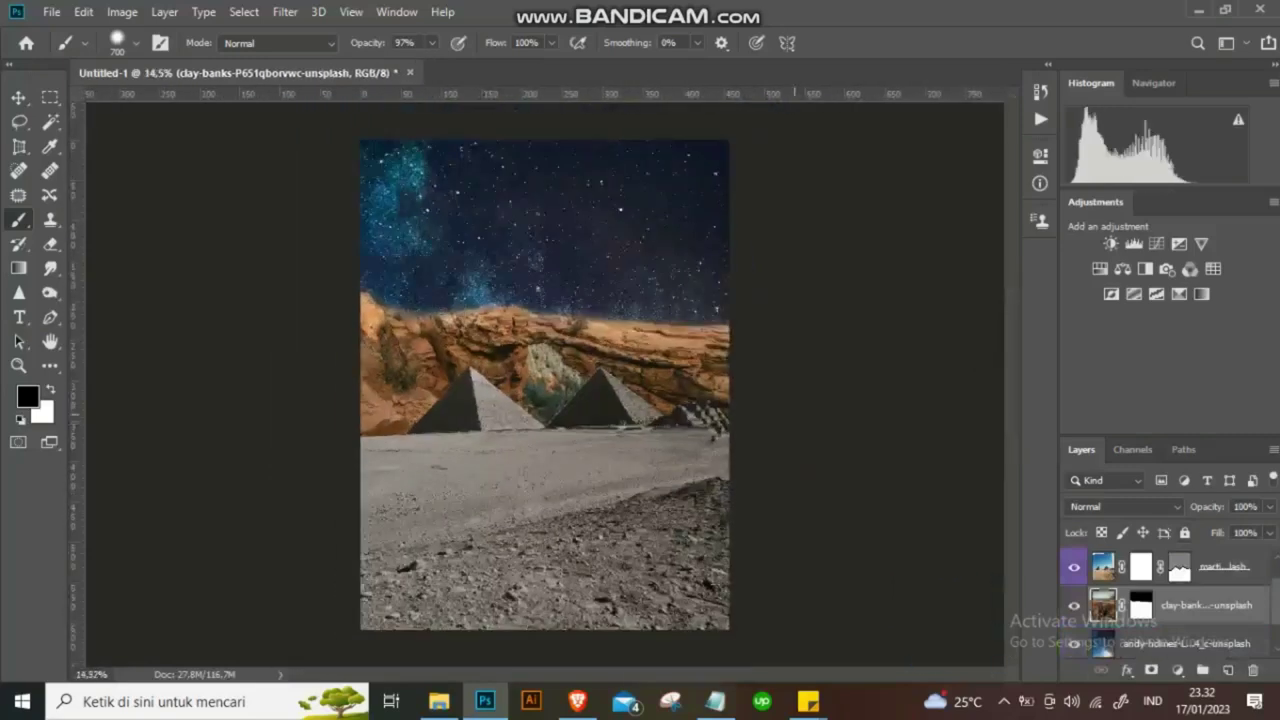
Free-transform the canyon layer, dragging the arch down and right behind the pyramids.
{"action": "key", "text": "ctrl+t"}
{"action": "scroll", "coordinate": [545, 385], "scroll_direction": "down", "scroll_amount": 1}
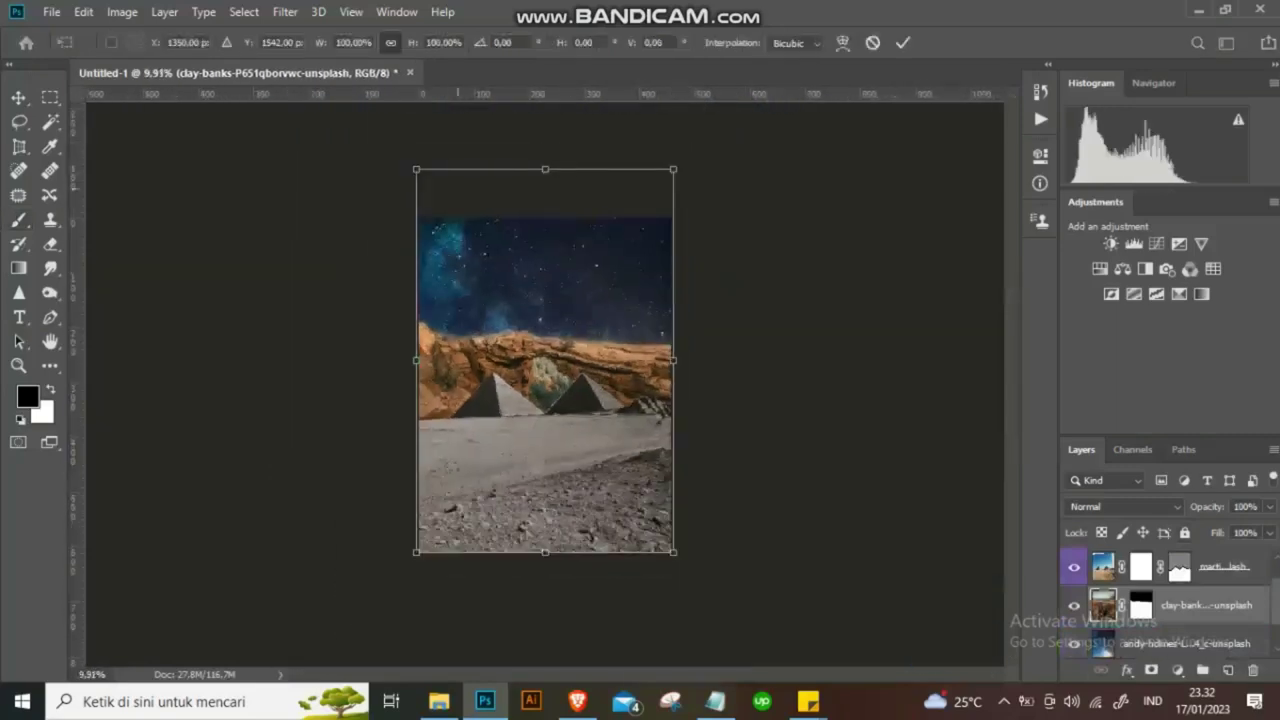
{"action": "left_click_drag", "start_coordinate": [560, 185], "coordinate": [624, 240]}
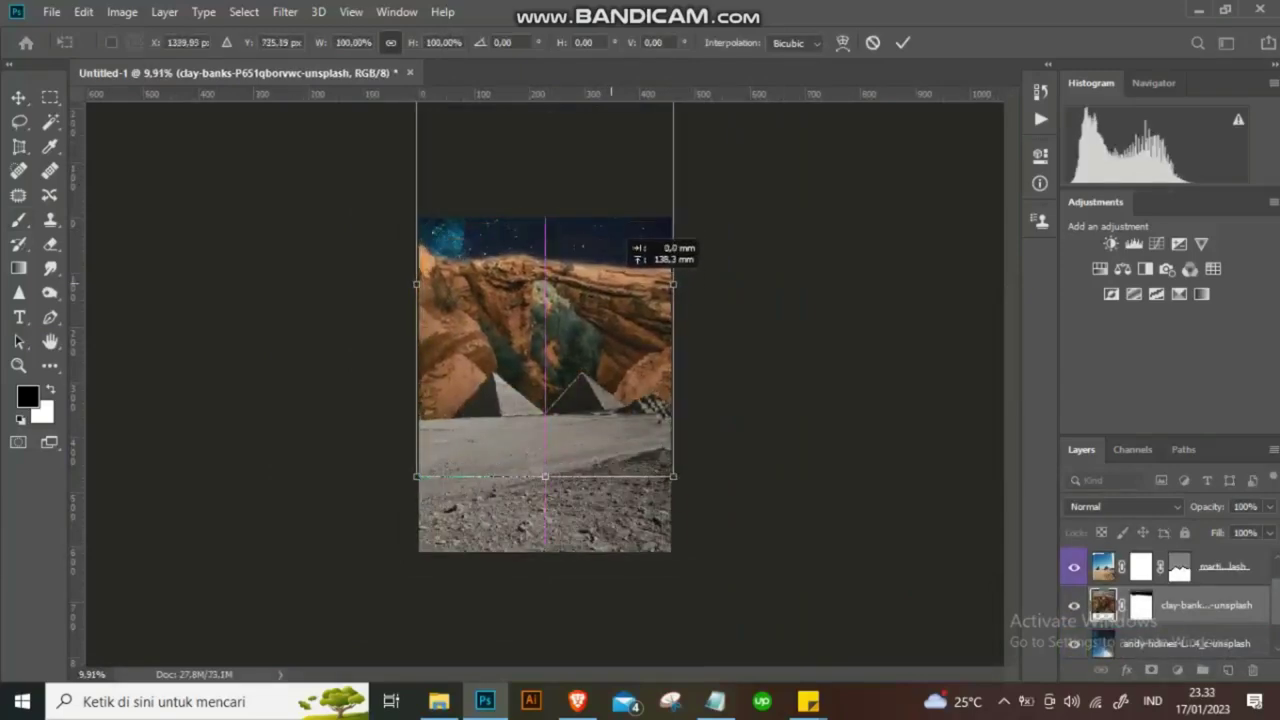
{"action": "key", "text": "Return"}
{"action": "key", "text": "b"}
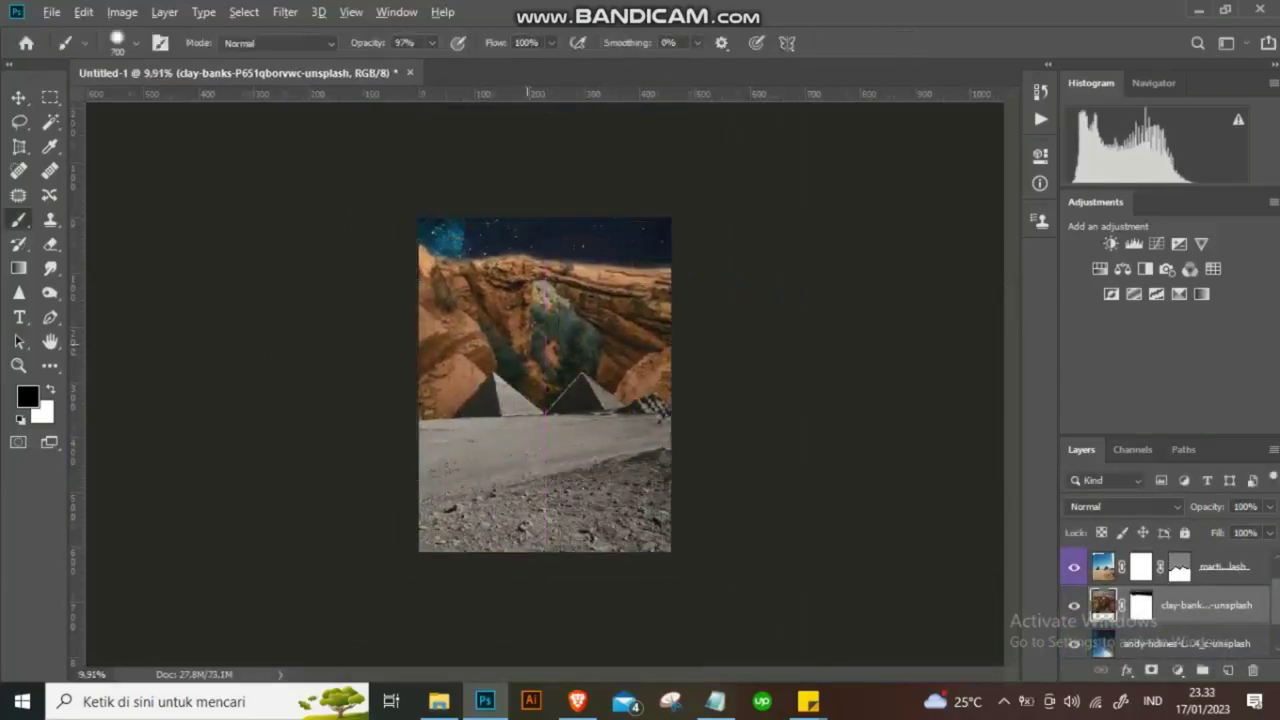
{"action": "scroll", "coordinate": [537, 366], "scroll_direction": "up", "scroll_amount": 3}
Paint the canyon mask to reveal the galaxy between, beside and above the pyramids.
{"action": "left_click", "coordinate": [1141, 605]}
{"action": "mouse_move", "coordinate": [600, 300]}
{"action": "left_mouse_down"}
{"action": "mouse_move", "coordinate": [580, 420]}
{"action": "mouse_move", "coordinate": [490, 450]}
{"action": "left_mouse_up"}
{"action": "left_click_drag", "start_coordinate": [470, 360], "coordinate": [440, 440]}
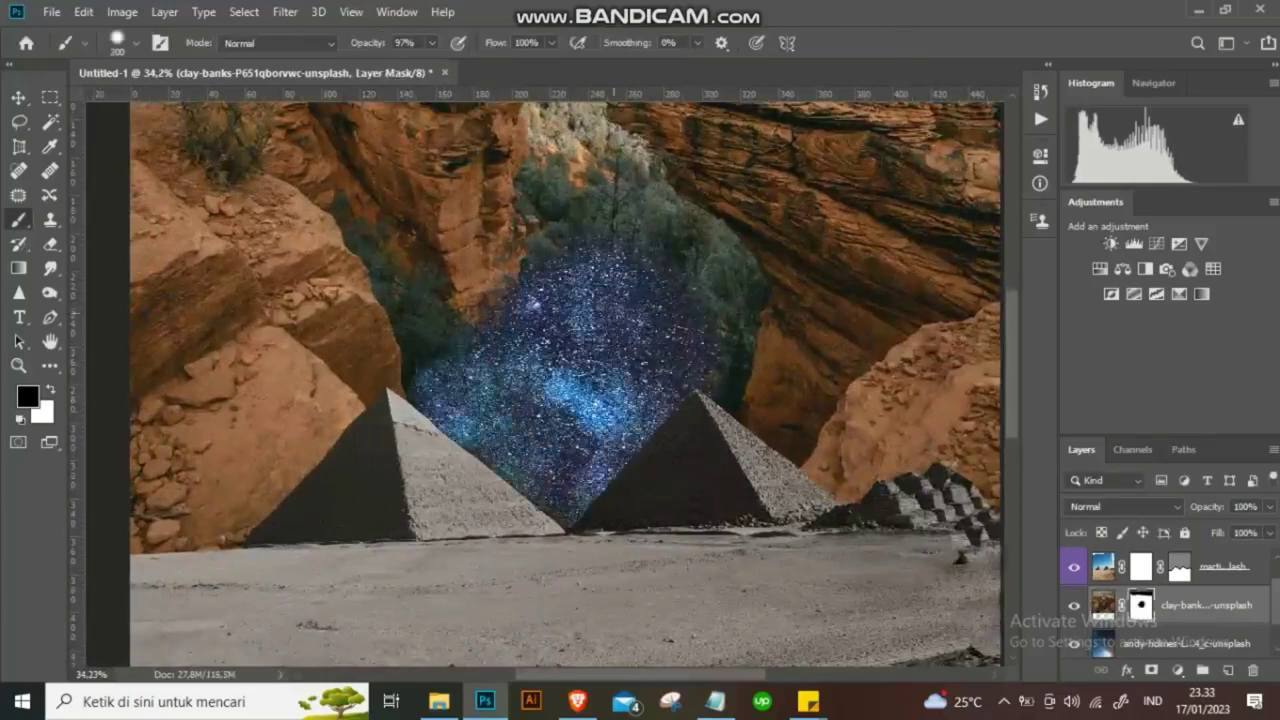
{"action": "left_click_drag", "start_coordinate": [730, 305], "coordinate": [735, 405]}
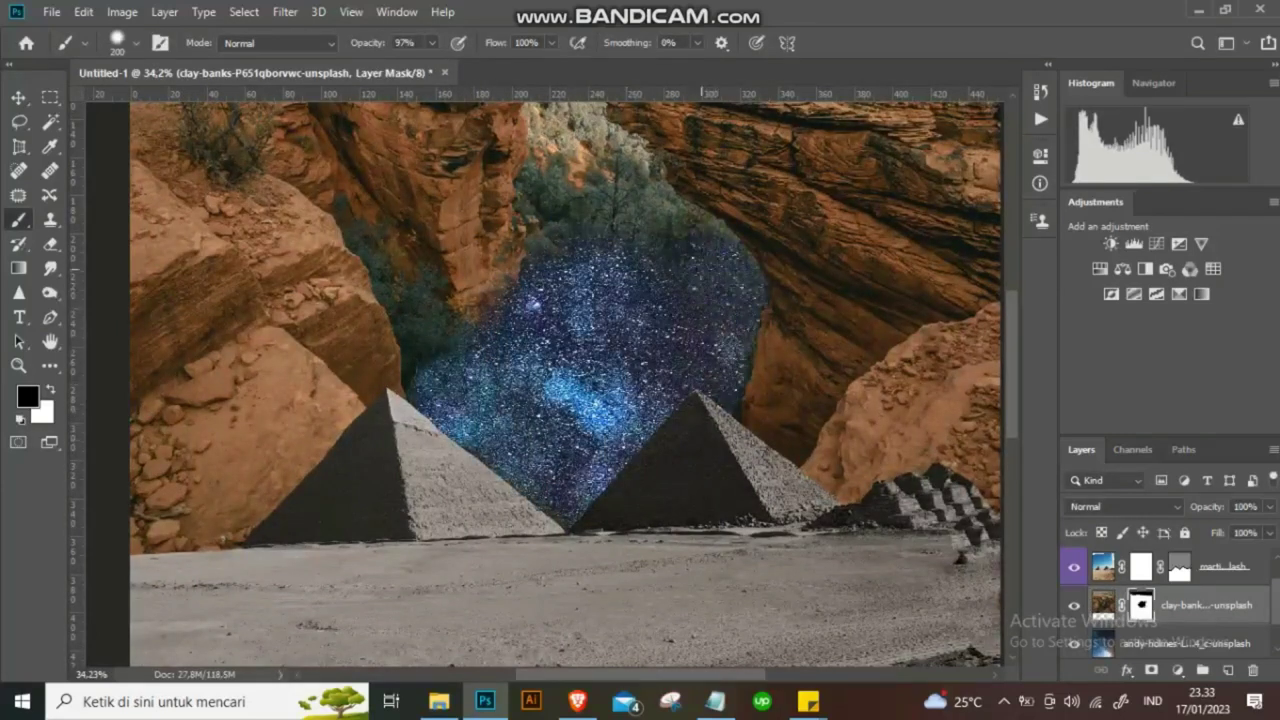
{"action": "left_click_drag", "start_coordinate": [680, 240], "coordinate": [605, 200]}
{"action": "mouse_move", "coordinate": [690, 205]}
{"action": "left_mouse_down"}
{"action": "mouse_move", "coordinate": [600, 160]}
{"action": "mouse_move", "coordinate": [530, 215]}
{"action": "left_mouse_up"}
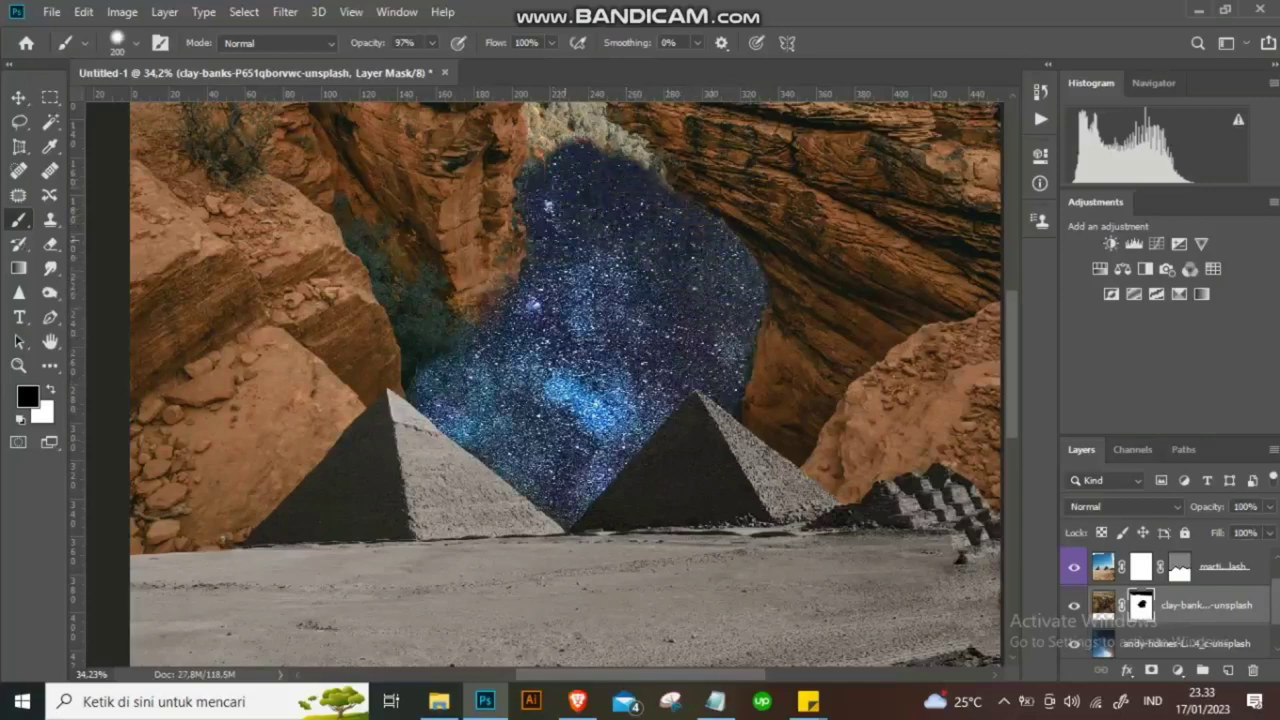
{"action": "key", "text": "ctrl+0"}
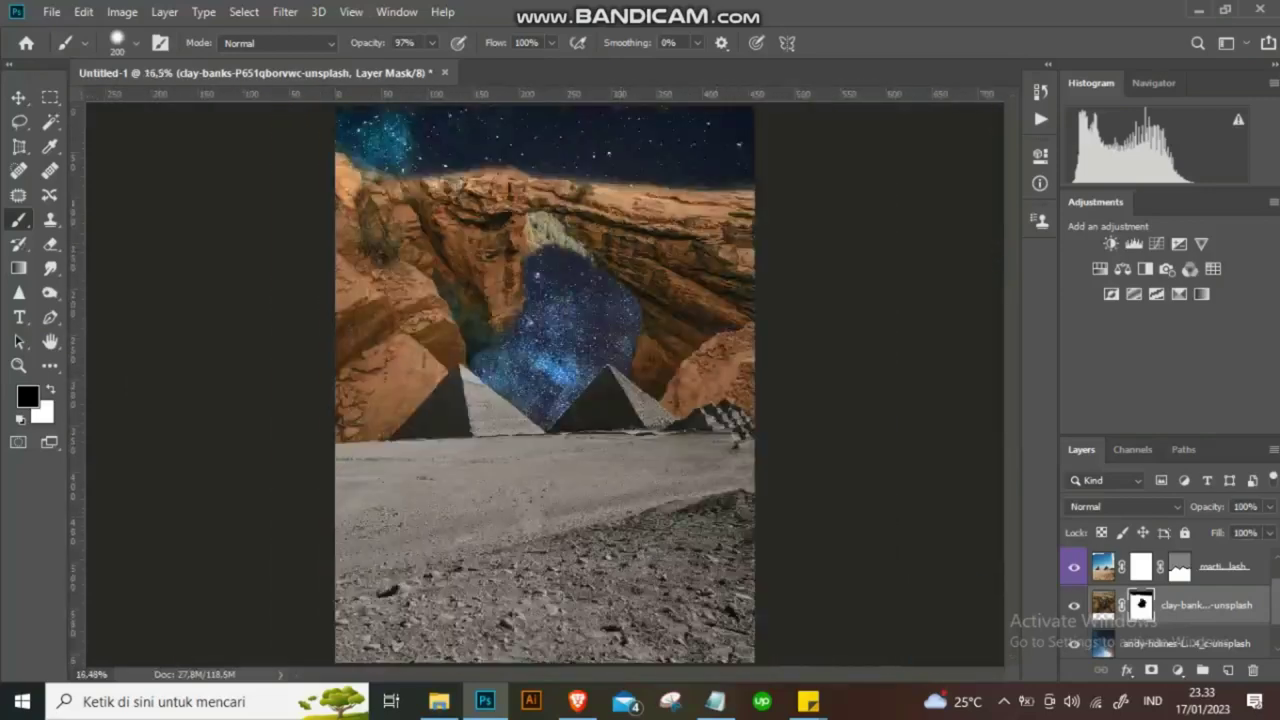
{"action": "scroll", "coordinate": [560, 231], "scroll_direction": "up", "scroll_amount": 1}
{"action": "scroll", "coordinate": [560, 231], "scroll_direction": "up", "scroll_amount": 1}
{"action": "scroll", "coordinate": [560, 231], "scroll_direction": "up", "scroll_amount": 1}
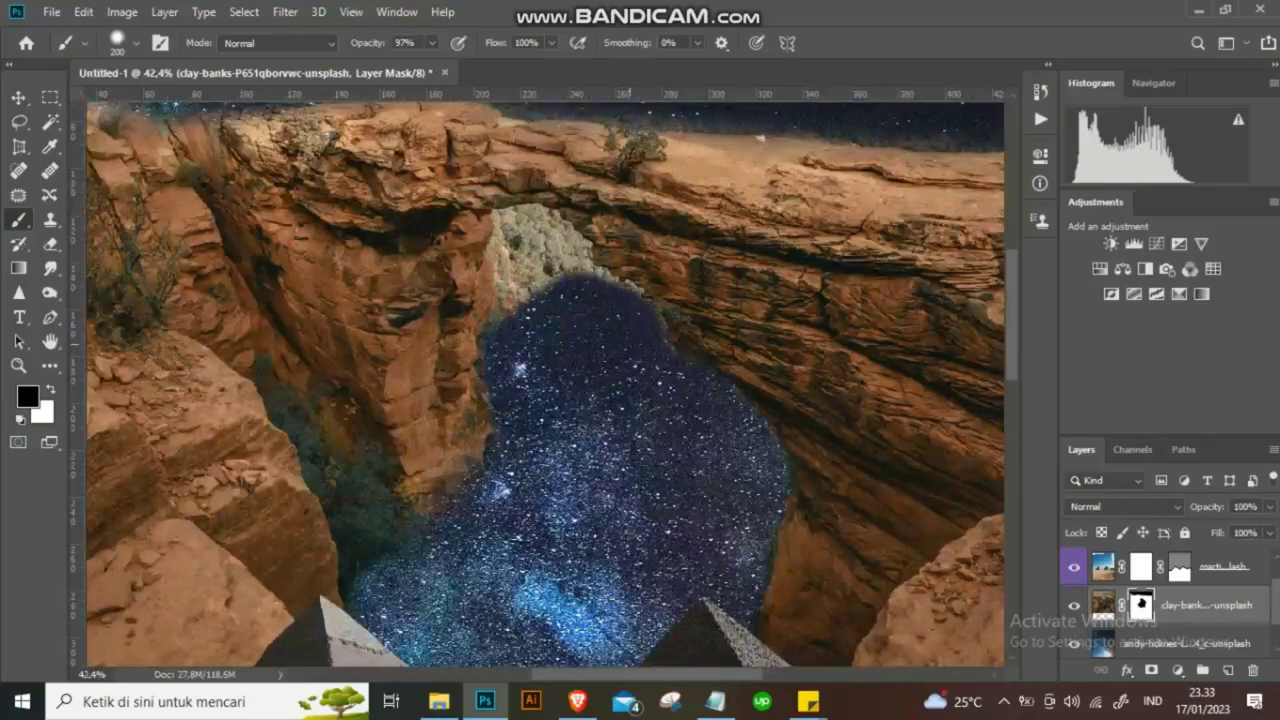
With a 90 px brush, reveal galaxy along the arch's left edge up to its top.
{"action": "left_click_drag", "start_coordinate": [640, 285], "coordinate": [515, 225]}
{"action": "scroll", "coordinate": [587, 280], "scroll_direction": "up", "scroll_amount": 2}
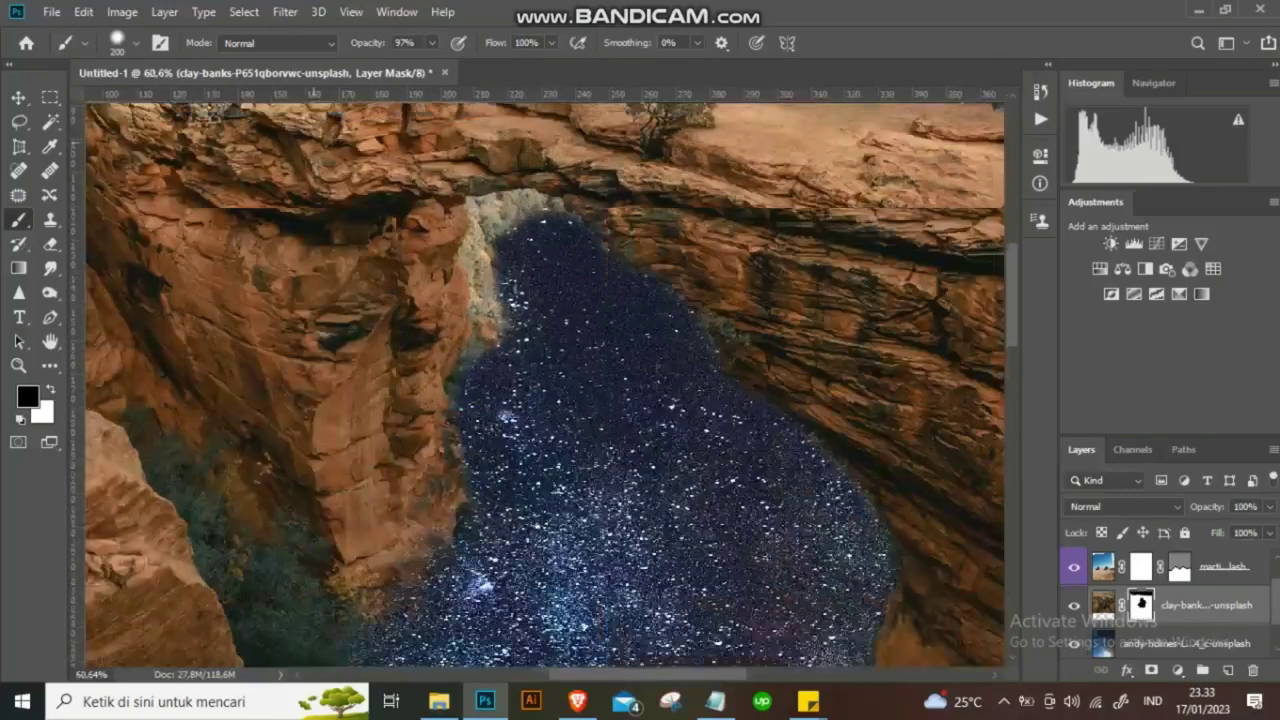
{"action": "scroll", "coordinate": [587, 280], "scroll_direction": "up", "scroll_amount": 1}
{"action": "key", "text": "bracketleft"}
{"action": "key", "text": "bracketleft"}
{"action": "key", "text": "bracketleft"}
{"action": "mouse_move", "coordinate": [480, 272]}
{"action": "left_mouse_down"}
{"action": "mouse_move", "coordinate": [445, 412]}
{"action": "mouse_move", "coordinate": [412, 445]}
{"action": "mouse_move", "coordinate": [392, 560]}
{"action": "left_mouse_up"}
{"action": "left_click_drag", "start_coordinate": [481, 340], "coordinate": [472, 295]}
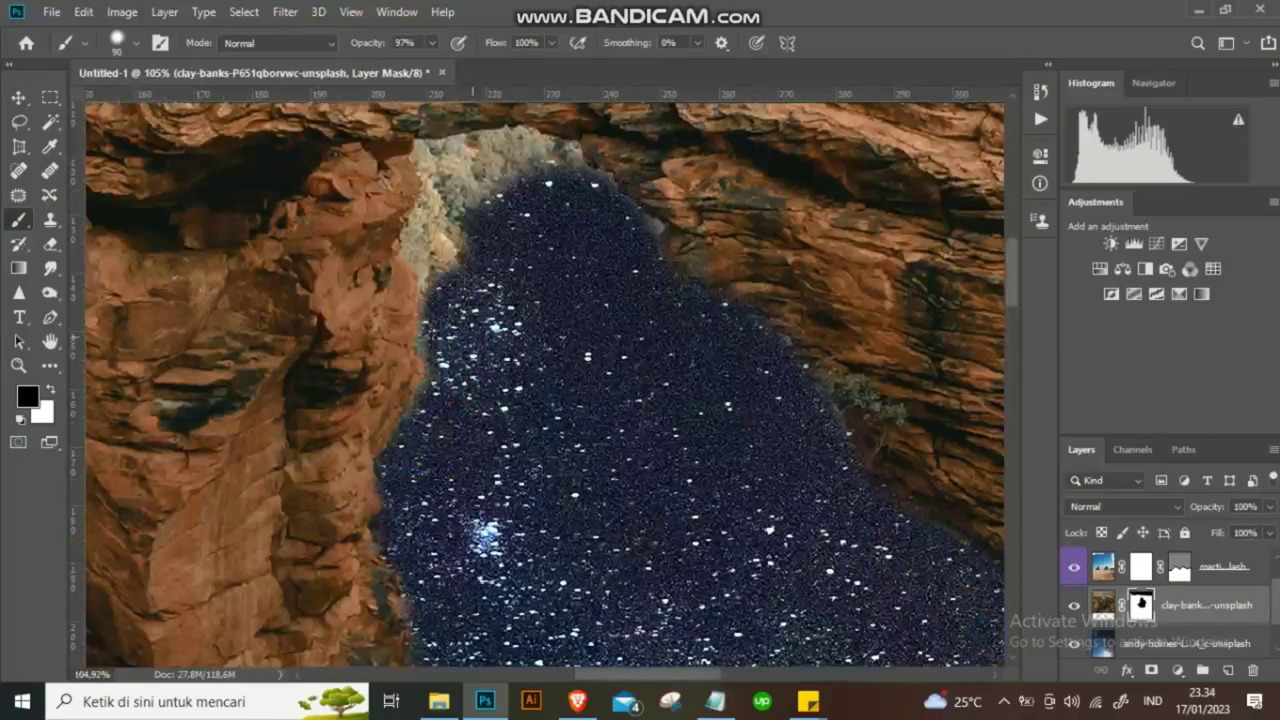
{"action": "left_click_drag", "start_coordinate": [456, 348], "coordinate": [448, 415]}
{"action": "mouse_move", "coordinate": [468, 270]}
{"action": "left_mouse_down"}
{"action": "mouse_move", "coordinate": [500, 150]}
{"action": "mouse_move", "coordinate": [560, 150]}
{"action": "mouse_move", "coordinate": [420, 190]}
{"action": "mouse_move", "coordinate": [510, 133]}
{"action": "left_mouse_up"}
{"action": "scroll", "coordinate": [450, 420], "scroll_direction": "down", "scroll_amount": 3}
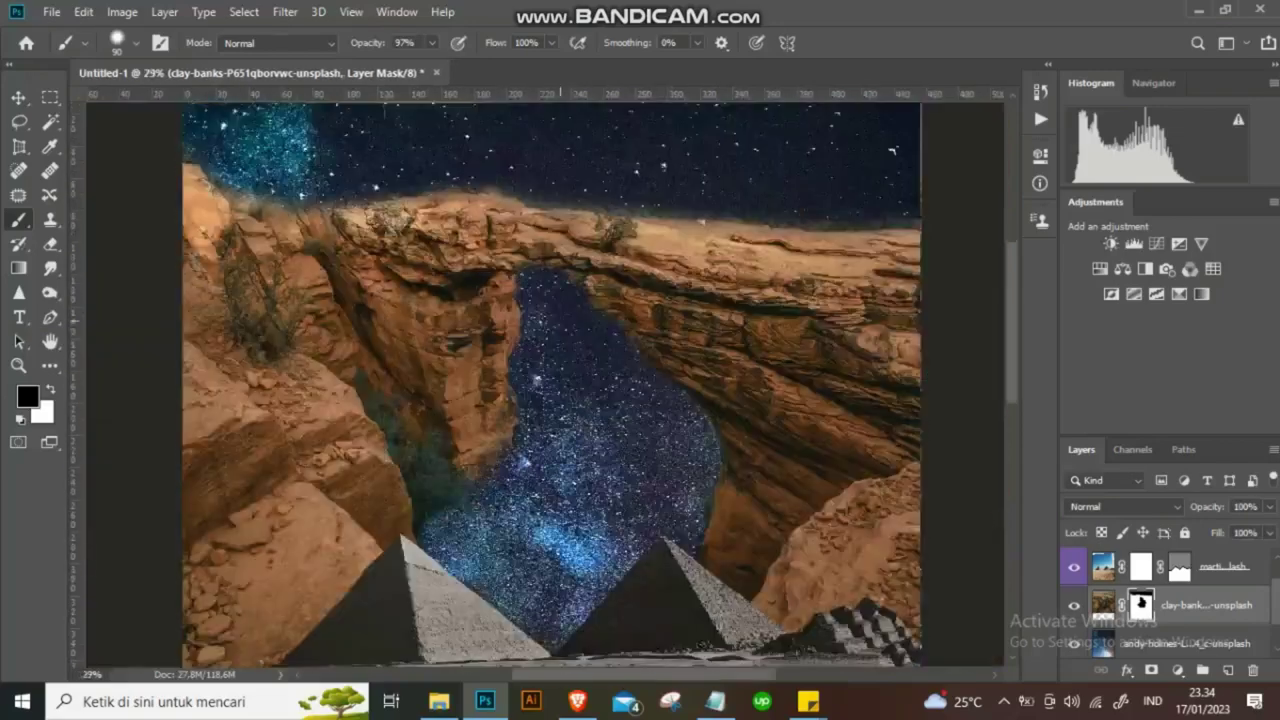
{"action": "scroll", "coordinate": [450, 420], "scroll_direction": "up", "scroll_amount": 2}
Hide more rock in the arch opening so starry sky shows through, toggling mask colours.
{"action": "mouse_move", "coordinate": [480, 490]}
{"action": "left_mouse_down"}
{"action": "mouse_move", "coordinate": [420, 395]}
{"action": "mouse_move", "coordinate": [440, 430]}
{"action": "mouse_move", "coordinate": [405, 545]}
{"action": "left_mouse_up"}
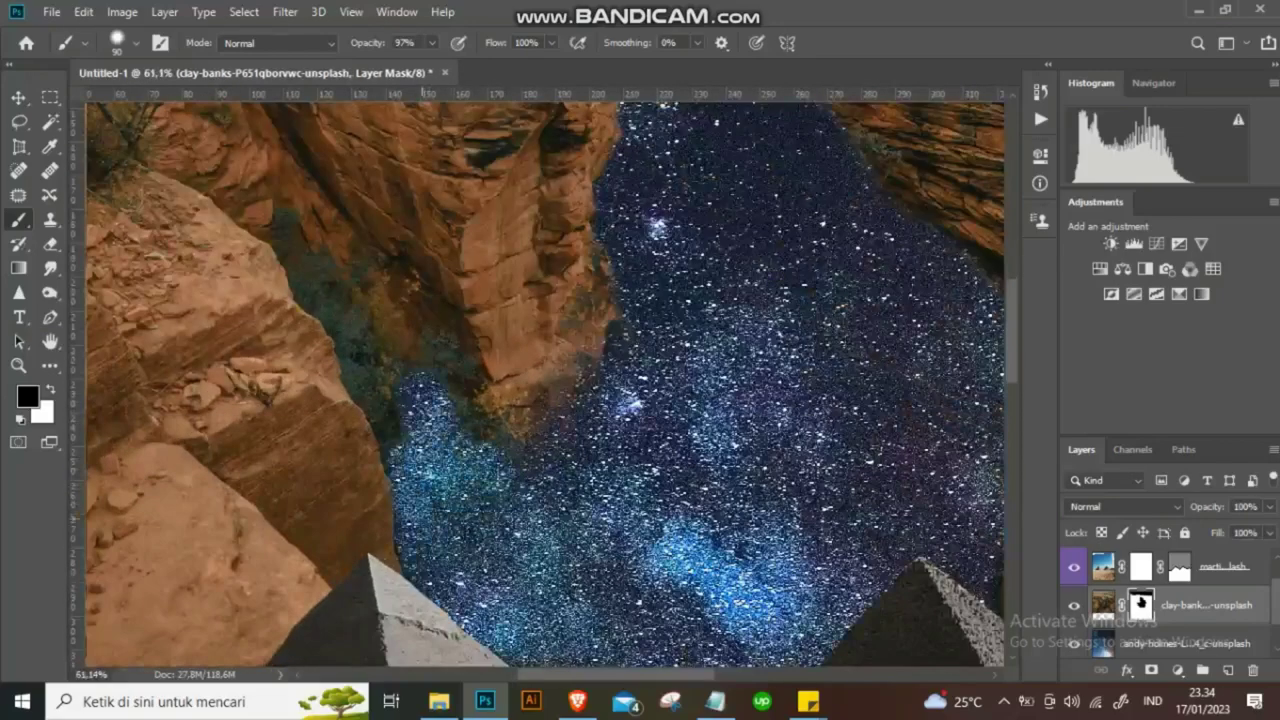
{"action": "left_click_drag", "start_coordinate": [355, 345], "coordinate": [465, 420]}
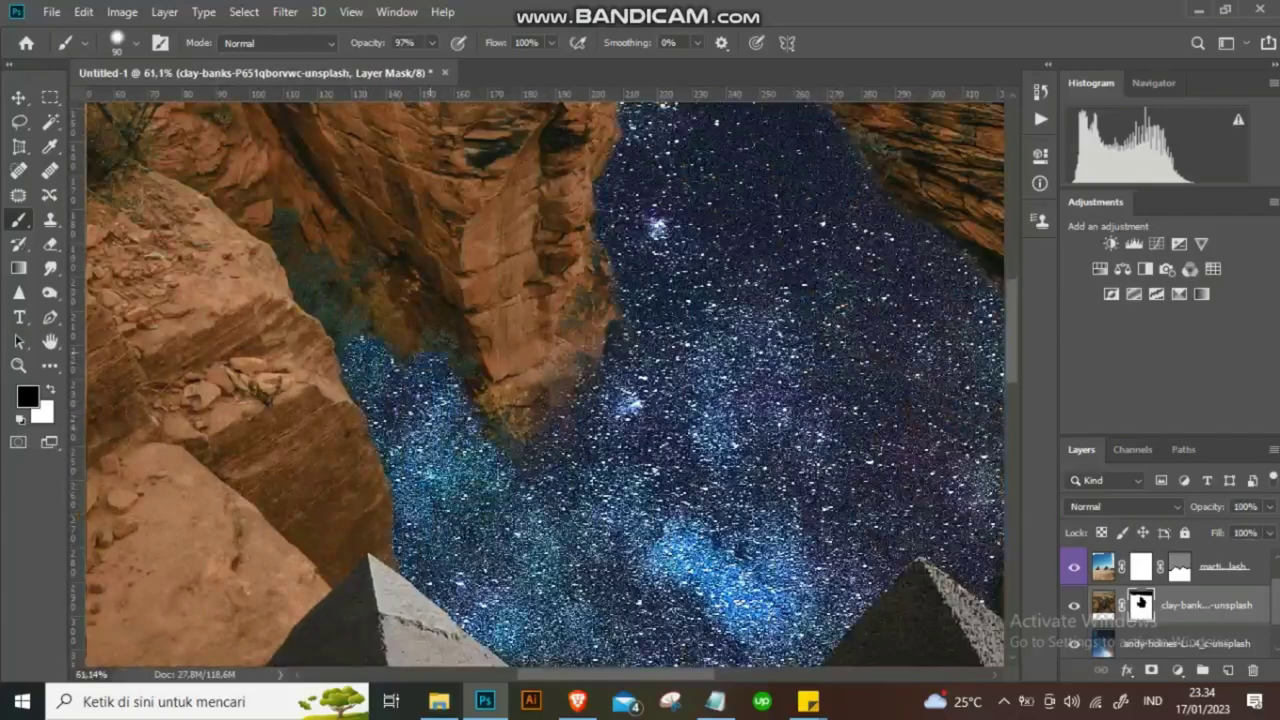
{"action": "left_click_drag", "start_coordinate": [420, 340], "coordinate": [500, 430]}
{"action": "scroll", "coordinate": [480, 430], "scroll_direction": "down", "scroll_amount": 1}
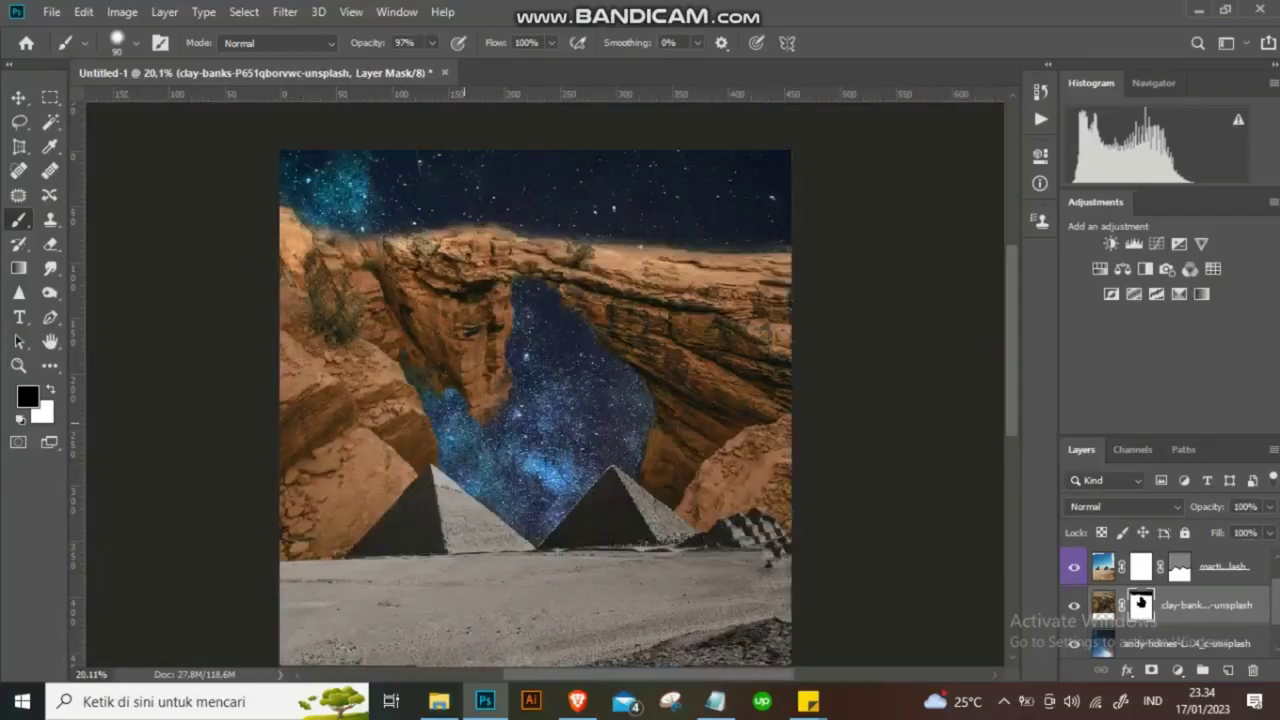
{"action": "scroll", "coordinate": [340, 305], "scroll_direction": "up", "scroll_amount": 2}
{"action": "key", "text": "x"}
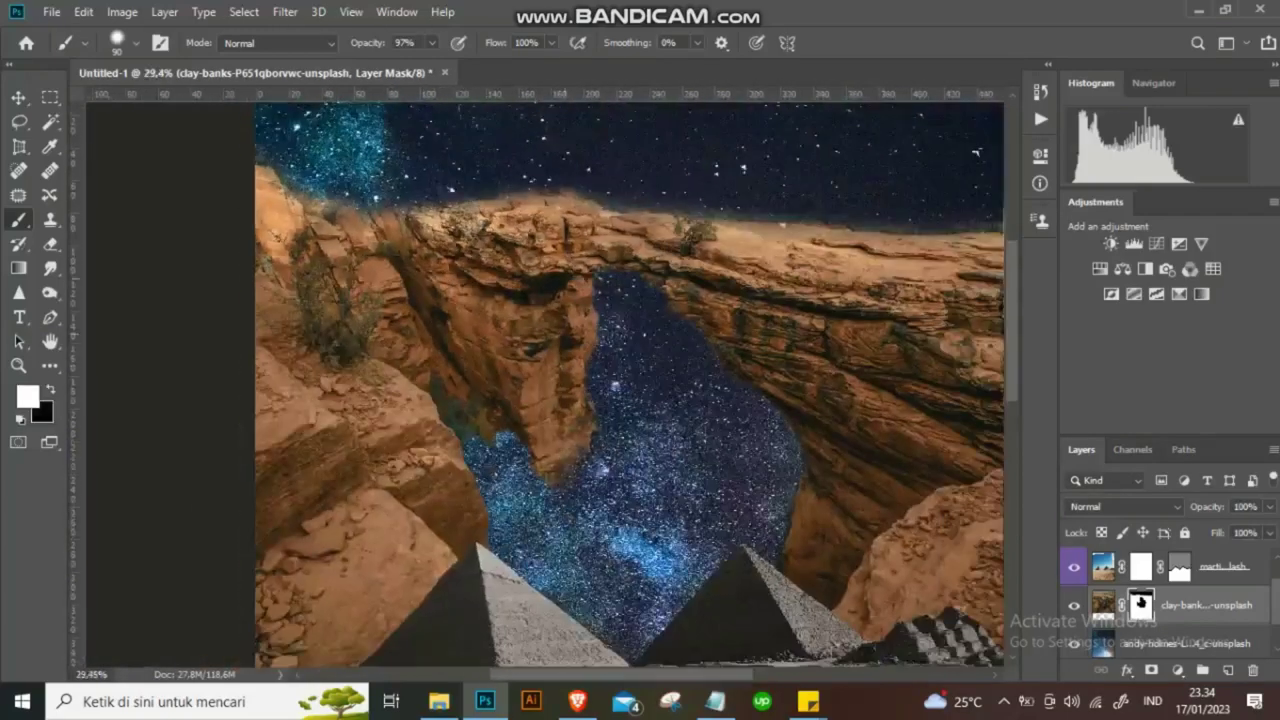
{"action": "key", "text": "x"}
{"action": "scroll", "coordinate": [975, 152], "scroll_direction": "down", "scroll_amount": 1}
{"action": "scroll", "coordinate": [975, 152], "scroll_direction": "up", "scroll_amount": 1}
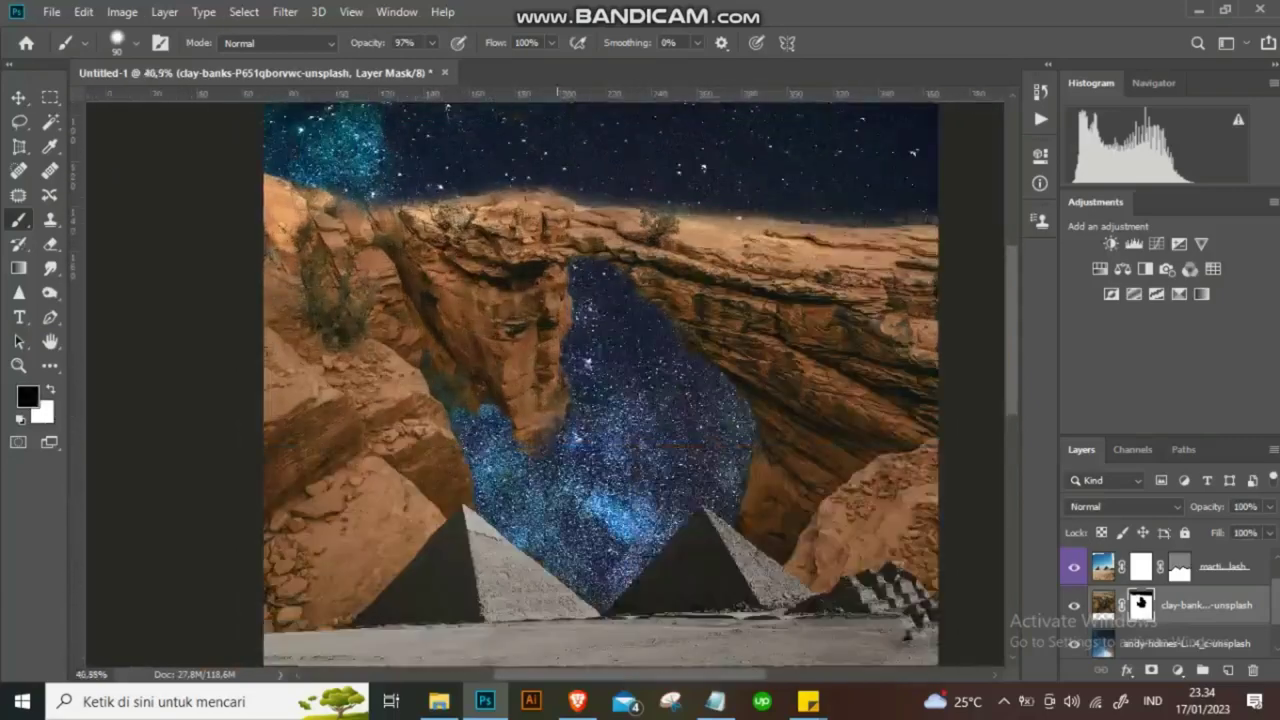
{"action": "scroll", "coordinate": [998, 272], "scroll_direction": "up", "scroll_amount": 1}
{"action": "key", "text": "x"}
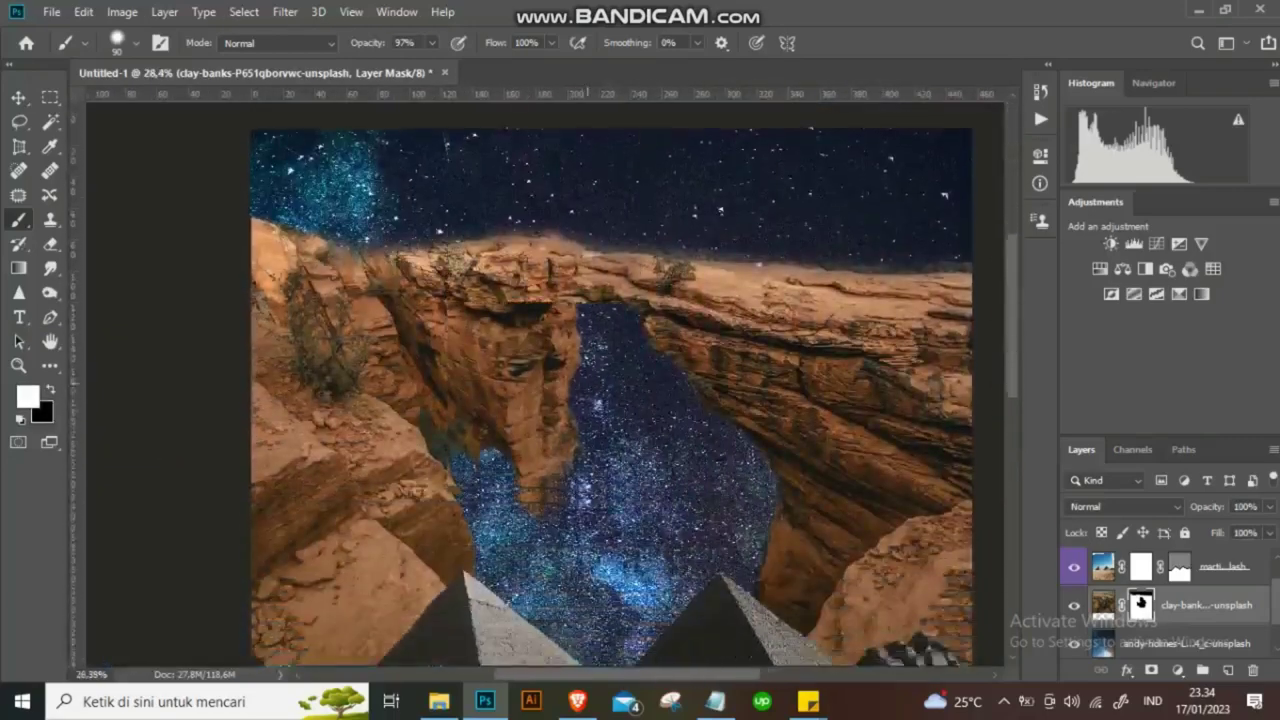
{"action": "scroll", "coordinate": [587, 213], "scroll_direction": "up", "scroll_amount": 1}
{"action": "key", "text": "x"}
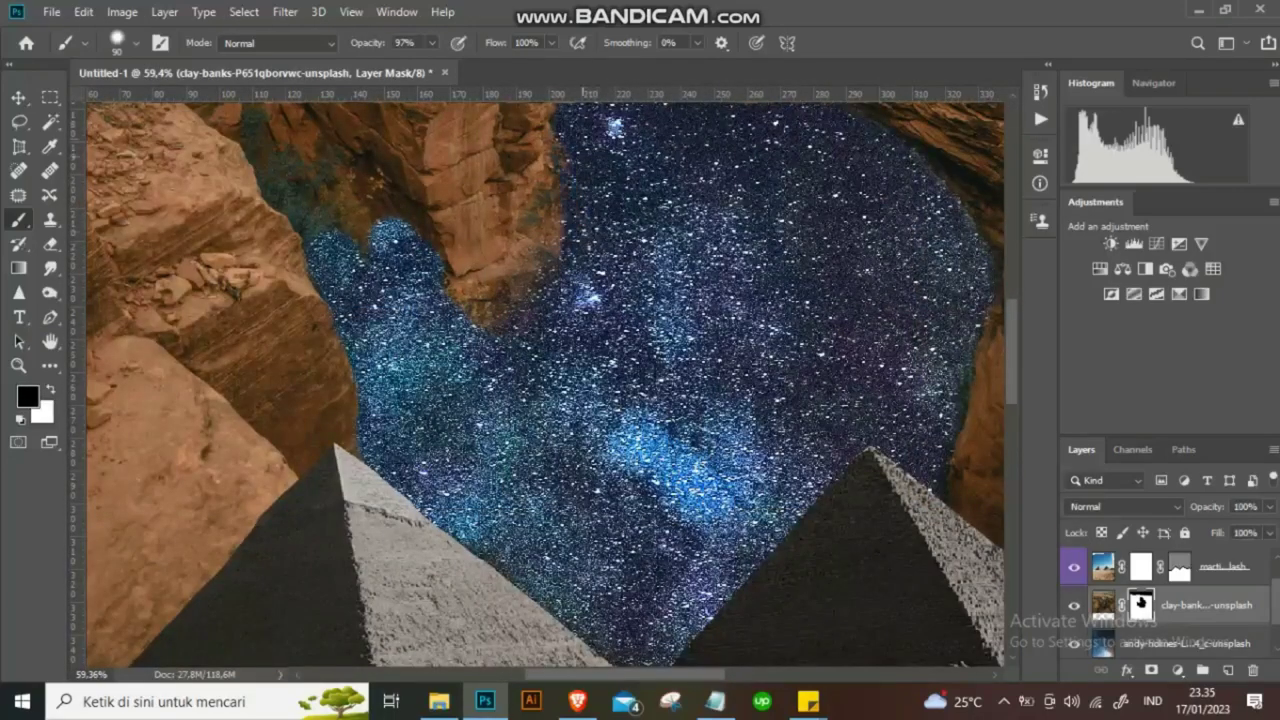
{"action": "scroll", "coordinate": [482, 292], "scroll_direction": "down", "scroll_amount": 2}
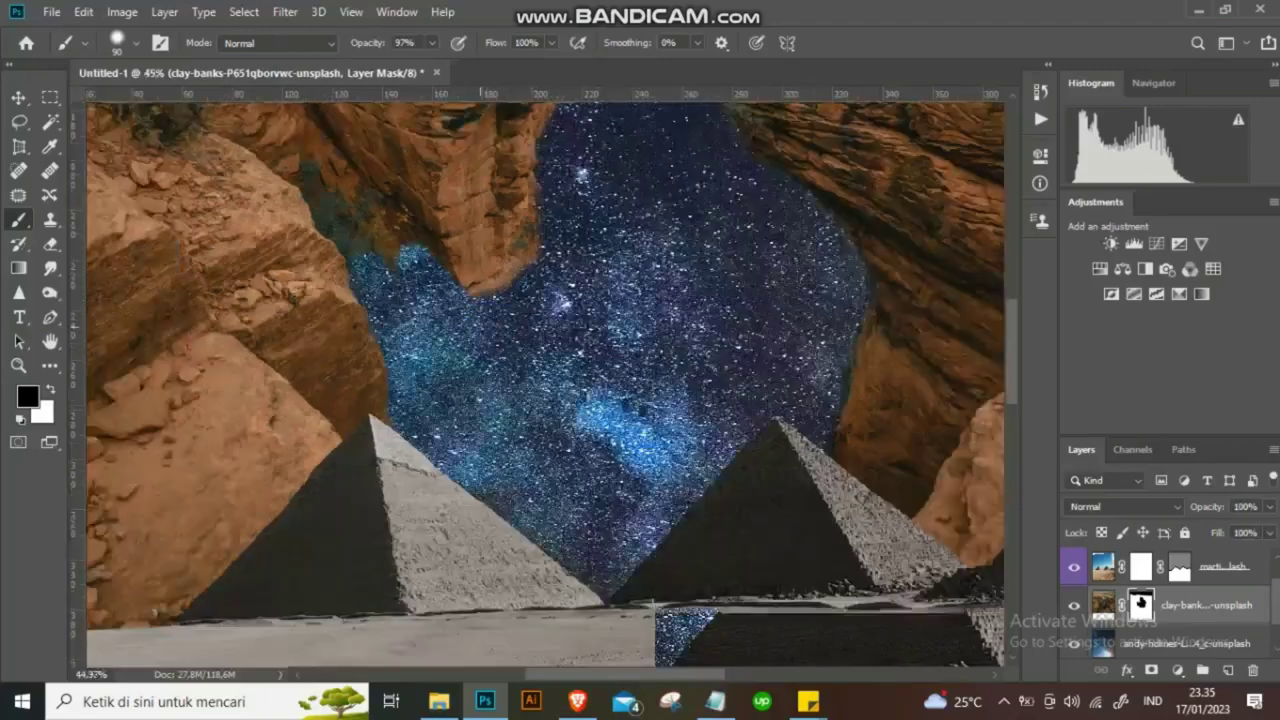
{"action": "scroll", "coordinate": [482, 292], "scroll_direction": "down", "scroll_amount": 3}
{"action": "scroll", "coordinate": [482, 292], "scroll_direction": "down", "scroll_amount": 2}
{"action": "scroll", "coordinate": [540, 306], "scroll_direction": "up", "scroll_amount": 1}
{"action": "scroll", "coordinate": [540, 306], "scroll_direction": "up", "scroll_amount": 1}
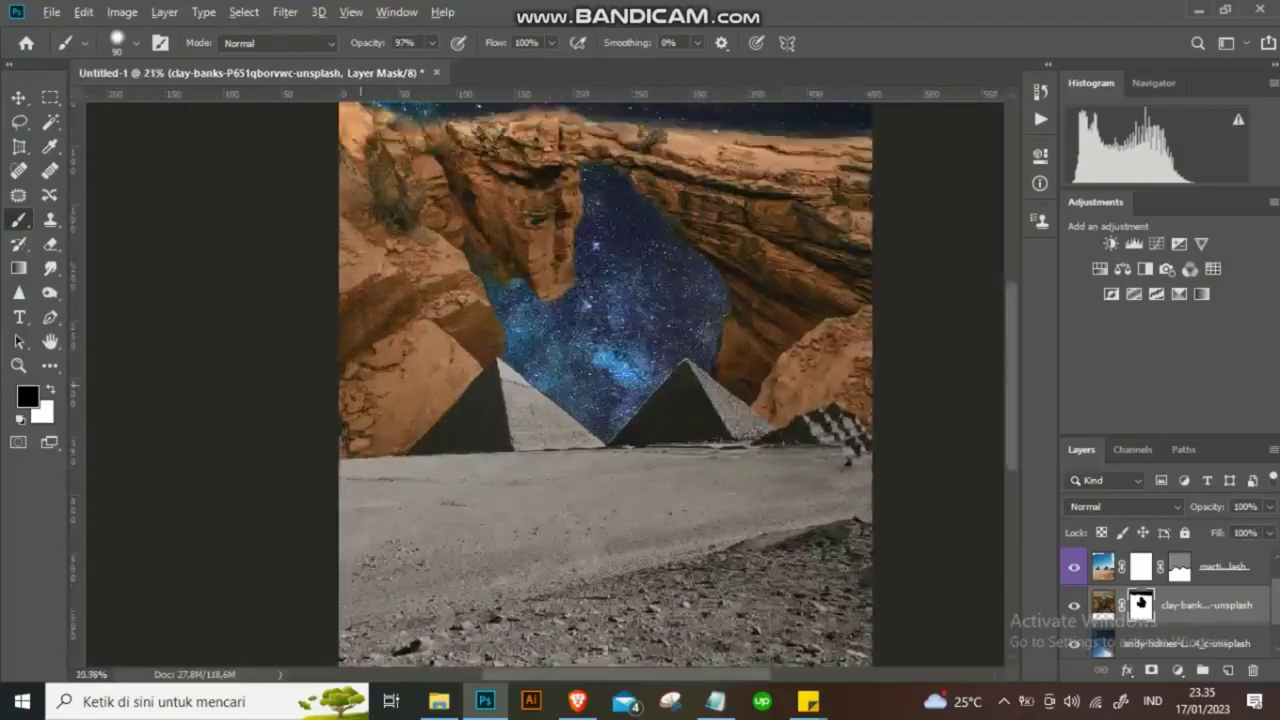
{"action": "scroll", "coordinate": [540, 306], "scroll_direction": "down", "scroll_amount": 1}
{"action": "scroll", "coordinate": [540, 306], "scroll_direction": "up", "scroll_amount": 1}
Hide, then restore, a strip of rock along the arch's top-right edge.
{"action": "key", "text": "x"}
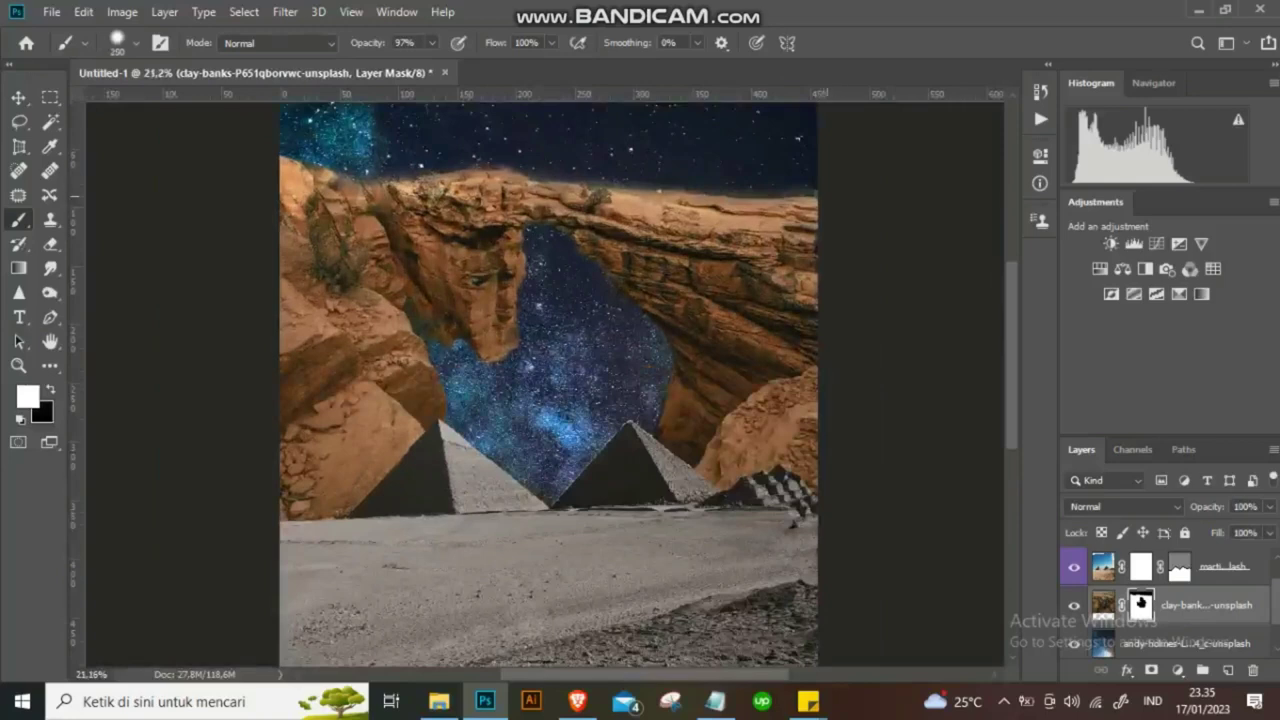
{"action": "key", "text": "x"}
{"action": "left_click_drag", "start_coordinate": [830, 192], "coordinate": [672, 198]}
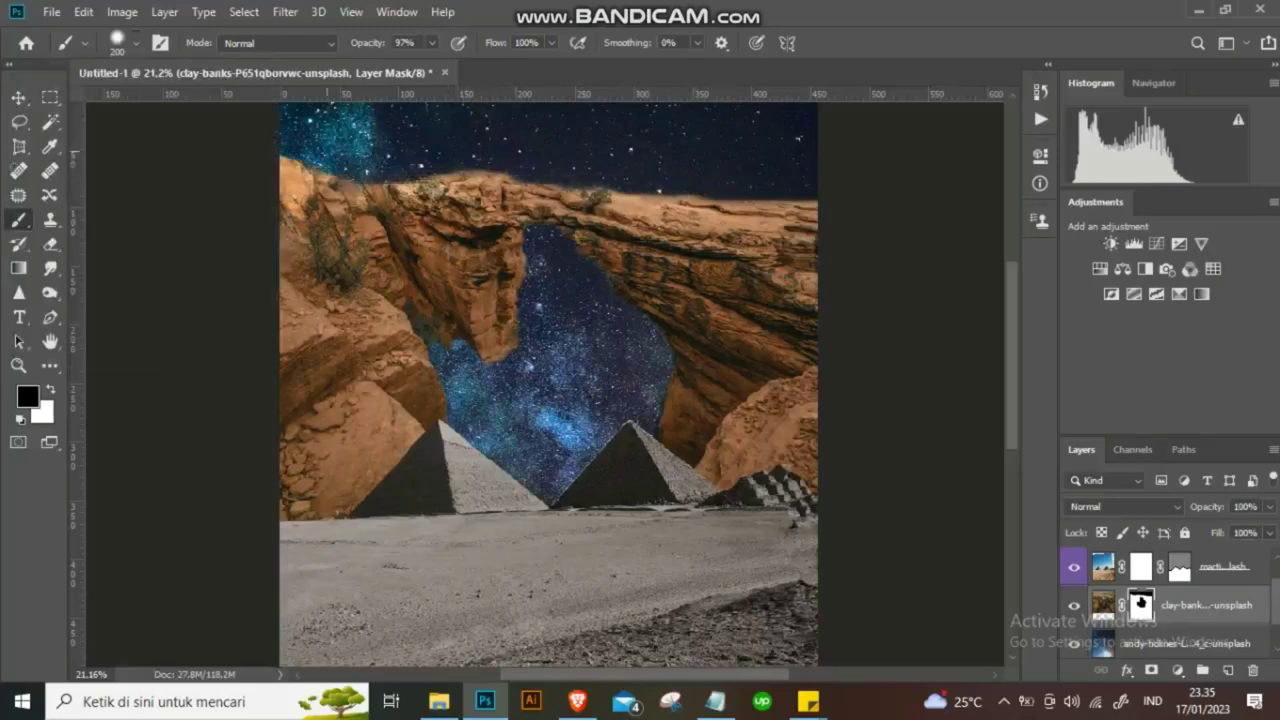
{"action": "key", "text": "x"}
{"action": "mouse_move", "coordinate": [743, 196]}
{"action": "left_mouse_down"}
{"action": "mouse_move", "coordinate": [789, 196]}
{"action": "mouse_move", "coordinate": [658, 197]}
{"action": "left_mouse_up"}
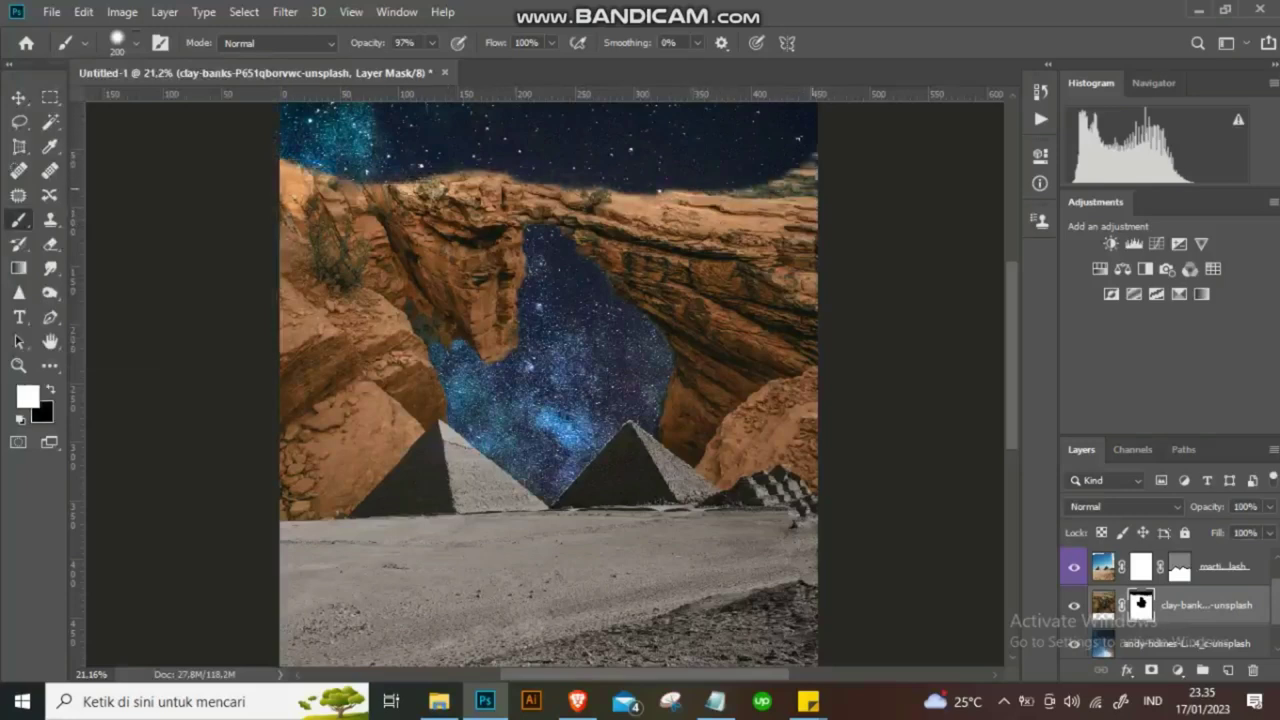
{"action": "mouse_move", "coordinate": [810, 160]}
{"action": "left_mouse_down"}
{"action": "mouse_move", "coordinate": [610, 190]}
{"action": "mouse_move", "coordinate": [790, 130]}
{"action": "mouse_move", "coordinate": [808, 104]}
{"action": "left_mouse_up"}
{"action": "scroll", "coordinate": [789, 200], "scroll_direction": "down", "scroll_amount": 1}
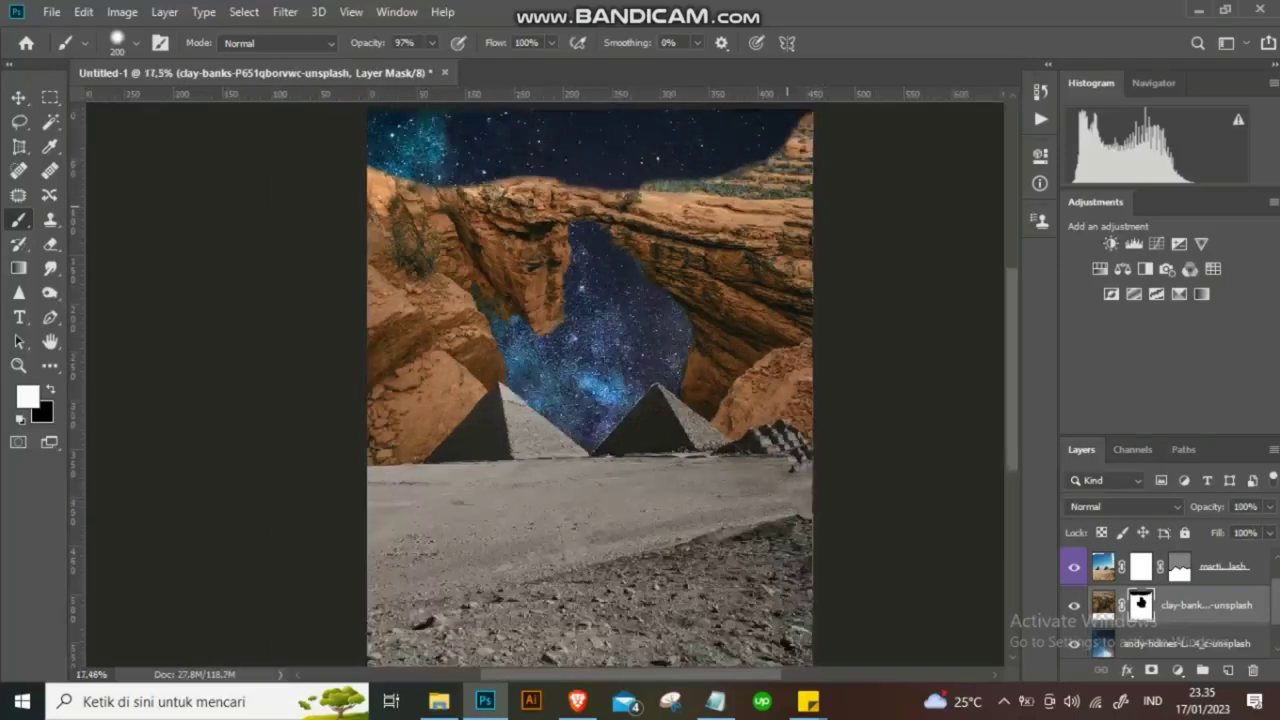
{"action": "scroll", "coordinate": [790, 200], "scroll_direction": "up", "scroll_amount": 3}
Mask out the stray grey-green rock near the top right.
{"action": "key", "text": "x"}
{"action": "mouse_move", "coordinate": [795, 255]}
{"action": "left_mouse_down"}
{"action": "mouse_move", "coordinate": [775, 300]}
{"action": "mouse_move", "coordinate": [725, 325]}
{"action": "mouse_move", "coordinate": [800, 335]}
{"action": "left_mouse_up"}
{"action": "mouse_move", "coordinate": [720, 325]}
{"action": "left_mouse_down"}
{"action": "mouse_move", "coordinate": [640, 322]}
{"action": "mouse_move", "coordinate": [764, 334]}
{"action": "left_mouse_up"}
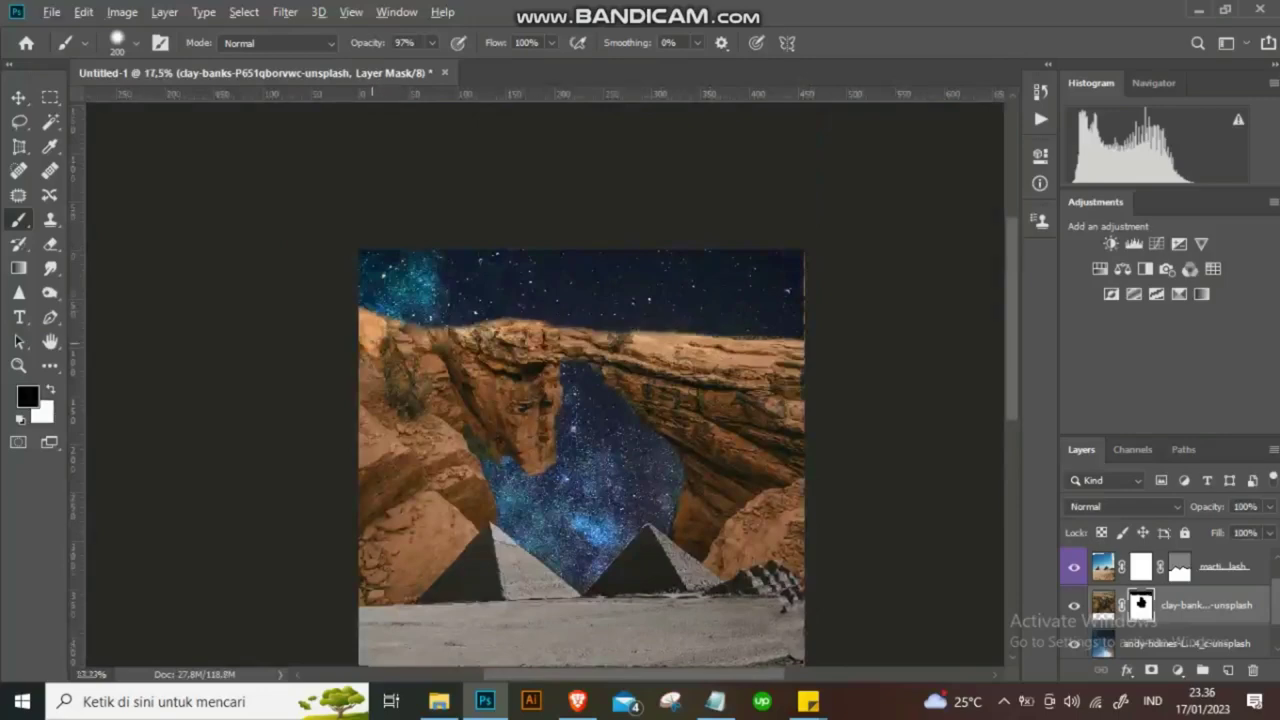
{"action": "scroll", "coordinate": [372, 343], "scroll_direction": "up", "scroll_amount": 5}
Paint white to restore rock around the arch and along its upper-left top edge.
{"action": "key", "text": "x"}
{"action": "mouse_move", "coordinate": [470, 330]}
{"action": "left_mouse_down"}
{"action": "mouse_move", "coordinate": [540, 380]}
{"action": "mouse_move", "coordinate": [470, 320]}
{"action": "mouse_move", "coordinate": [492, 305]}
{"action": "mouse_move", "coordinate": [365, 225]}
{"action": "left_mouse_up"}
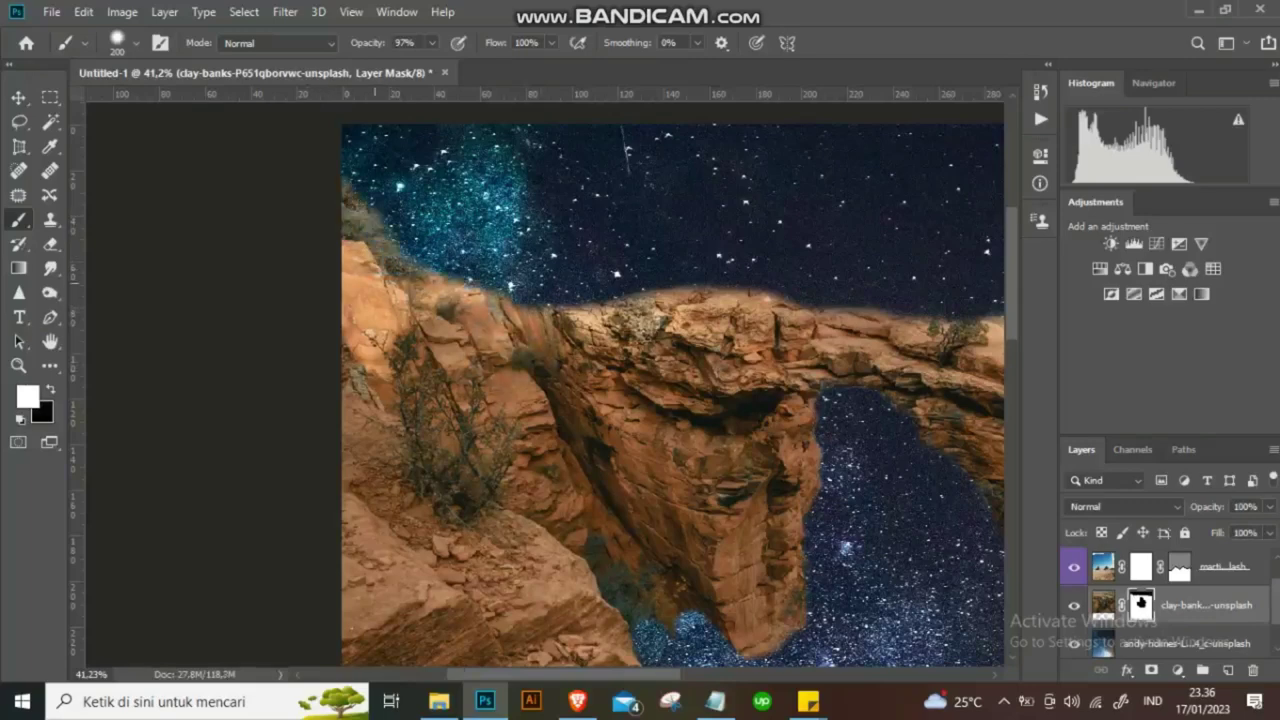
{"action": "scroll", "coordinate": [455, 340], "scroll_direction": "down", "scroll_amount": 2}
{"action": "mouse_move", "coordinate": [510, 310]}
{"action": "left_mouse_down"}
{"action": "mouse_move", "coordinate": [607, 300]}
{"action": "mouse_move", "coordinate": [537, 295]}
{"action": "mouse_move", "coordinate": [672, 310]}
{"action": "mouse_move", "coordinate": [652, 292]}
{"action": "mouse_move", "coordinate": [716, 322]}
{"action": "left_mouse_up"}
{"action": "key", "text": "x"}
{"action": "key", "text": "x"}
{"action": "key", "text": "x"}
{"action": "scroll", "coordinate": [740, 320], "scroll_direction": "down", "scroll_amount": 2}
{"action": "scroll", "coordinate": [640, 403], "scroll_direction": "down", "scroll_amount": 3}
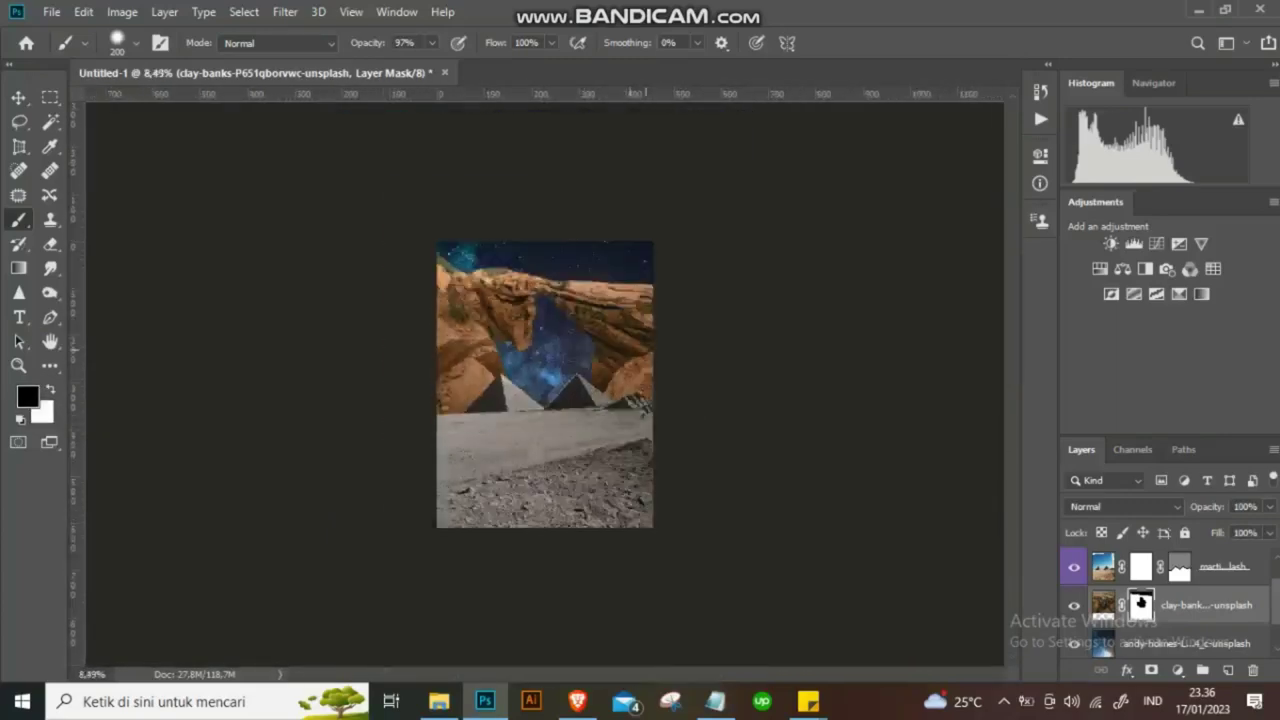
{"action": "scroll", "coordinate": [545, 385], "scroll_direction": "up", "scroll_amount": 1}
Add a colorized Hue/Saturation adjustment layer clipped to the rock layer.
{"action": "left_click", "coordinate": [1177, 670]}
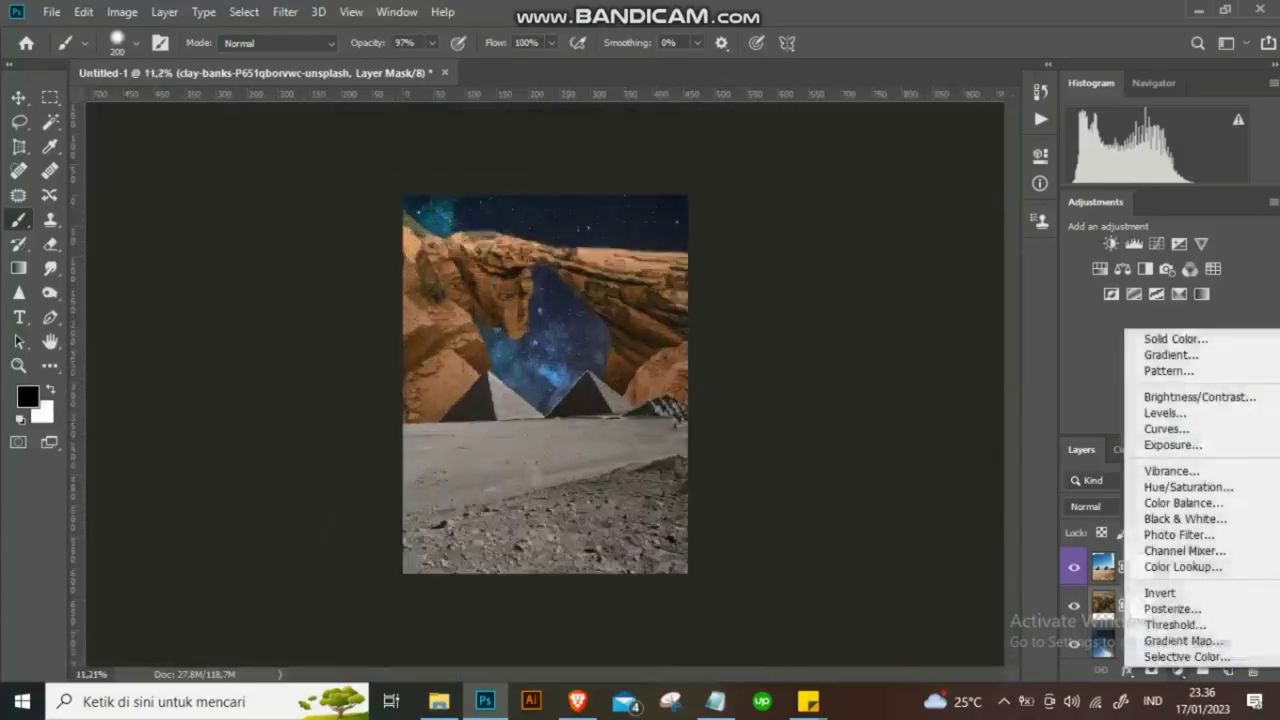
{"action": "left_click", "coordinate": [1165, 486]}
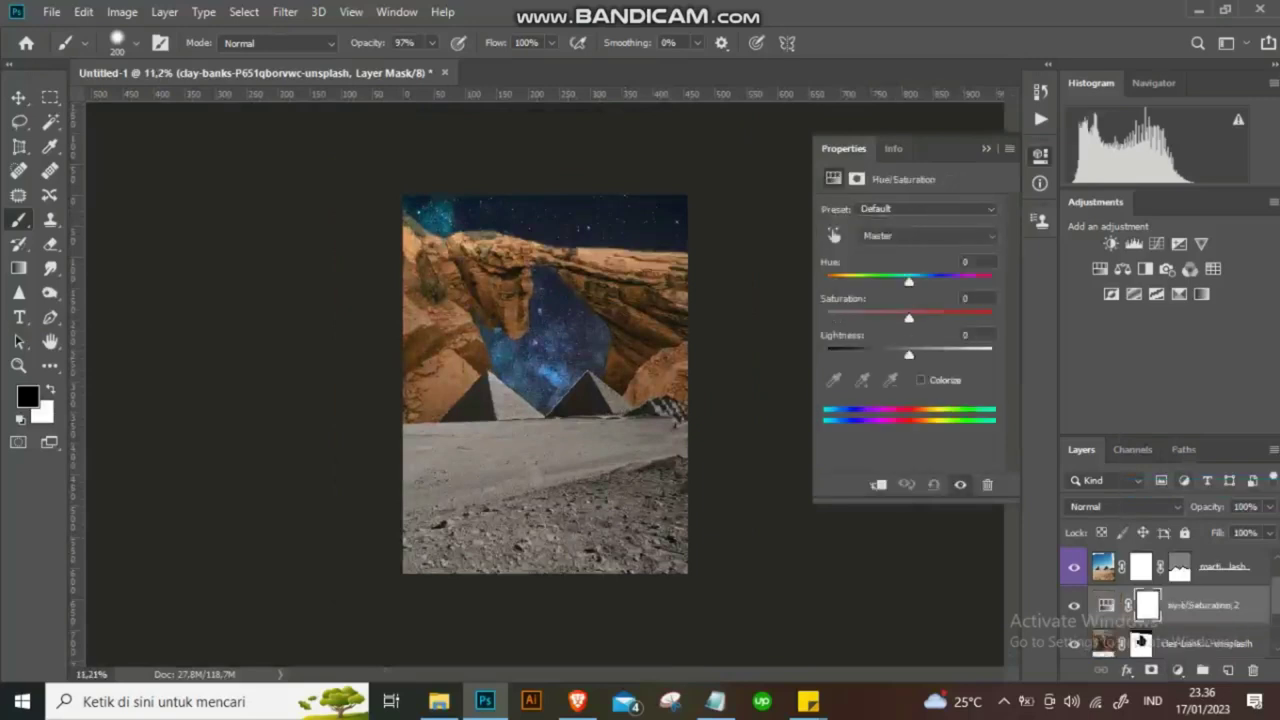
{"action": "left_click", "coordinate": [920, 380]}
{"action": "key", "text": "ctrl+alt+g"}
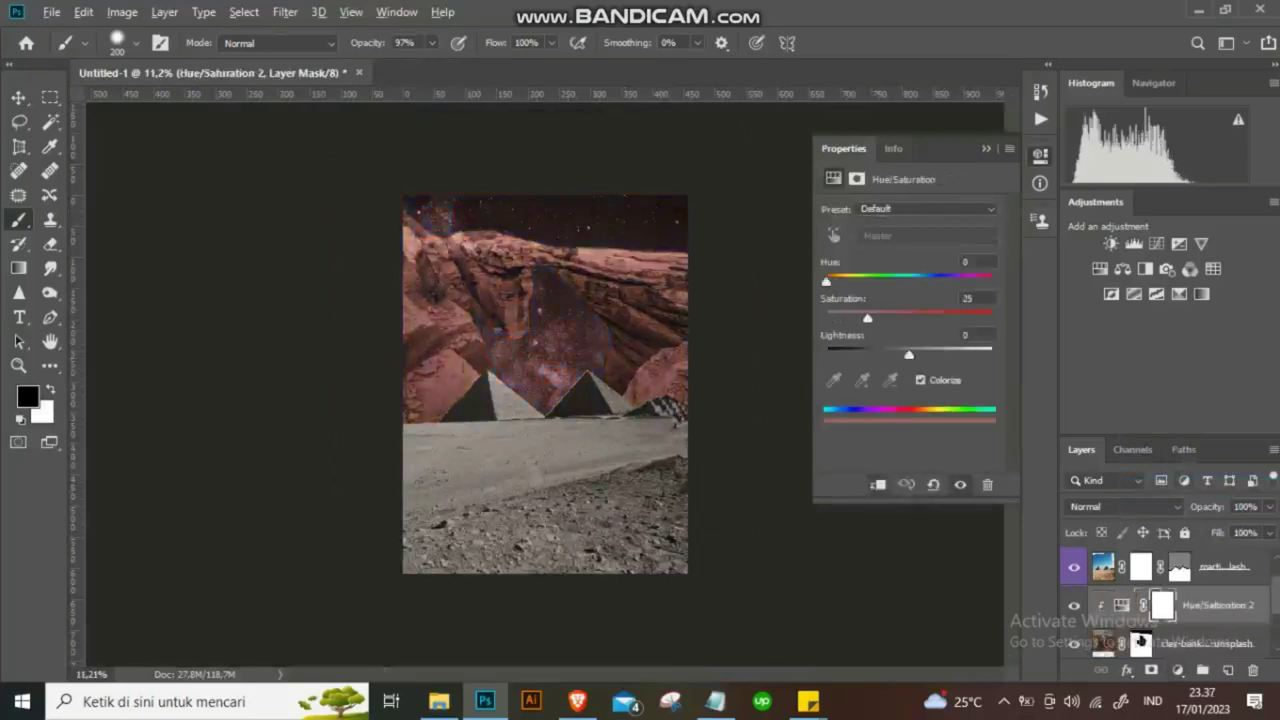
Set the rock tint to Hue 47, Saturation 0, Lightness -40, then reselect the rock mask.
{"action": "left_click_drag", "start_coordinate": [908, 354], "coordinate": [868, 354]}
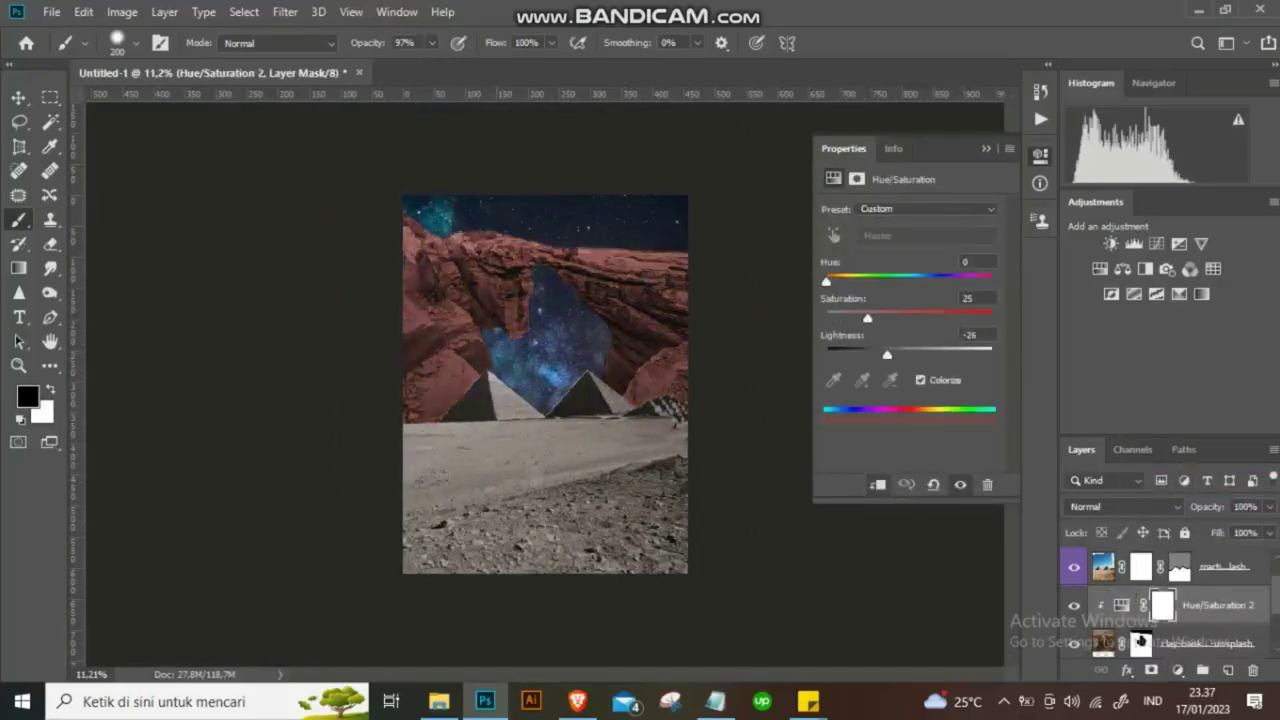
{"action": "mouse_move", "coordinate": [826, 281]}
{"action": "left_mouse_down"}
{"action": "mouse_move", "coordinate": [842, 281]}
{"action": "mouse_move", "coordinate": [851, 318]}
{"action": "left_mouse_up"}
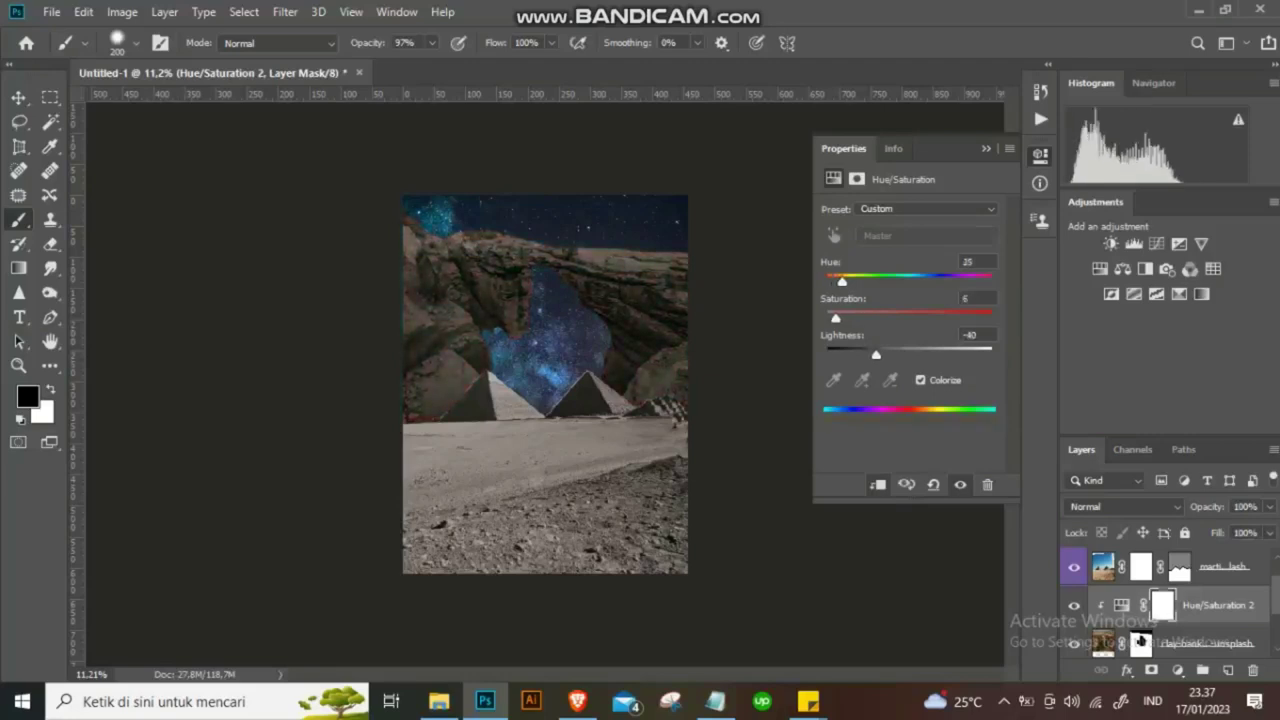
{"action": "left_click_drag", "start_coordinate": [842, 281], "coordinate": [837, 281]}
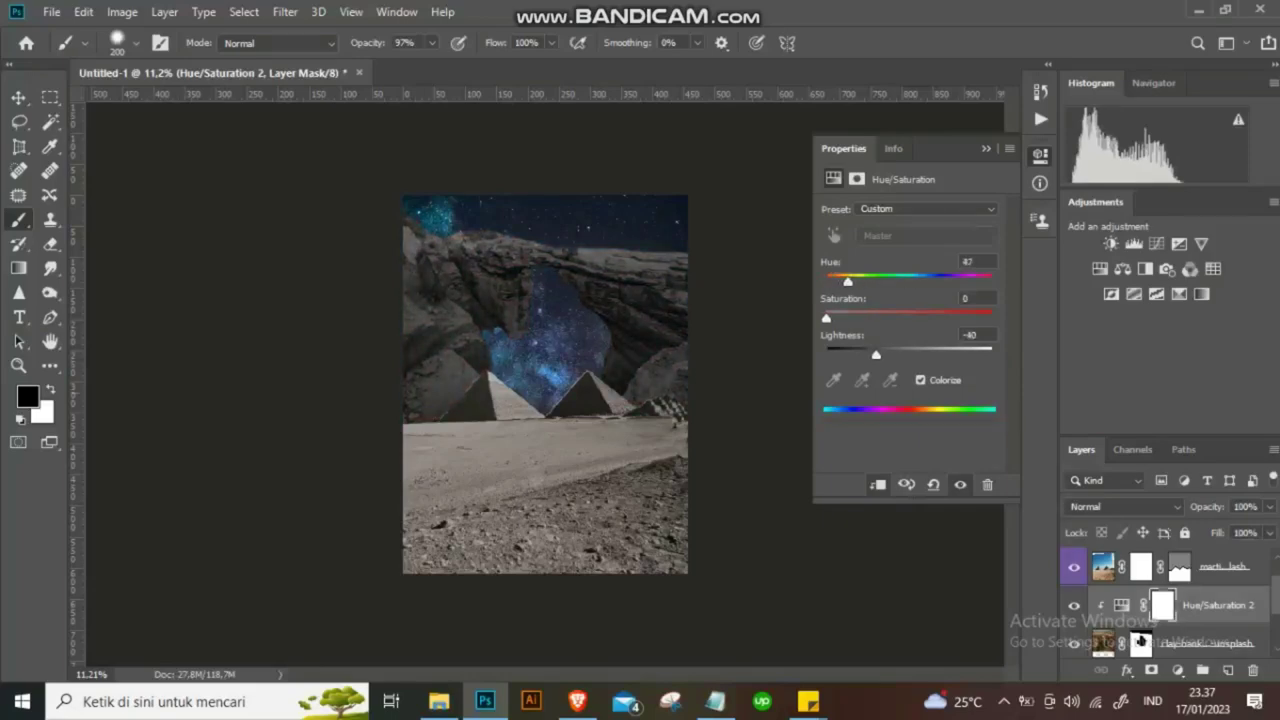
{"action": "scroll", "coordinate": [548, 384], "scroll_direction": "up", "scroll_amount": 3}
{"action": "scroll", "coordinate": [548, 384], "scroll_direction": "down", "scroll_amount": 2}
{"action": "scroll", "coordinate": [548, 384], "scroll_direction": "down", "scroll_amount": 1}
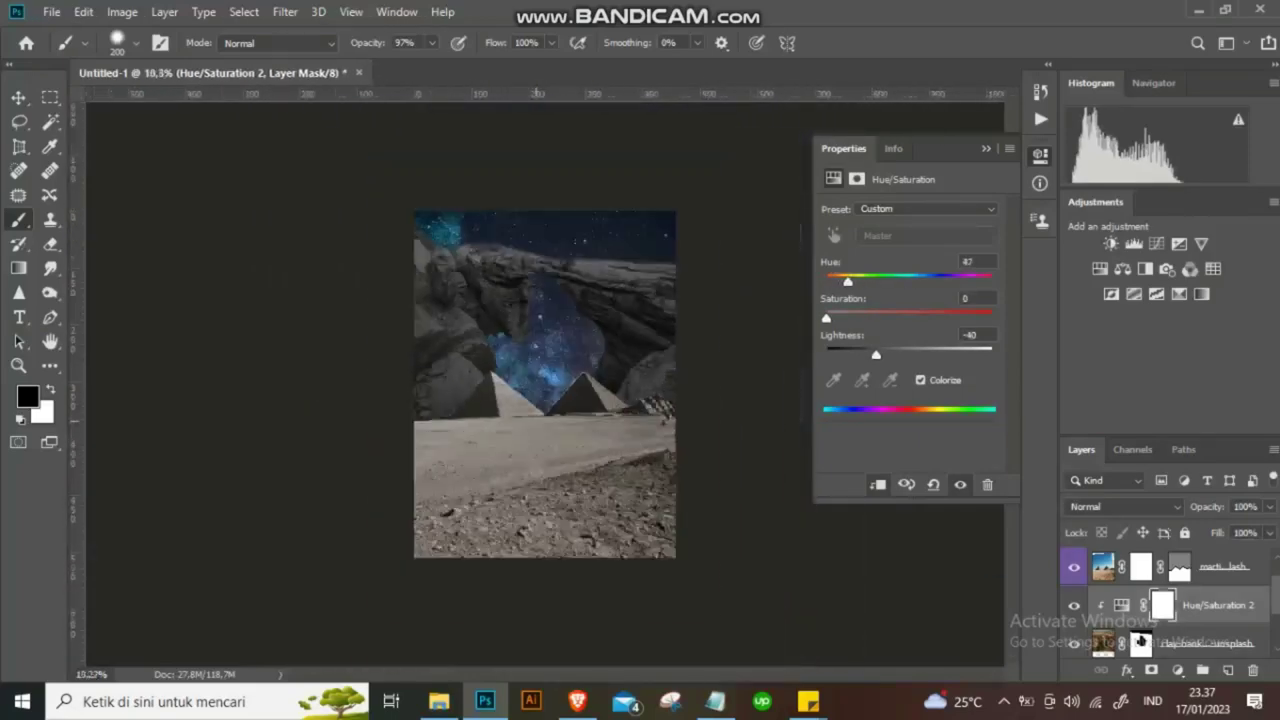
{"action": "scroll", "coordinate": [548, 384], "scroll_direction": "up", "scroll_amount": 2}
{"action": "scroll", "coordinate": [541, 420], "scroll_direction": "up", "scroll_amount": 2}
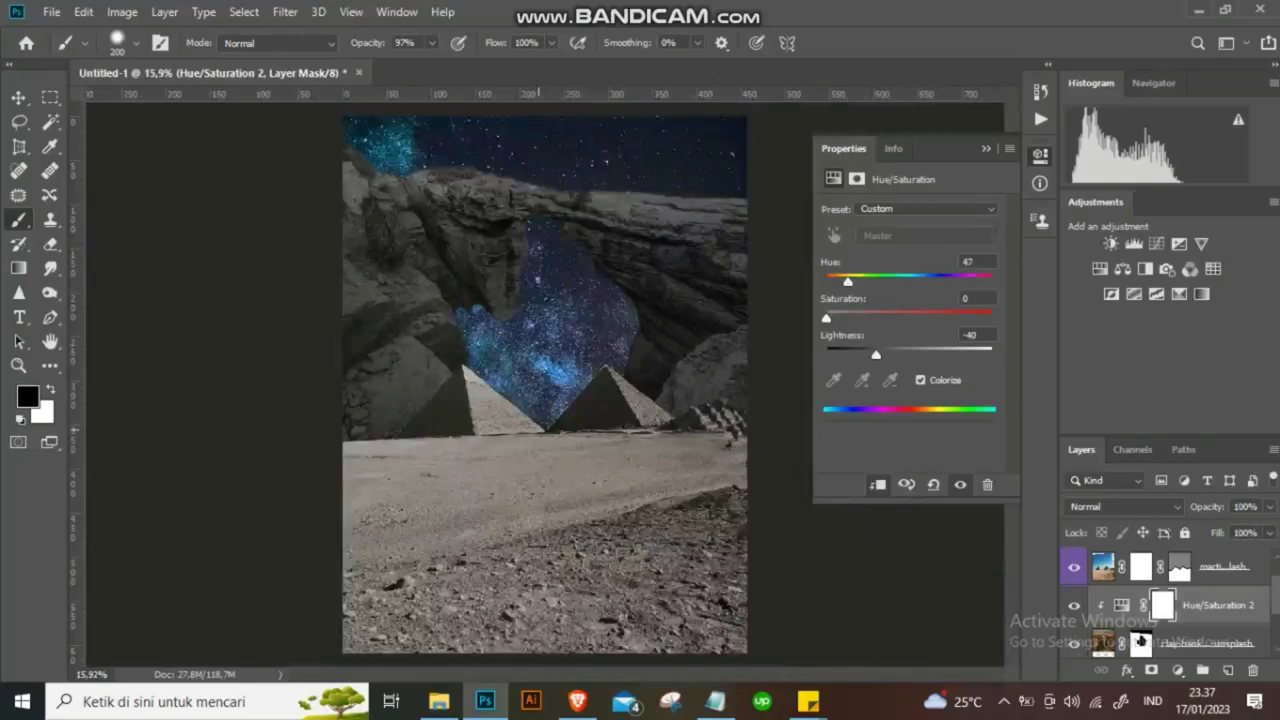
{"action": "scroll", "coordinate": [545, 386], "scroll_direction": "down", "scroll_amount": 1}
{"action": "left_click", "coordinate": [1141, 641]}
Target the top desert layer's mask for painting, undoing one stray stroke.
{"action": "scroll", "coordinate": [545, 386], "scroll_direction": "up", "scroll_amount": 1}
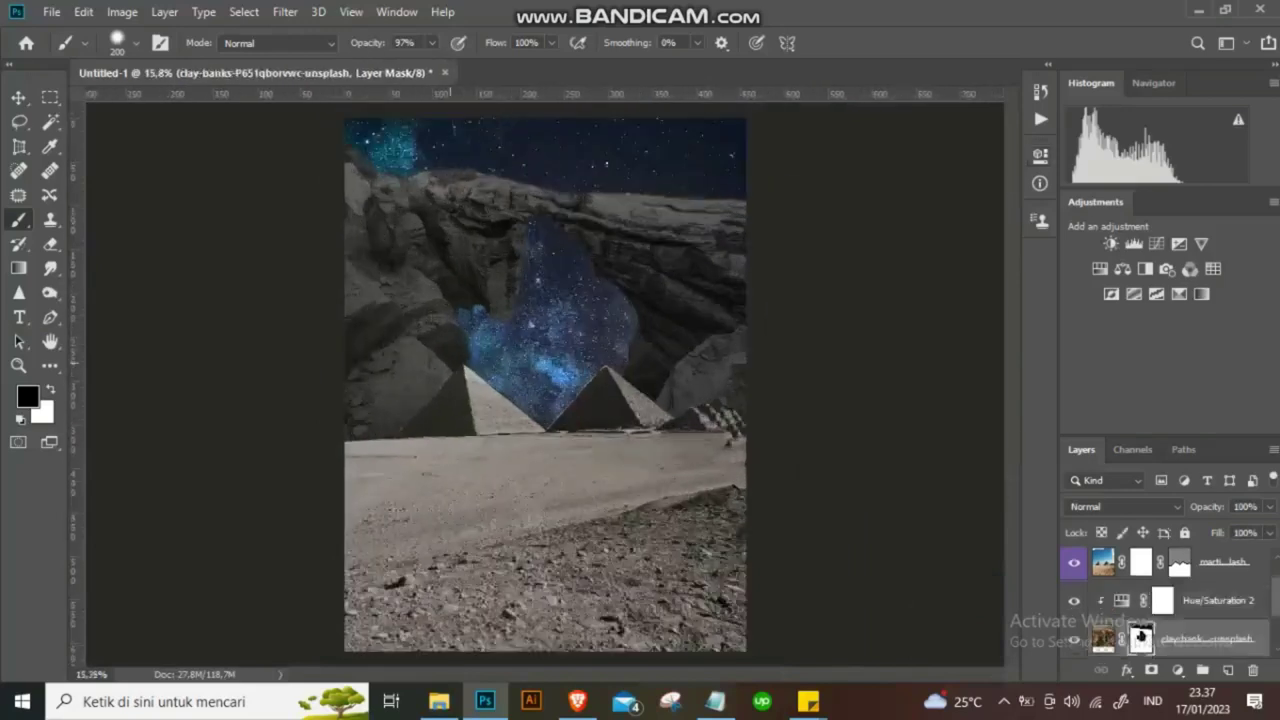
{"action": "left_click", "coordinate": [1103, 562]}
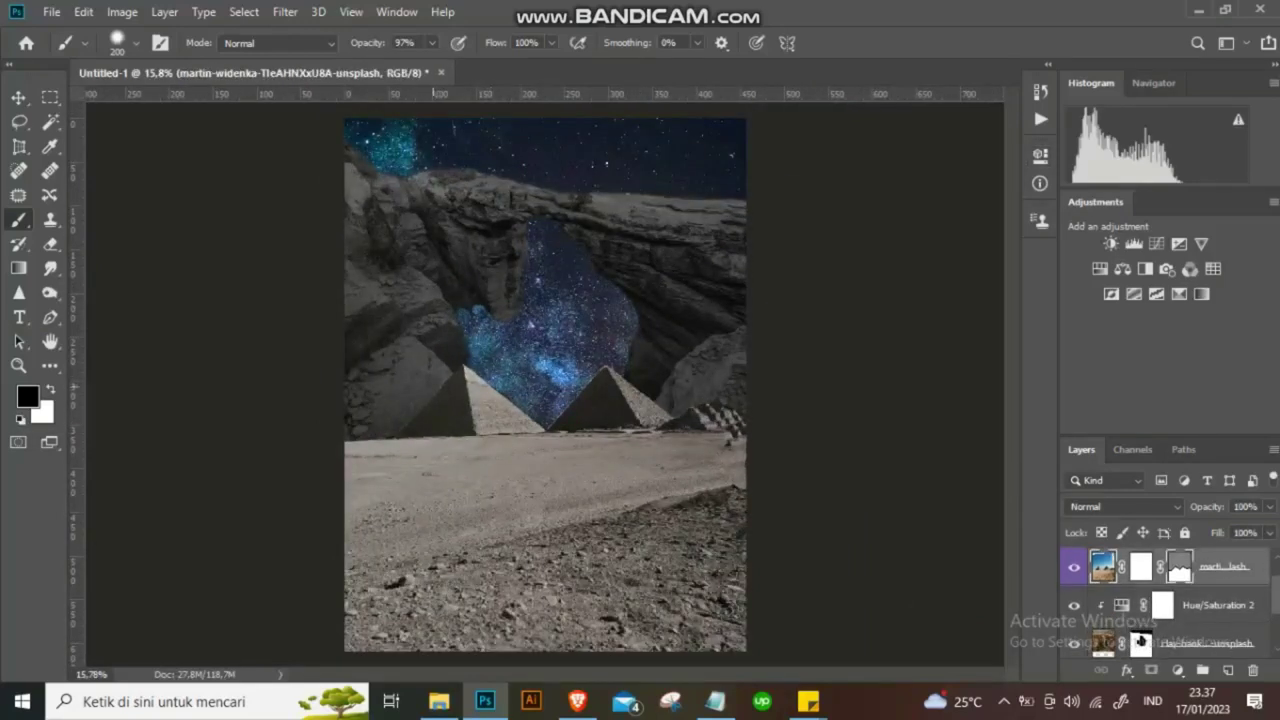
{"action": "key", "text": "x"}
{"action": "mouse_move", "coordinate": [450, 380]}
{"action": "left_mouse_down"}
{"action": "mouse_move", "coordinate": [500, 395]}
{"action": "mouse_move", "coordinate": [540, 430]}
{"action": "mouse_move", "coordinate": [620, 400]}
{"action": "mouse_move", "coordinate": [665, 422]}
{"action": "left_mouse_up"}
{"action": "key", "text": "ctrl+z"}
{"action": "left_click", "coordinate": [1141, 566]}
{"action": "key", "text": "x"}
Paint the mask to reveal more starry sky along the opening's bottom and lower-left edge.
{"action": "scroll", "coordinate": [598, 425], "scroll_direction": "down", "scroll_amount": 1}
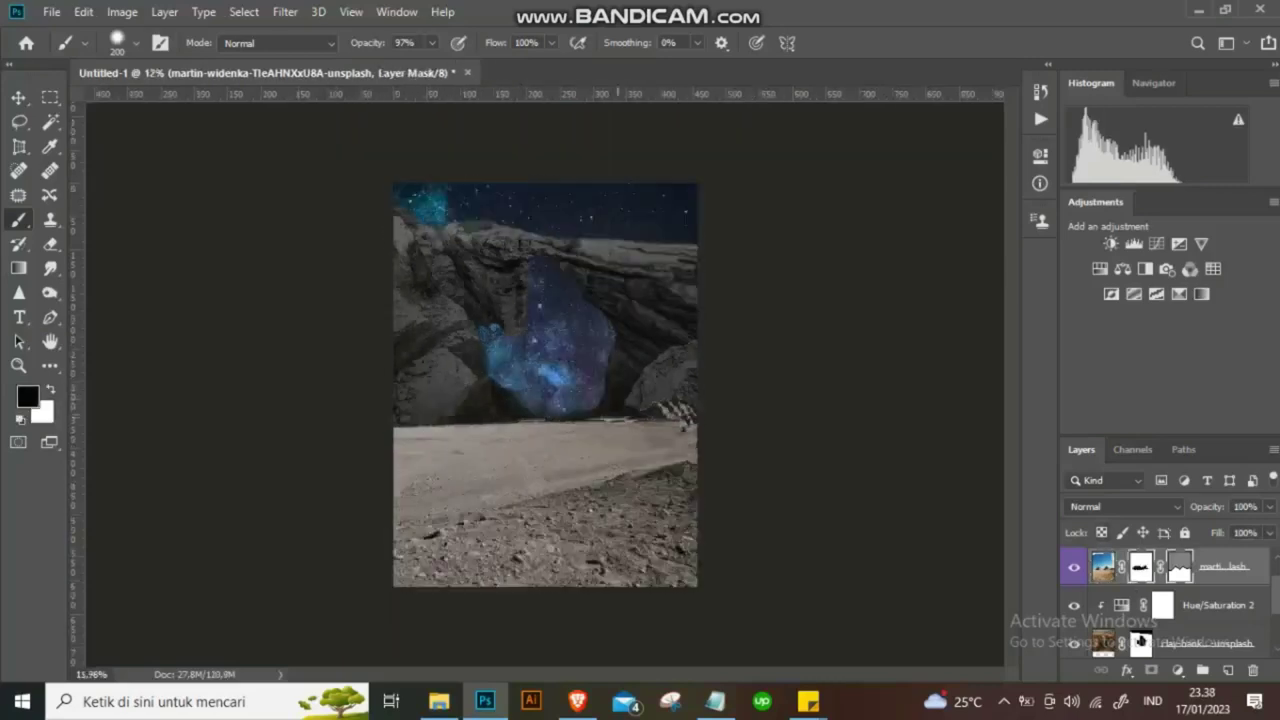
{"action": "scroll", "coordinate": [598, 425], "scroll_direction": "up", "scroll_amount": 3}
{"action": "scroll", "coordinate": [598, 425], "scroll_direction": "up", "scroll_amount": 3}
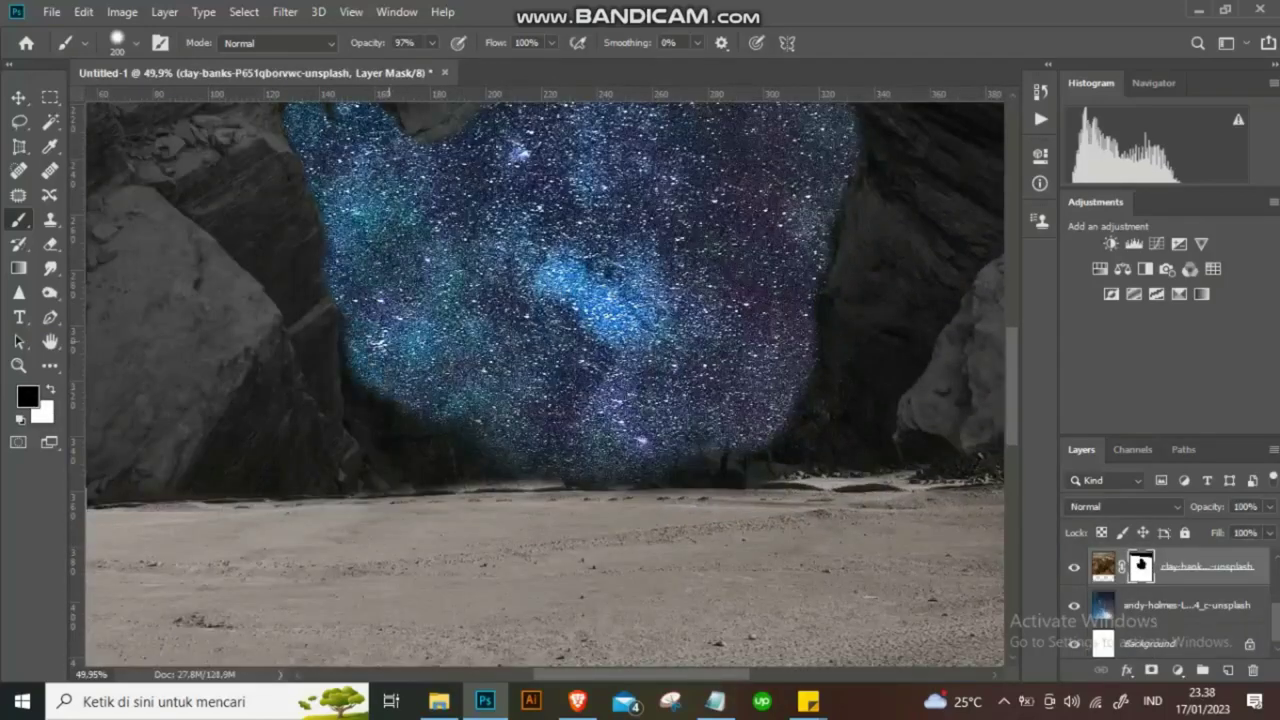
{"action": "mouse_move", "coordinate": [450, 470]}
{"action": "left_mouse_down"}
{"action": "mouse_move", "coordinate": [660, 465]}
{"action": "mouse_move", "coordinate": [790, 440]}
{"action": "mouse_move", "coordinate": [815, 400]}
{"action": "mouse_move", "coordinate": [720, 480]}
{"action": "left_mouse_up"}
{"action": "left_click_drag", "start_coordinate": [699, 437], "coordinate": [553, 441]}
{"action": "key", "text": "bracketleft"}
{"action": "scroll", "coordinate": [420, 383], "scroll_direction": "up", "scroll_amount": 3}
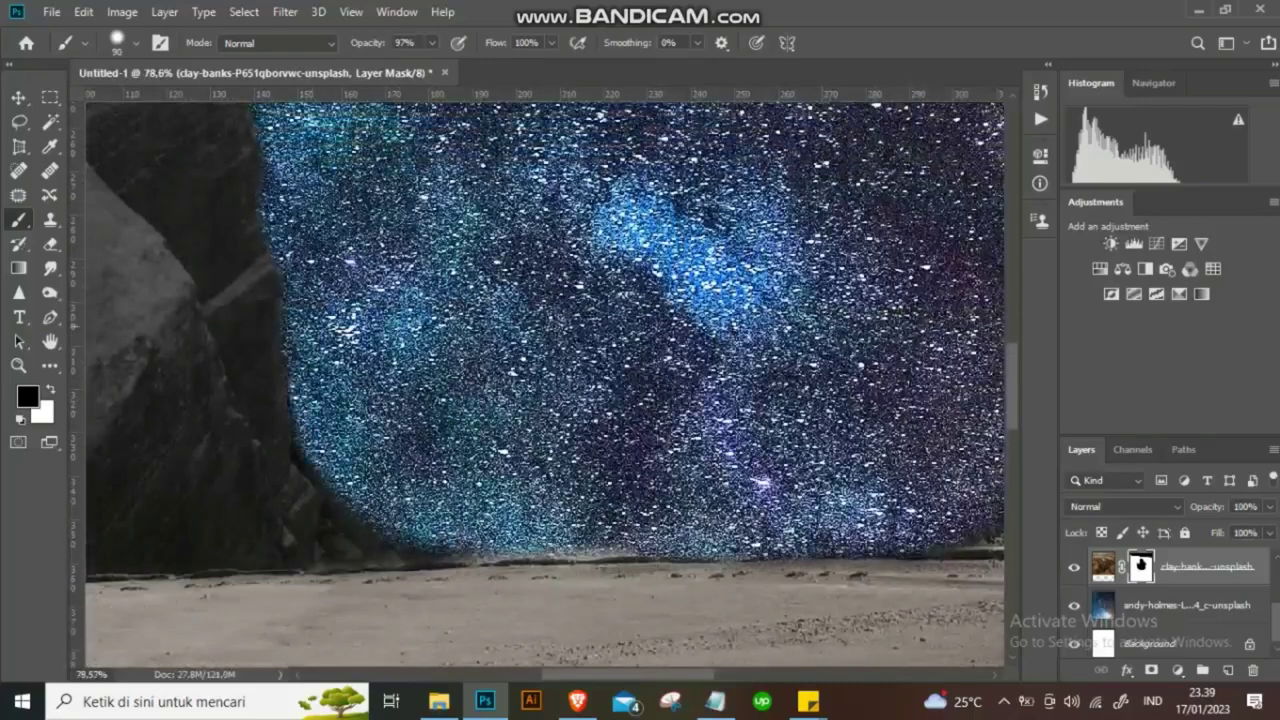
{"action": "mouse_move", "coordinate": [290, 380]}
{"action": "left_mouse_down"}
{"action": "mouse_move", "coordinate": [310, 470]}
{"action": "mouse_move", "coordinate": [370, 520]}
{"action": "mouse_move", "coordinate": [480, 558]}
{"action": "left_mouse_up"}
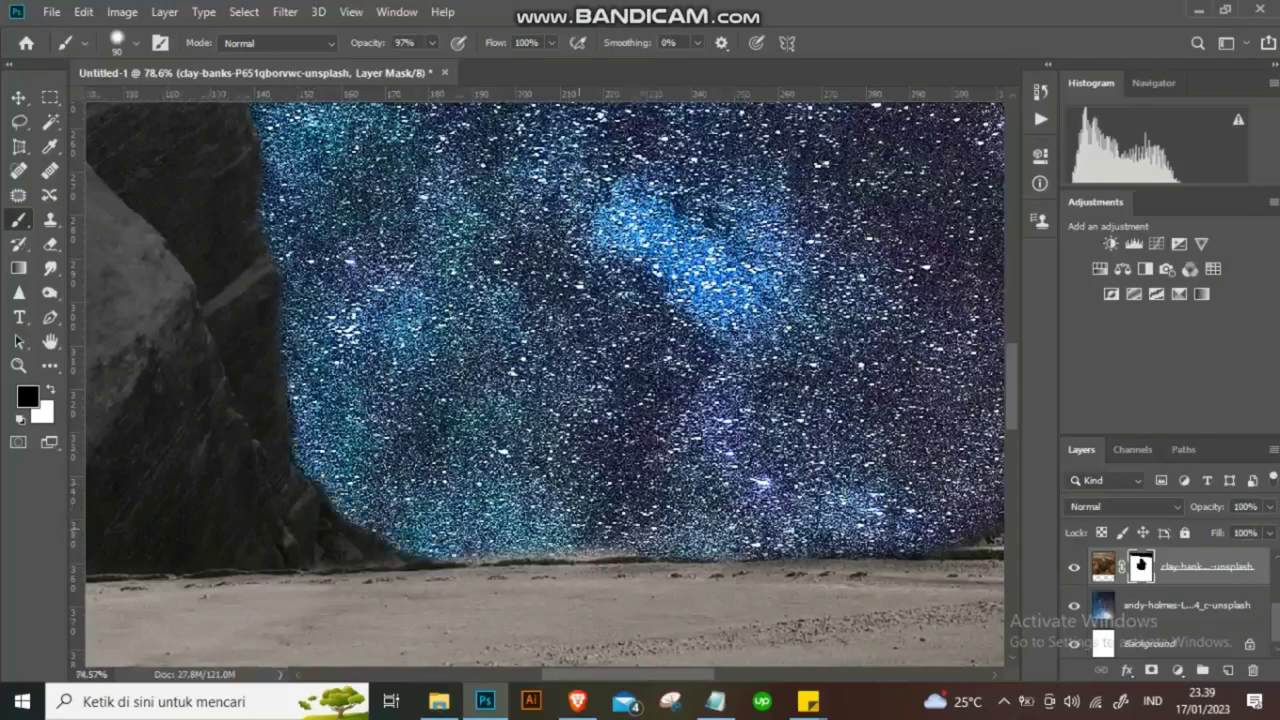
Reveal stars along the sky's right edge, then zoom out to view the result.
{"action": "scroll", "coordinate": [490, 500], "scroll_direction": "down", "scroll_amount": 4}
{"action": "scroll", "coordinate": [819, 500], "scroll_direction": "up", "scroll_amount": 4}
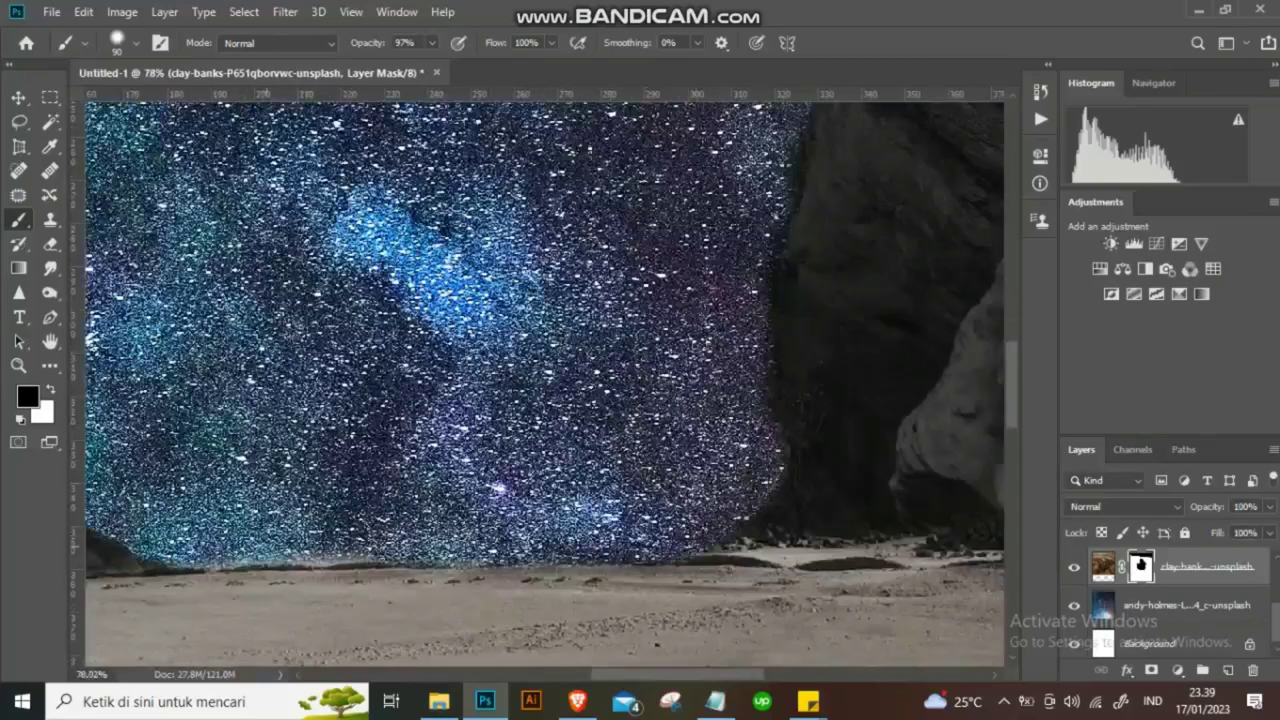
{"action": "scroll", "coordinate": [400, 550], "scroll_direction": "down", "scroll_amount": 3}
{"action": "scroll", "coordinate": [651, 300], "scroll_direction": "up", "scroll_amount": 3}
{"action": "left_click_drag", "start_coordinate": [621, 385], "coordinate": [640, 585]}
{"action": "scroll", "coordinate": [600, 560], "scroll_direction": "down", "scroll_amount": 2}
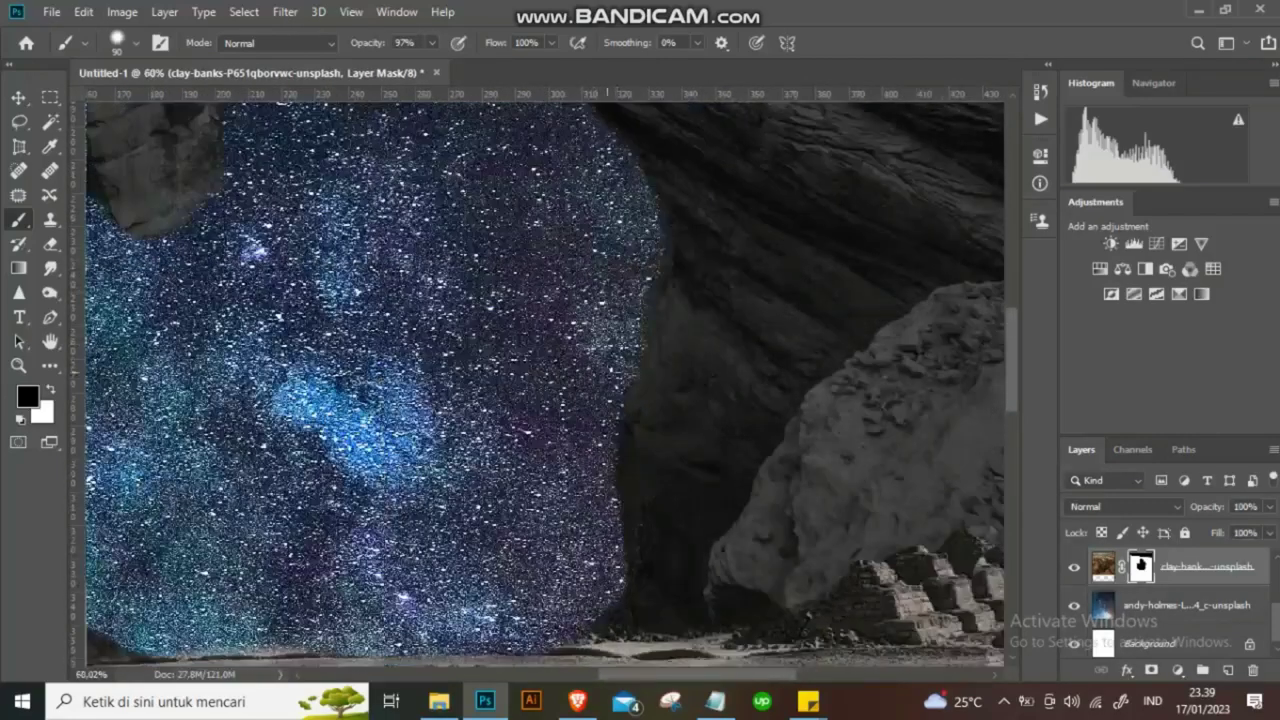
{"action": "scroll", "coordinate": [620, 510], "scroll_direction": "down", "scroll_amount": 2}
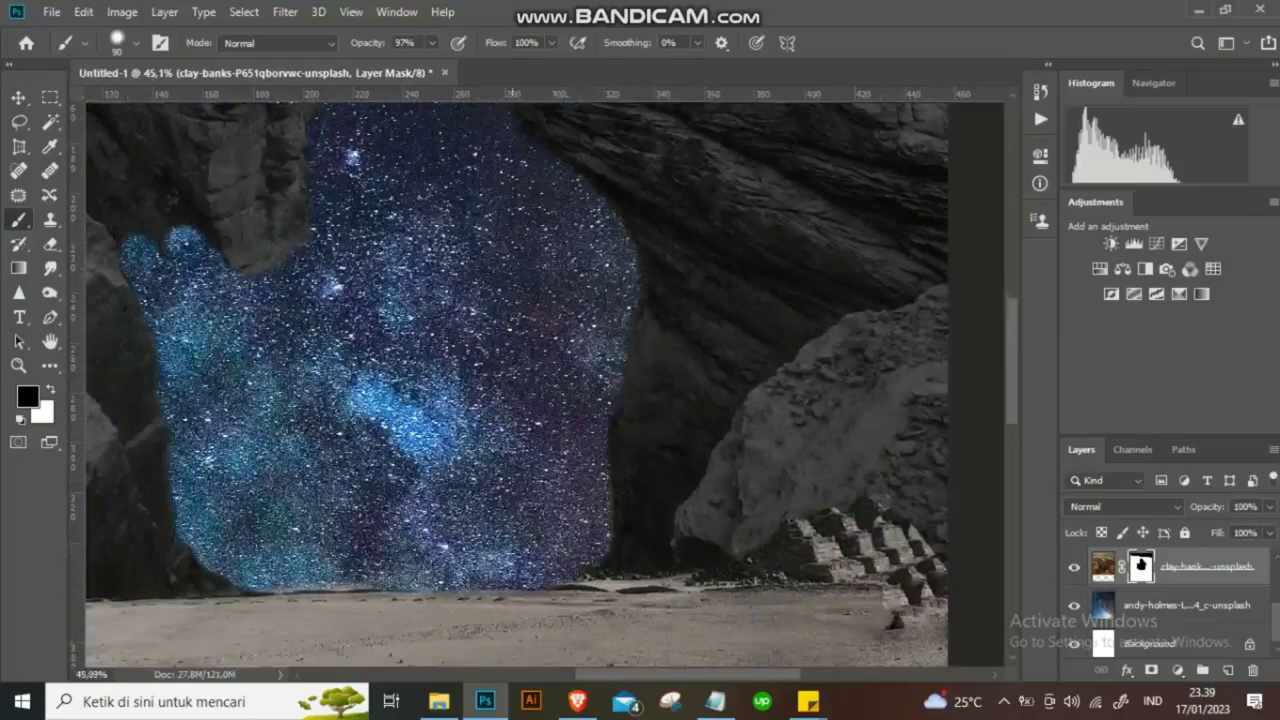
{"action": "scroll", "coordinate": [500, 380], "scroll_direction": "down", "scroll_amount": 4}
{"action": "scroll", "coordinate": [460, 380], "scroll_direction": "down", "scroll_amount": 3}
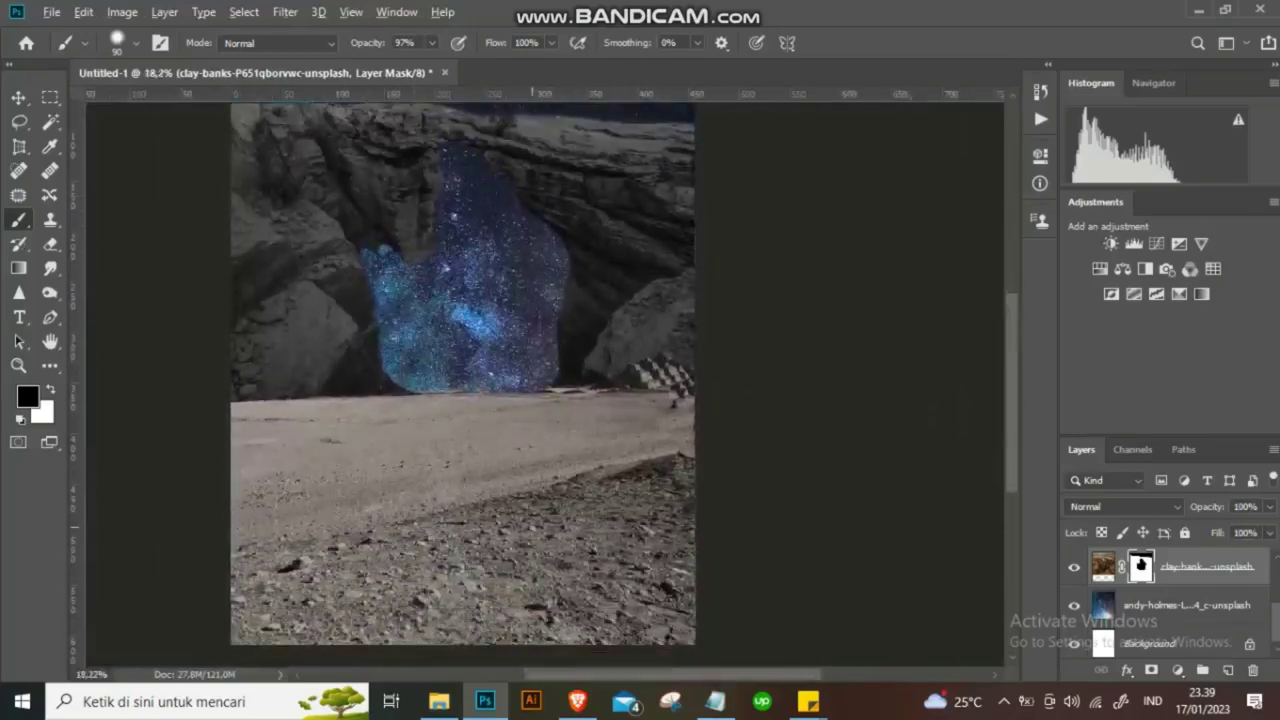
{"action": "scroll", "coordinate": [720, 488], "scroll_direction": "down", "scroll_amount": 1}
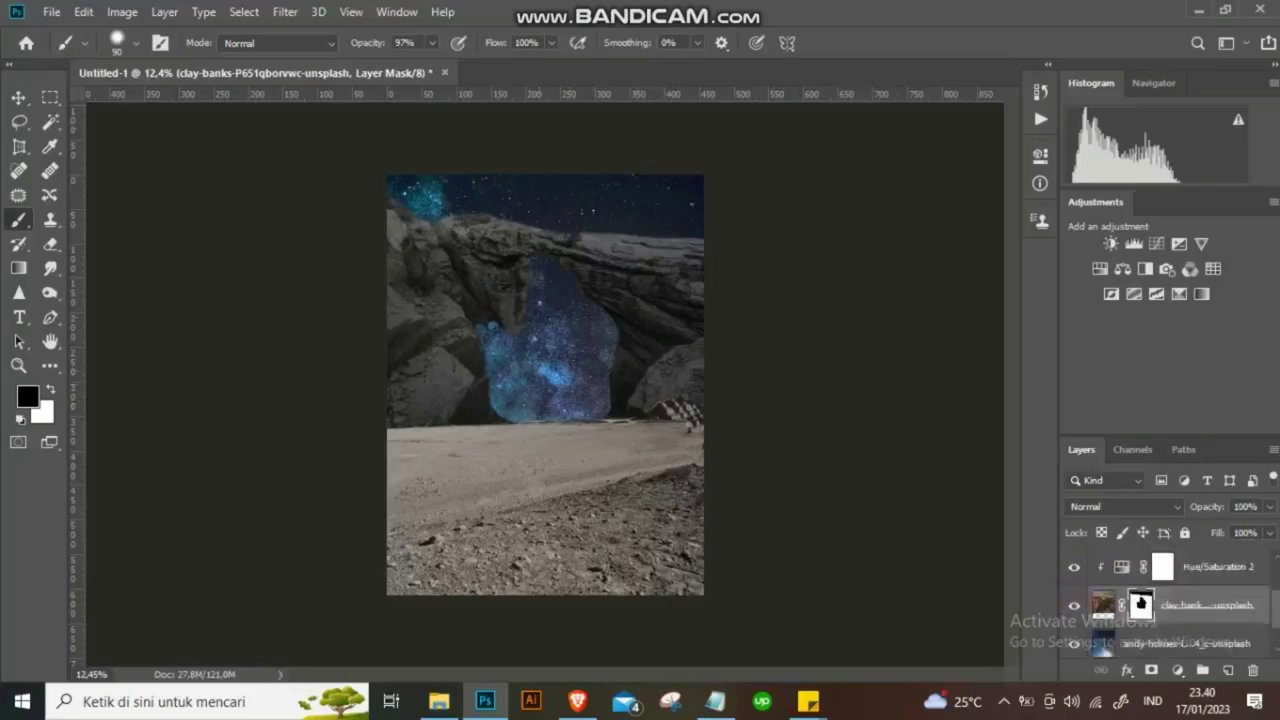
Add an Exposure layer clipped to the rocks at +1,89 with its mask inverted to black.
{"action": "left_click", "coordinate": [1178, 670]}
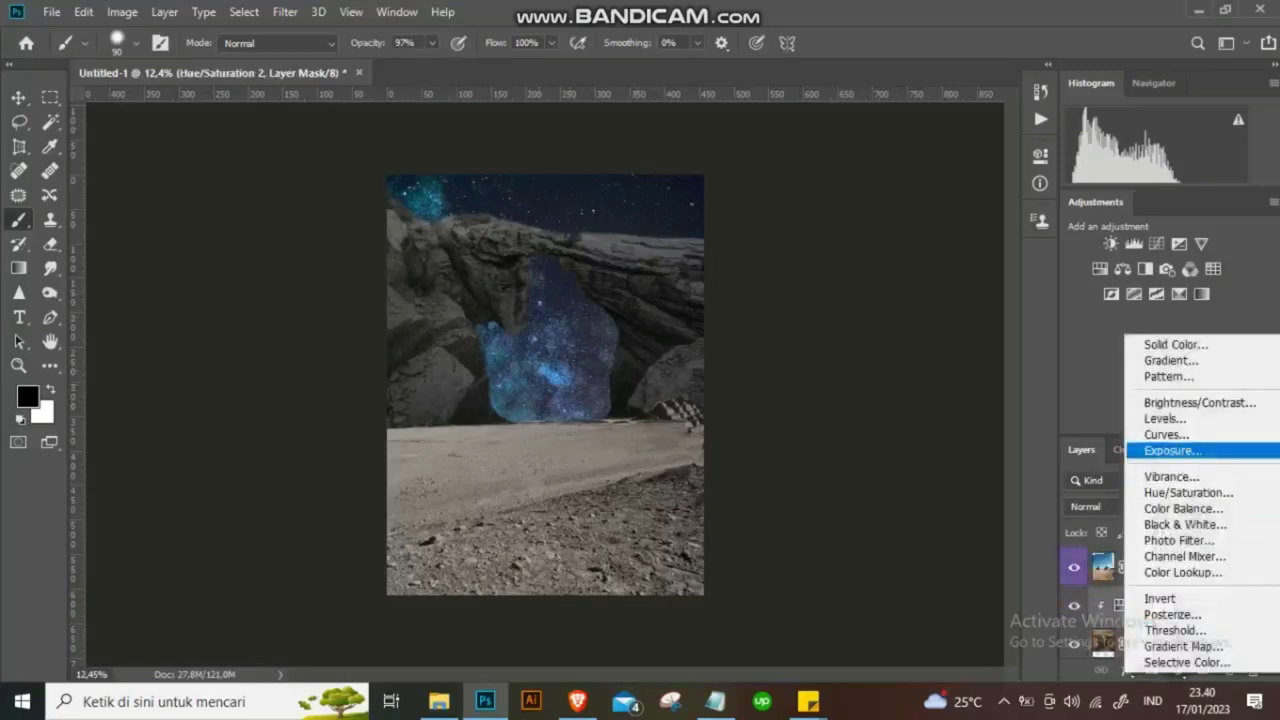
{"action": "left_click", "coordinate": [1172, 450]}
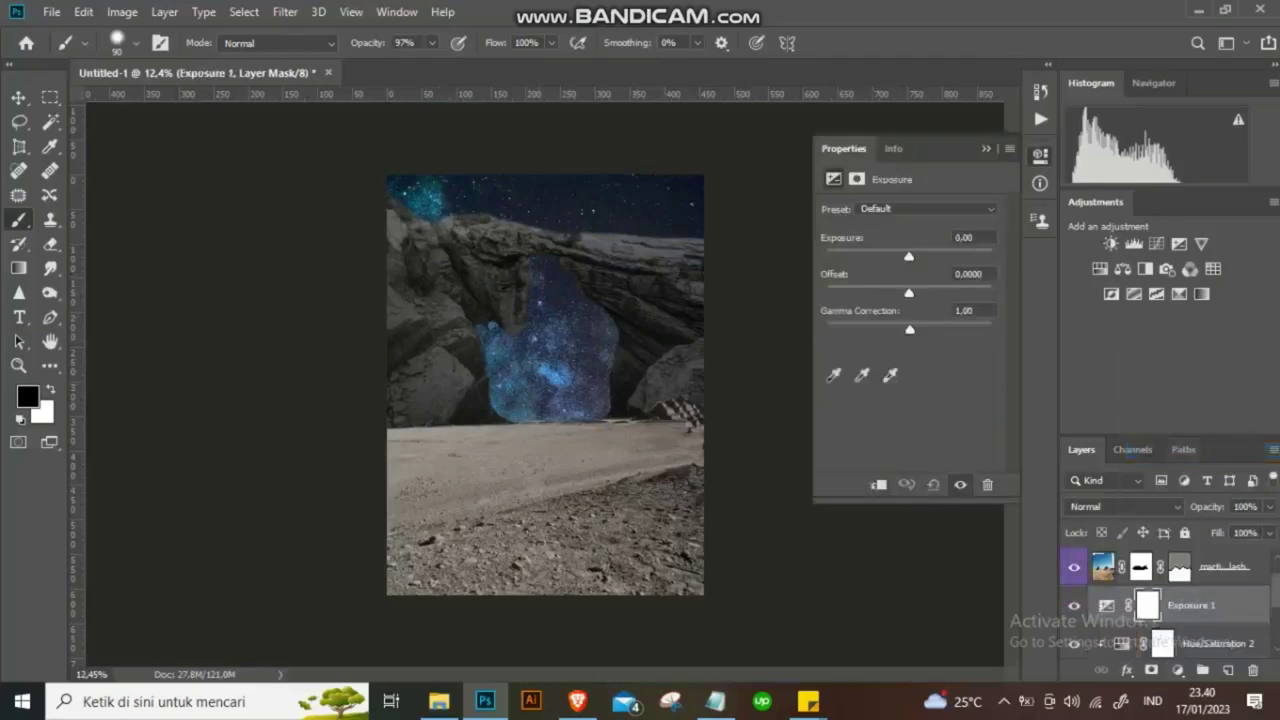
{"action": "left_click", "coordinate": [879, 484]}
{"action": "left_click_drag", "start_coordinate": [909, 256], "coordinate": [932, 256]}
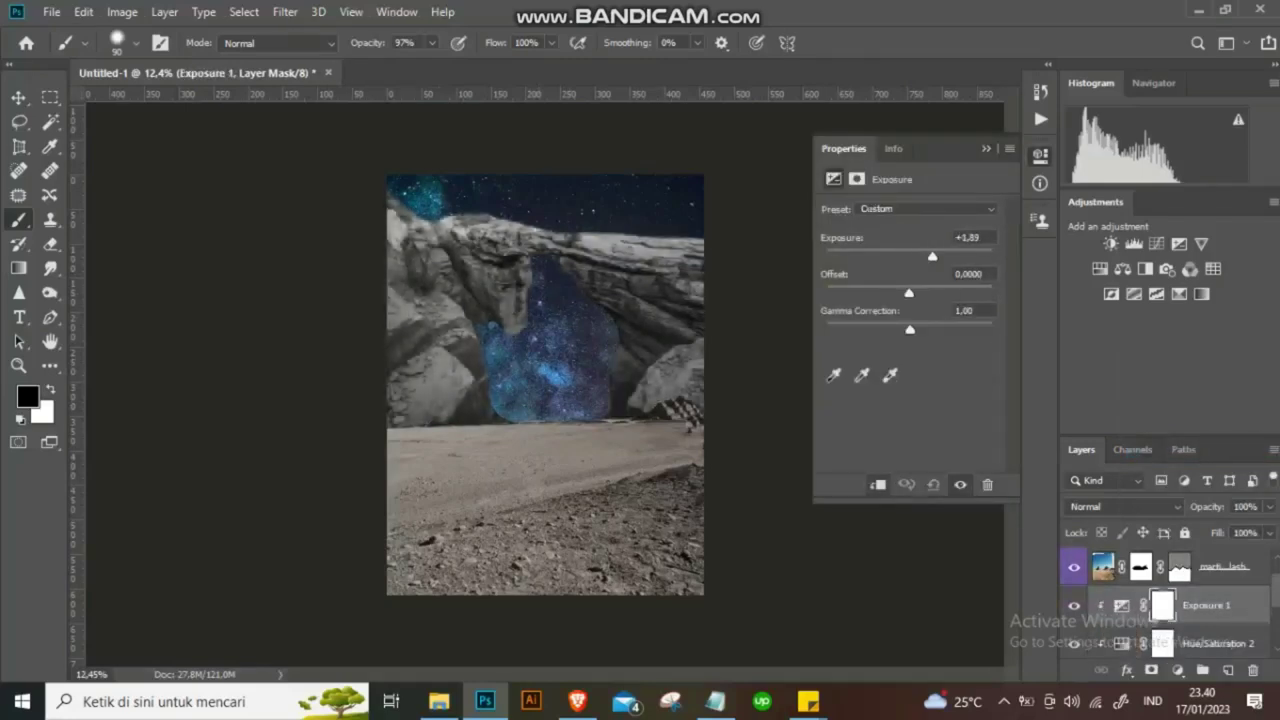
{"action": "left_click", "coordinate": [857, 179]}
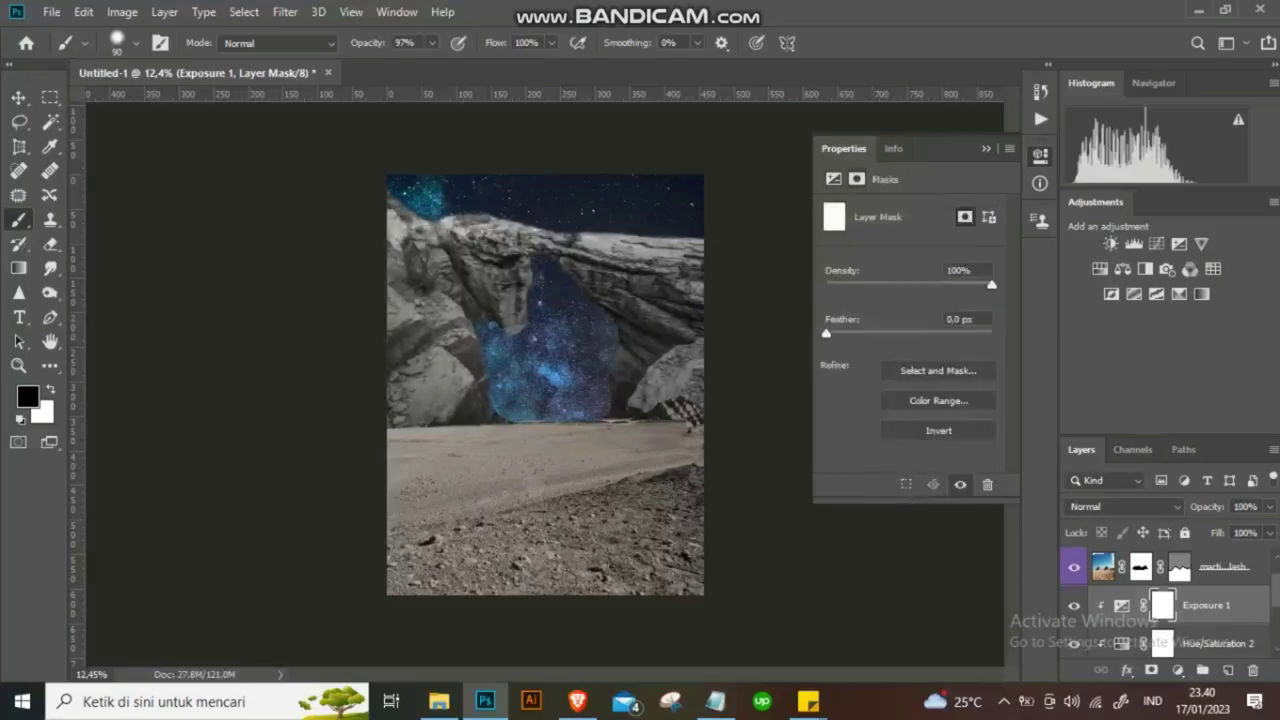
{"action": "key", "text": "ctrl+i"}
With a white 500 brush, brighten the upper rock ridge and left edge of the opening.
{"action": "key", "text": "x"}
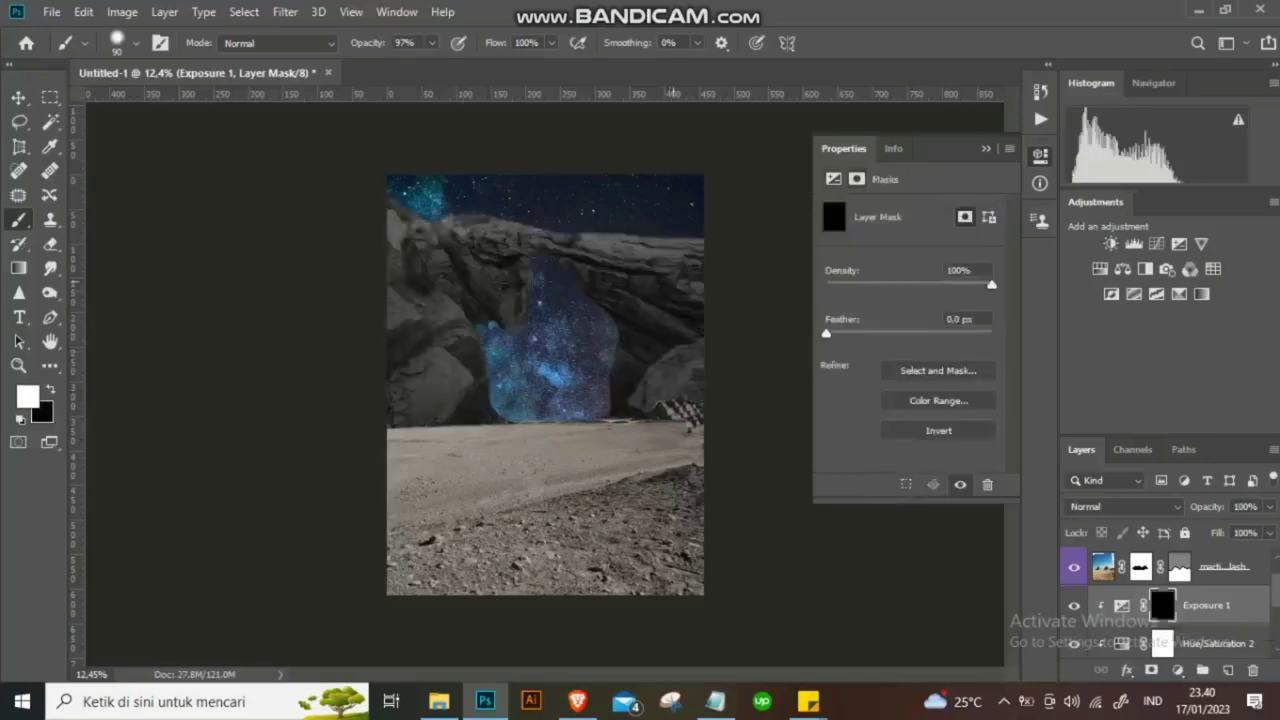
{"action": "key", "text": "bracketright"}
{"action": "key", "text": "bracketright"}
{"action": "key", "text": "bracketright"}
{"action": "mouse_move", "coordinate": [600, 245]}
{"action": "left_mouse_down"}
{"action": "mouse_move", "coordinate": [700, 248]}
{"action": "mouse_move", "coordinate": [700, 285]}
{"action": "left_mouse_up"}
{"action": "mouse_move", "coordinate": [395, 220]}
{"action": "left_mouse_down"}
{"action": "mouse_move", "coordinate": [425, 205]}
{"action": "mouse_move", "coordinate": [650, 245]}
{"action": "left_mouse_up"}
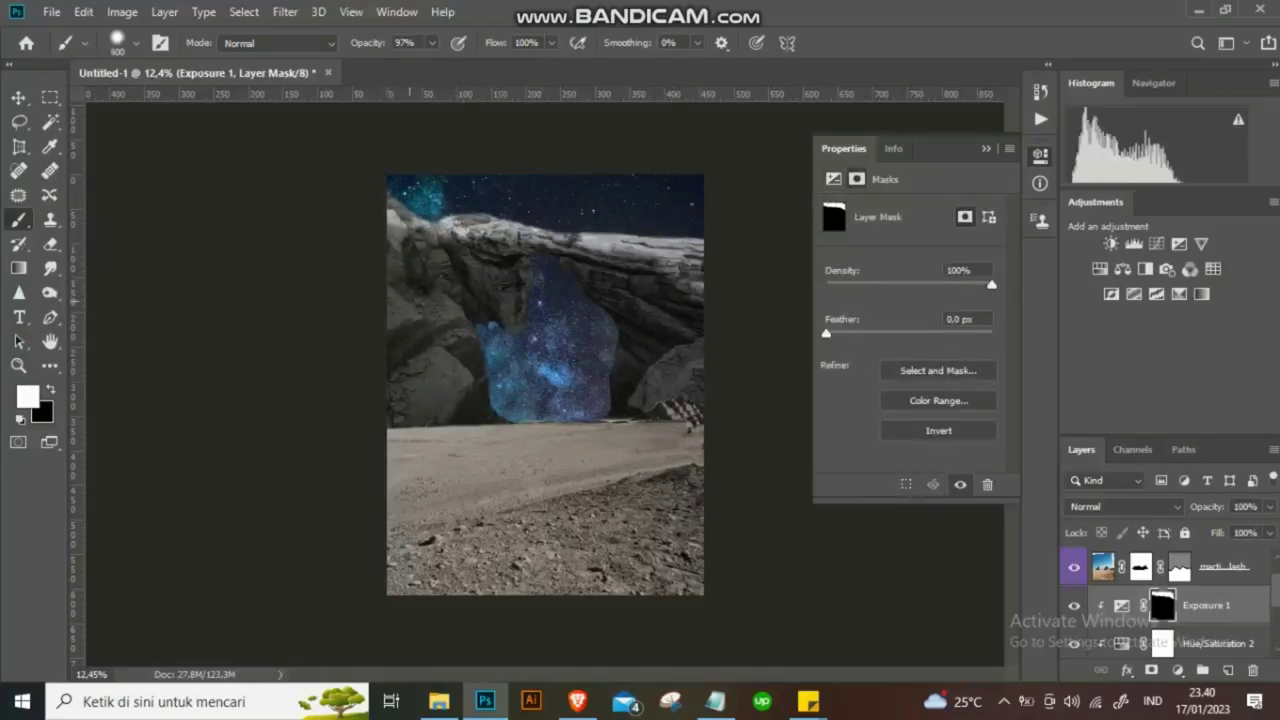
{"action": "left_click_drag", "start_coordinate": [410, 300], "coordinate": [392, 315]}
{"action": "scroll", "coordinate": [533, 377], "scroll_direction": "up", "scroll_amount": 3}
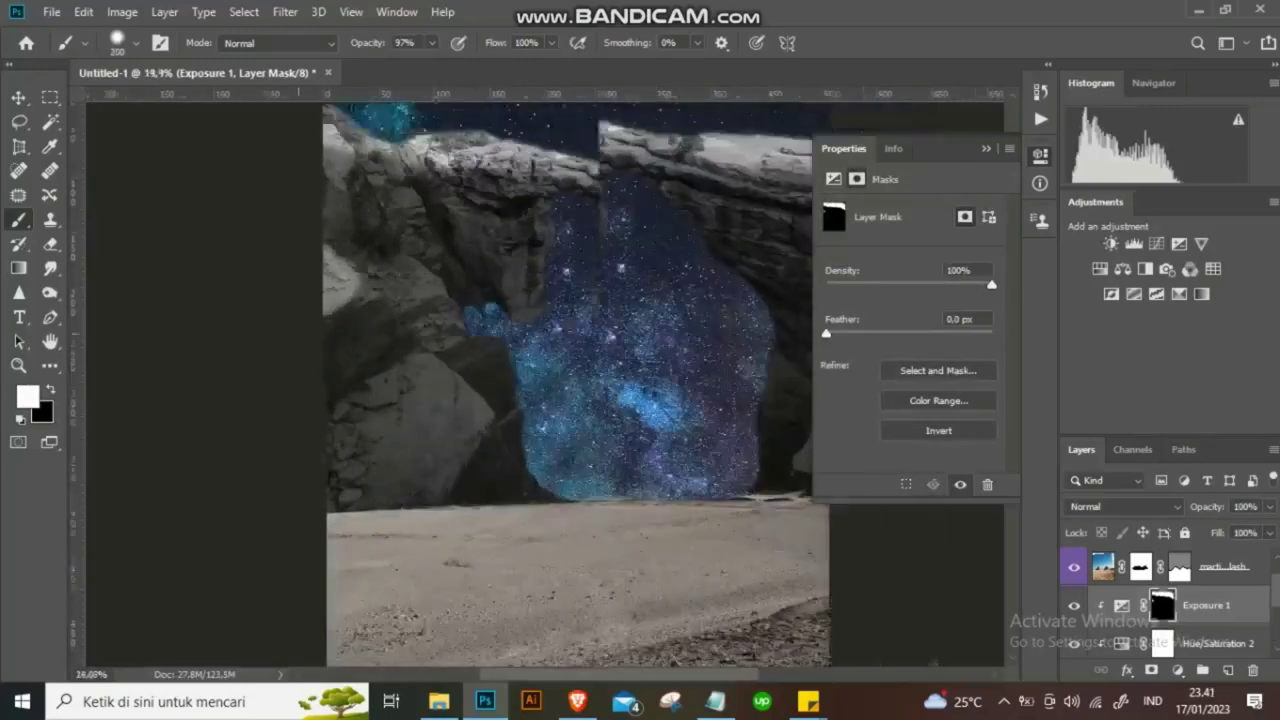
{"action": "scroll", "coordinate": [533, 377], "scroll_direction": "down", "scroll_amount": 1}
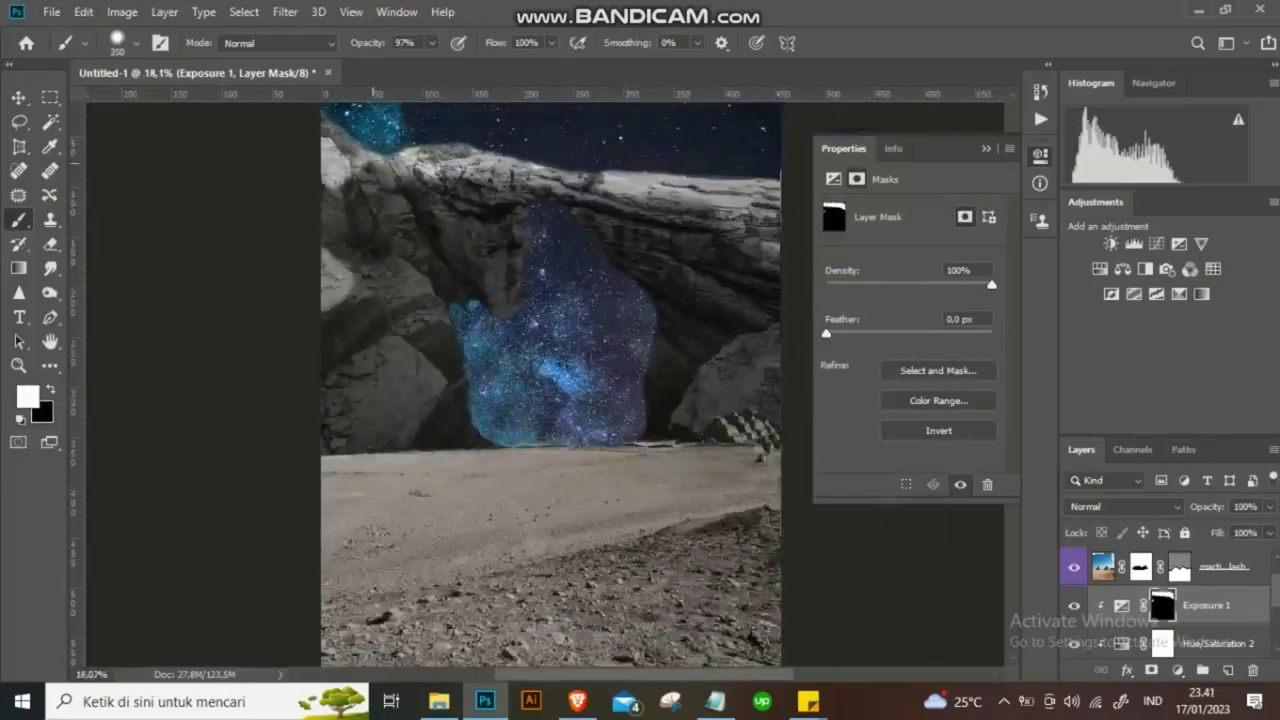
With a 150 brush, brighten the rock ridge across the top of the arch.
{"action": "key", "text": "bracketleft"}
{"action": "key", "text": "bracketleft"}
{"action": "key", "text": "bracketleft"}
{"action": "left_click", "coordinate": [372, 172]}
{"action": "left_click_drag", "start_coordinate": [394, 175], "coordinate": [630, 200]}
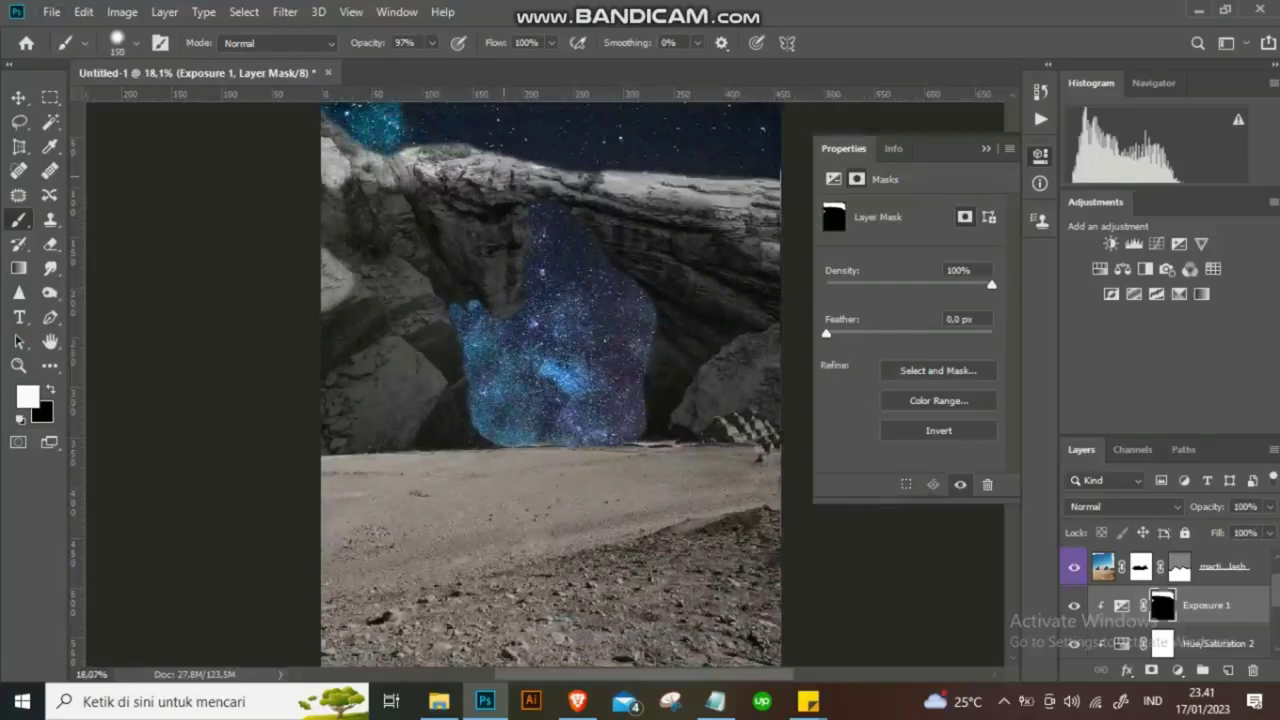
{"action": "scroll", "coordinate": [560, 430], "scroll_direction": "down", "scroll_amount": 2}
{"action": "scroll", "coordinate": [560, 430], "scroll_direction": "up", "scroll_amount": 3}
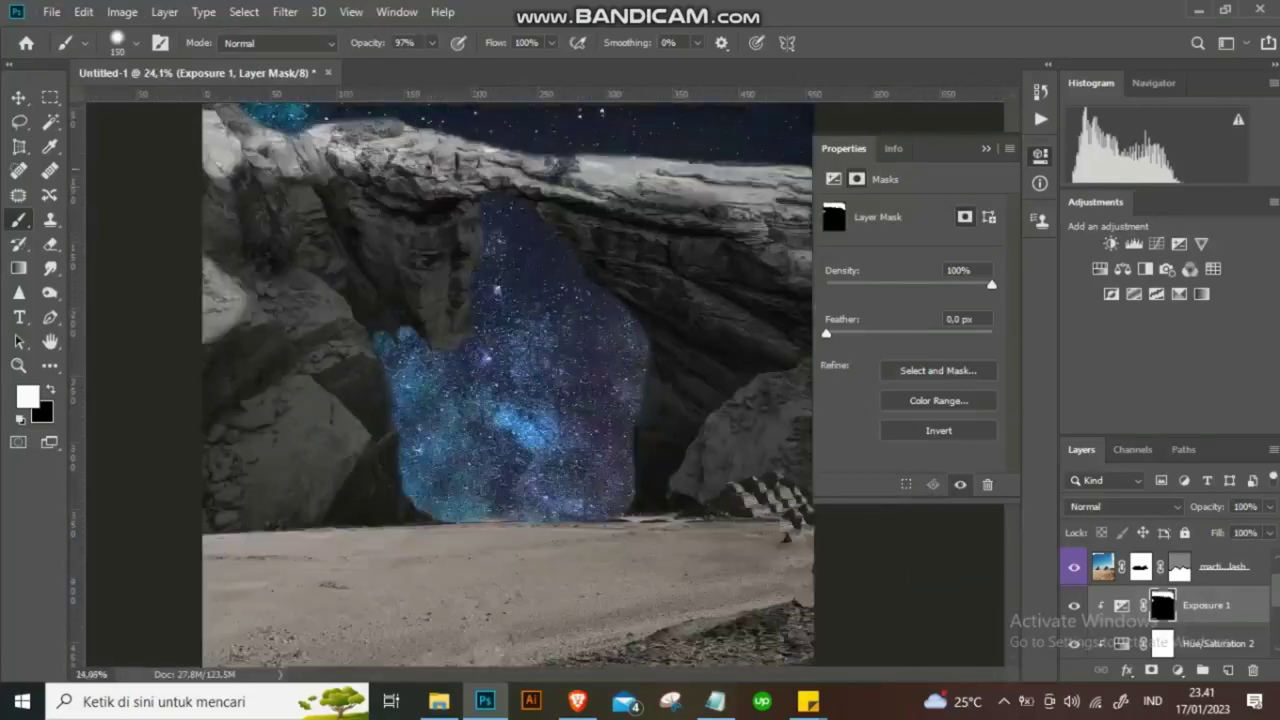
{"action": "scroll", "coordinate": [560, 430], "scroll_direction": "down", "scroll_amount": 2}
{"action": "scroll", "coordinate": [416, 359], "scroll_direction": "up", "scroll_amount": 1}
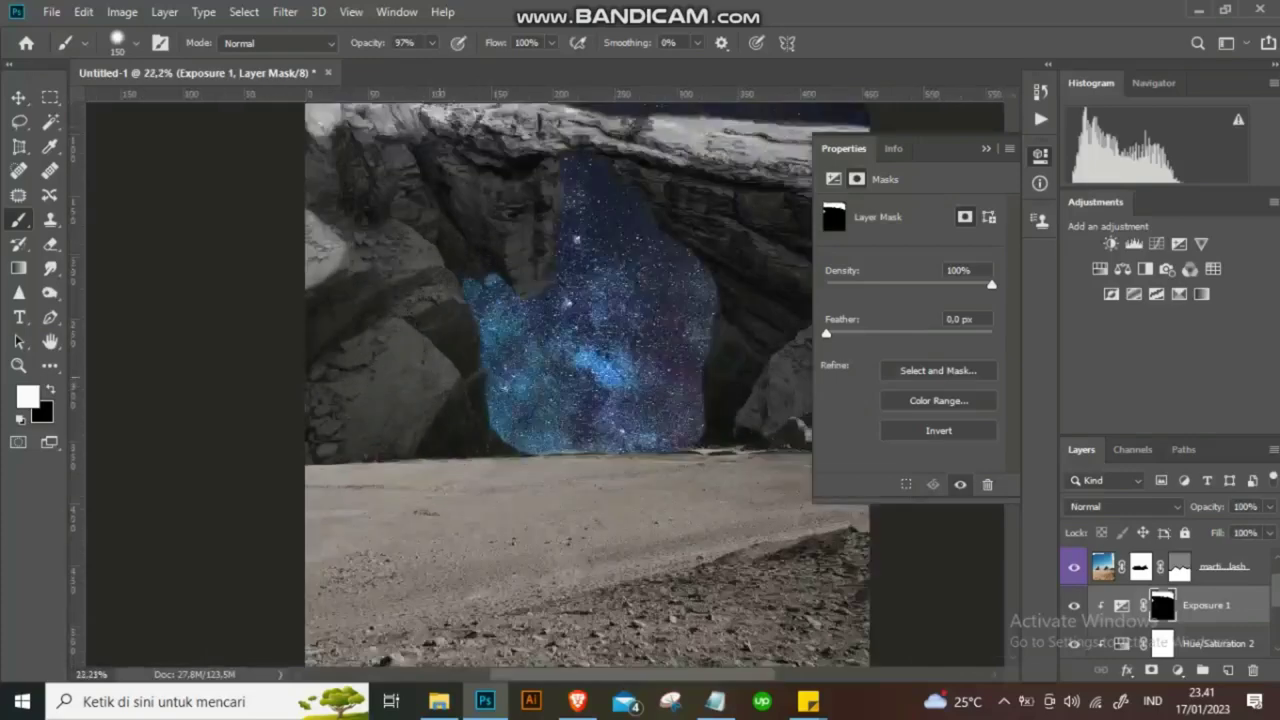
Brighten the pale rock face at the lower left.
{"action": "mouse_move", "coordinate": [370, 430]}
{"action": "left_mouse_down"}
{"action": "mouse_move", "coordinate": [450, 345]}
{"action": "mouse_move", "coordinate": [370, 385]}
{"action": "mouse_move", "coordinate": [395, 335]}
{"action": "mouse_move", "coordinate": [345, 375]}
{"action": "mouse_move", "coordinate": [318, 455]}
{"action": "left_mouse_up"}
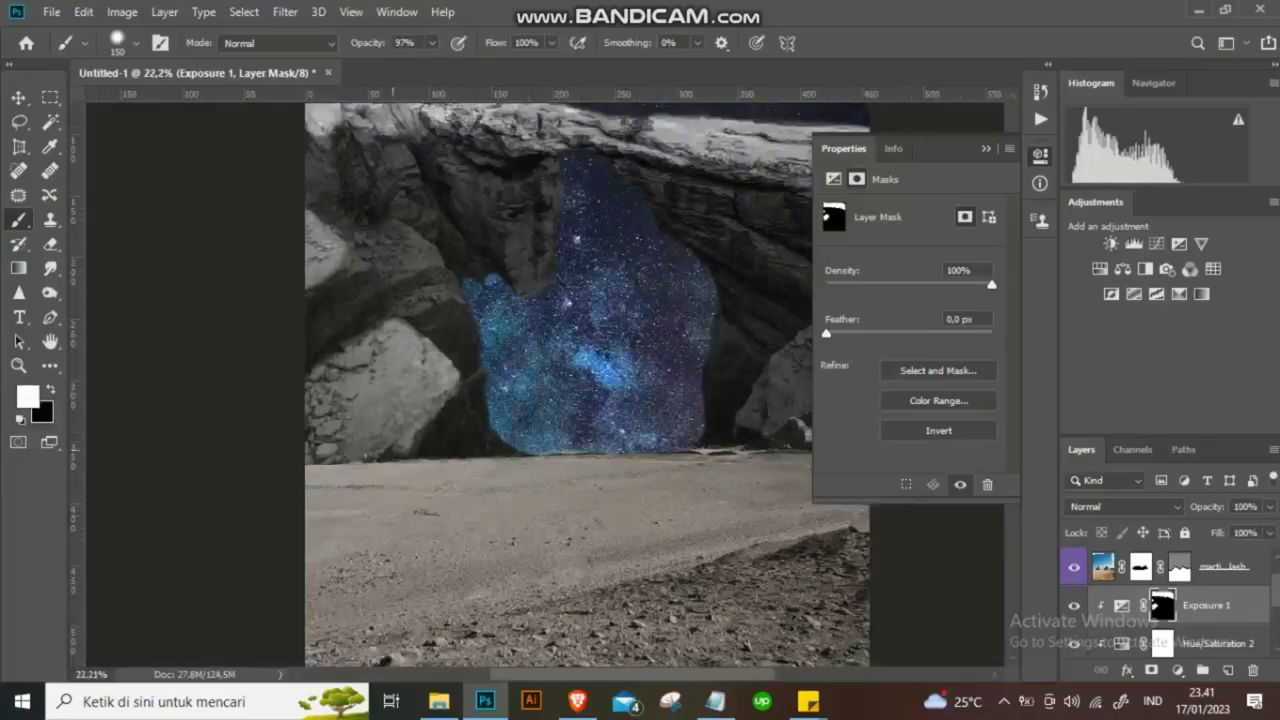
{"action": "scroll", "coordinate": [540, 380], "scroll_direction": "down", "scroll_amount": 3}
{"action": "scroll", "coordinate": [540, 380], "scroll_direction": "down", "scroll_amount": 2}
{"action": "scroll", "coordinate": [540, 380], "scroll_direction": "up", "scroll_amount": 2}
{"action": "scroll", "coordinate": [540, 380], "scroll_direction": "up", "scroll_amount": 5}
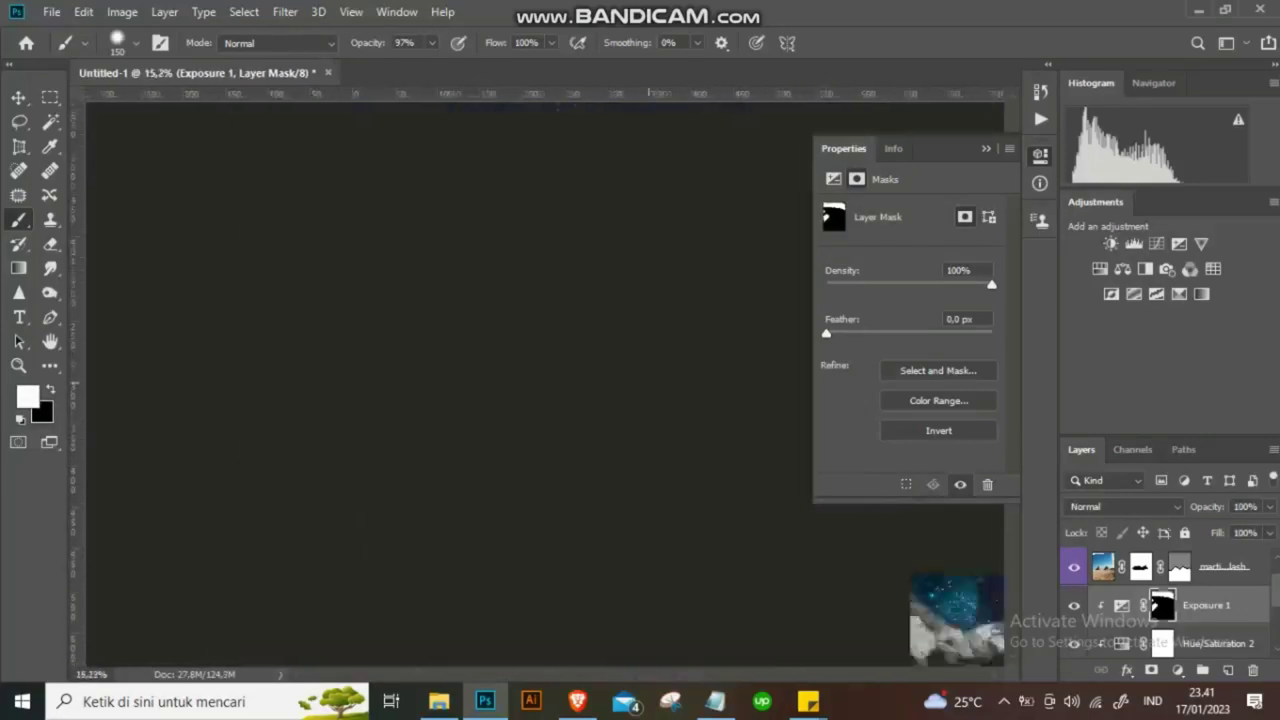
{"action": "scroll", "coordinate": [540, 380], "scroll_direction": "up", "scroll_amount": 2}
{"action": "scroll", "coordinate": [540, 380], "scroll_direction": "up", "scroll_amount": 1}
{"action": "scroll", "coordinate": [540, 380], "scroll_direction": "up", "scroll_amount": 1}
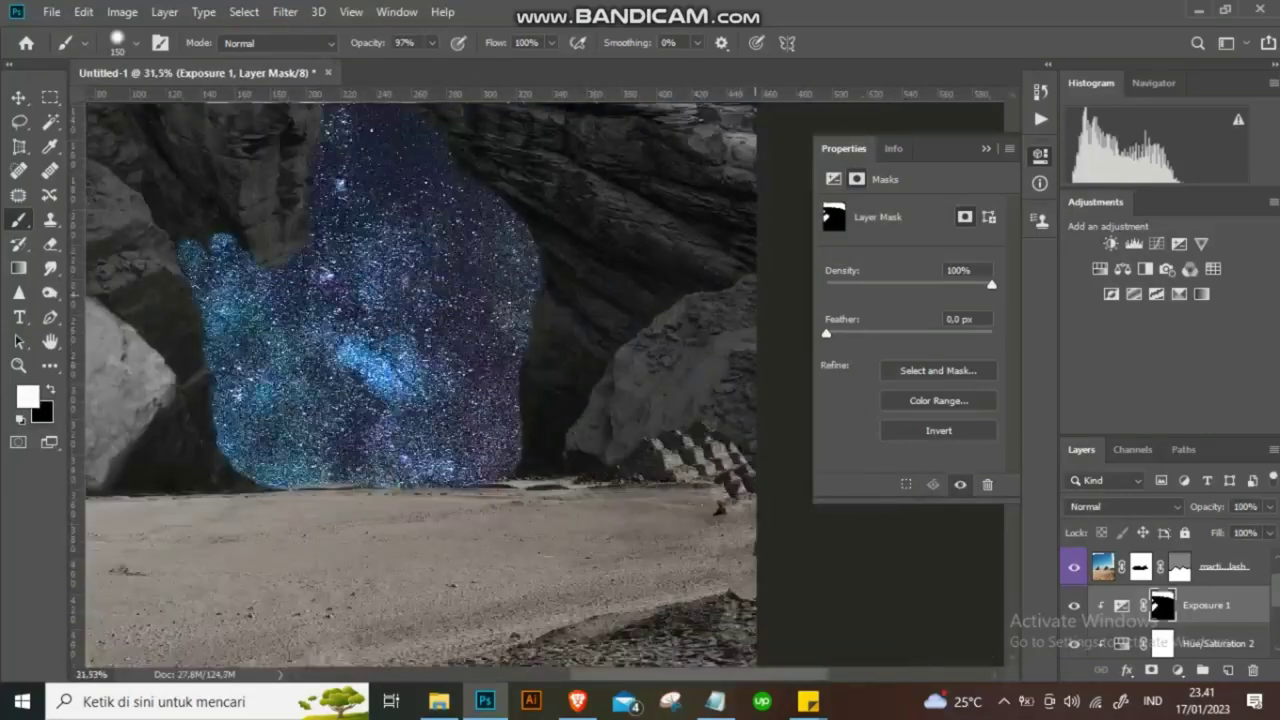
Set brush opacity to 47% and paint black to tone down the left rock's brightening.
{"action": "left_click", "coordinate": [432, 43]}
{"action": "mouse_move", "coordinate": [730, 330]}
{"action": "left_mouse_down"}
{"action": "mouse_move", "coordinate": [690, 330]}
{"action": "mouse_move", "coordinate": [680, 310]}
{"action": "mouse_move", "coordinate": [600, 420]}
{"action": "mouse_move", "coordinate": [740, 450]}
{"action": "left_mouse_up"}
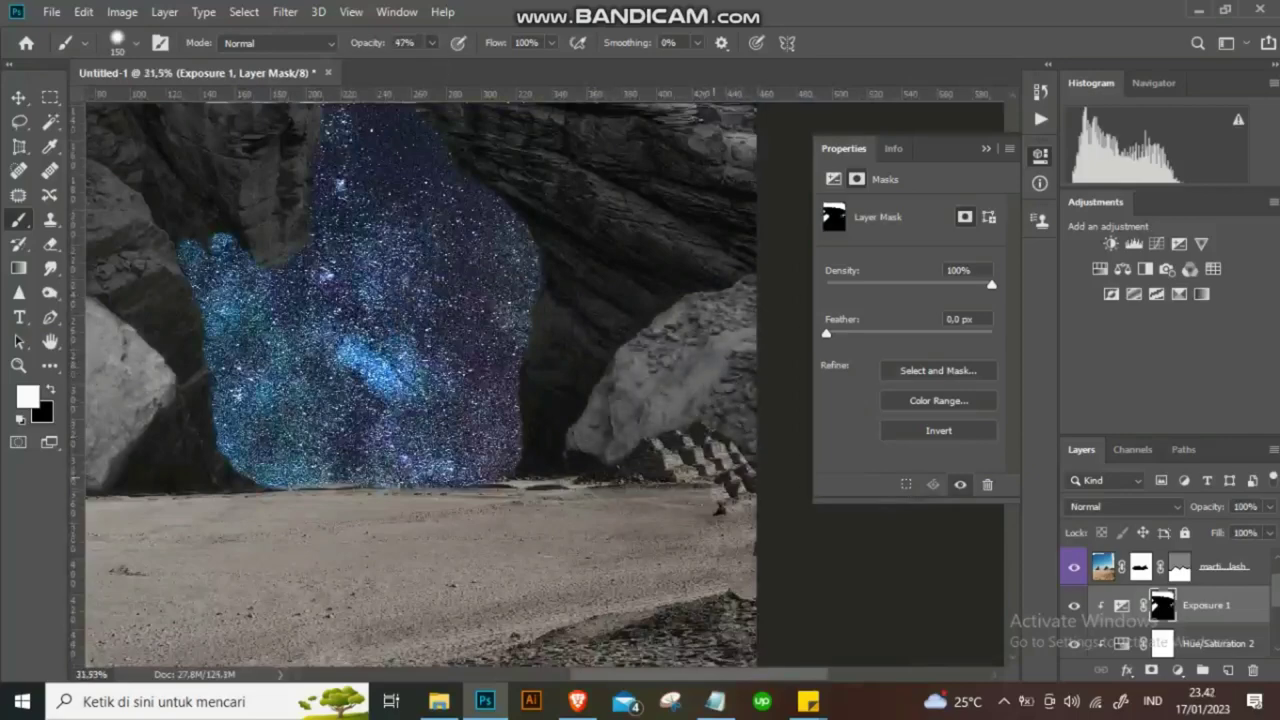
{"action": "scroll", "coordinate": [720, 400], "scroll_direction": "down", "scroll_amount": 2}
{"action": "scroll", "coordinate": [720, 400], "scroll_direction": "down", "scroll_amount": 1}
{"action": "key", "text": "x"}
{"action": "scroll", "coordinate": [375, 430], "scroll_direction": "up", "scroll_amount": 2}
{"action": "scroll", "coordinate": [375, 430], "scroll_direction": "up", "scroll_amount": 1}
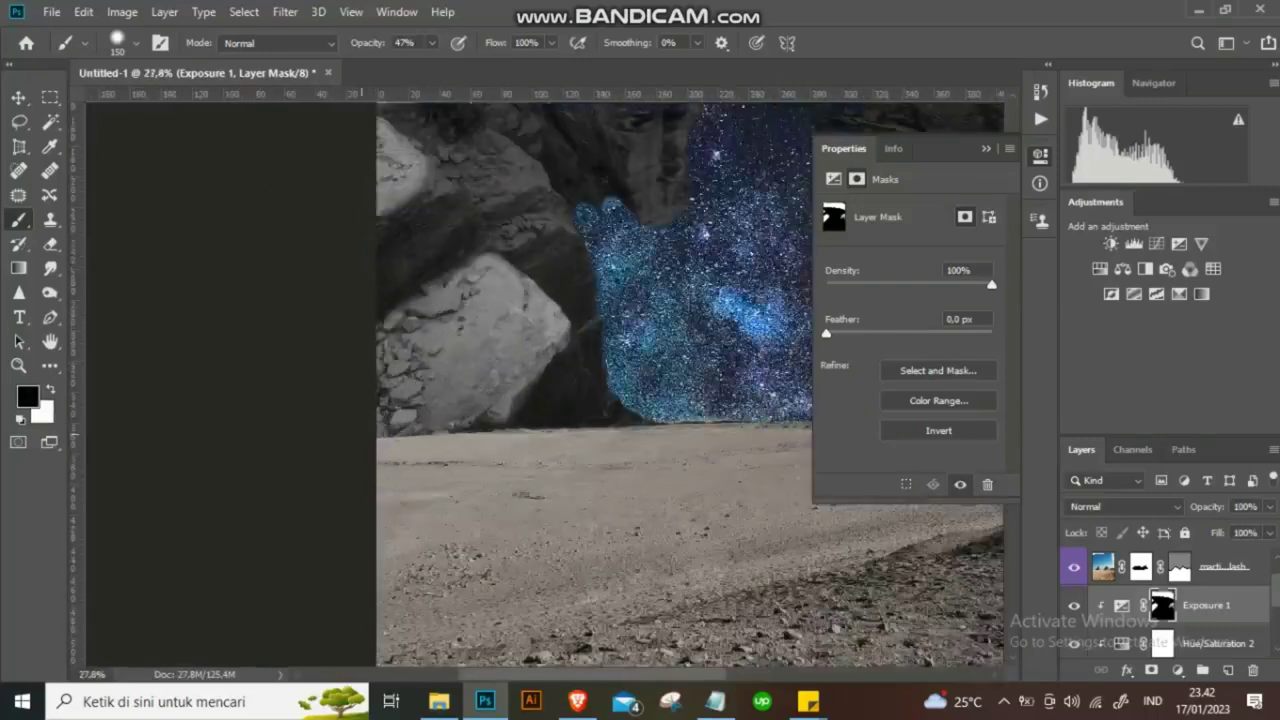
{"action": "mouse_move", "coordinate": [382, 424]}
{"action": "left_mouse_down"}
{"action": "mouse_move", "coordinate": [453, 286]}
{"action": "mouse_move", "coordinate": [530, 300]}
{"action": "mouse_move", "coordinate": [548, 343]}
{"action": "mouse_move", "coordinate": [500, 330]}
{"action": "mouse_move", "coordinate": [414, 418]}
{"action": "mouse_move", "coordinate": [474, 430]}
{"action": "left_mouse_up"}
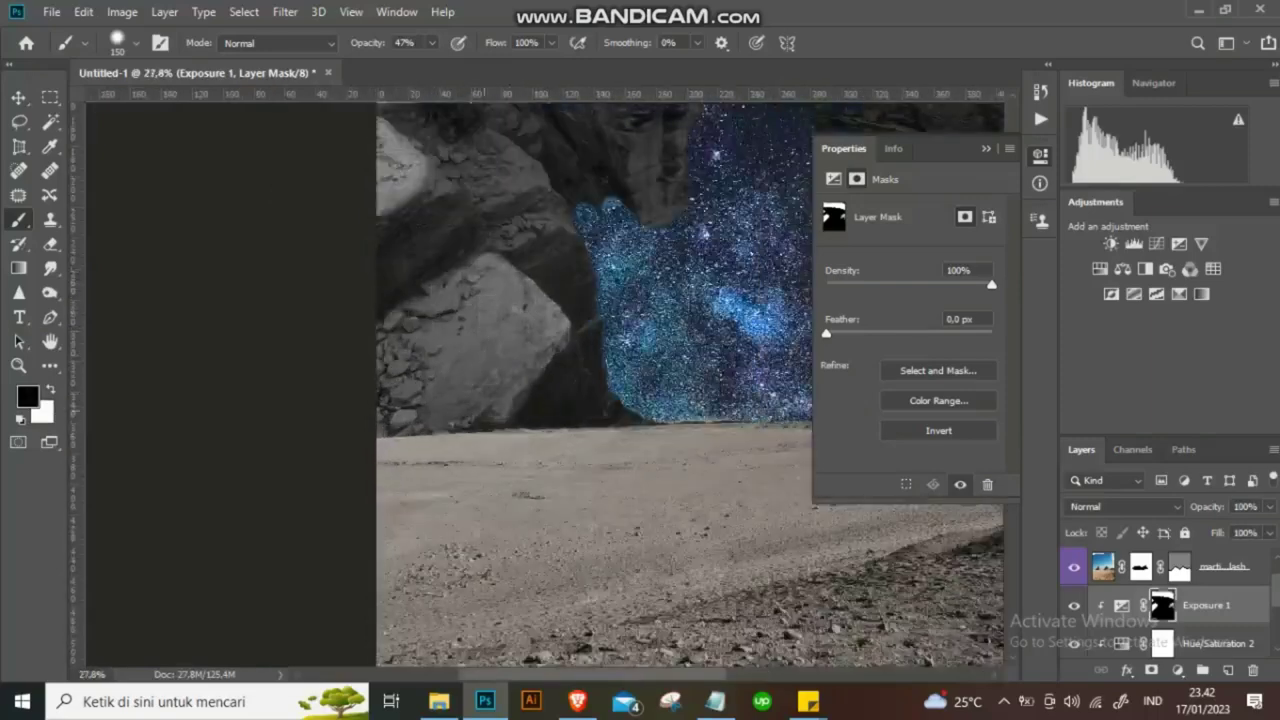
Back on the Exposure 1 mask, paint white to brighten a thin strip along the arch edge.
{"action": "scroll", "coordinate": [660, 400], "scroll_direction": "up", "scroll_amount": 1}
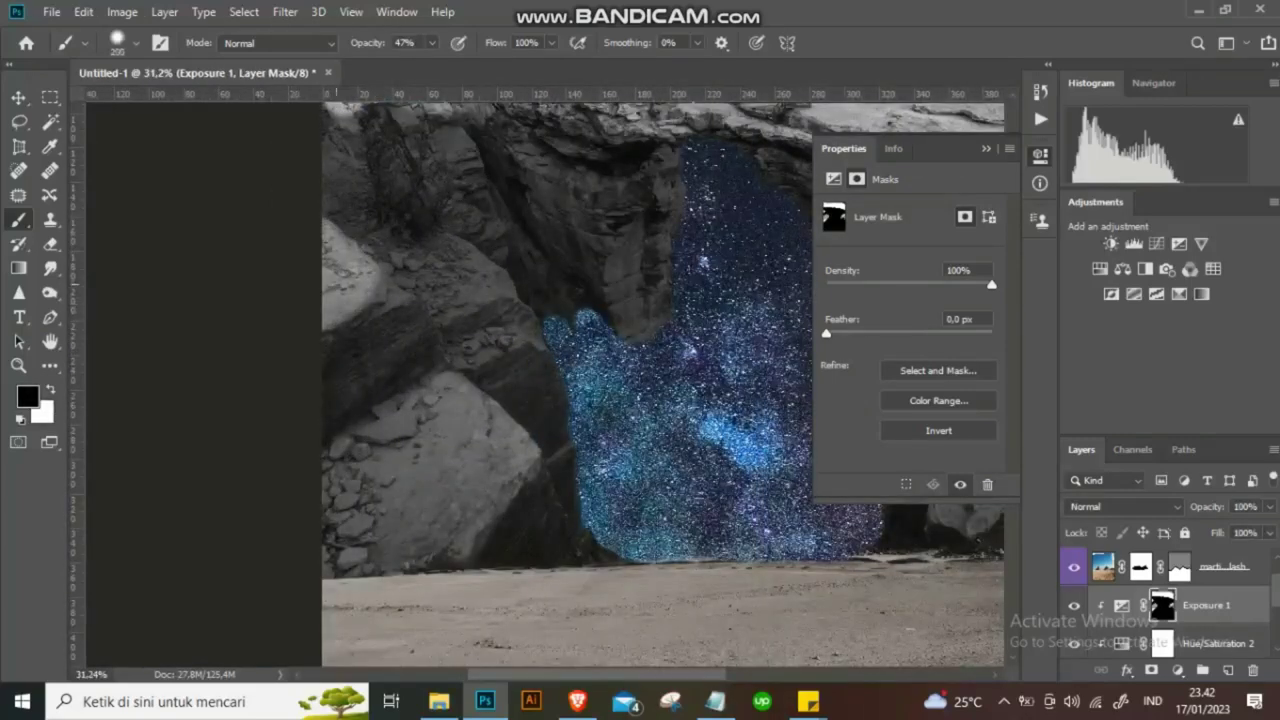
{"action": "scroll", "coordinate": [660, 390], "scroll_direction": "down", "scroll_amount": 2}
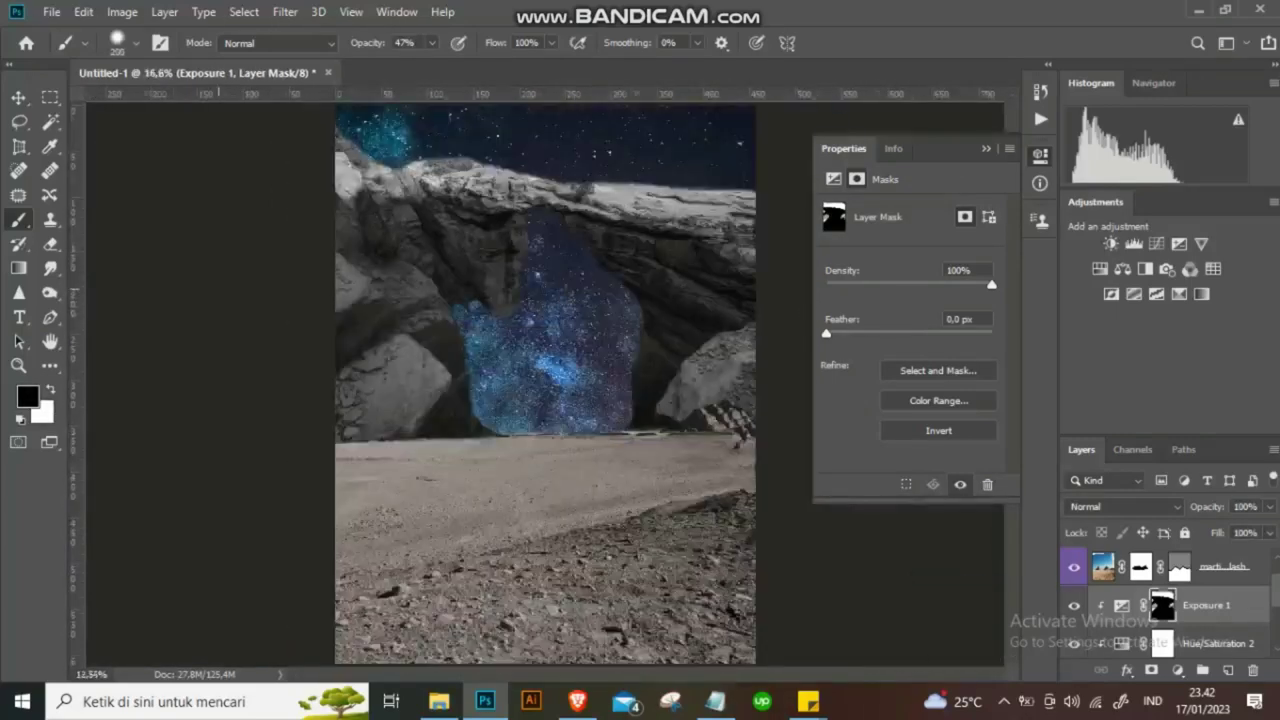
{"action": "scroll", "coordinate": [545, 384], "scroll_direction": "down", "scroll_amount": 1}
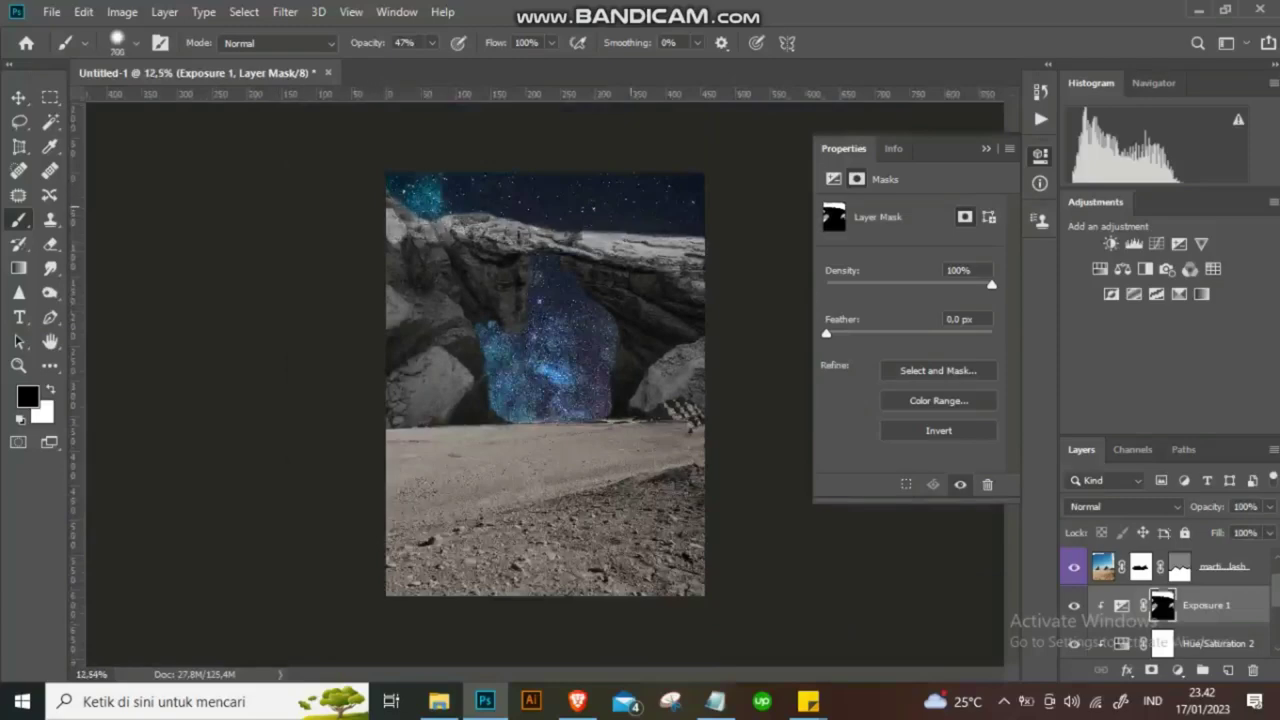
{"action": "scroll", "coordinate": [660, 260], "scroll_direction": "down", "scroll_amount": 1}
{"action": "scroll", "coordinate": [545, 380], "scroll_direction": "up", "scroll_amount": 2}
{"action": "scroll", "coordinate": [545, 380], "scroll_direction": "up", "scroll_amount": 1}
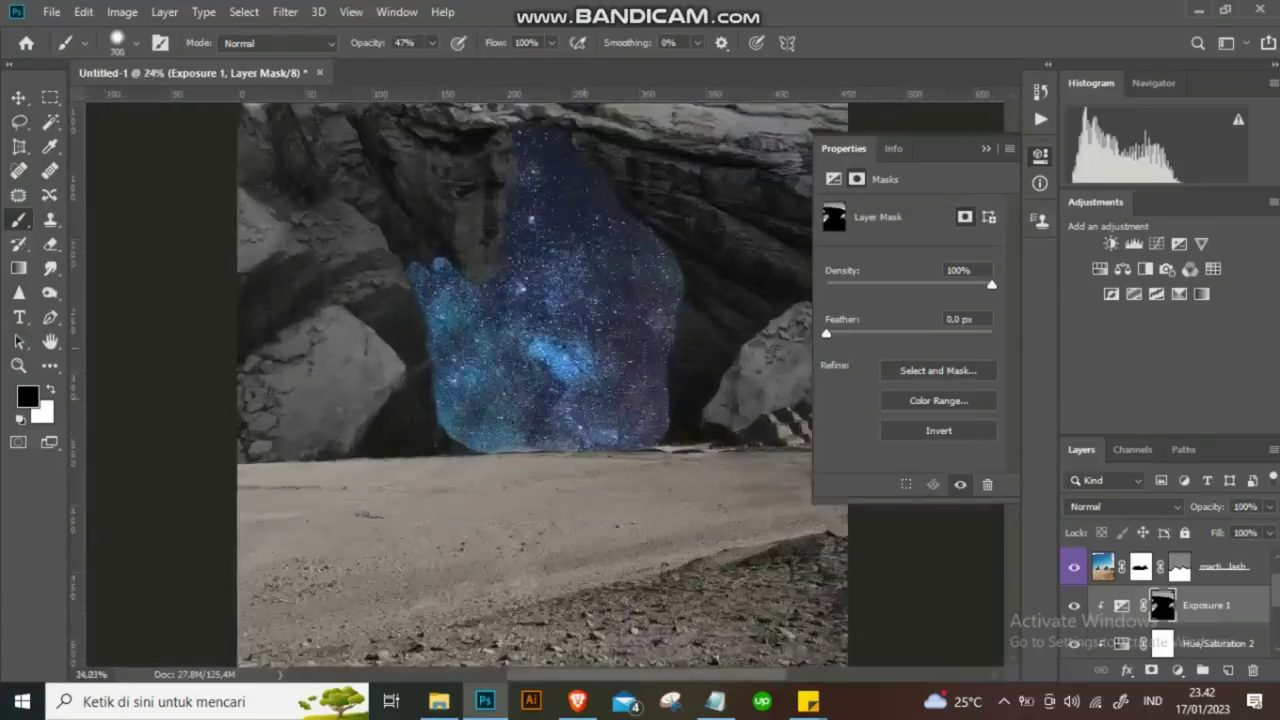
{"action": "scroll", "coordinate": [545, 380], "scroll_direction": "up", "scroll_amount": 1}
{"action": "scroll", "coordinate": [540, 380], "scroll_direction": "up", "scroll_amount": 3}
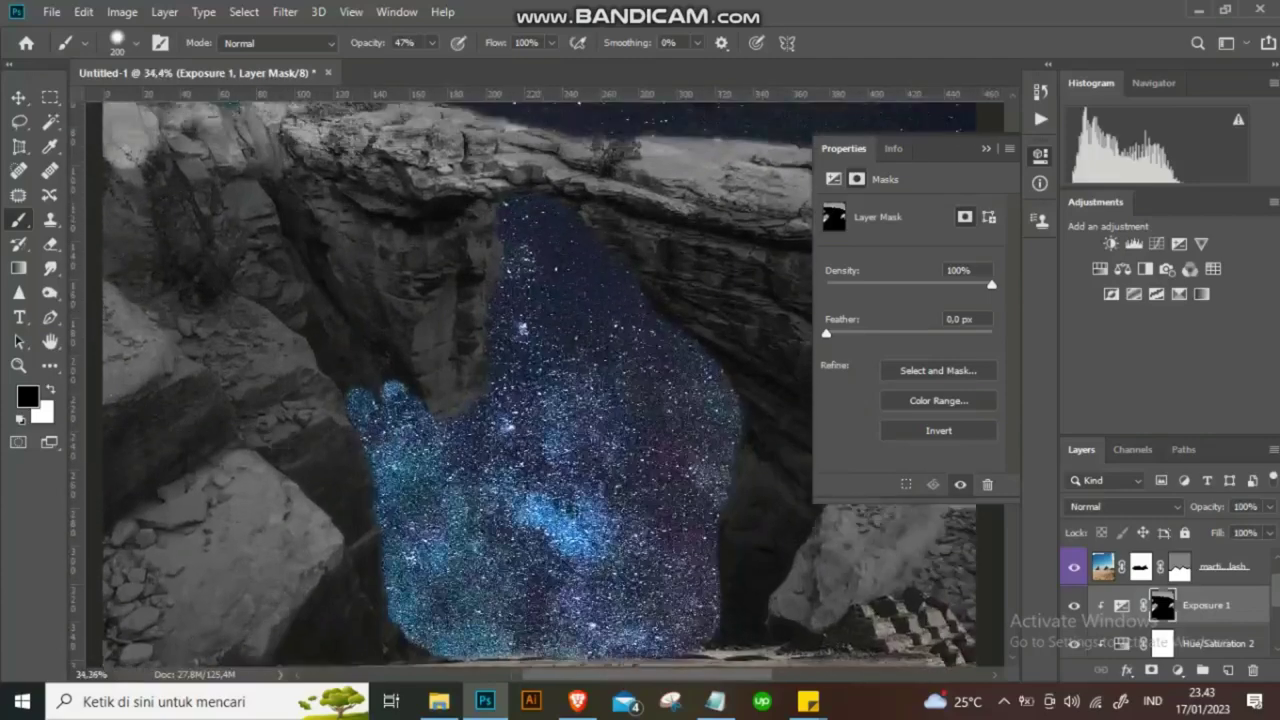
{"action": "left_click", "coordinate": [1161, 643]}
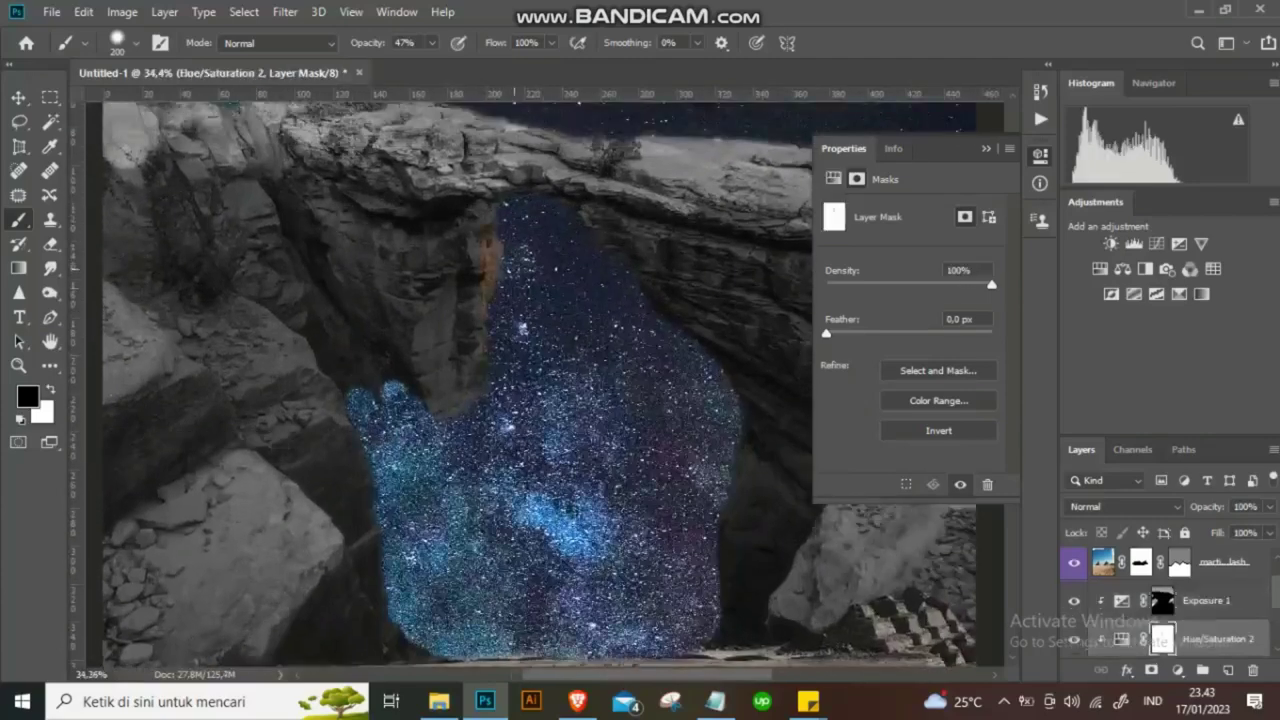
{"action": "left_click", "coordinate": [1161, 600]}
{"action": "key", "text": "x"}
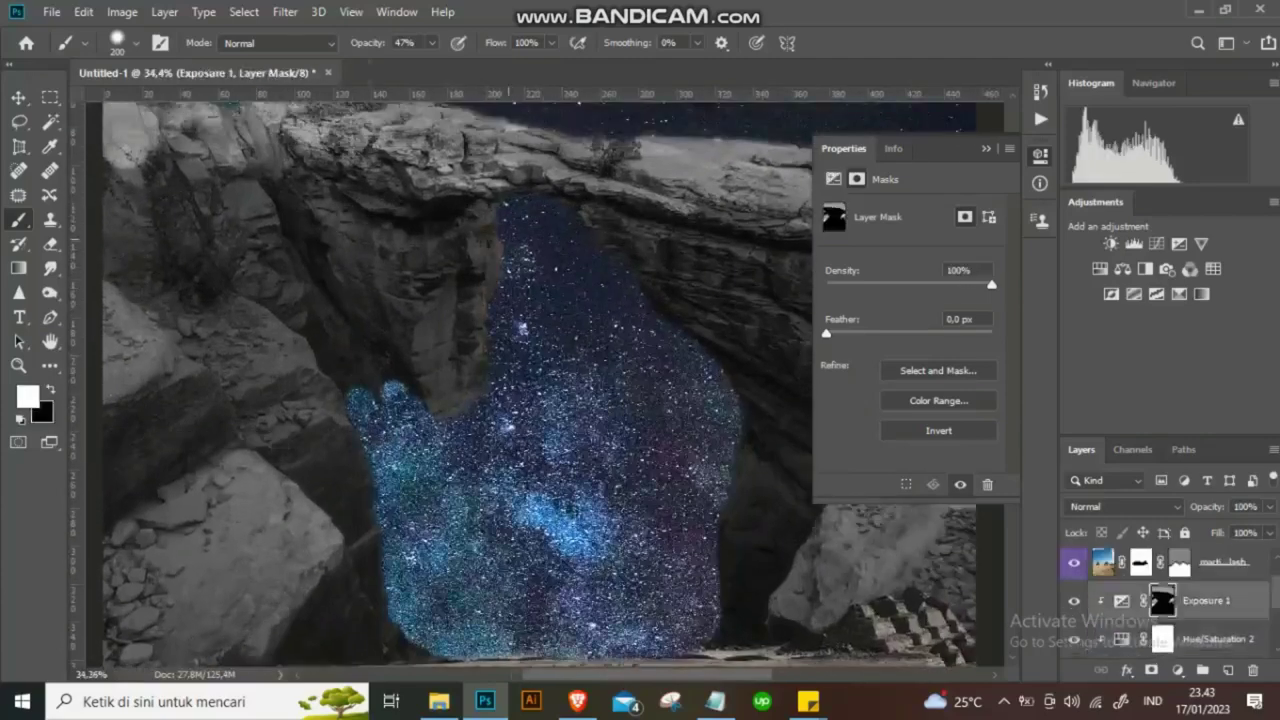
{"action": "left_click_drag", "start_coordinate": [495, 258], "coordinate": [481, 382]}
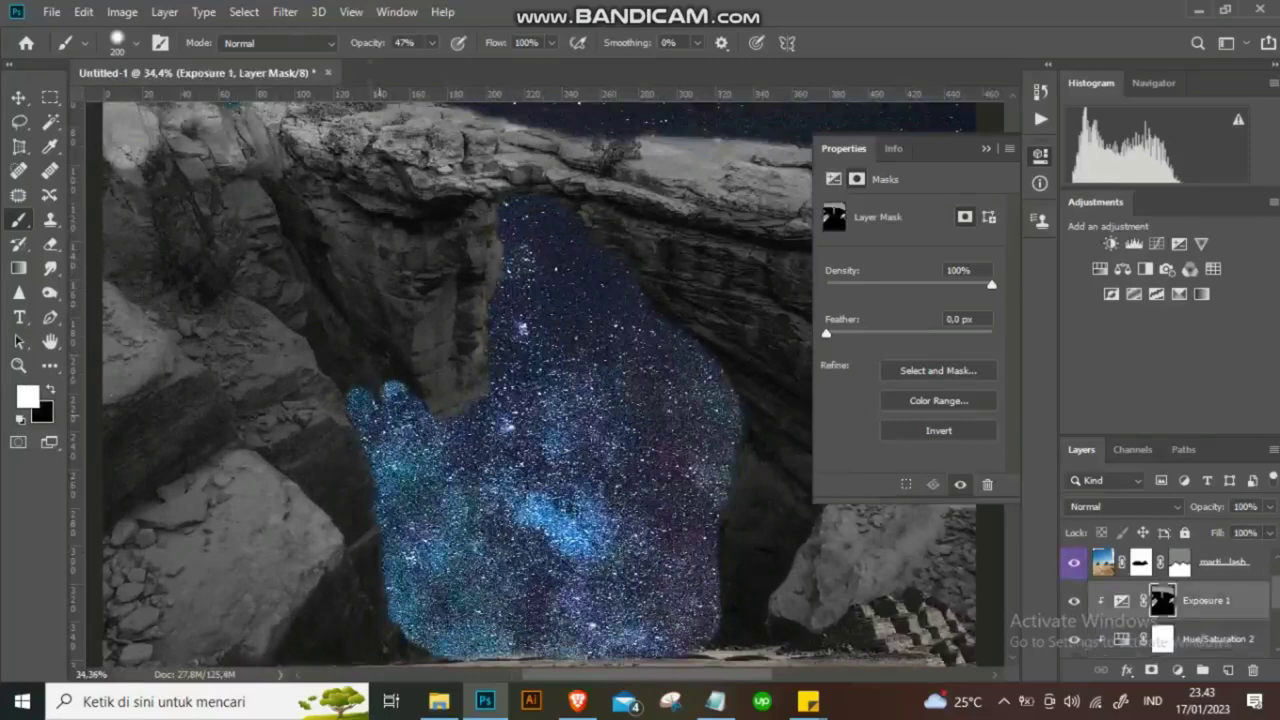
Zoom out and pan around to check the whole image.
{"action": "scroll", "coordinate": [455, 380], "scroll_direction": "down", "scroll_amount": 2}
{"action": "scroll", "coordinate": [530, 380], "scroll_direction": "down", "scroll_amount": 1}
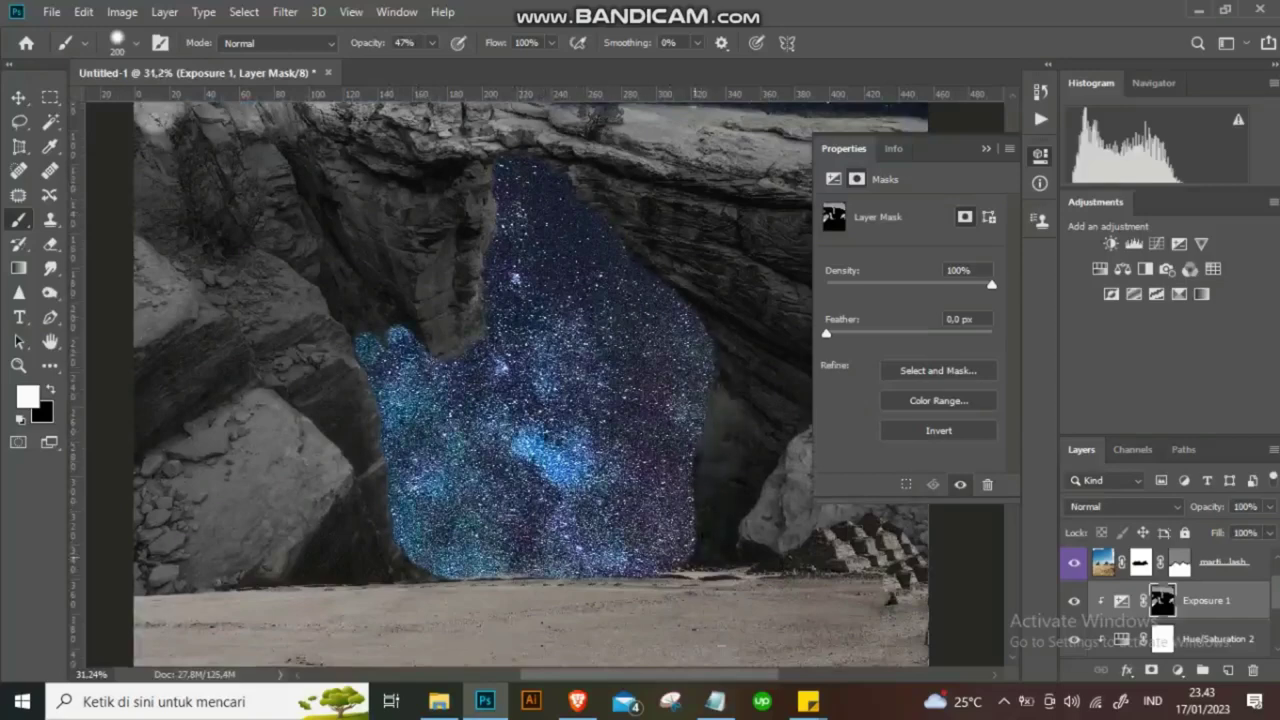
{"action": "scroll", "coordinate": [558, 300], "scroll_direction": "down", "scroll_amount": 5}
{"action": "scroll", "coordinate": [545, 385], "scroll_direction": "up", "scroll_amount": 2}
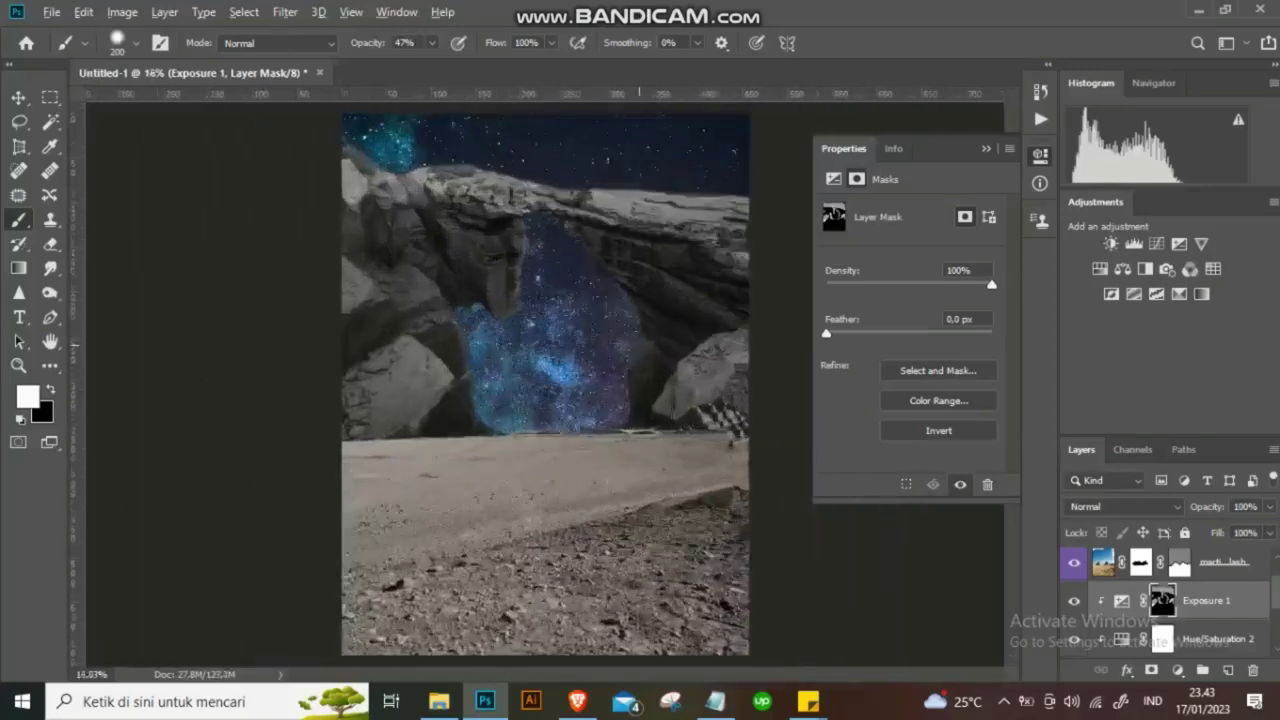
{"action": "scroll", "coordinate": [545, 385], "scroll_direction": "up", "scroll_amount": 2}
{"action": "scroll", "coordinate": [545, 385], "scroll_direction": "down", "scroll_amount": 3}
{"action": "scroll", "coordinate": [545, 385], "scroll_direction": "up", "scroll_amount": 1}
{"action": "scroll", "coordinate": [545, 385], "scroll_direction": "up", "scroll_amount": 1}
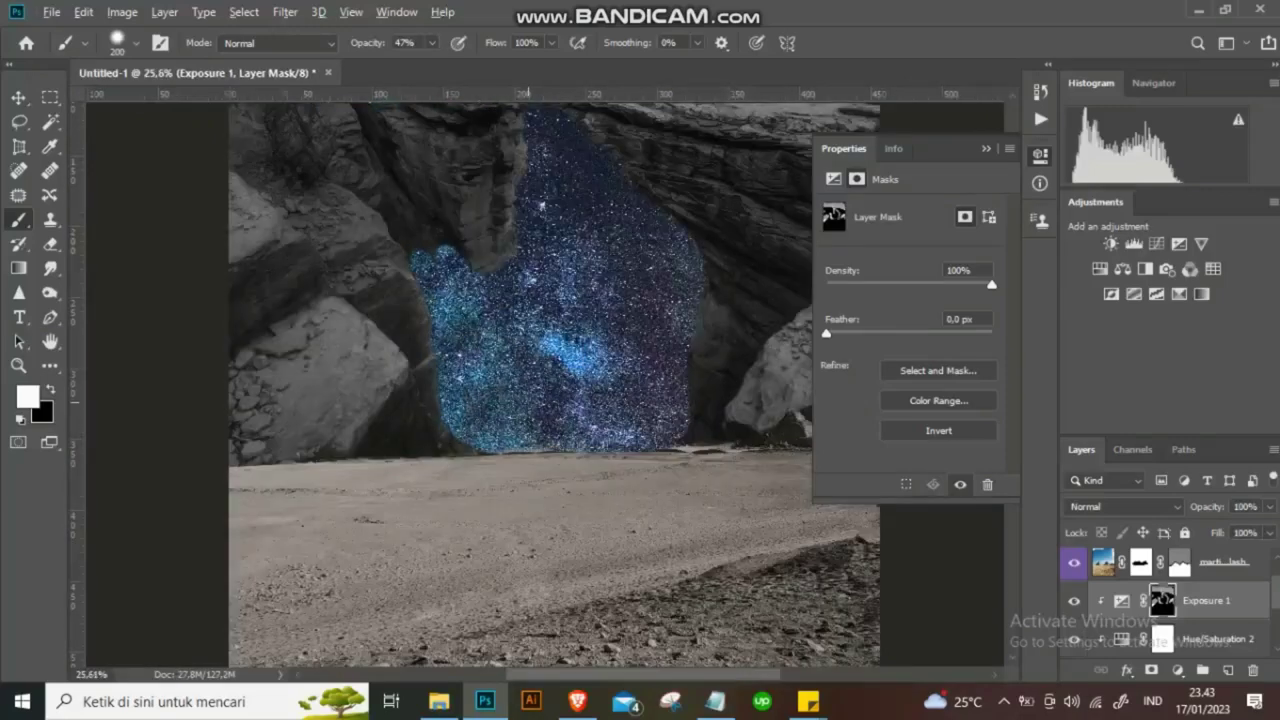
{"action": "scroll", "coordinate": [545, 385], "scroll_direction": "down", "scroll_amount": 2}
{"action": "scroll", "coordinate": [545, 385], "scroll_direction": "up", "scroll_amount": 2}
{"action": "scroll", "coordinate": [545, 385], "scroll_direction": "down", "scroll_amount": 3}
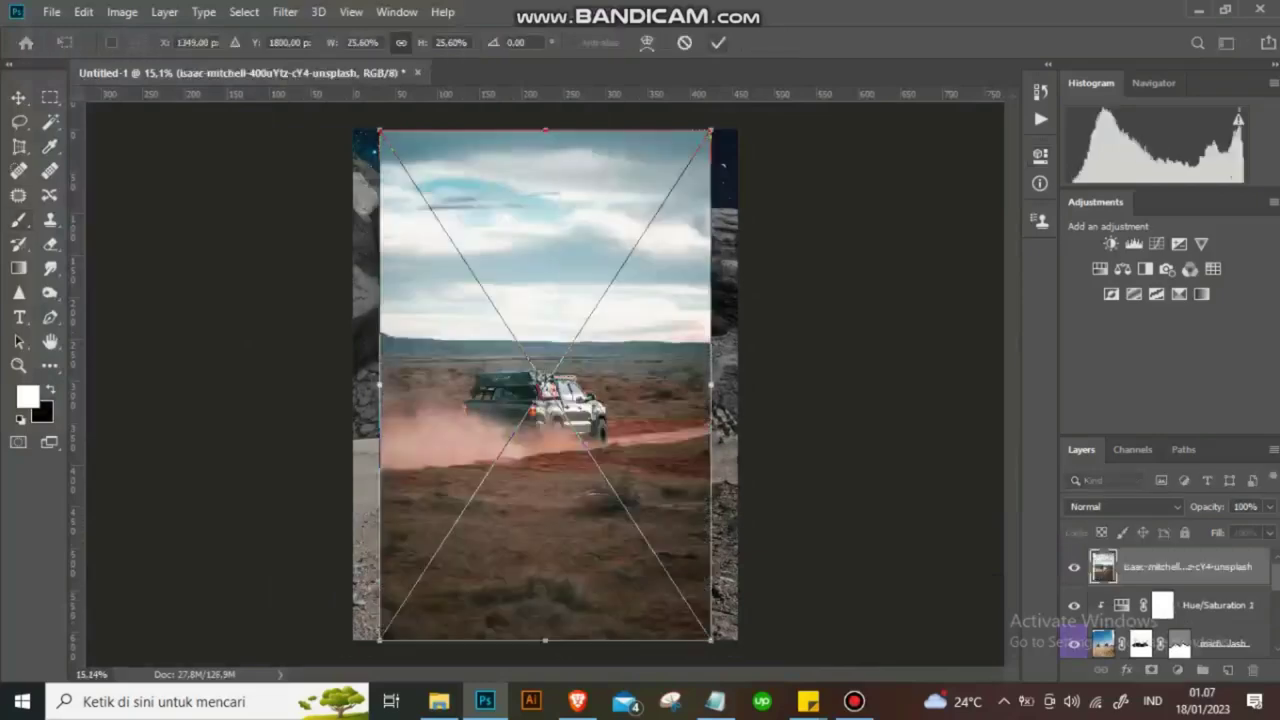
Commit the placed truck photo, rasterize it and add a blank layer mask.
{"action": "key", "text": "Return"}
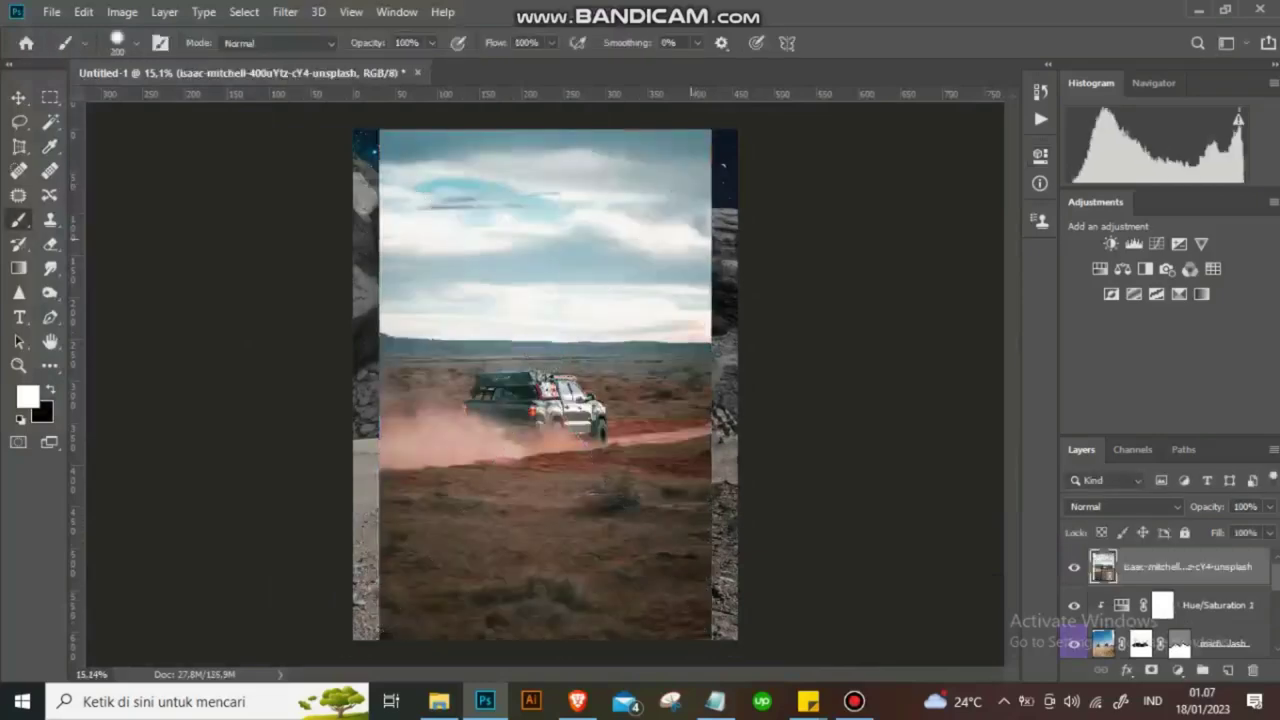
{"action": "right_click", "coordinate": [1185, 566]}
{"action": "left_click", "coordinate": [943, 363]}
{"action": "left_click", "coordinate": [1151, 670]}
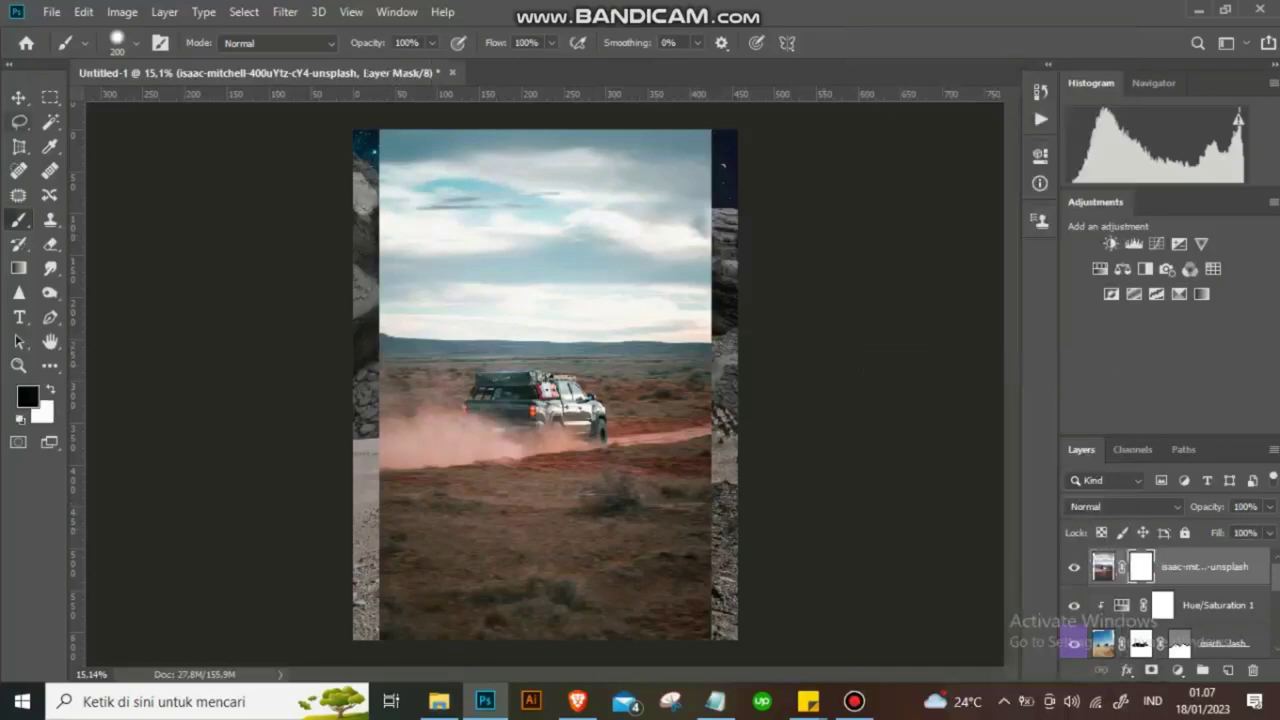
Try a lasso around the truck and inspect brush and layer options without changes.
{"action": "key", "text": "l"}
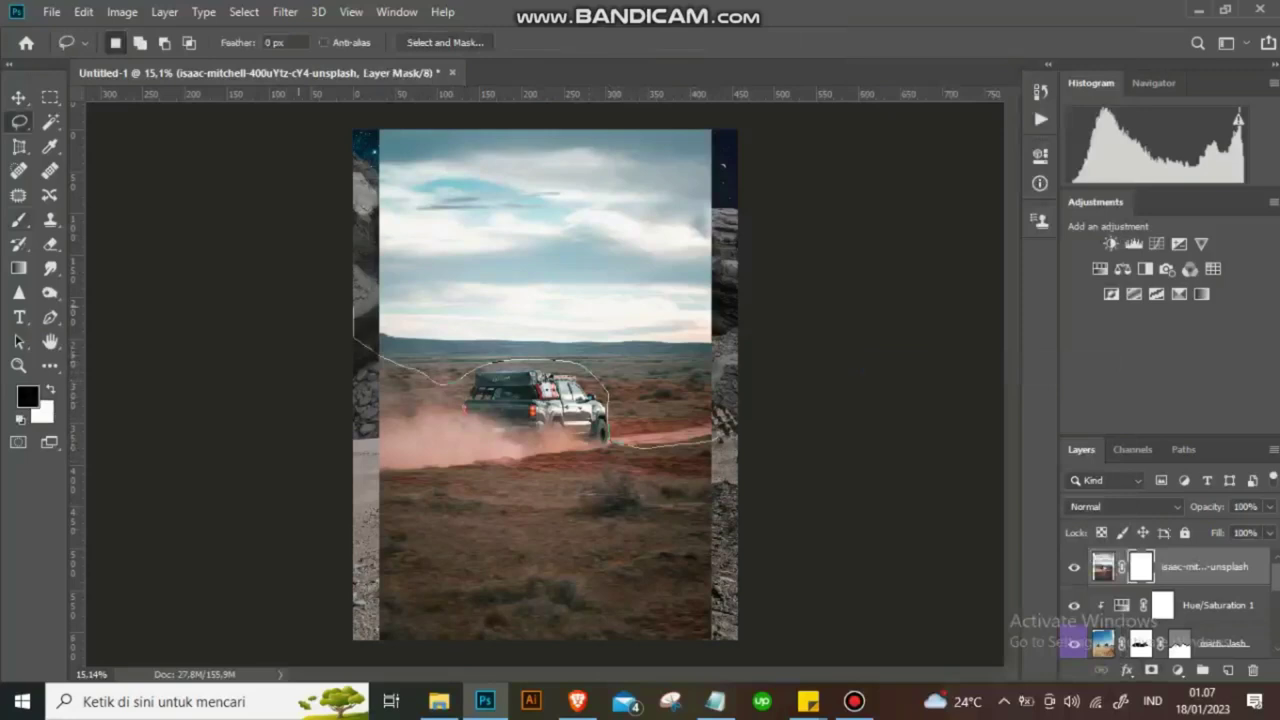
{"action": "left_click_drag", "start_coordinate": [737, 436], "coordinate": [740, 436]}
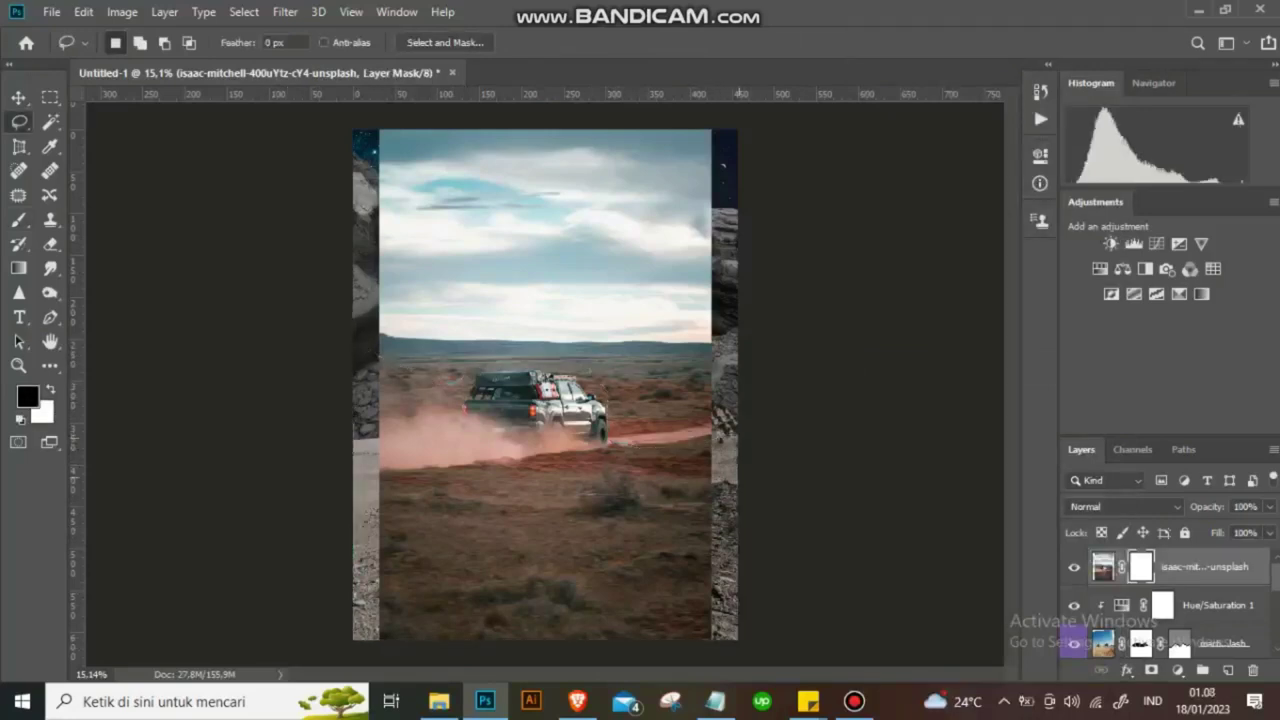
{"action": "key", "text": "b"}
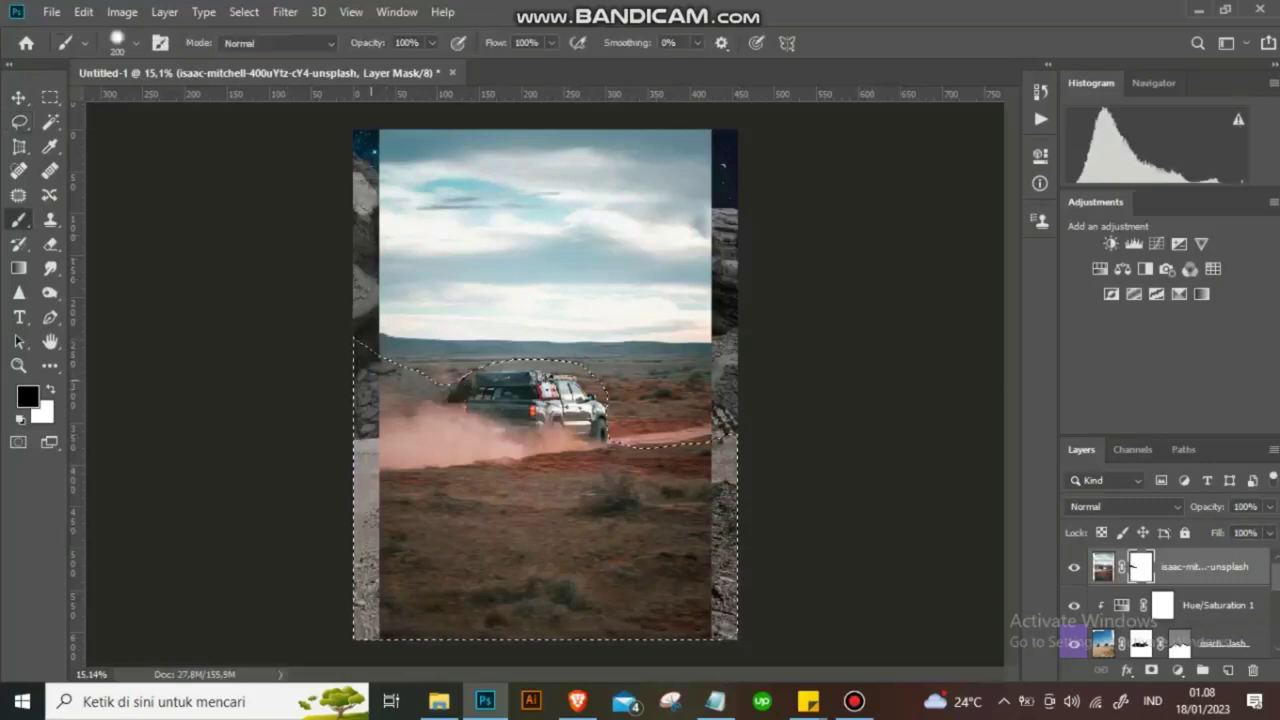
{"action": "right_click", "coordinate": [461, 396]}
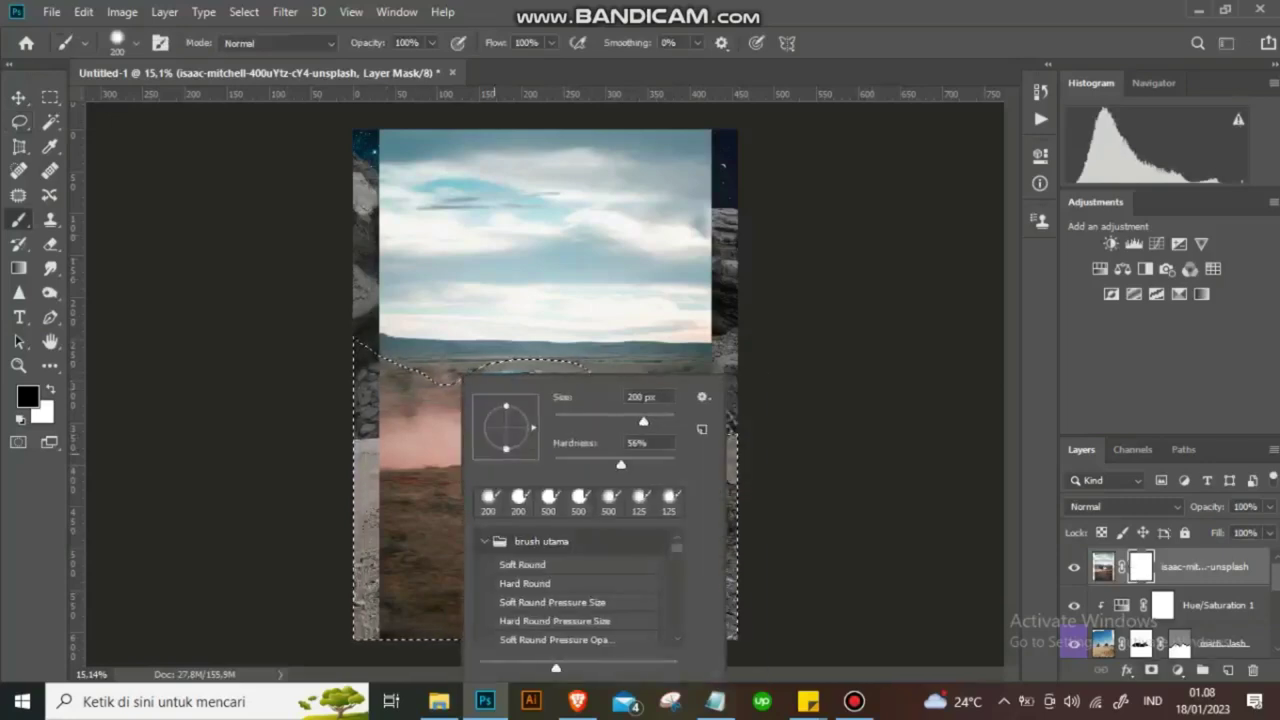
{"action": "key", "text": "Escape"}
{"action": "left_click", "coordinate": [1102, 566]}
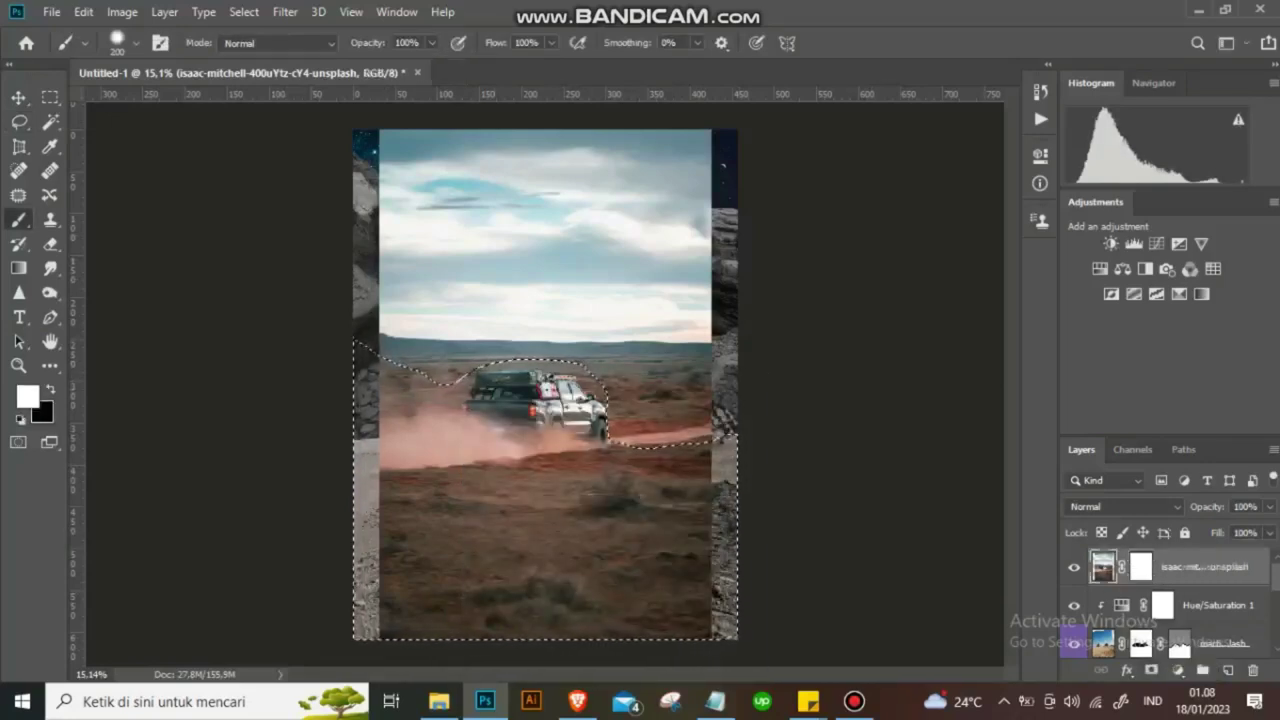
{"action": "left_click", "coordinate": [1140, 566]}
{"action": "right_click", "coordinate": [1140, 566]}
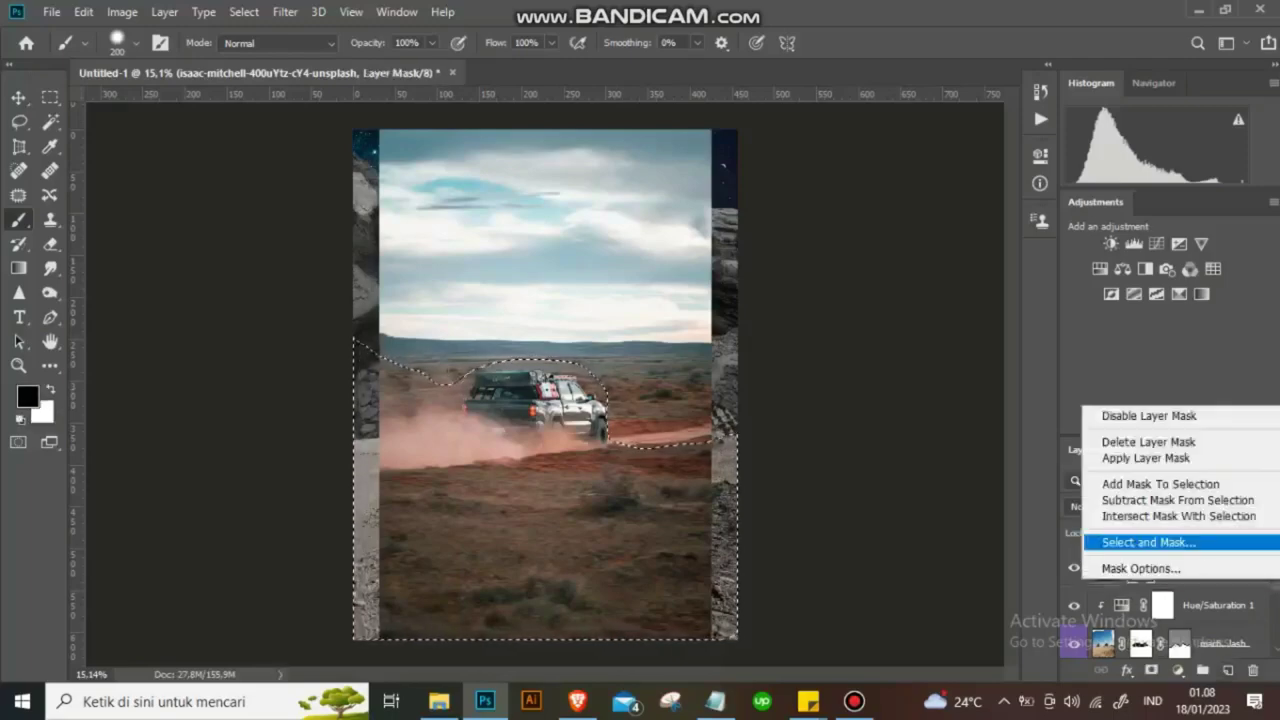
{"action": "key", "text": "Escape"}
{"action": "right_click", "coordinate": [1102, 566]}
{"action": "right_click", "coordinate": [1195, 566]}
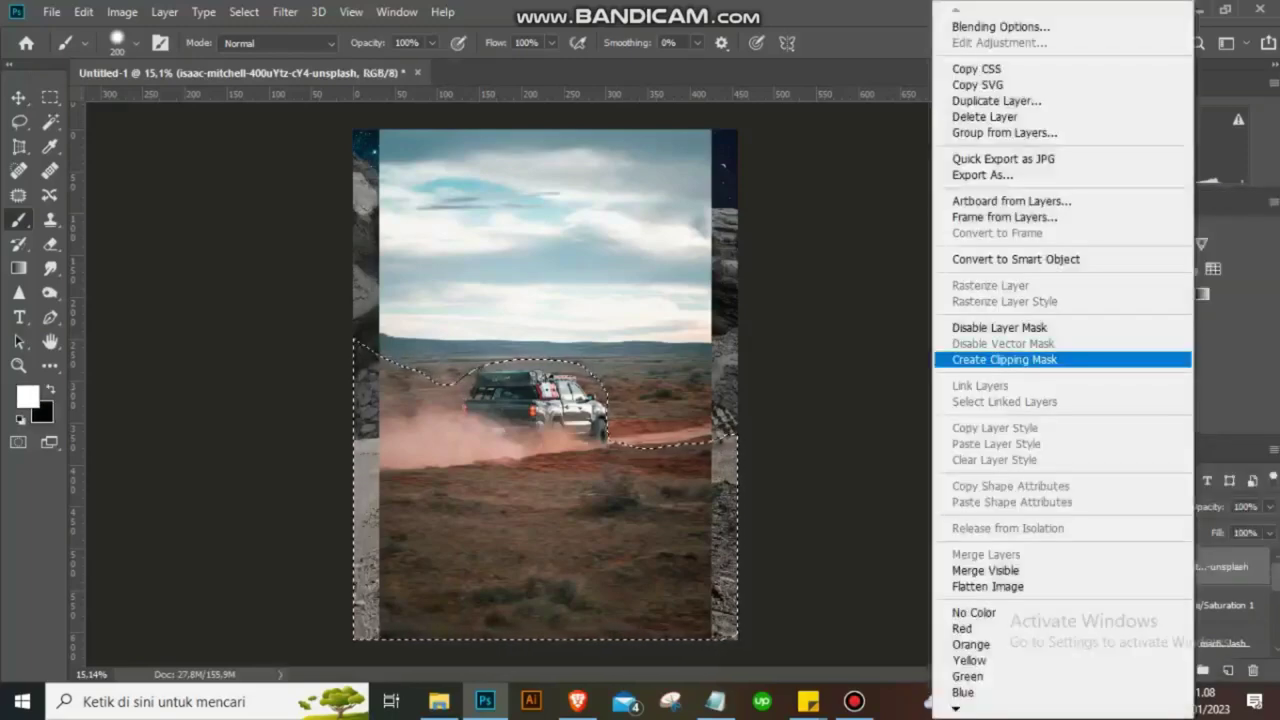
{"action": "left_click", "coordinate": [1005, 359]}
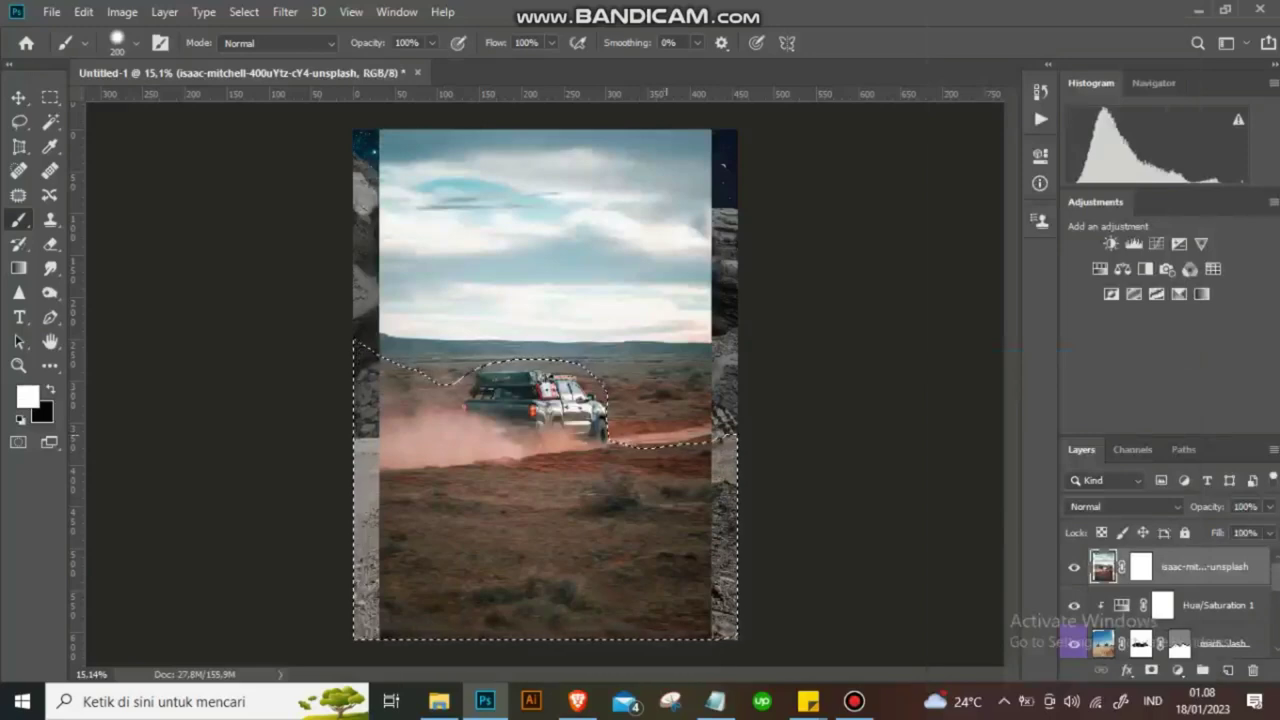
Undo a stray white brush stroke on the truck photo.
{"action": "mouse_move", "coordinate": [545, 452]}
{"action": "left_mouse_down"}
{"action": "mouse_move", "coordinate": [725, 492]}
{"action": "mouse_move", "coordinate": [695, 510]}
{"action": "left_mouse_up"}
{"action": "key", "text": "x"}
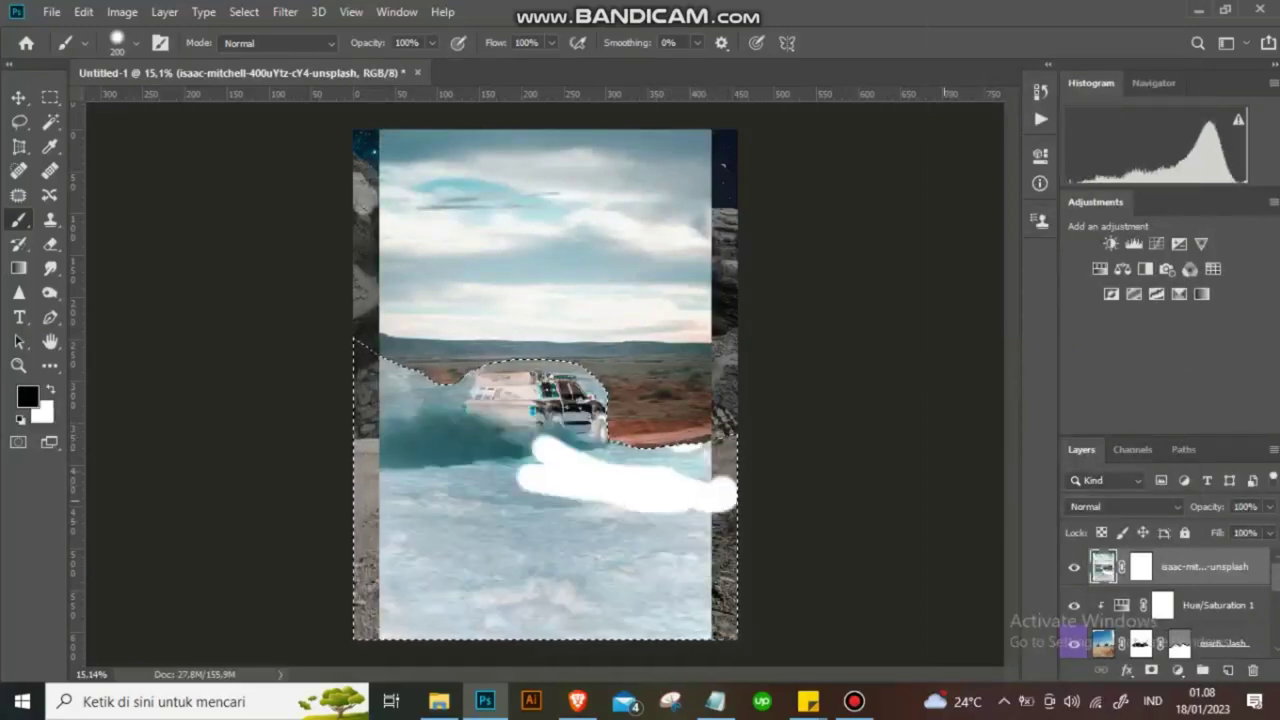
{"action": "key", "text": "v"}
{"action": "key", "text": "ctrl+z"}
{"action": "key", "text": "ctrl+z"}
{"action": "key", "text": "ctrl+z"}
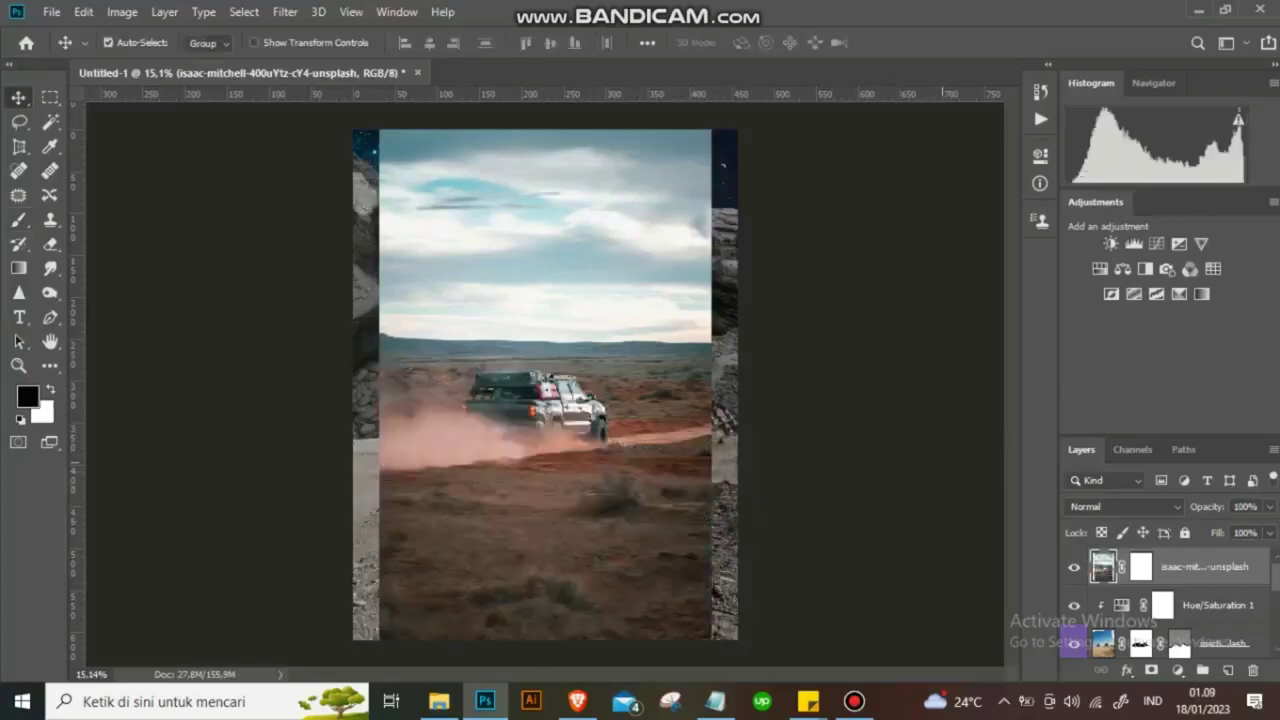
Trace a Pen path around the truck and lower ground and turn it into a vector mask.
{"action": "key", "text": "p"}
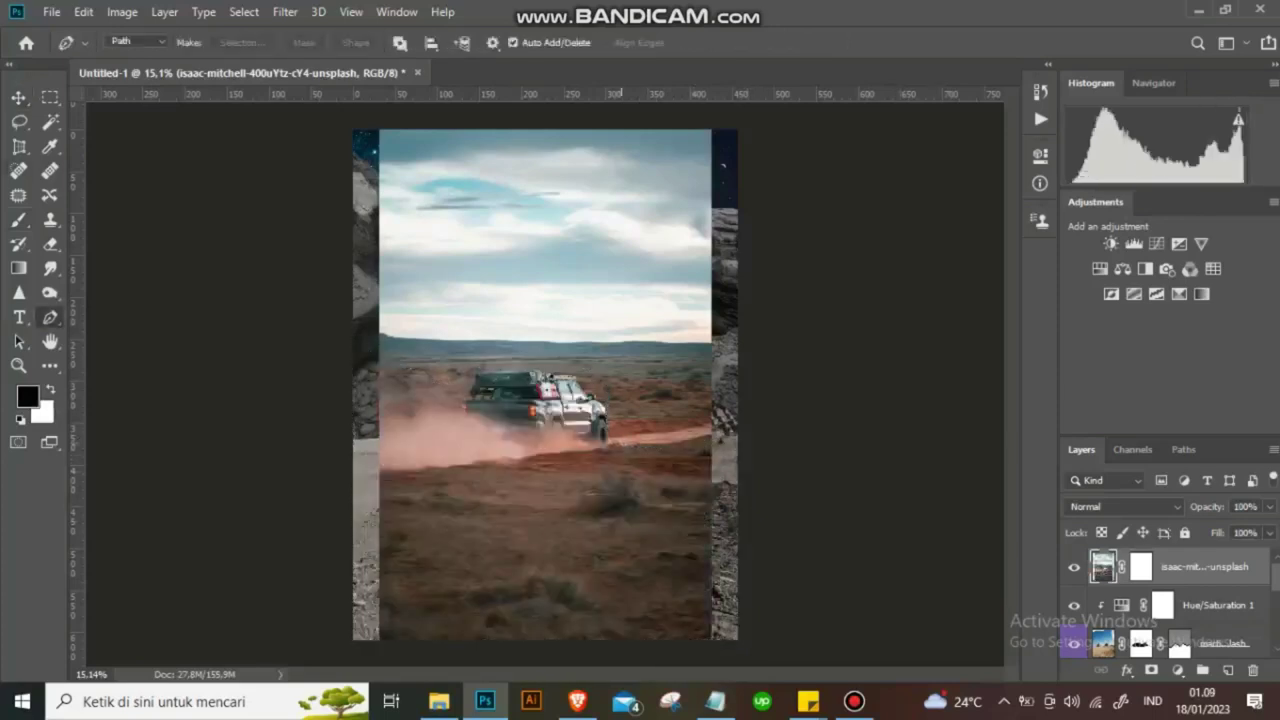
{"action": "left_click", "coordinate": [610, 410]}
{"action": "left_click", "coordinate": [447, 381]}
{"action": "left_click", "coordinate": [387, 362]}
{"action": "left_click", "coordinate": [330, 438]}
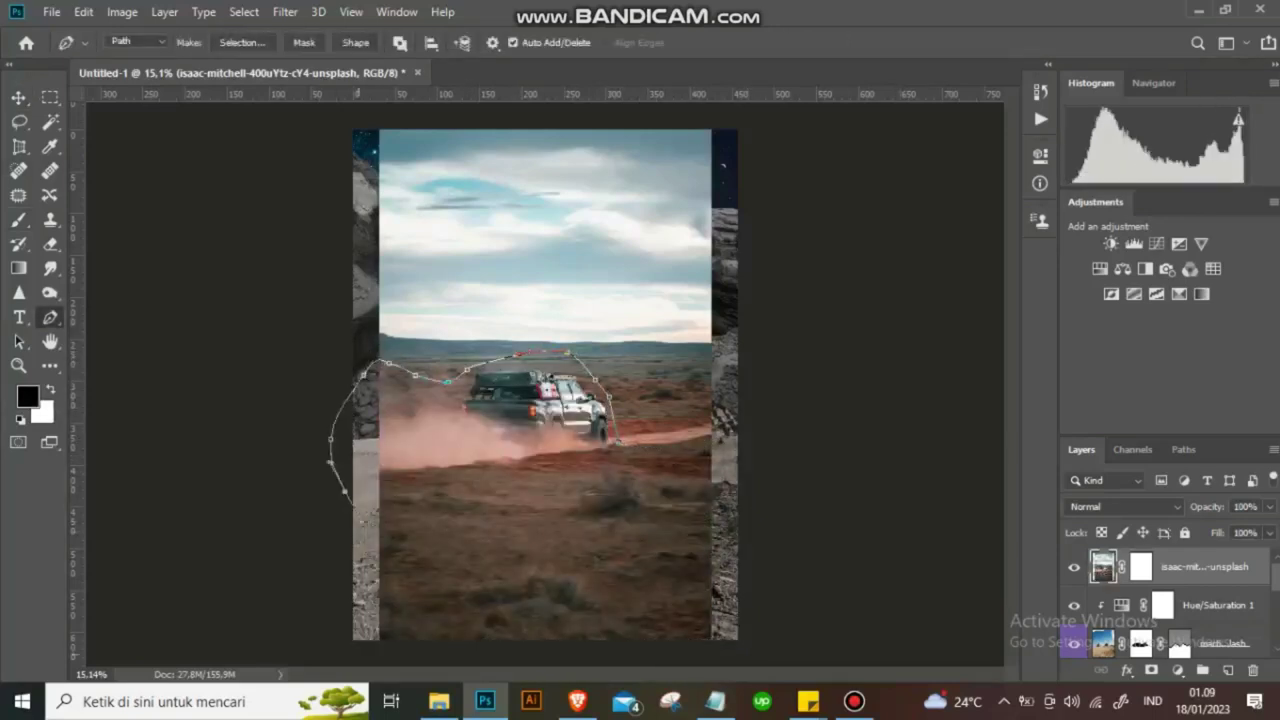
{"action": "left_click", "coordinate": [357, 653]}
{"action": "left_click", "coordinate": [700, 645]}
{"action": "left_click", "coordinate": [786, 415]}
{"action": "left_click", "coordinate": [618, 440]}
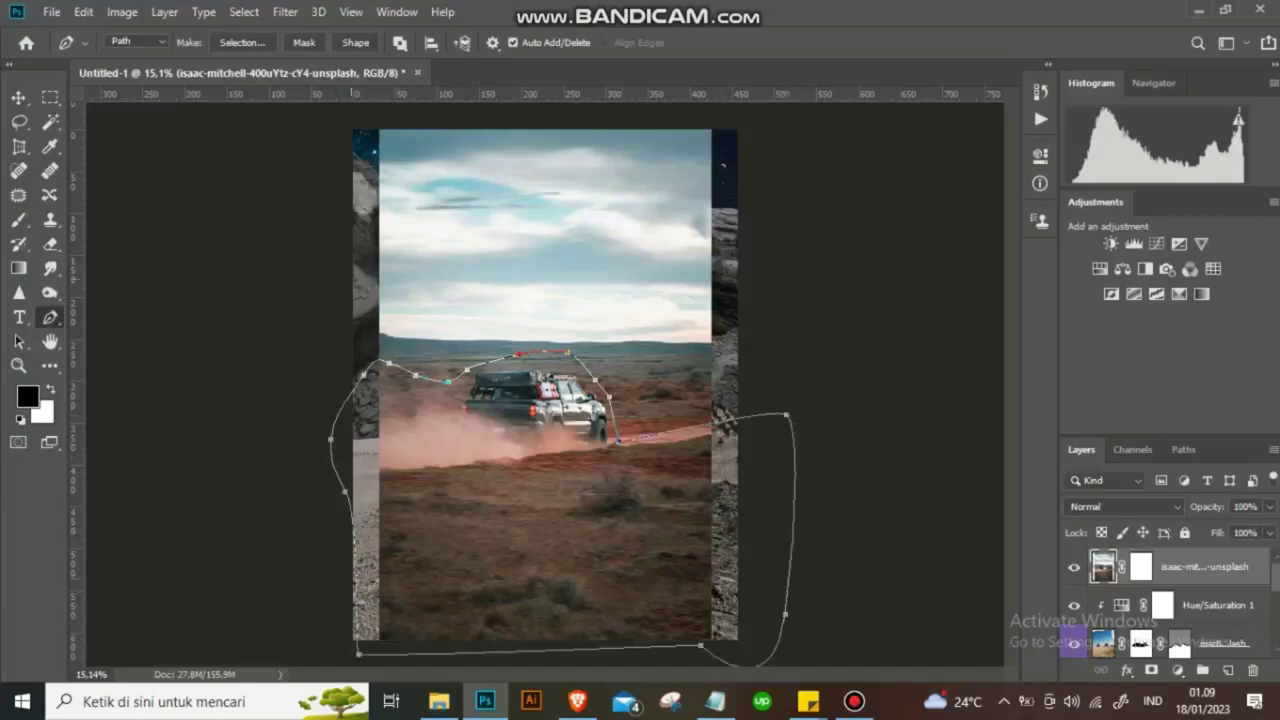
{"action": "left_click", "coordinate": [304, 42]}
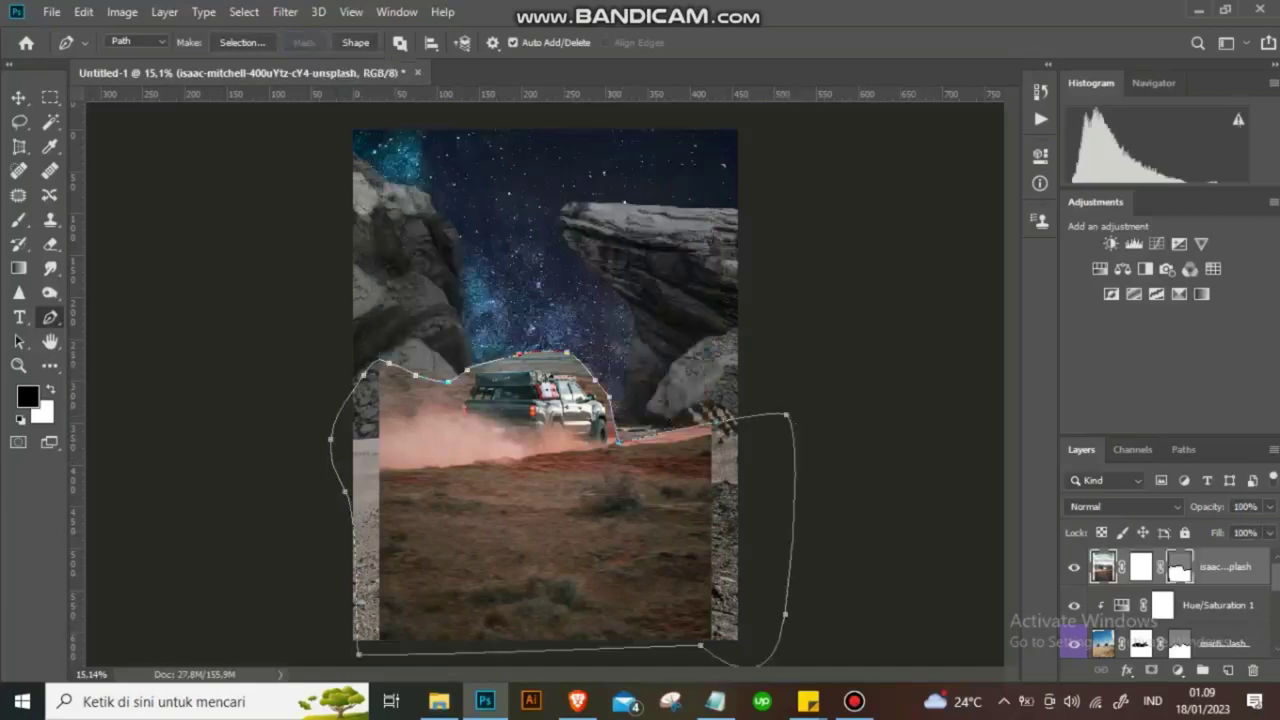
Enlarge the truck photo to about 116.59% and target its layer mask.
{"action": "key", "text": "v"}
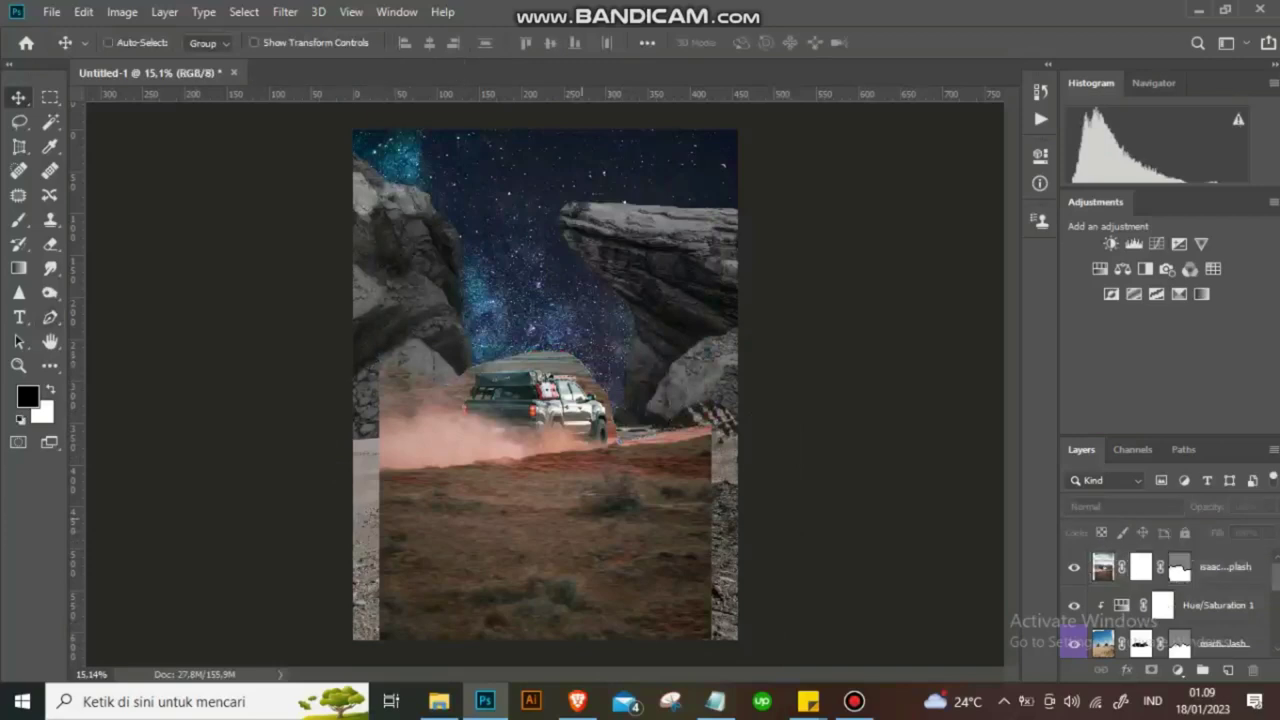
{"action": "left_click", "coordinate": [1225, 566]}
{"action": "key", "text": "ctrl+t"}
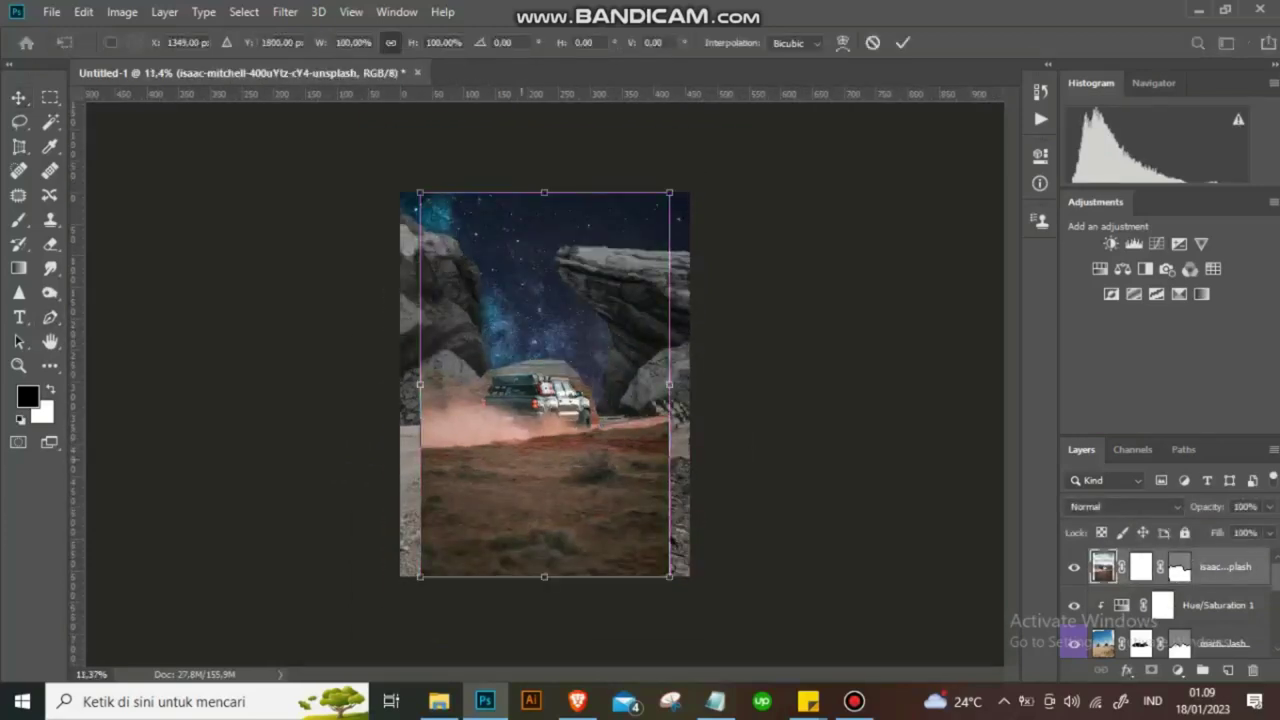
{"action": "left_click_drag", "start_coordinate": [544, 575], "coordinate": [544, 640]}
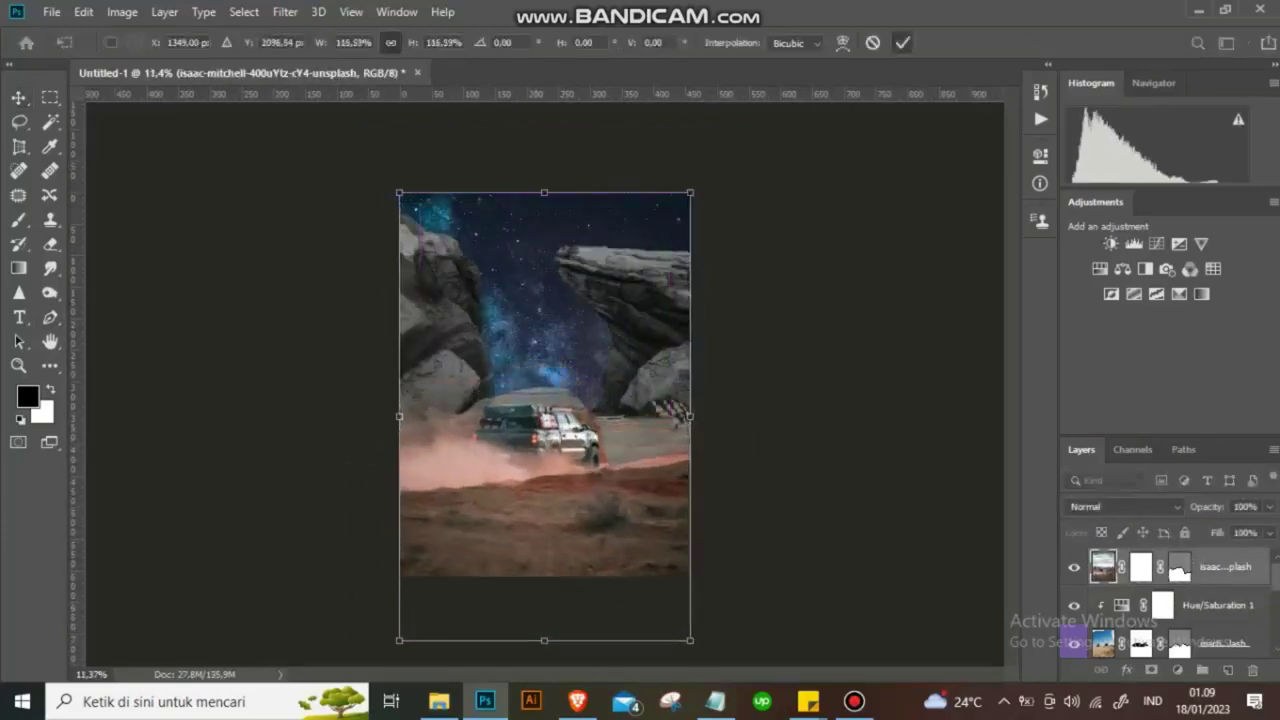
{"action": "left_click", "coordinate": [902, 42]}
{"action": "left_click", "coordinate": [1140, 566]}
Brush the truck mask to reveal bottom rock, ground and grey road, and hide the reddish dirt.
{"action": "key", "text": "b"}
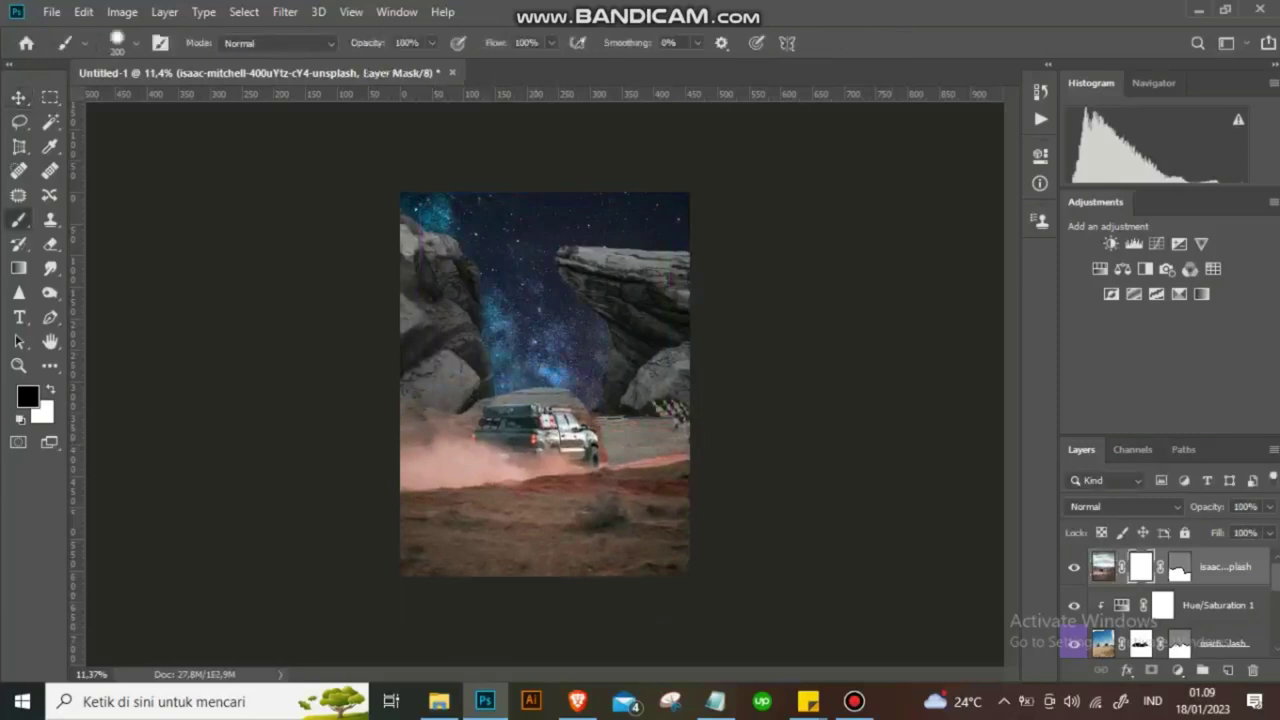
{"action": "left_click_drag", "start_coordinate": [680, 545], "coordinate": [640, 560]}
{"action": "mouse_move", "coordinate": [675, 500]}
{"action": "left_mouse_down"}
{"action": "mouse_move", "coordinate": [640, 530]}
{"action": "mouse_move", "coordinate": [430, 545]}
{"action": "left_mouse_up"}
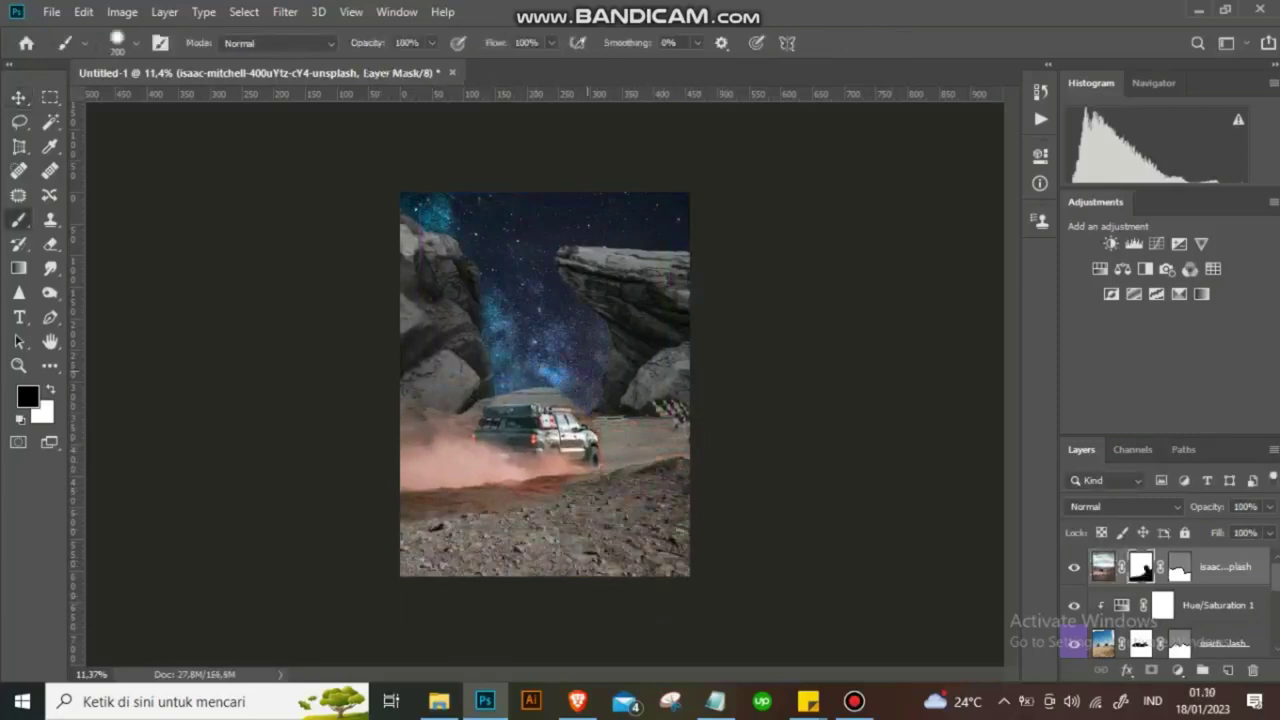
{"action": "mouse_move", "coordinate": [588, 400]}
{"action": "left_mouse_down"}
{"action": "mouse_move", "coordinate": [530, 395]}
{"action": "mouse_move", "coordinate": [420, 420]}
{"action": "mouse_move", "coordinate": [438, 444]}
{"action": "left_mouse_up"}
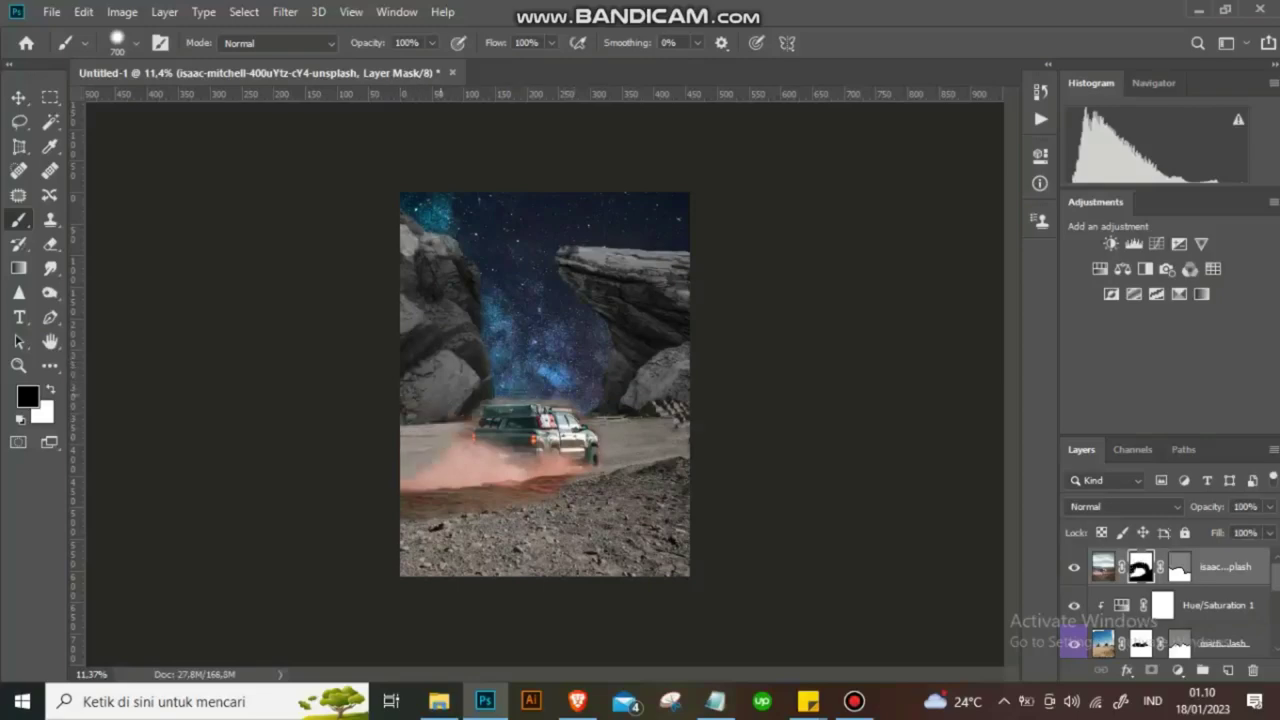
{"action": "mouse_move", "coordinate": [540, 505]}
{"action": "left_mouse_down"}
{"action": "mouse_move", "coordinate": [410, 500]}
{"action": "mouse_move", "coordinate": [580, 480]}
{"action": "left_mouse_up"}
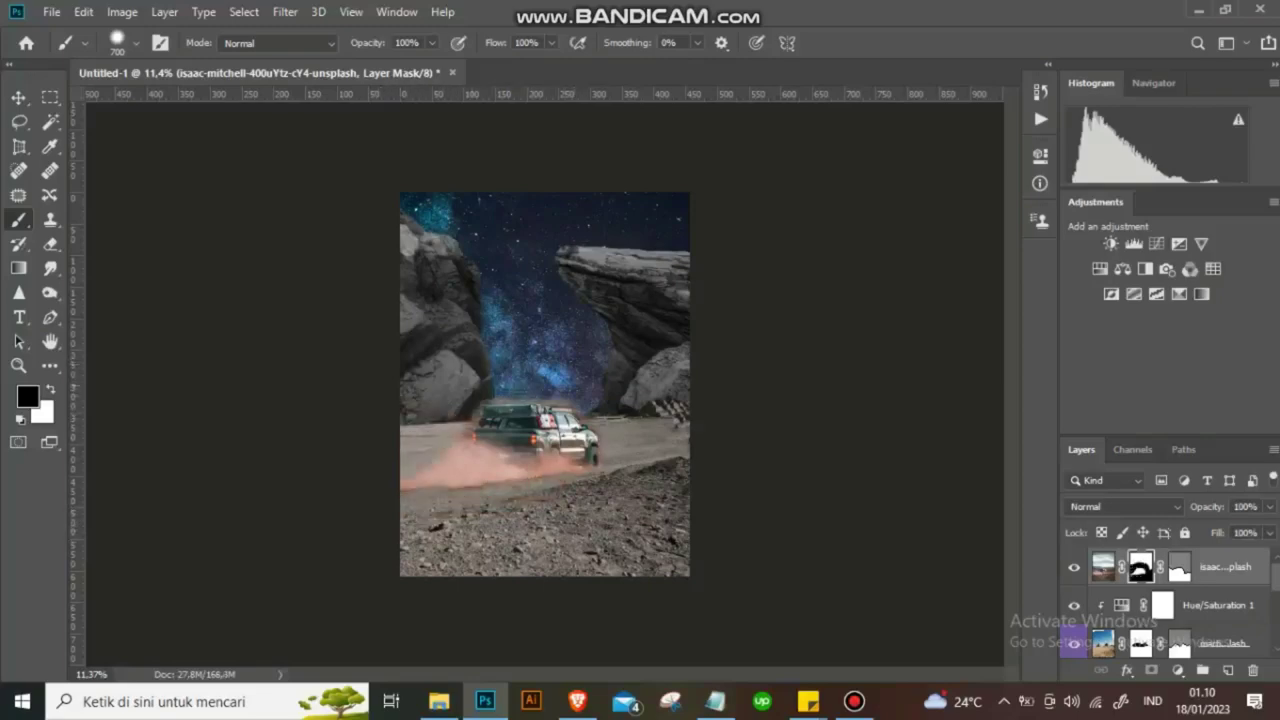
{"action": "scroll", "coordinate": [535, 377], "scroll_direction": "up", "scroll_amount": 5}
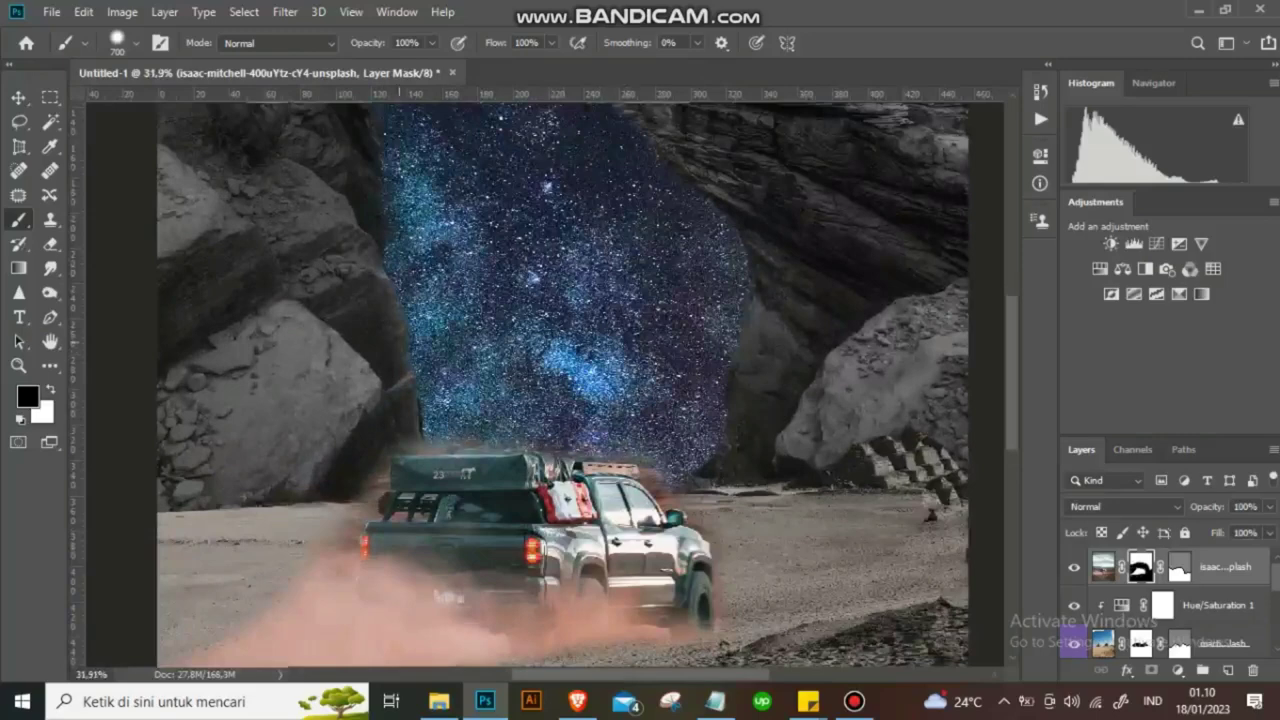
{"action": "scroll", "coordinate": [530, 380], "scroll_direction": "down", "scroll_amount": 1}
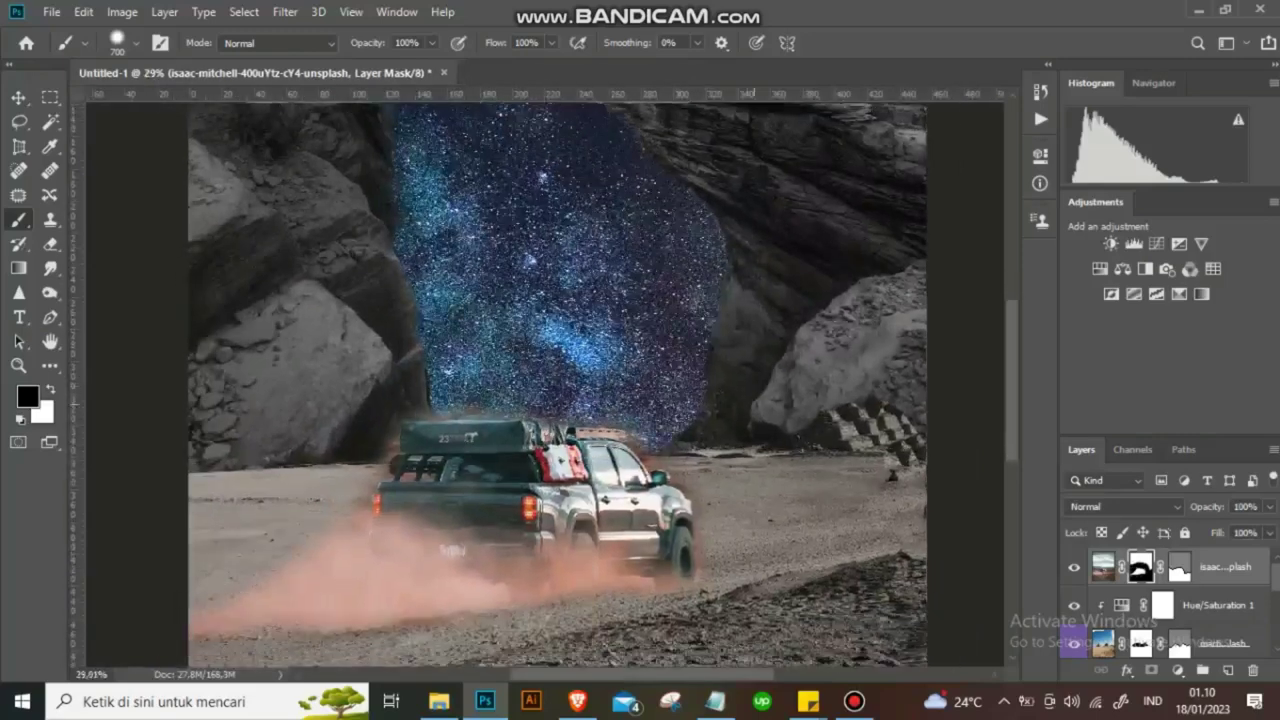
{"action": "scroll", "coordinate": [545, 380], "scroll_direction": "down", "scroll_amount": 3}
{"action": "scroll", "coordinate": [545, 380], "scroll_direction": "up", "scroll_amount": 2}
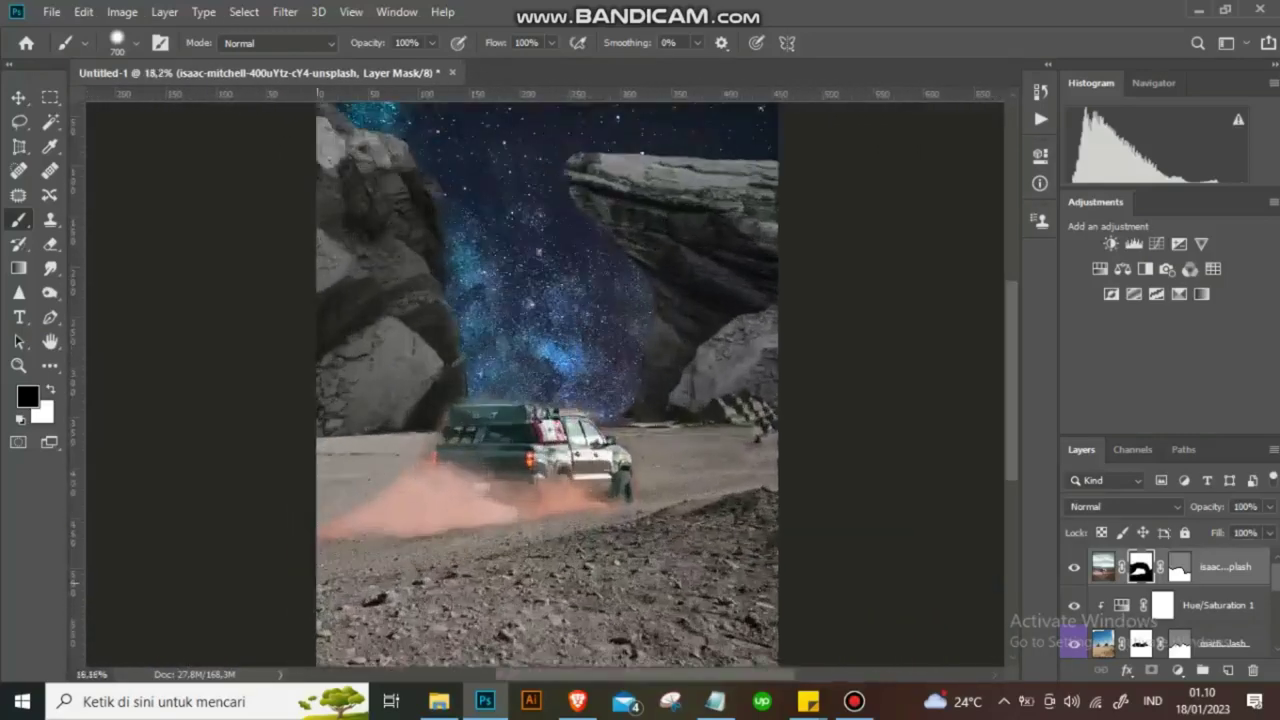
Paint more dust in at lower left with a 60% opacity white brush, then start a Hue/Saturation adjustment.
{"action": "left_click", "coordinate": [125, 43]}
{"action": "left_click", "coordinate": [431, 43]}
{"action": "left_click_drag", "start_coordinate": [431, 43], "coordinate": [404, 64]}
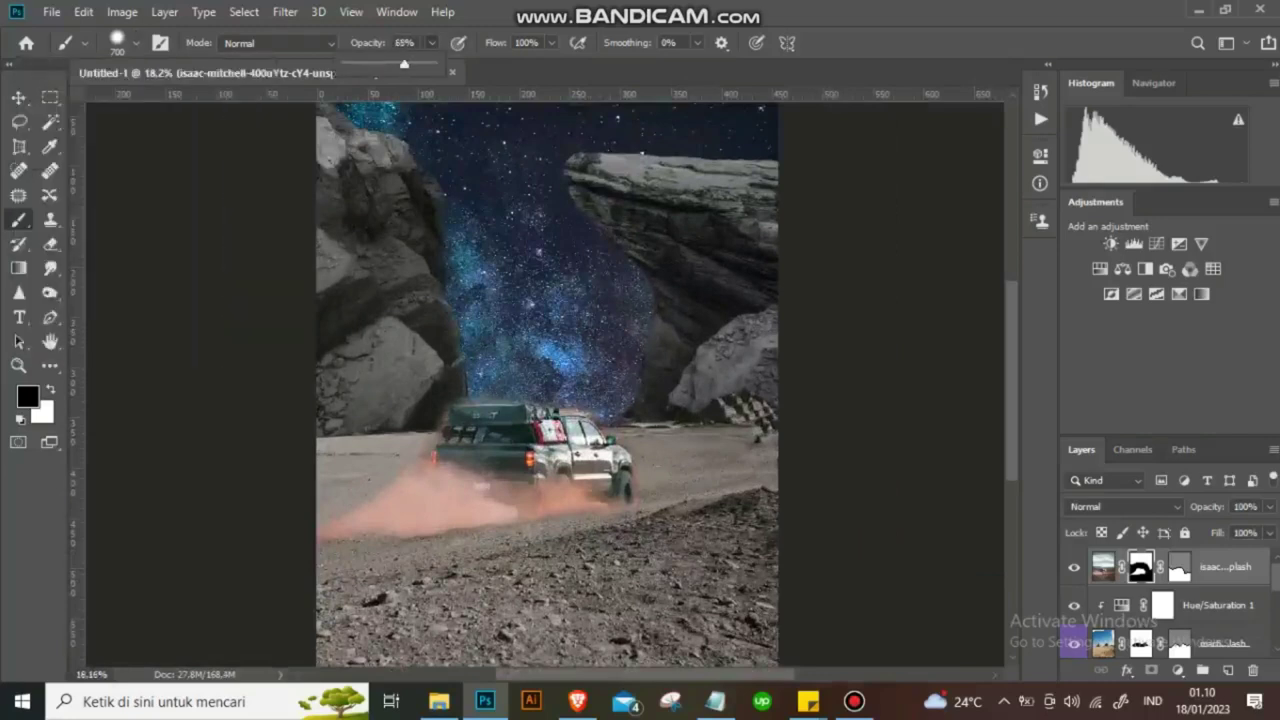
{"action": "key", "text": "x"}
{"action": "left_click_drag", "start_coordinate": [340, 460], "coordinate": [380, 540]}
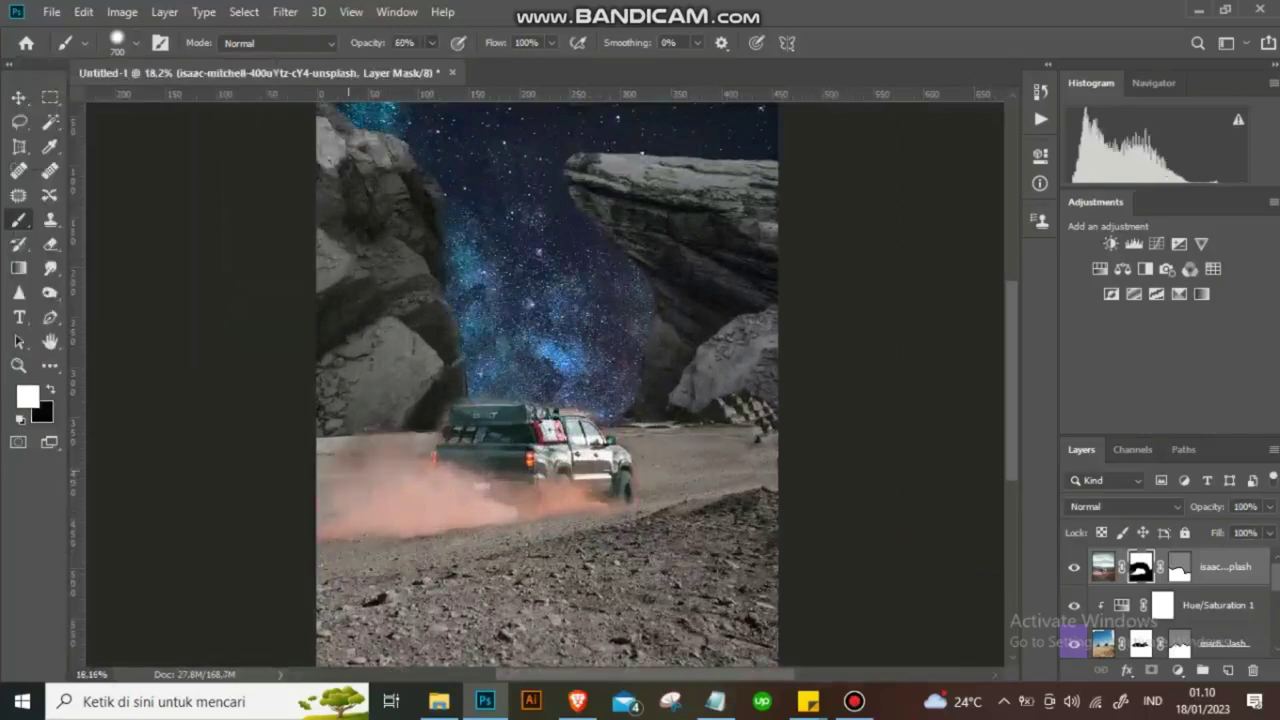
{"action": "key", "text": "x"}
{"action": "scroll", "coordinate": [547, 384], "scroll_direction": "down", "scroll_amount": 1}
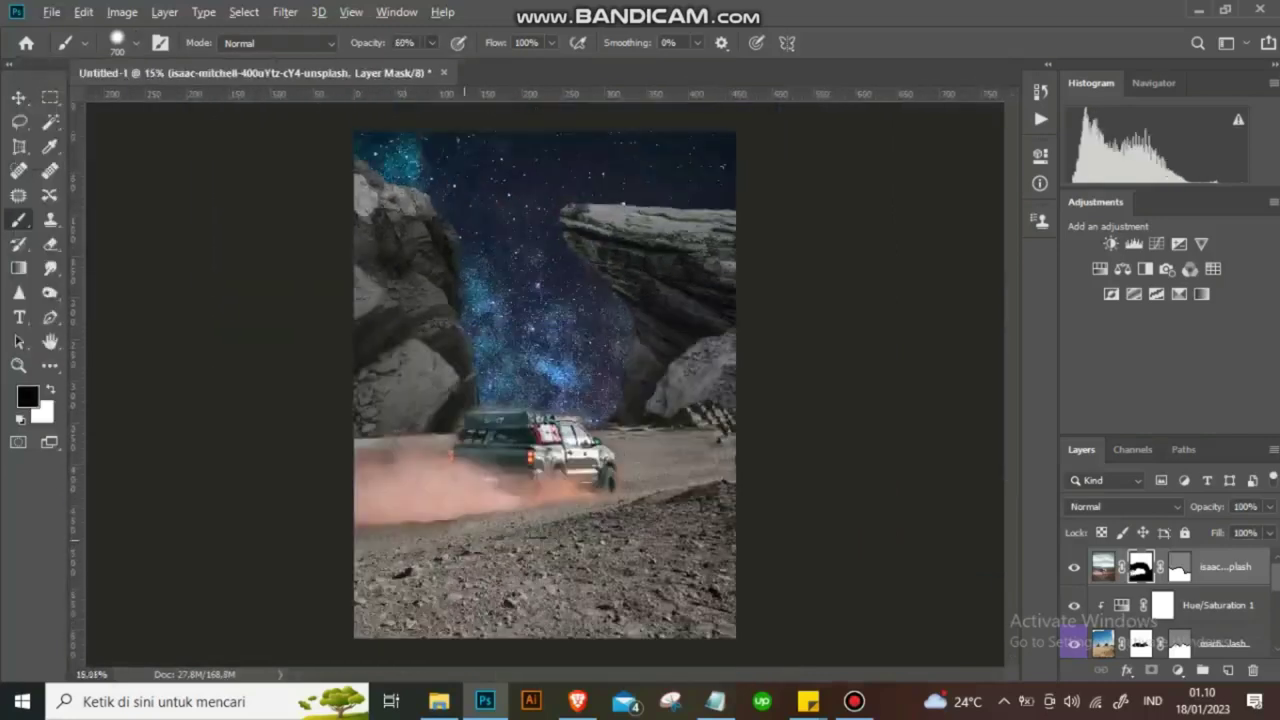
{"action": "left_click", "coordinate": [1178, 670]}
Add Hue/Saturation 3 clipped to the truck, colorized at Hue 14, Saturation 5, Lightness -11.
{"action": "left_click", "coordinate": [1140, 489]}
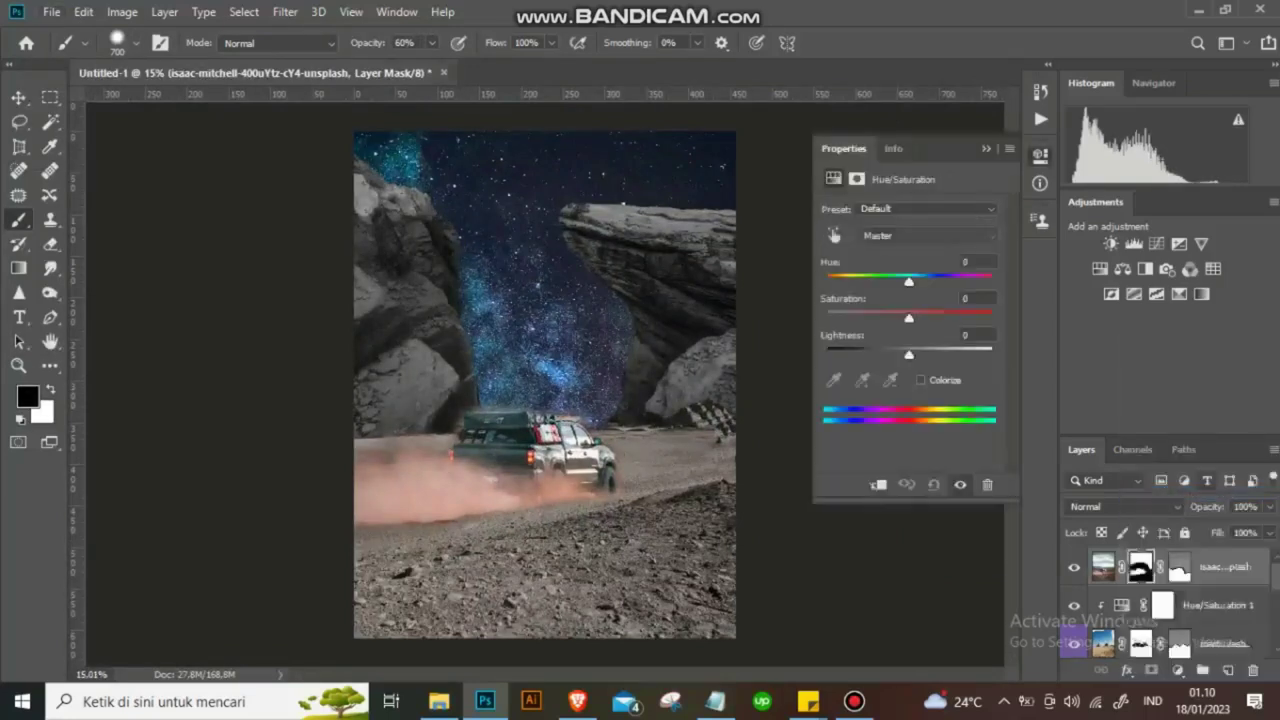
{"action": "left_click_drag", "start_coordinate": [908, 281], "coordinate": [878, 281]}
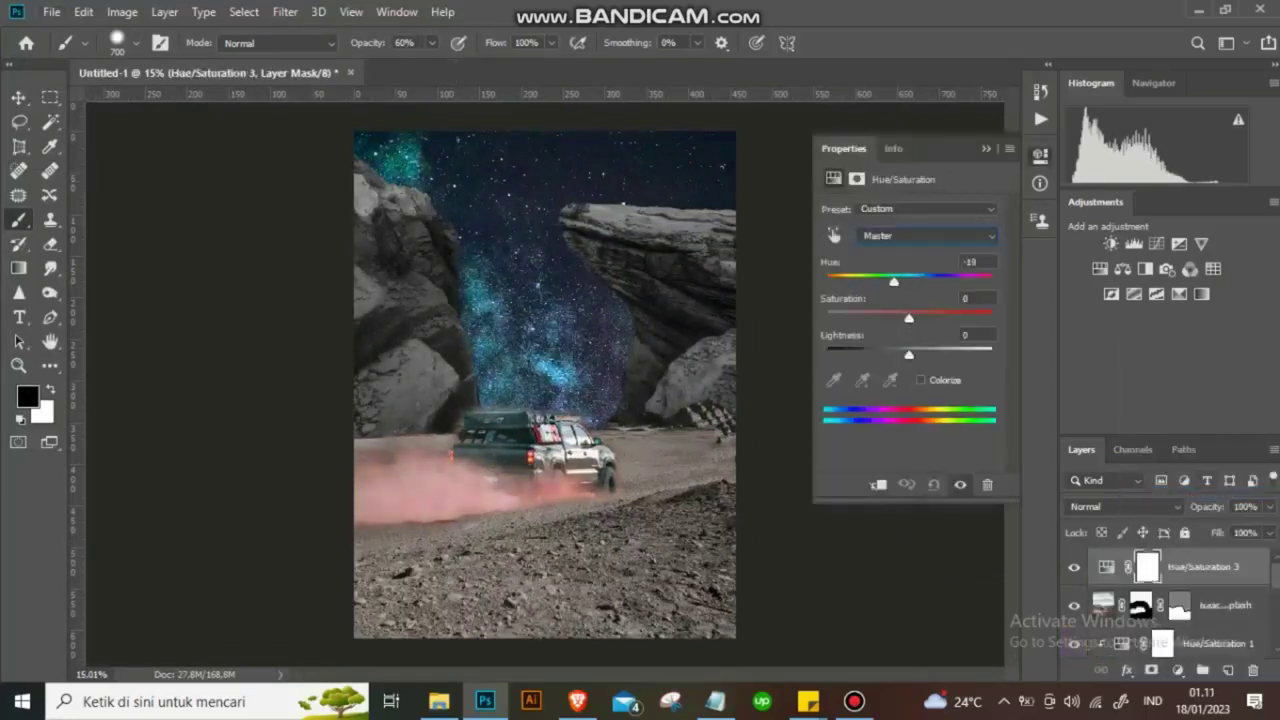
{"action": "key", "text": "ctrl+alt+g"}
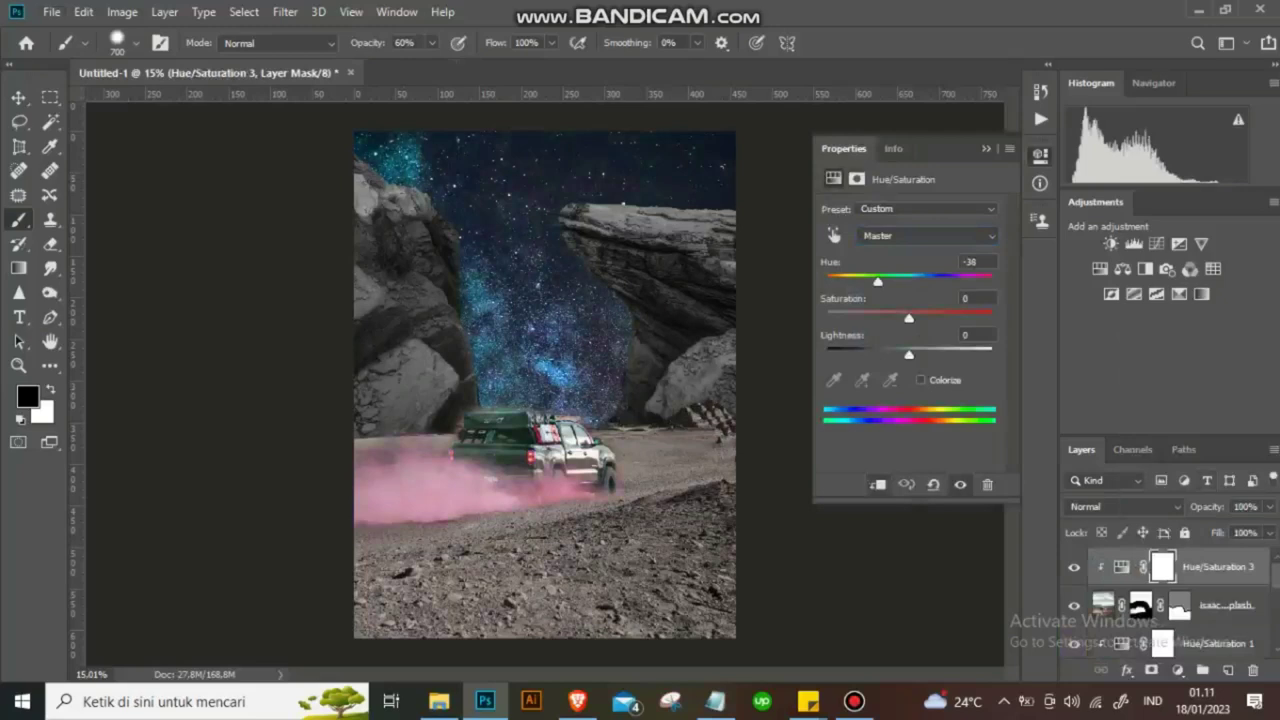
{"action": "left_click_drag", "start_coordinate": [878, 281], "coordinate": [975, 281]}
{"action": "left_click", "coordinate": [920, 380]}
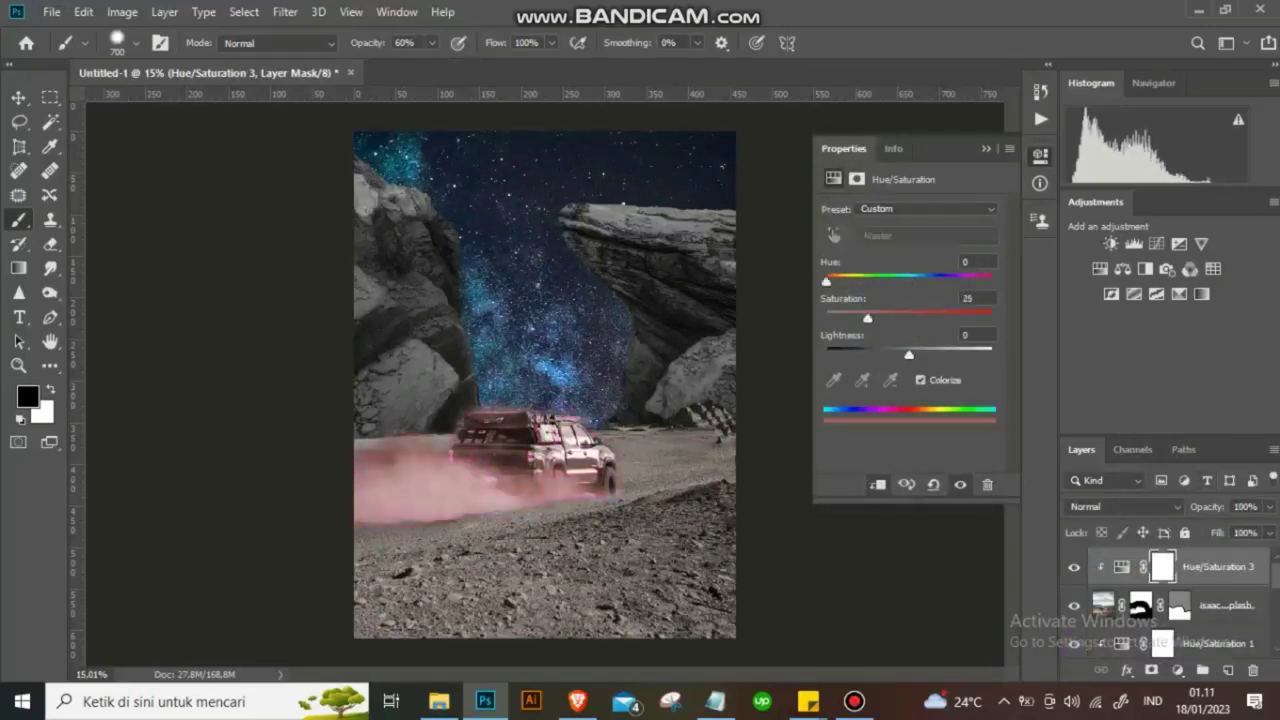
{"action": "left_click_drag", "start_coordinate": [831, 281], "coordinate": [833, 281]}
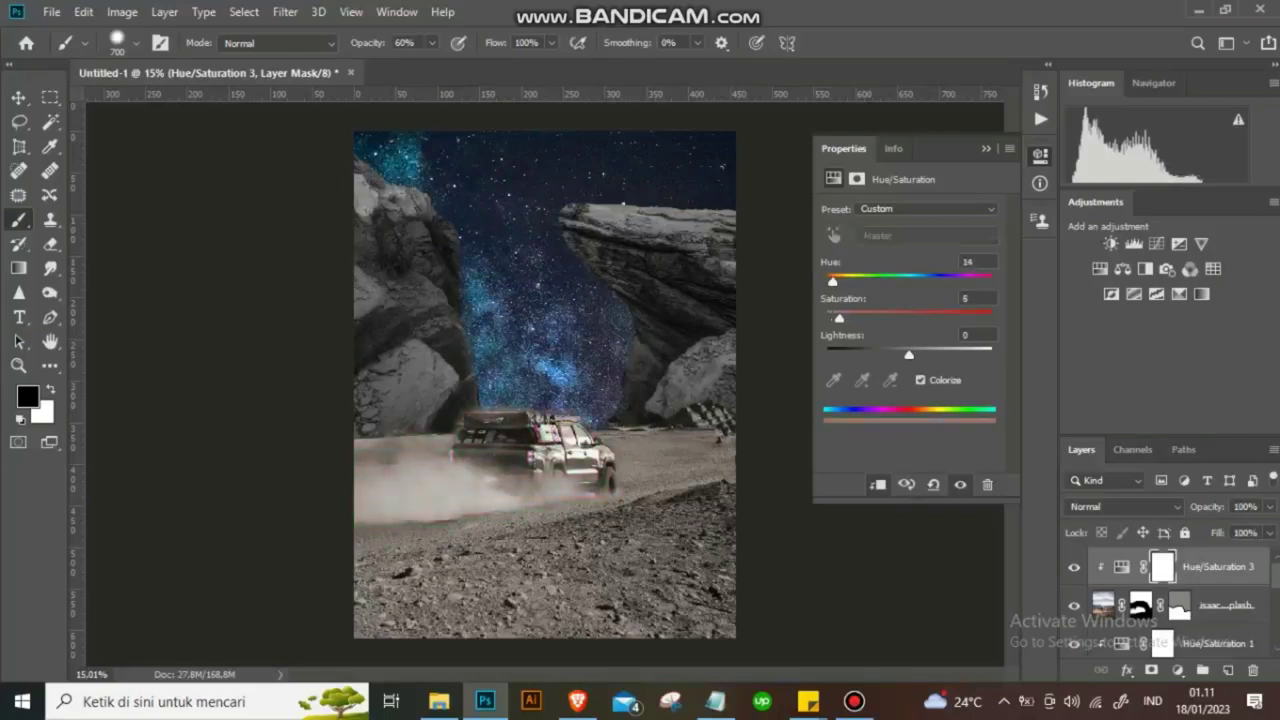
{"action": "left_click_drag", "start_coordinate": [908, 354], "coordinate": [897, 354]}
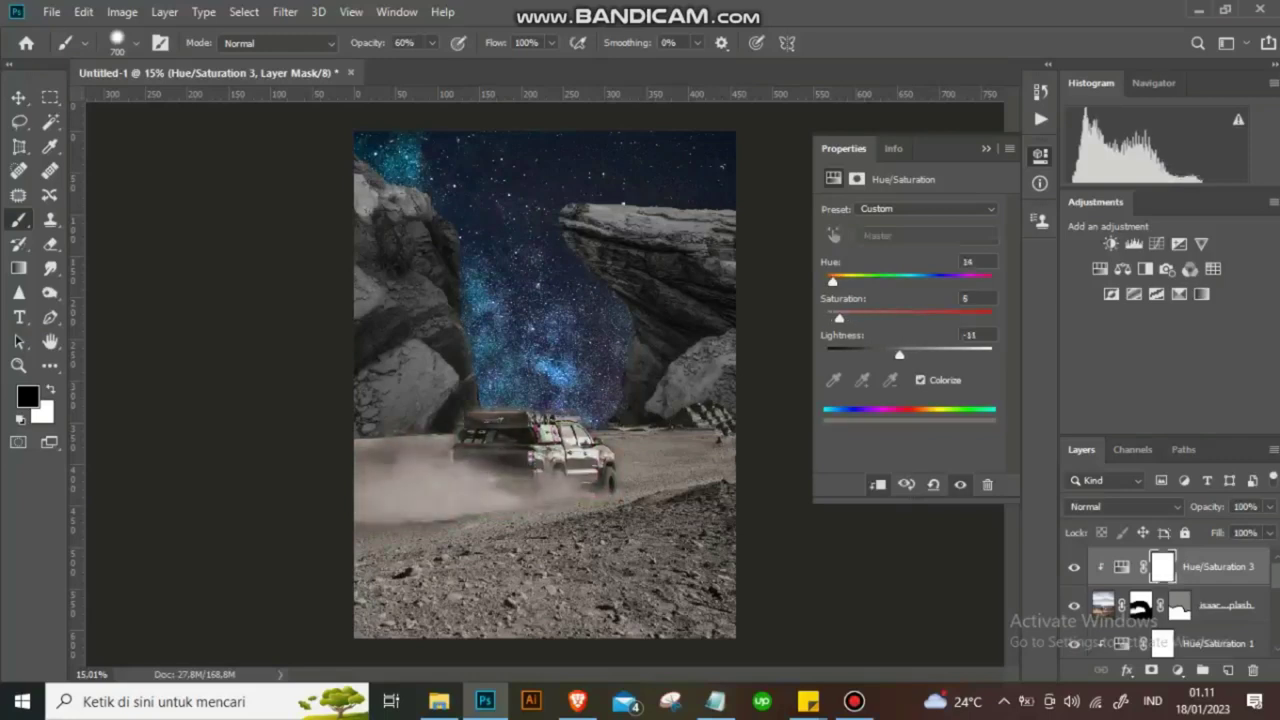
{"action": "key", "text": "Up"}
{"action": "left_click", "coordinate": [1162, 567]}
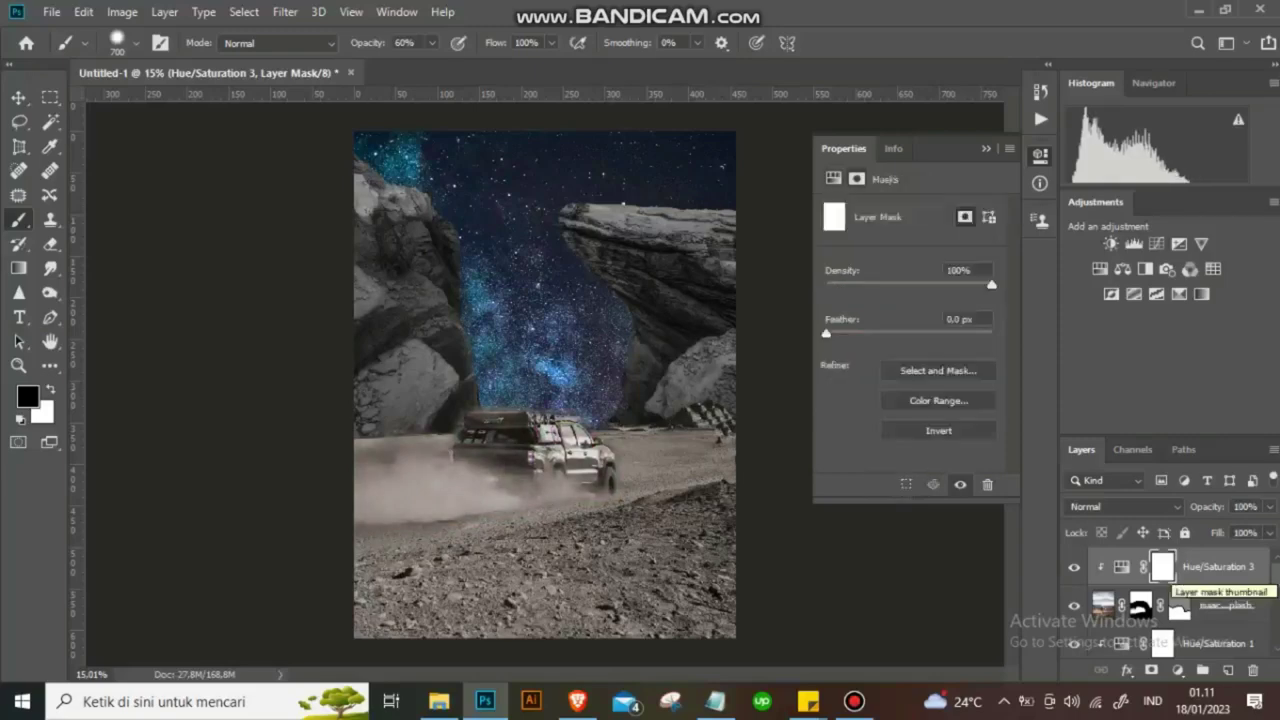
Paint white on the Hue/Saturation 3 mask to restore the truck's original colours and lower body.
{"action": "scroll", "coordinate": [508, 438], "scroll_direction": "up", "scroll_amount": 5}
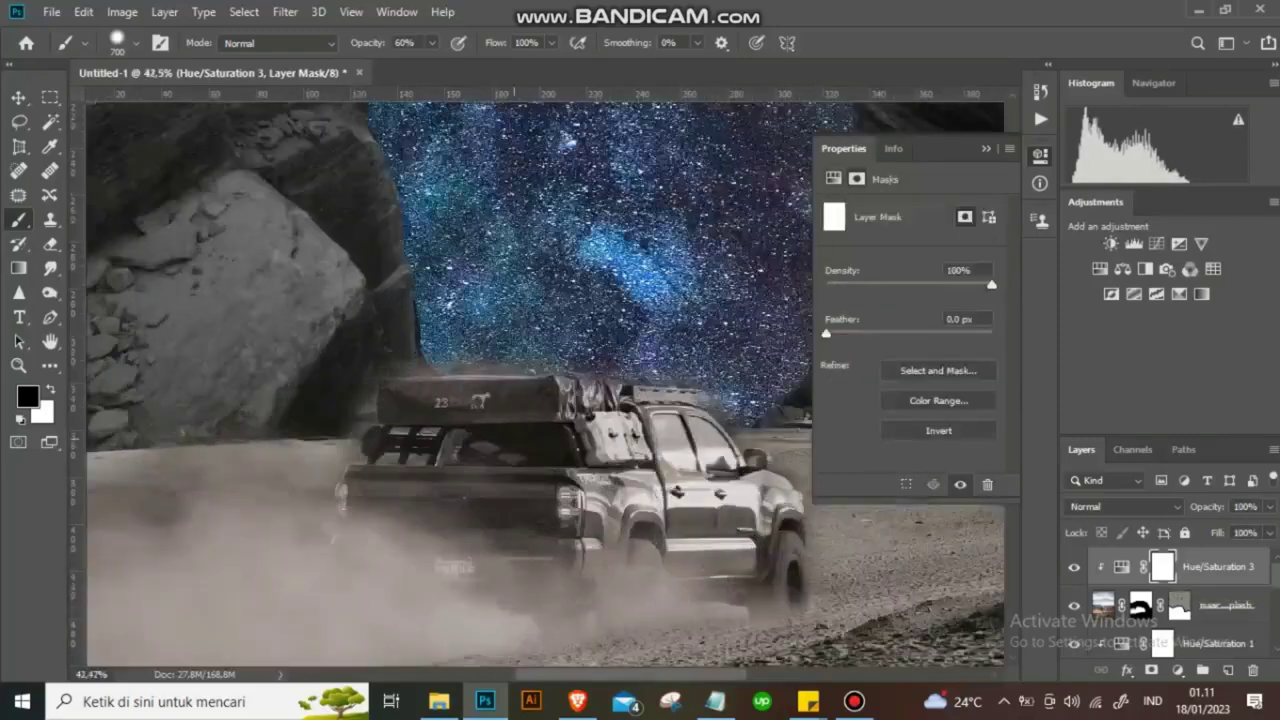
{"action": "left_click_drag", "start_coordinate": [740, 500], "coordinate": [598, 428]}
{"action": "left_click_drag", "start_coordinate": [750, 548], "coordinate": [645, 550]}
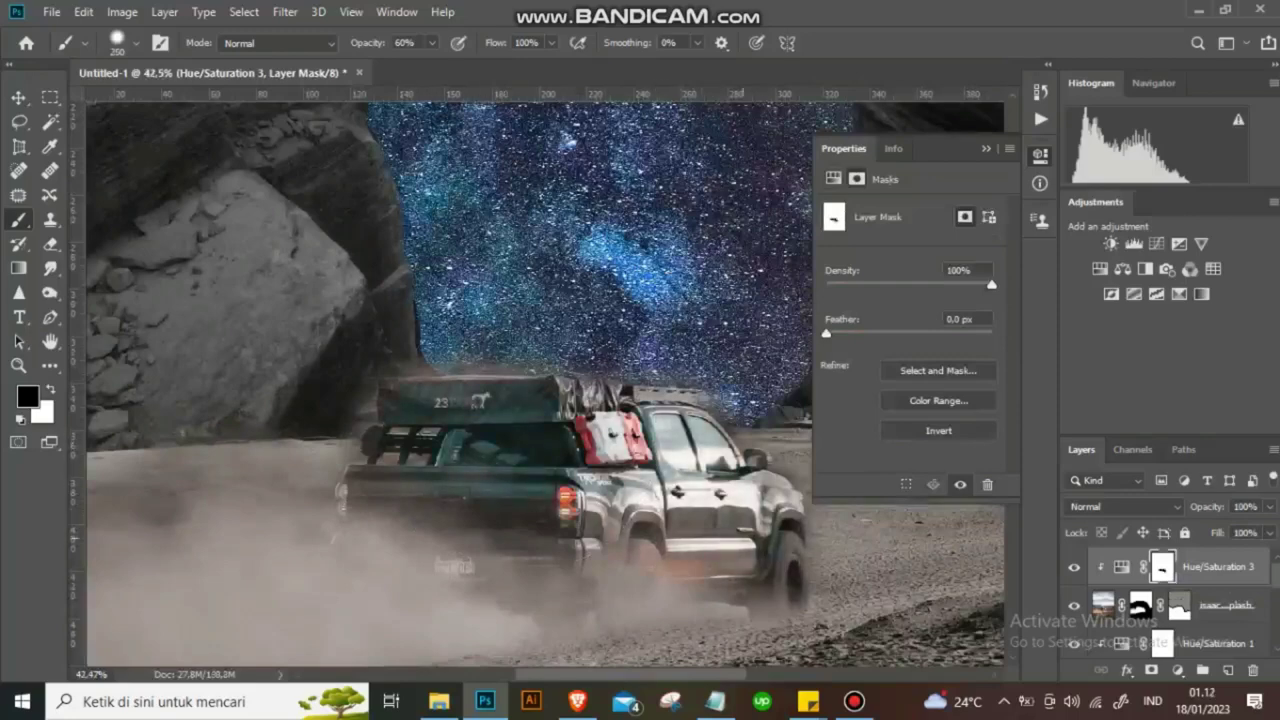
{"action": "scroll", "coordinate": [830, 600], "scroll_direction": "up", "scroll_amount": 4}
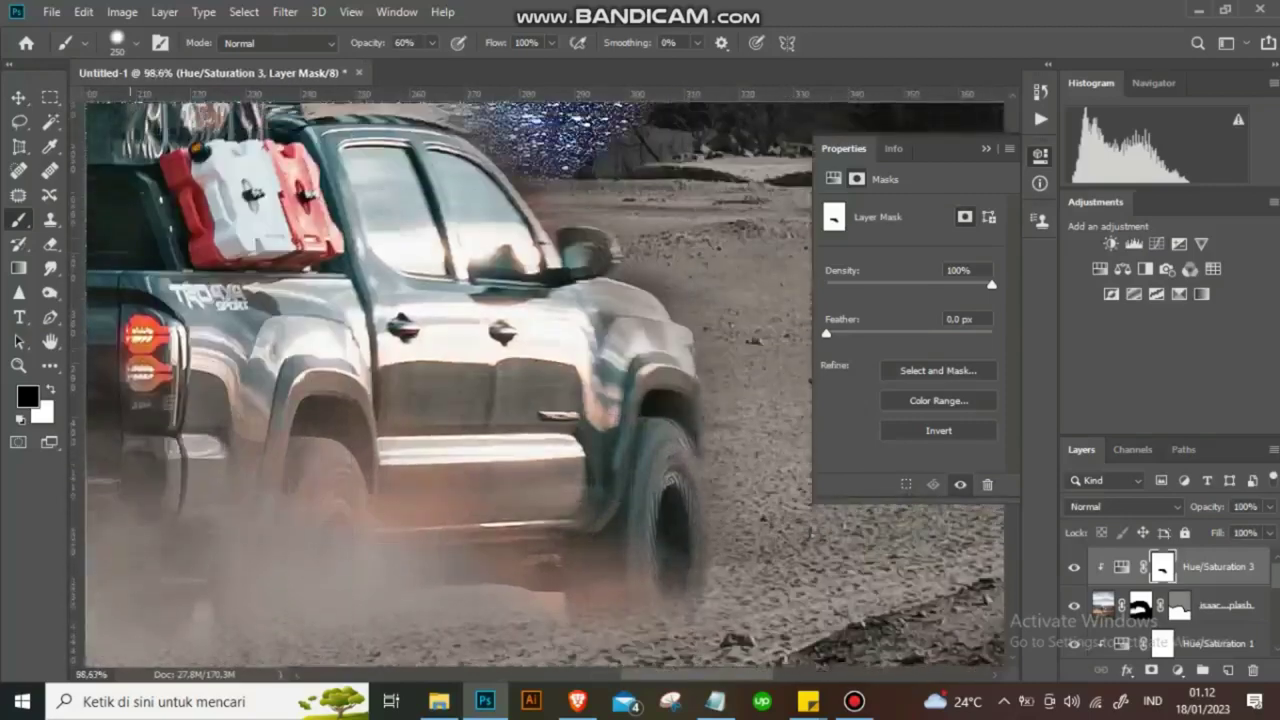
On the truck layer mask, reveal more dust beneath the truck and hide the dark shadow below it.
{"action": "left_click", "coordinate": [1140, 605]}
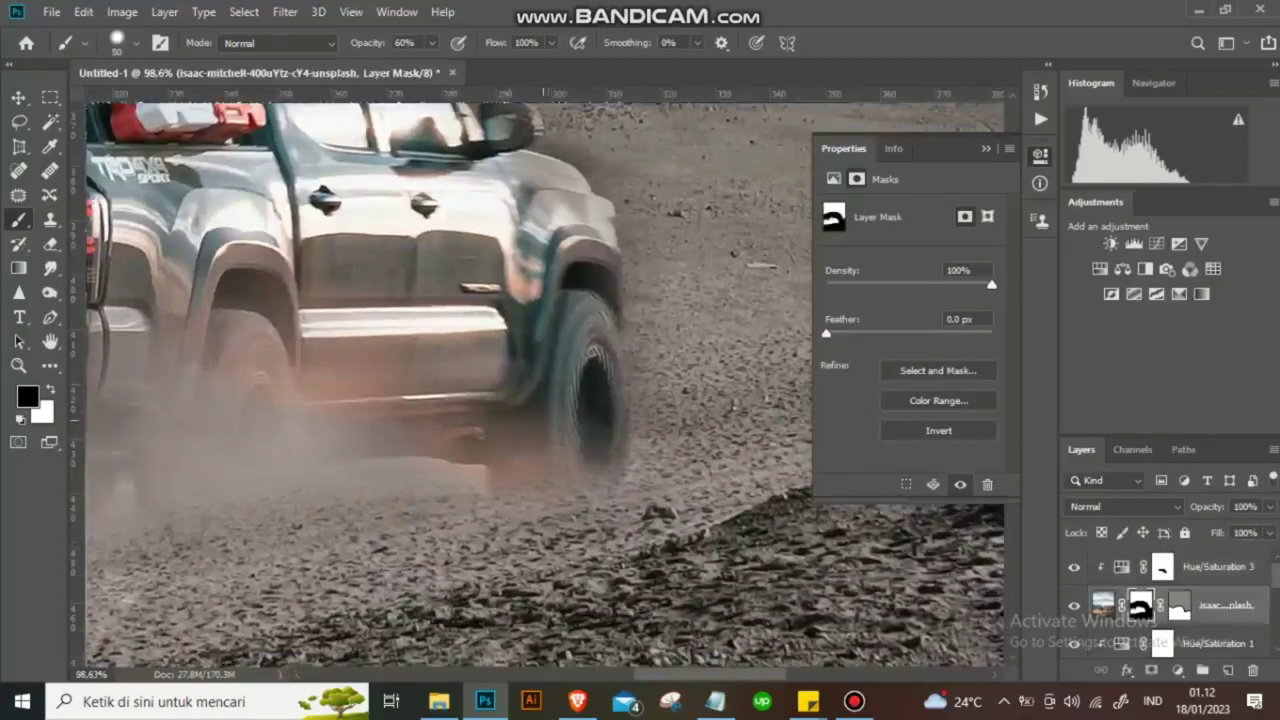
{"action": "key", "text": "x"}
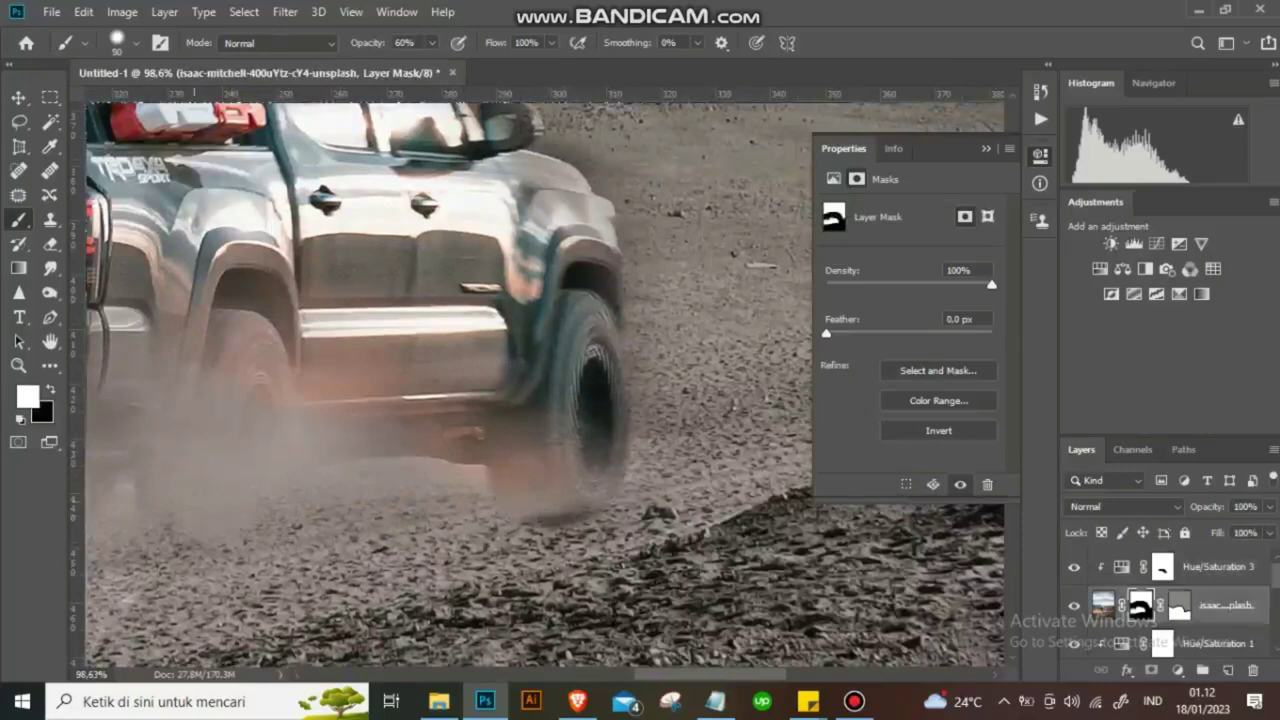
{"action": "left_click_drag", "start_coordinate": [215, 530], "coordinate": [260, 521]}
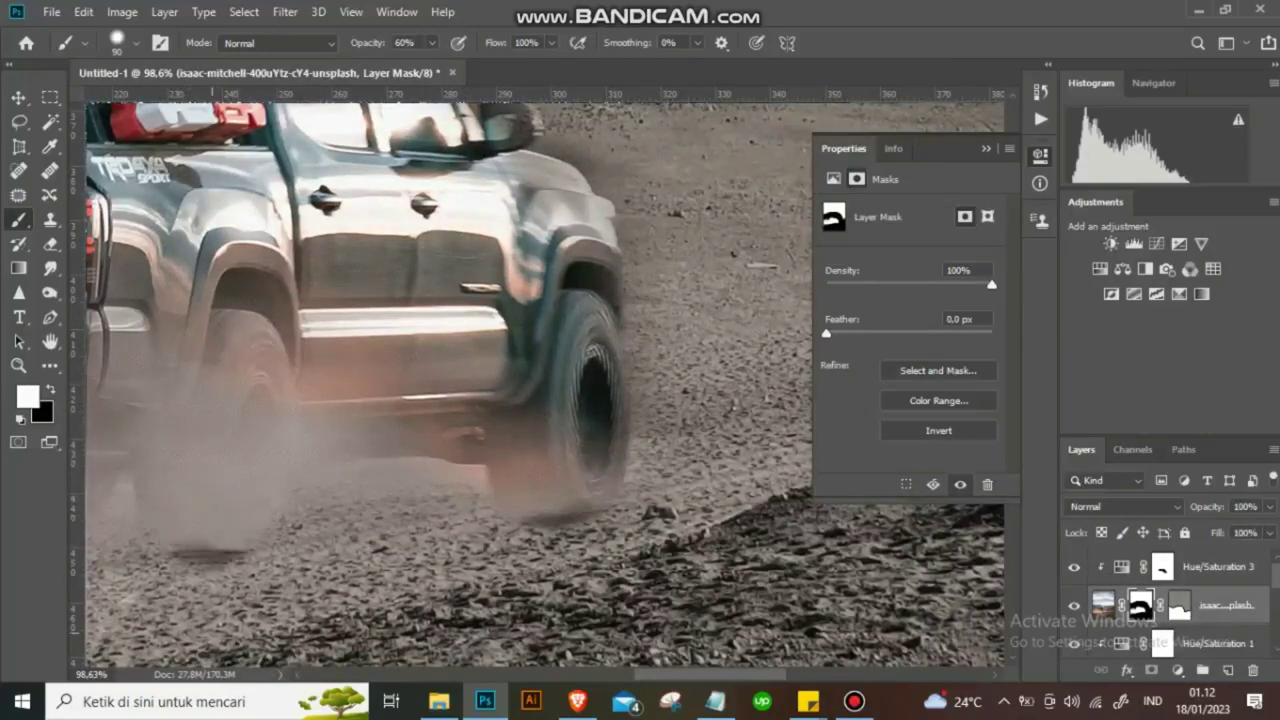
{"action": "key", "text": "x"}
{"action": "left_click_drag", "start_coordinate": [215, 560], "coordinate": [185, 555]}
{"action": "key", "text": "x"}
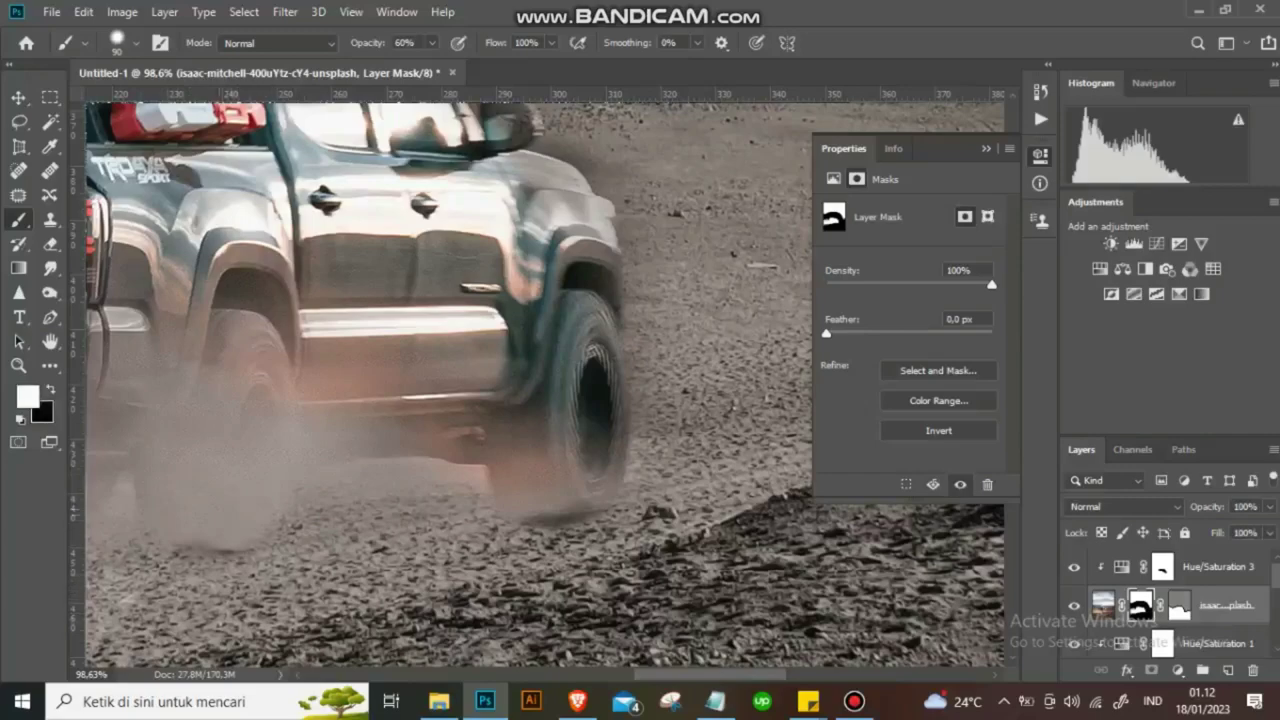
{"action": "scroll", "coordinate": [598, 463], "scroll_direction": "down", "scroll_amount": 3}
{"action": "scroll", "coordinate": [598, 463], "scroll_direction": "down", "scroll_amount": 3}
{"action": "scroll", "coordinate": [598, 463], "scroll_direction": "down", "scroll_amount": 1}
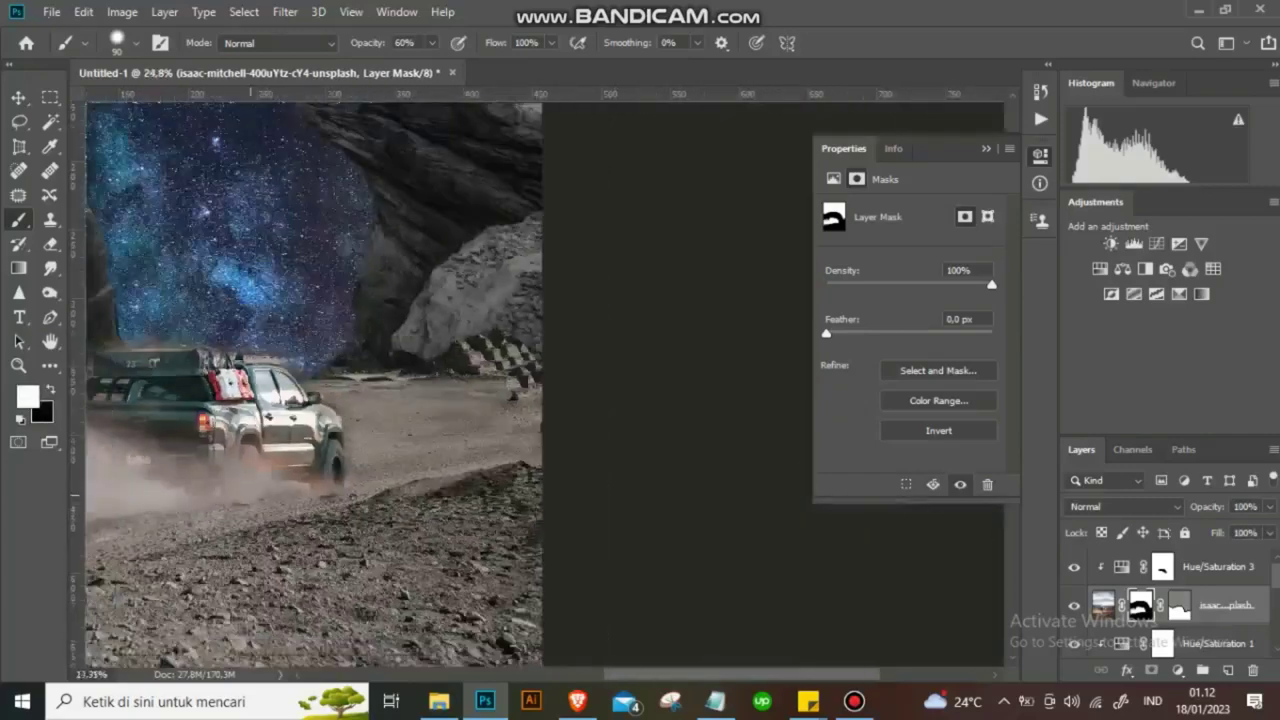
{"action": "scroll", "coordinate": [598, 463], "scroll_direction": "down", "scroll_amount": 2}
{"action": "scroll", "coordinate": [519, 385], "scroll_direction": "up", "scroll_amount": 1}
{"action": "scroll", "coordinate": [519, 385], "scroll_direction": "up", "scroll_amount": 1}
{"action": "scroll", "coordinate": [519, 385], "scroll_direction": "up", "scroll_amount": 1}
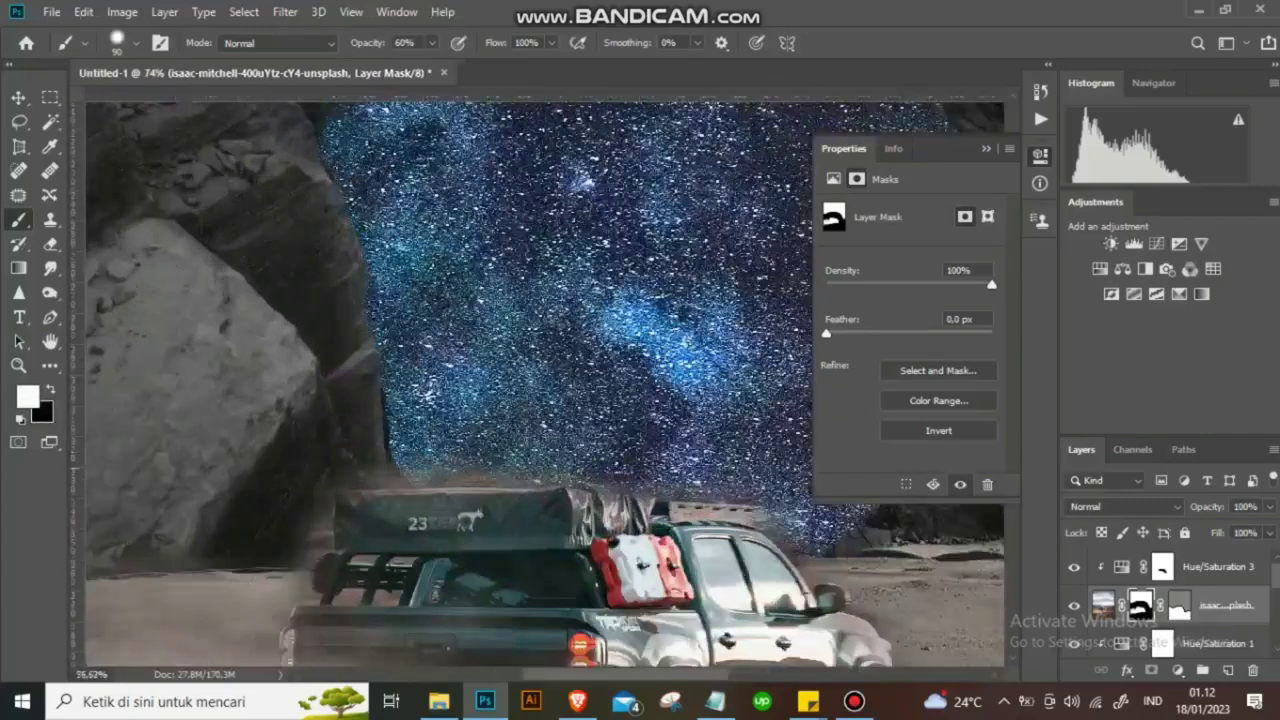
{"action": "scroll", "coordinate": [519, 385], "scroll_direction": "up", "scroll_amount": 1}
Mask out leftover sky along the truck's top and roof tent, and restore dark rock left of the rack.
{"action": "key", "text": "x"}
{"action": "mouse_move", "coordinate": [320, 480]}
{"action": "left_mouse_down"}
{"action": "mouse_move", "coordinate": [570, 488]}
{"action": "mouse_move", "coordinate": [415, 485]}
{"action": "mouse_move", "coordinate": [250, 555]}
{"action": "left_mouse_up"}
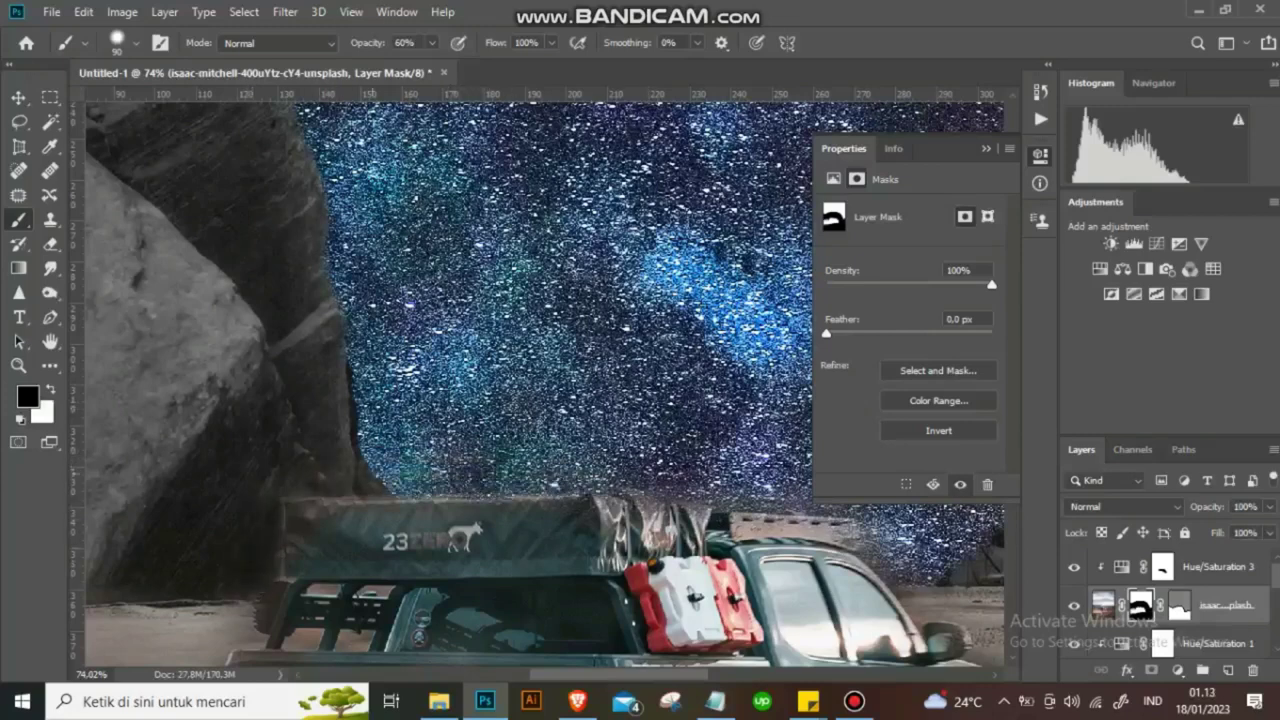
{"action": "left_click_drag", "start_coordinate": [280, 497], "coordinate": [700, 505]}
{"action": "key", "text": "x"}
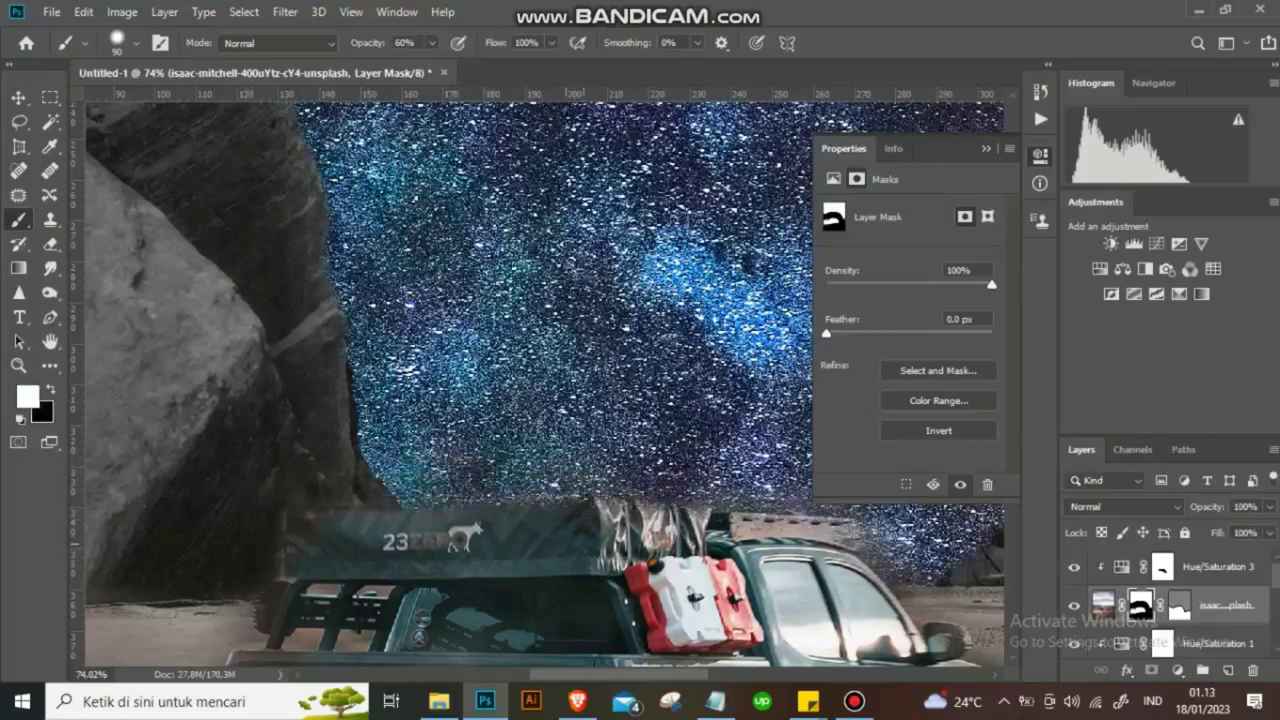
{"action": "key", "text": "x"}
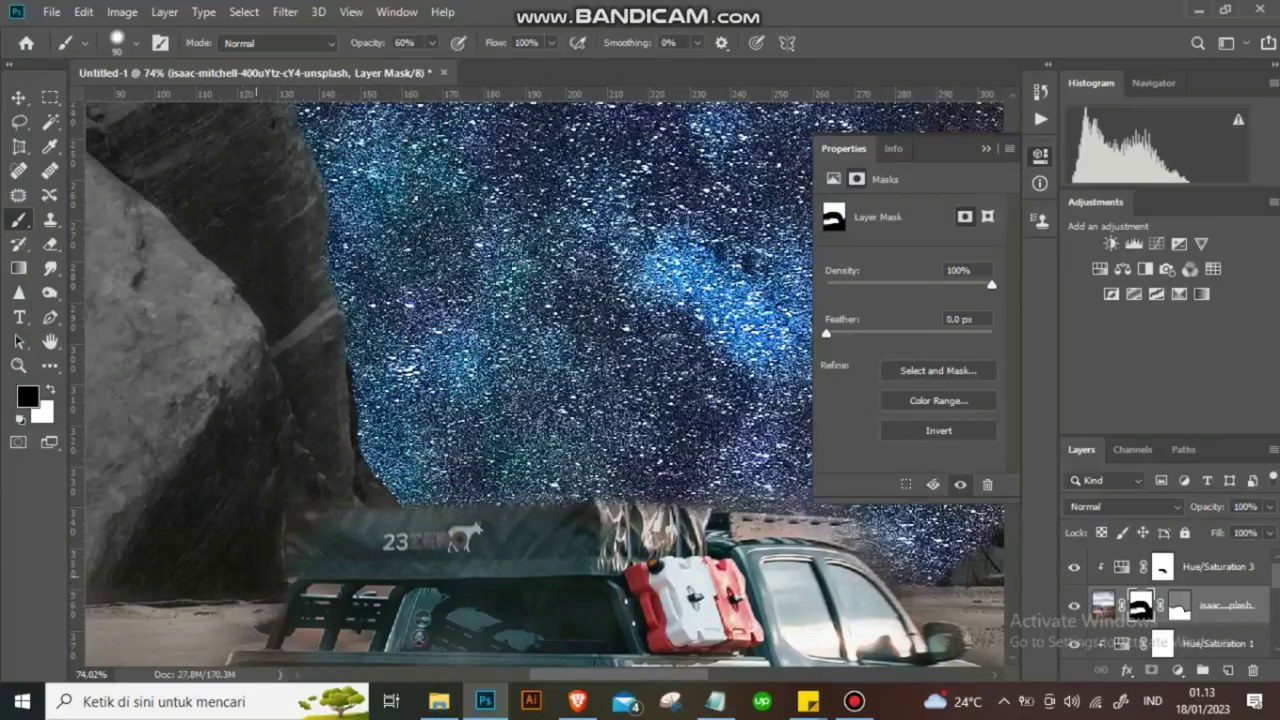
{"action": "key", "text": "x"}
{"action": "scroll", "coordinate": [255, 450], "scroll_direction": "up", "scroll_amount": 2, "text": "alt"}
{"action": "scroll", "coordinate": [300, 450], "scroll_direction": "up", "scroll_amount": 2, "text": "alt"}
{"action": "scroll", "coordinate": [355, 450], "scroll_direction": "down", "scroll_amount": 3}
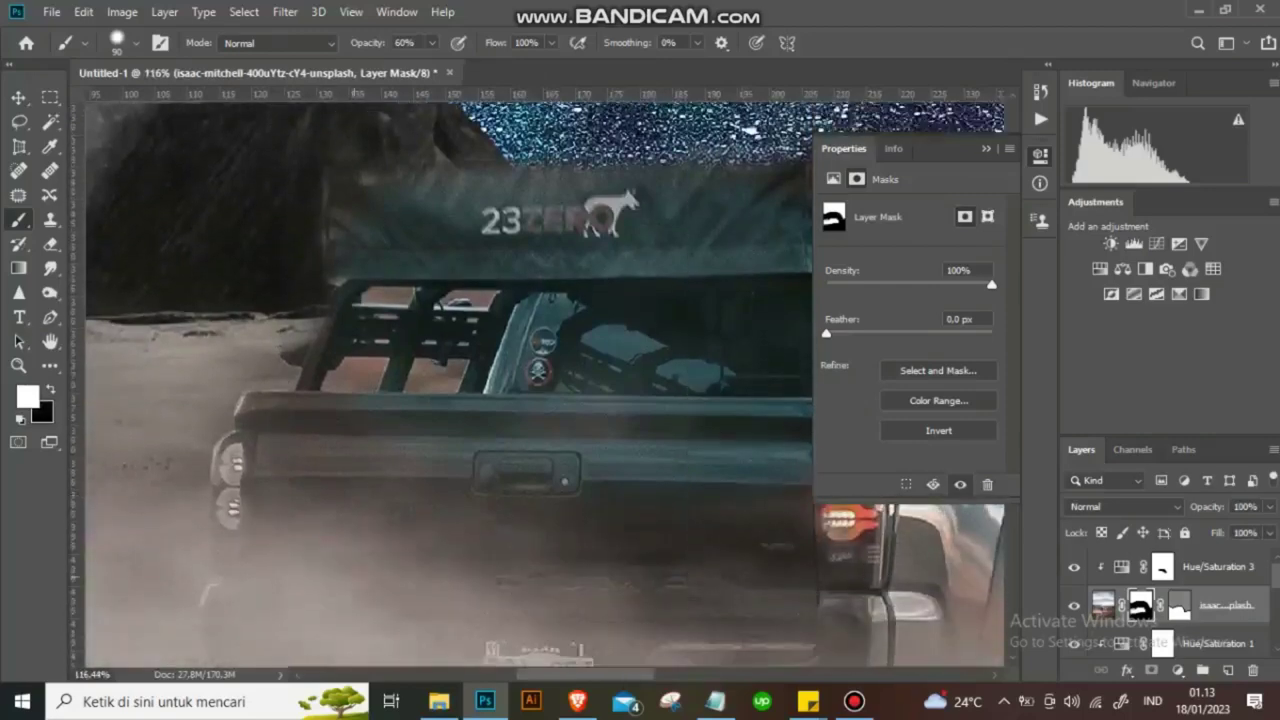
{"action": "left_click_drag", "start_coordinate": [305, 346], "coordinate": [287, 340]}
{"action": "key", "text": "x"}
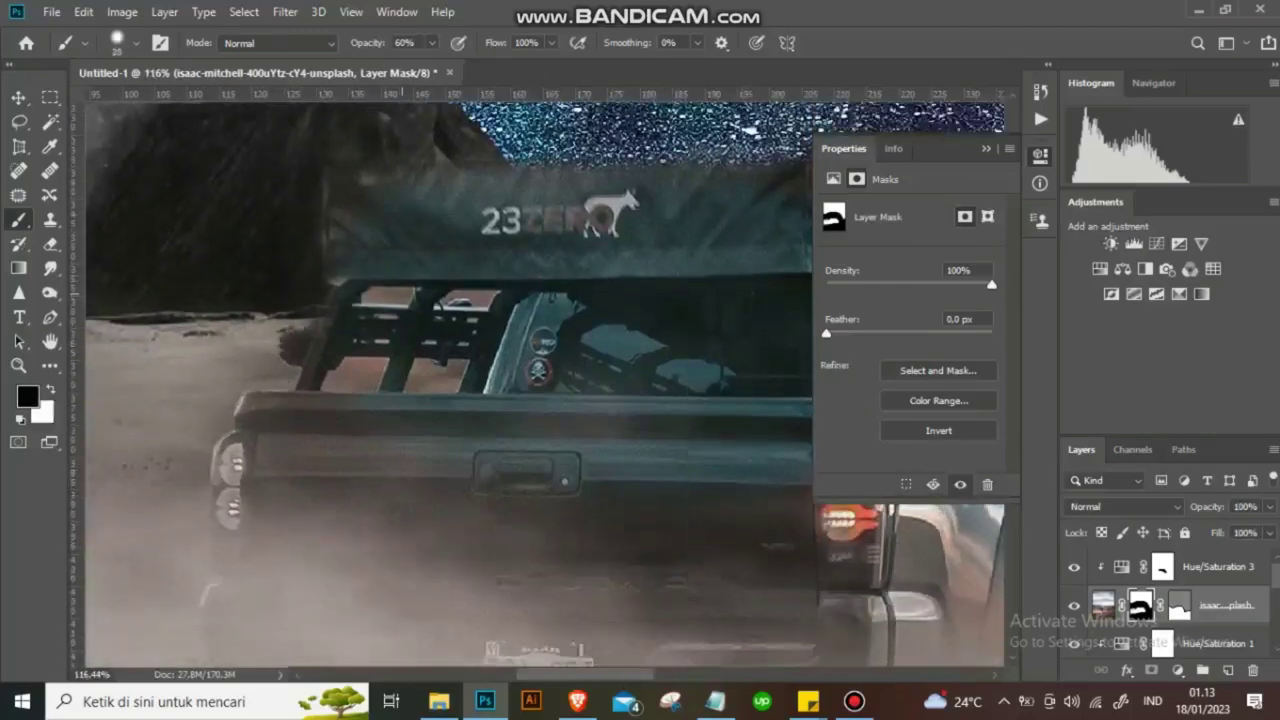
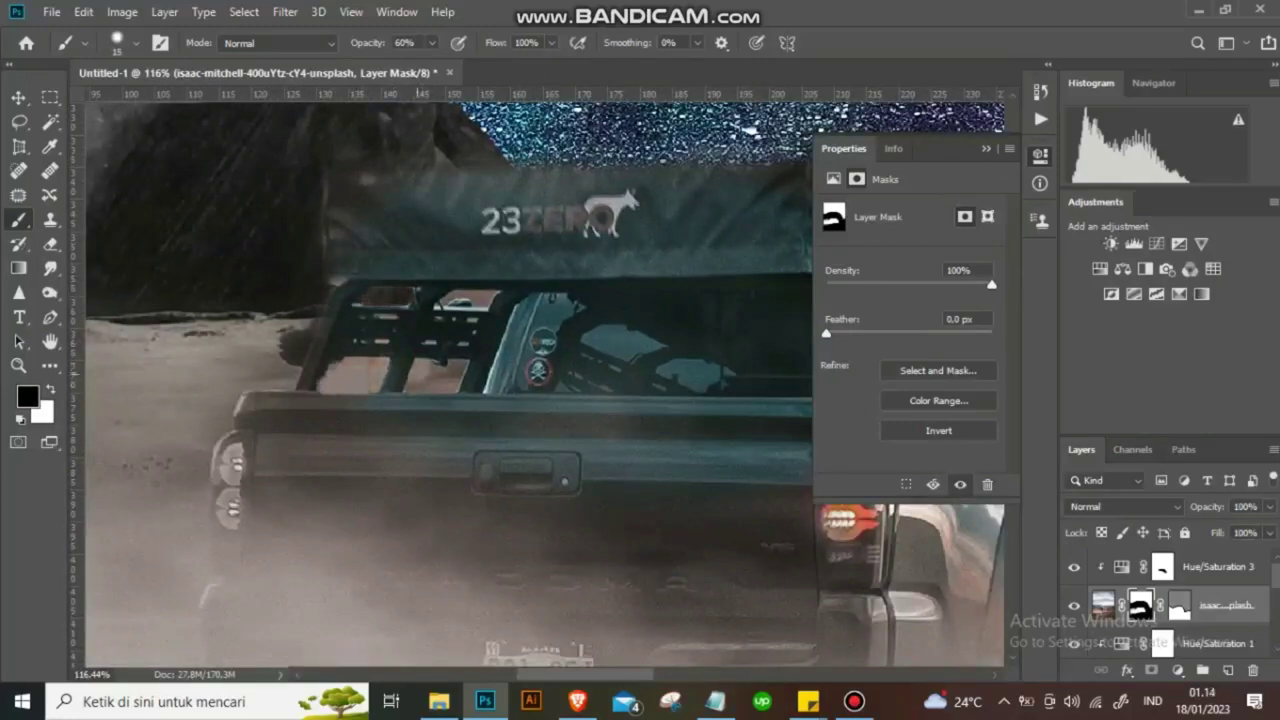
Zoom in on the truck's cab and sky, and close the mask Properties panel.
{"action": "key", "text": "x"}
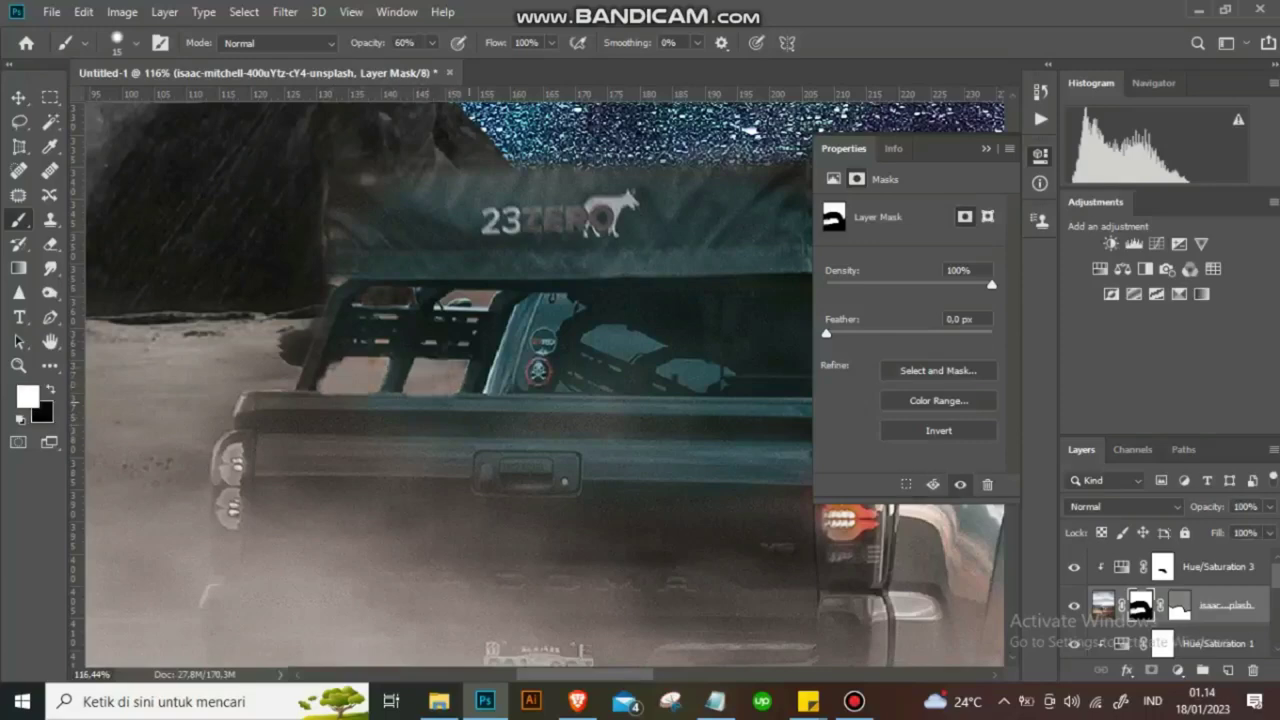
{"action": "scroll", "coordinate": [545, 380], "scroll_direction": "down", "scroll_amount": 2}
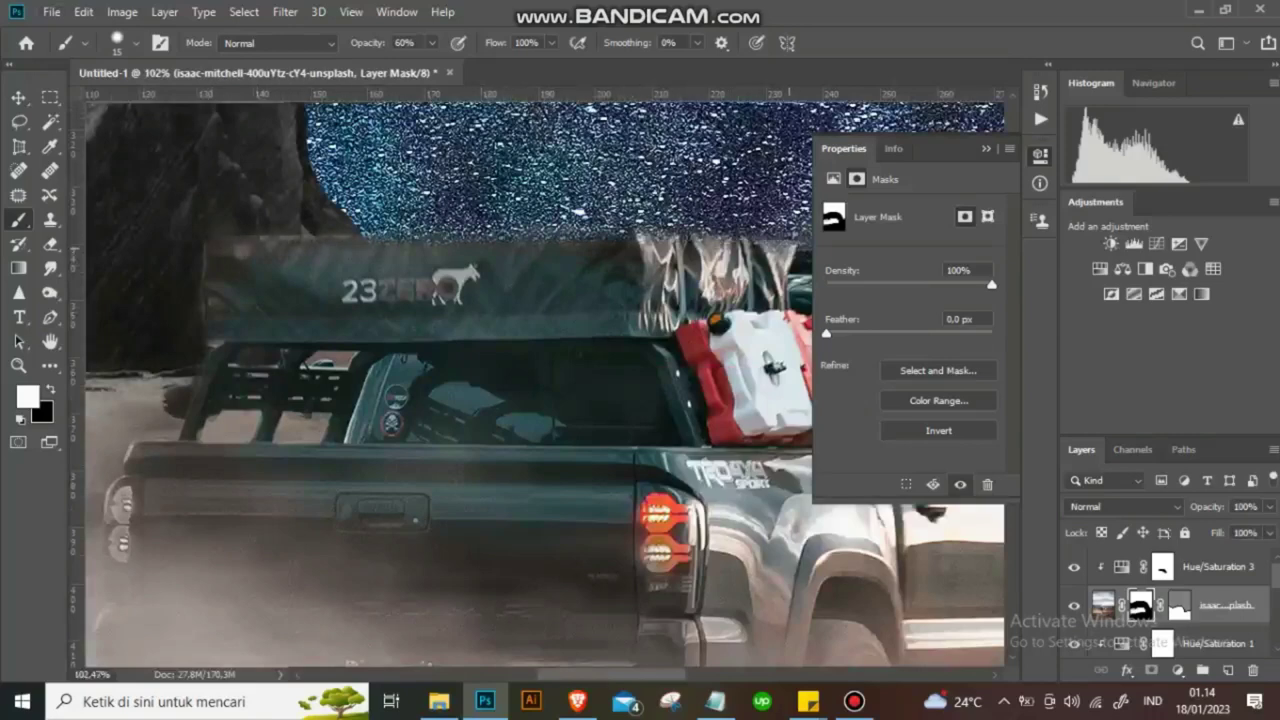
{"action": "left_click_drag", "start_coordinate": [700, 400], "coordinate": [295, 475]}
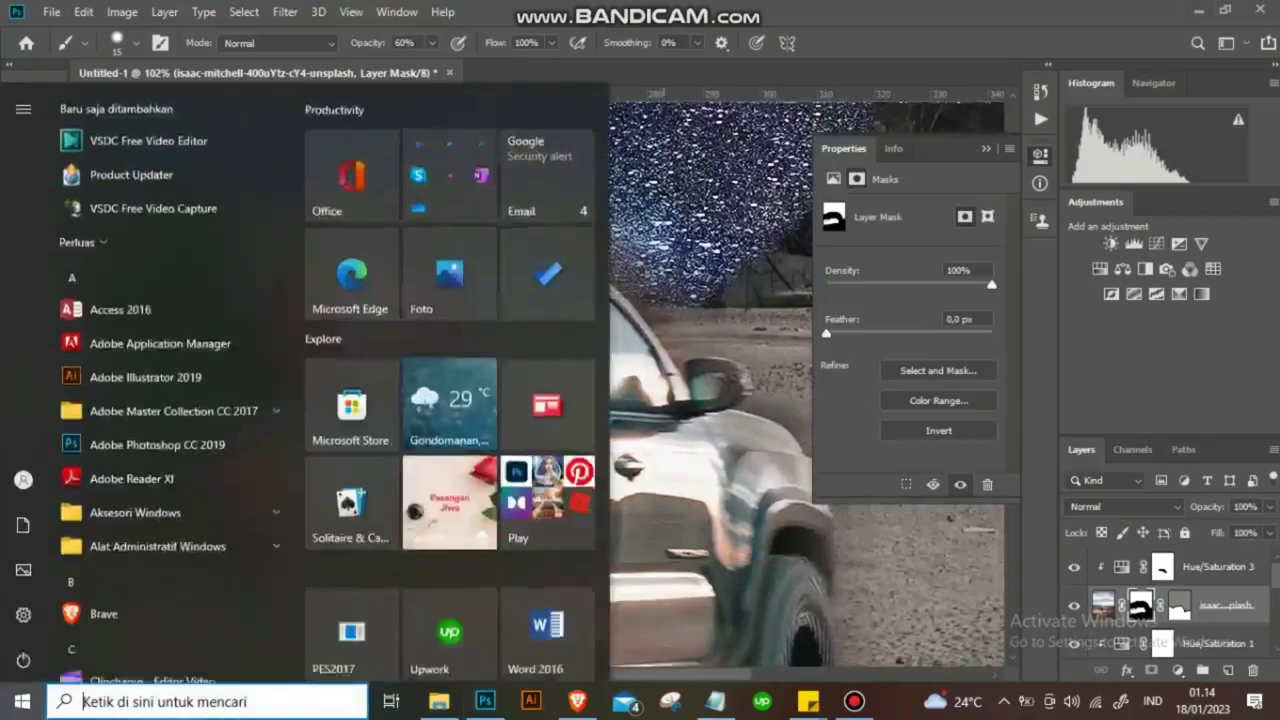
{"action": "scroll", "coordinate": [600, 520], "scroll_direction": "down", "scroll_amount": 5}
{"action": "scroll", "coordinate": [600, 520], "scroll_direction": "down", "scroll_amount": 3}
{"action": "left_click", "coordinate": [1040, 155]}
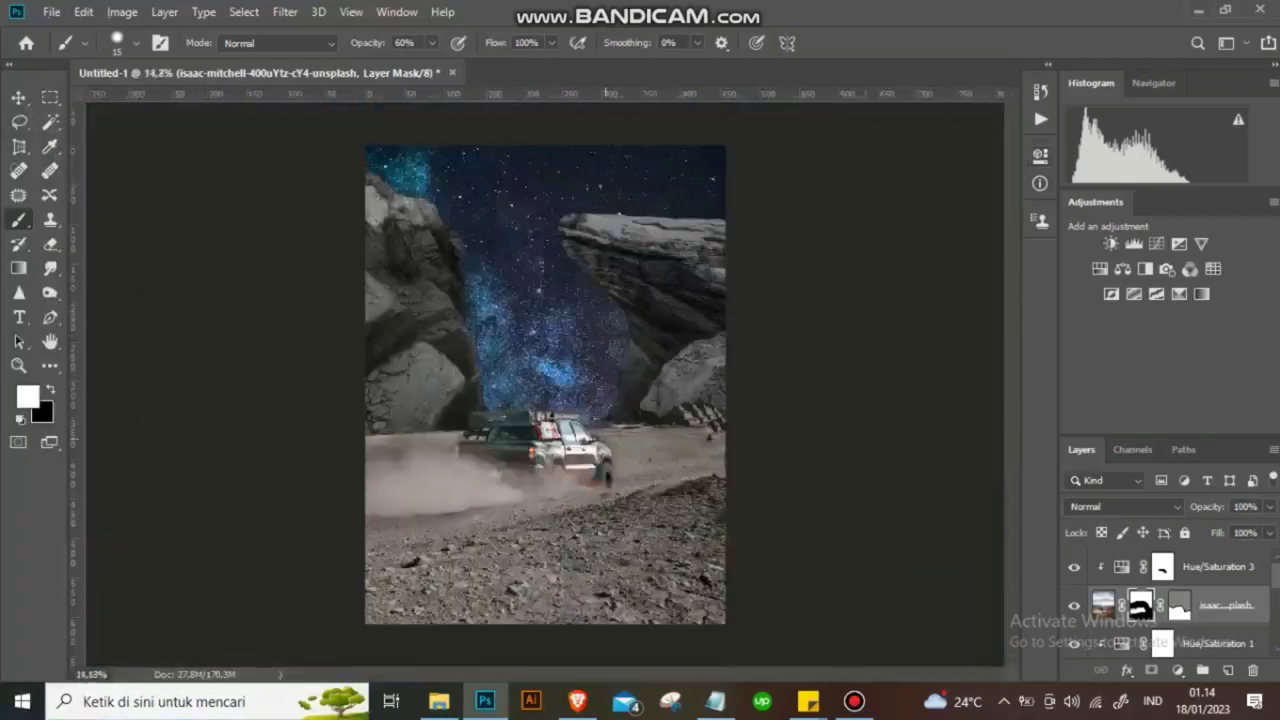
{"action": "scroll", "coordinate": [785, 527], "scroll_direction": "up", "scroll_amount": 3}
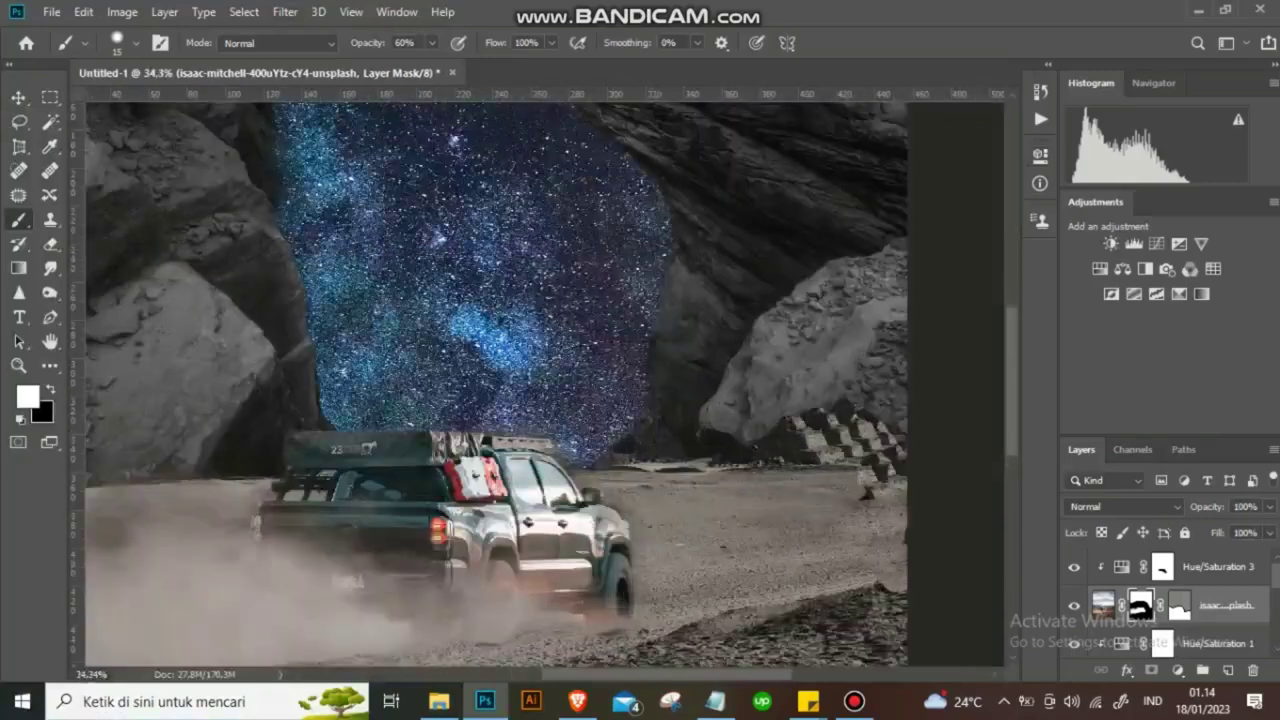
{"action": "scroll", "coordinate": [556, 512], "scroll_direction": "up", "scroll_amount": 4}
Paint black on the mask at 60% to reveal starry sky above and left of the roof rack.
{"action": "key", "text": "x"}
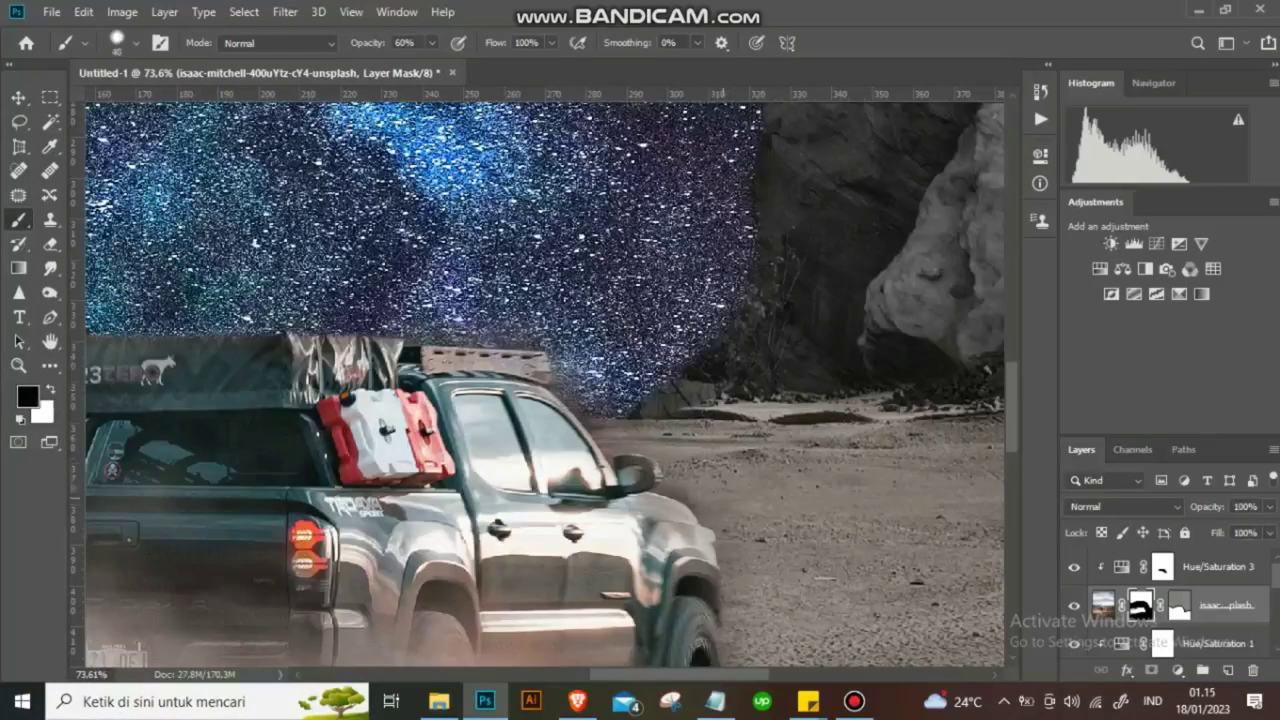
{"action": "scroll", "coordinate": [668, 490], "scroll_direction": "up", "scroll_amount": 2}
{"action": "scroll", "coordinate": [668, 490], "scroll_direction": "up", "scroll_amount": 2}
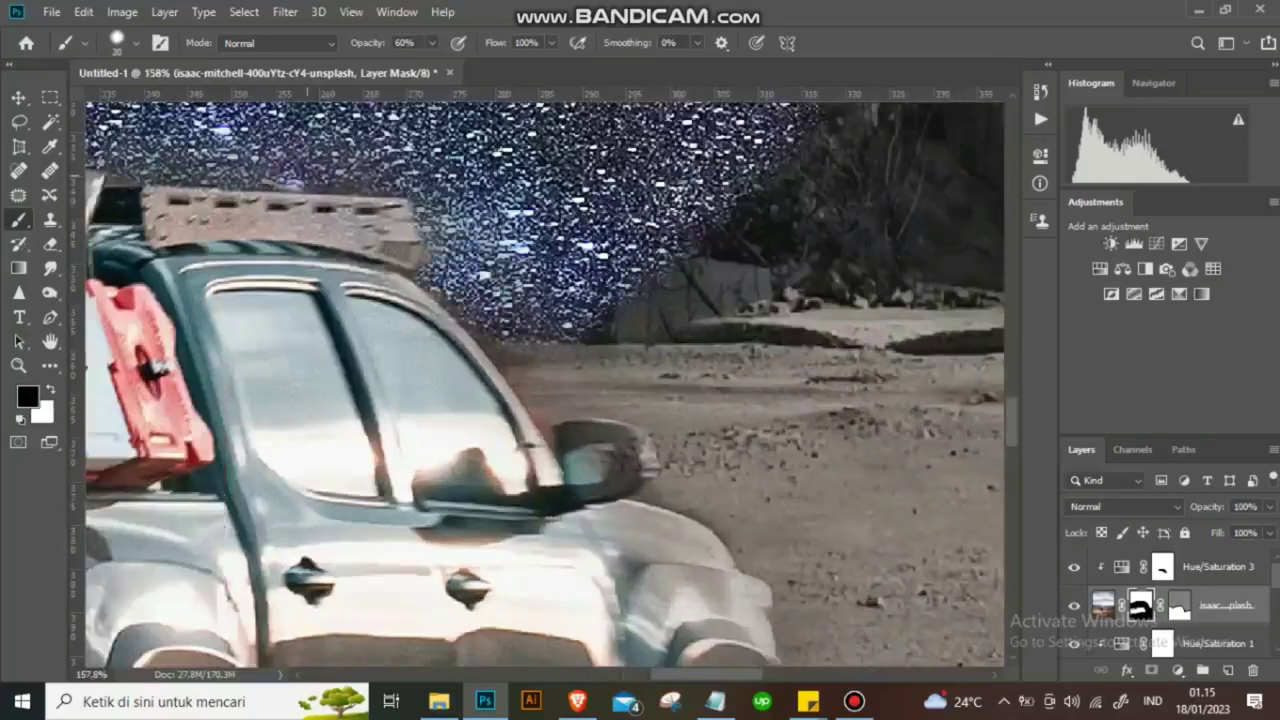
{"action": "left_click_drag", "start_coordinate": [190, 176], "coordinate": [355, 190]}
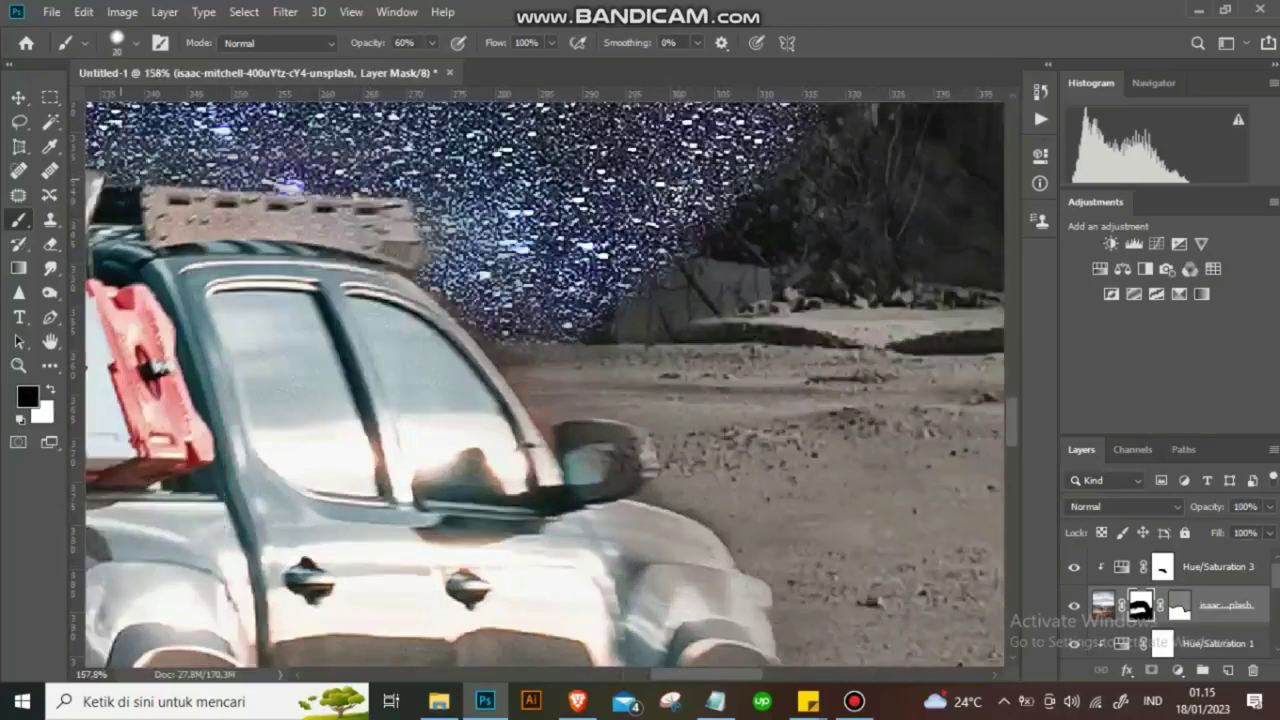
{"action": "left_click_drag", "start_coordinate": [120, 200], "coordinate": [110, 205]}
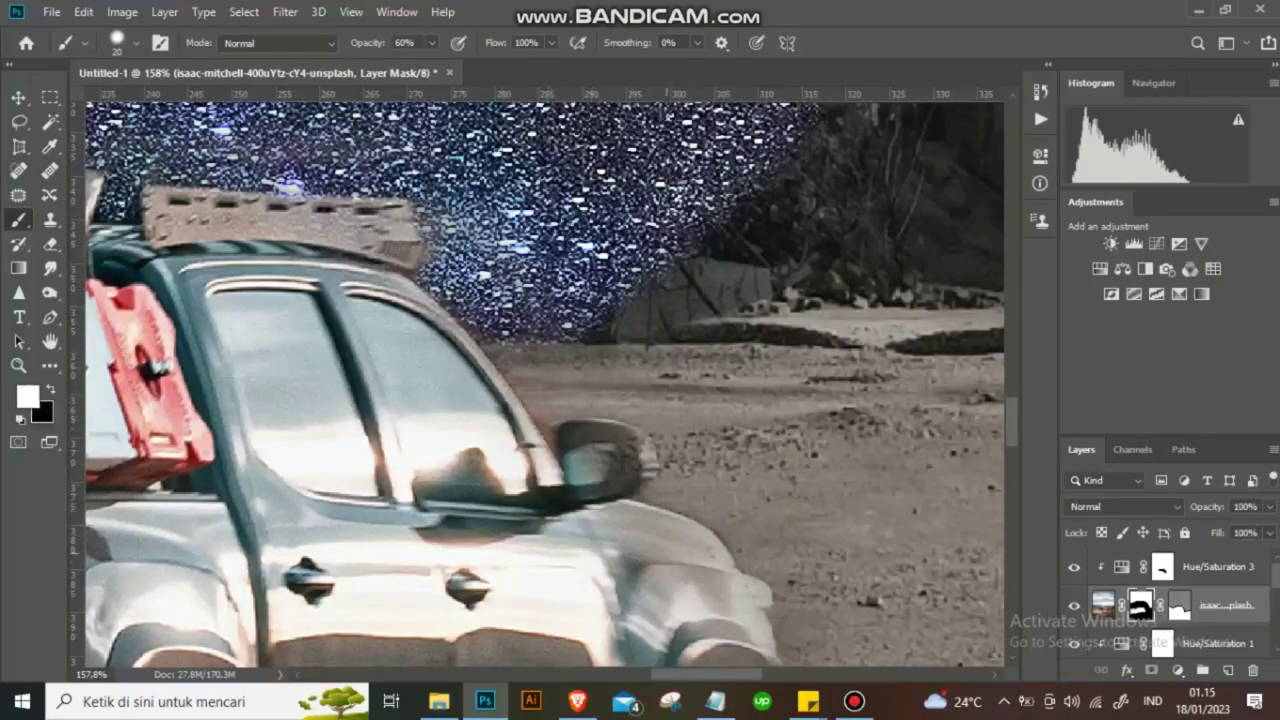
{"action": "scroll", "coordinate": [540, 380], "scroll_direction": "down", "scroll_amount": 3}
{"action": "left_click", "coordinate": [1162, 567]}
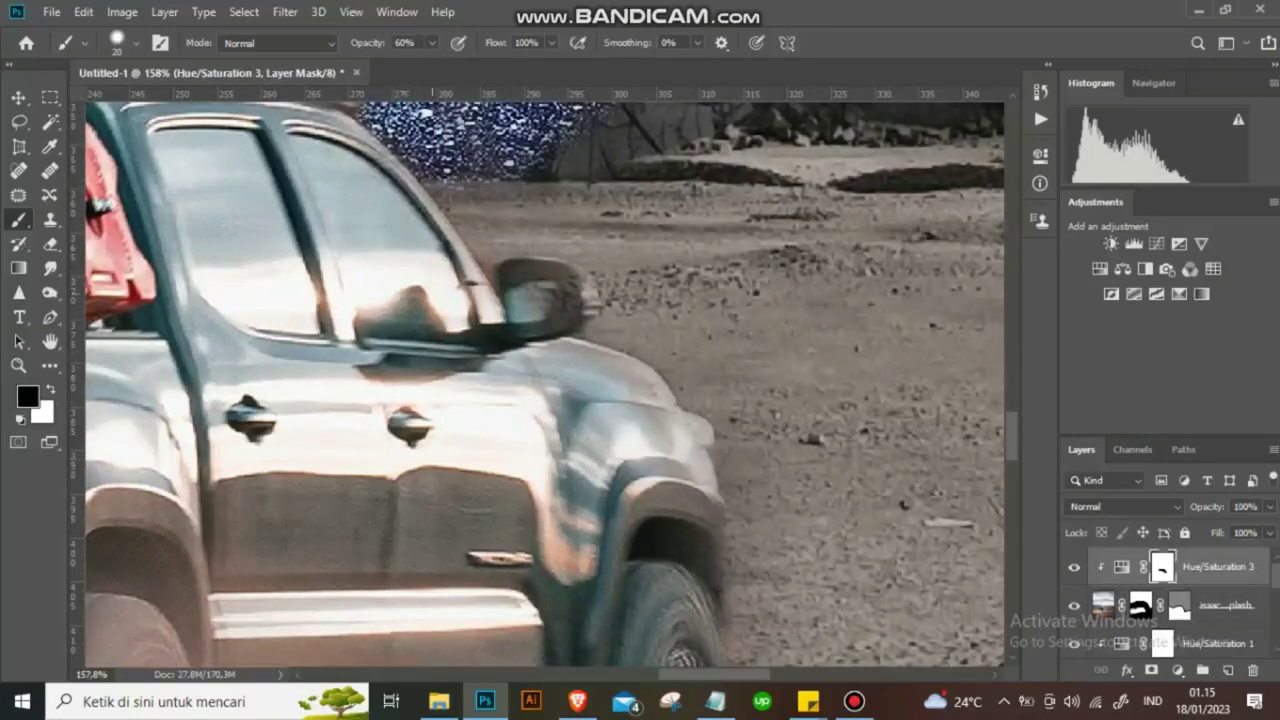
{"action": "scroll", "coordinate": [524, 347], "scroll_direction": "up", "scroll_amount": 3}
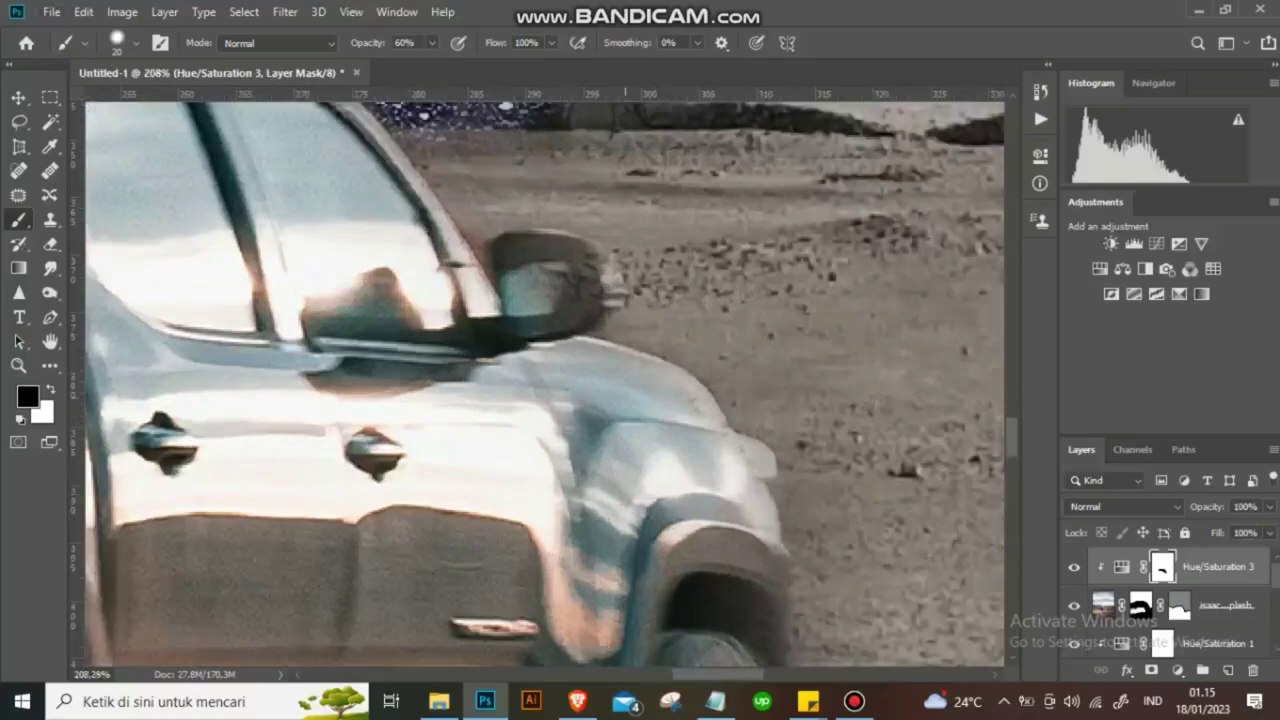
{"action": "scroll", "coordinate": [544, 384], "scroll_direction": "down", "scroll_amount": 5}
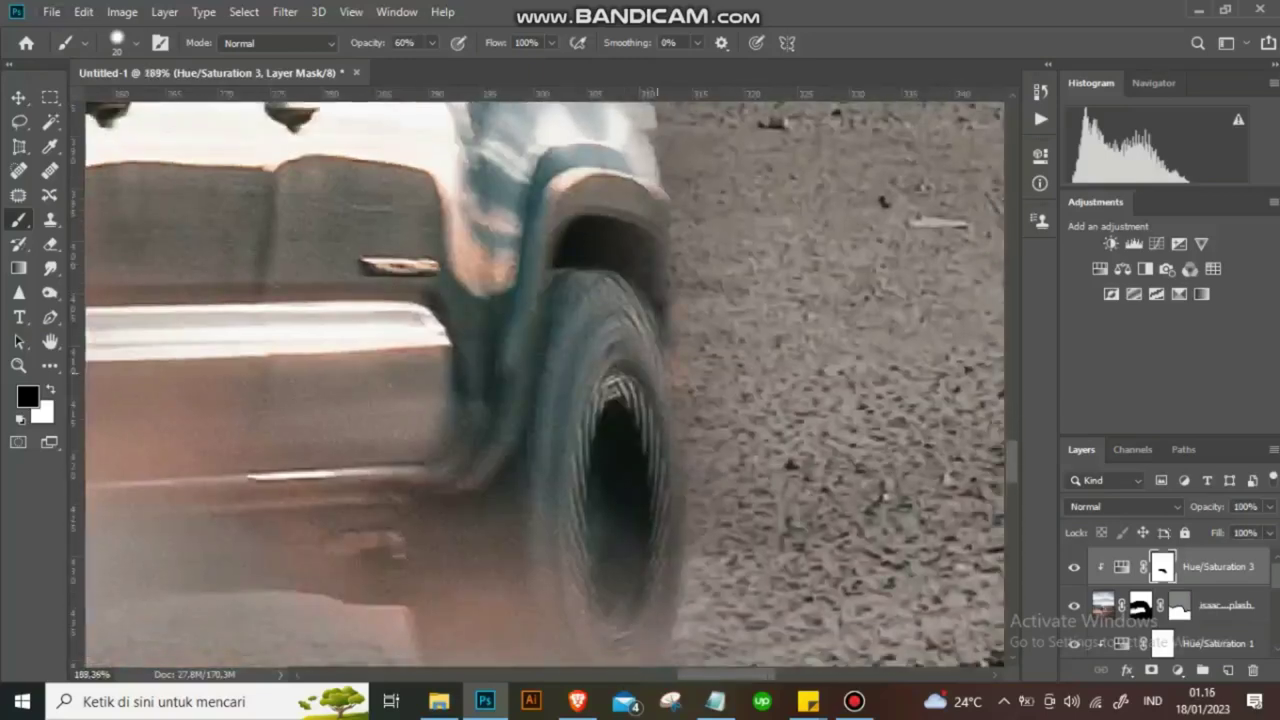
{"action": "scroll", "coordinate": [544, 384], "scroll_direction": "down", "scroll_amount": 2}
{"action": "scroll", "coordinate": [544, 384], "scroll_direction": "down", "scroll_amount": 2}
{"action": "scroll", "coordinate": [544, 384], "scroll_direction": "down", "scroll_amount": 2}
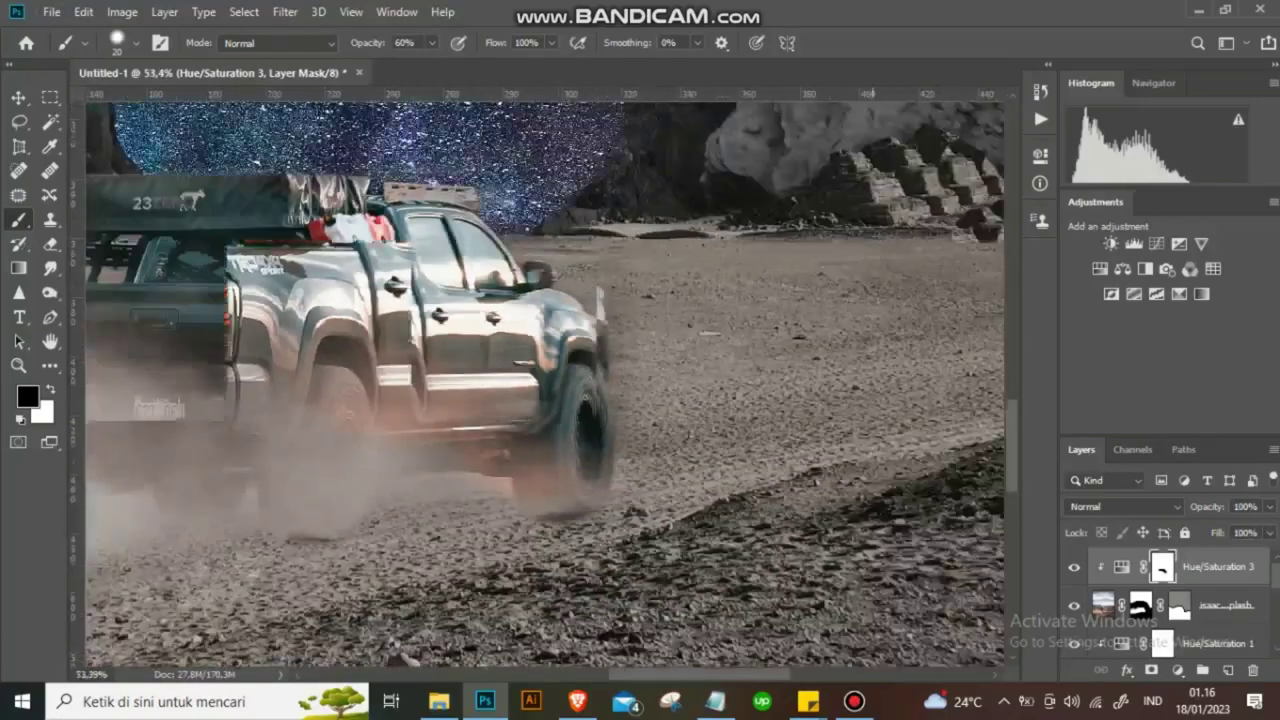
{"action": "scroll", "coordinate": [544, 384], "scroll_direction": "down", "scroll_amount": 2}
{"action": "scroll", "coordinate": [480, 384], "scroll_direction": "down", "scroll_amount": 2}
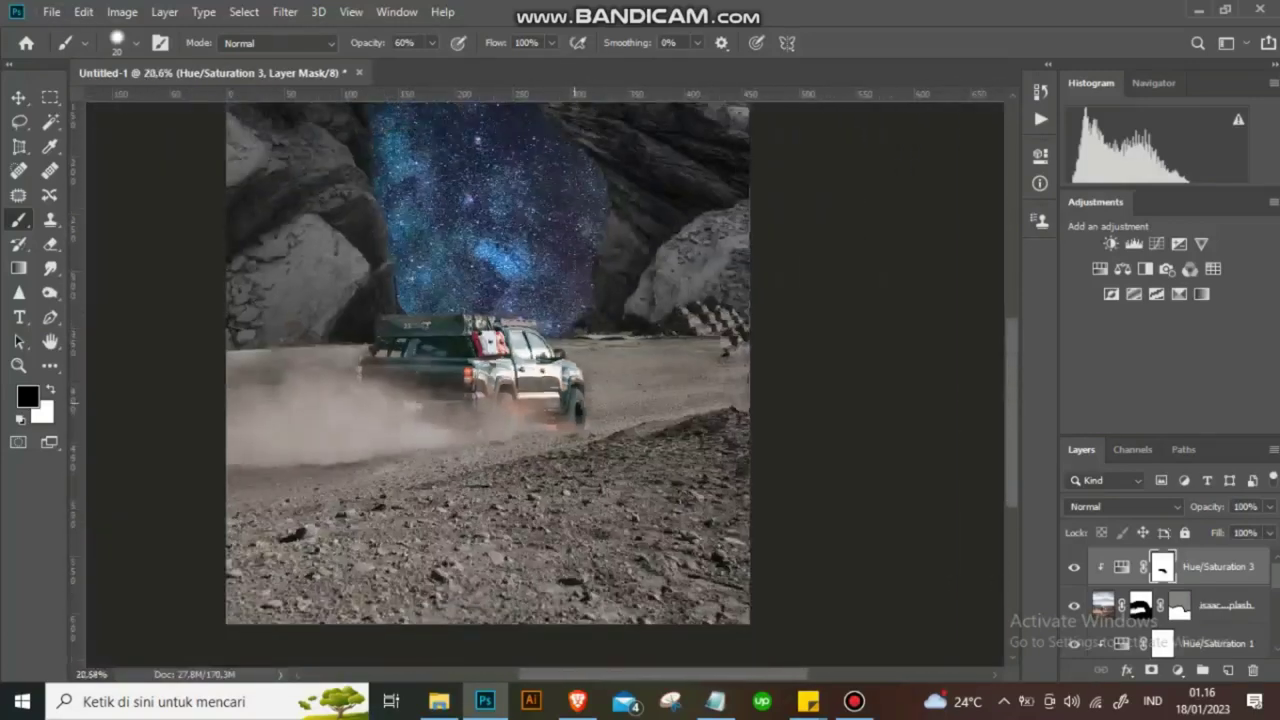
{"action": "scroll", "coordinate": [560, 380], "scroll_direction": "up", "scroll_amount": 1}
{"action": "scroll", "coordinate": [560, 380], "scroll_direction": "up", "scroll_amount": 1}
{"action": "scroll", "coordinate": [530, 420], "scroll_direction": "up", "scroll_amount": 1}
{"action": "scroll", "coordinate": [490, 490], "scroll_direction": "up", "scroll_amount": 1}
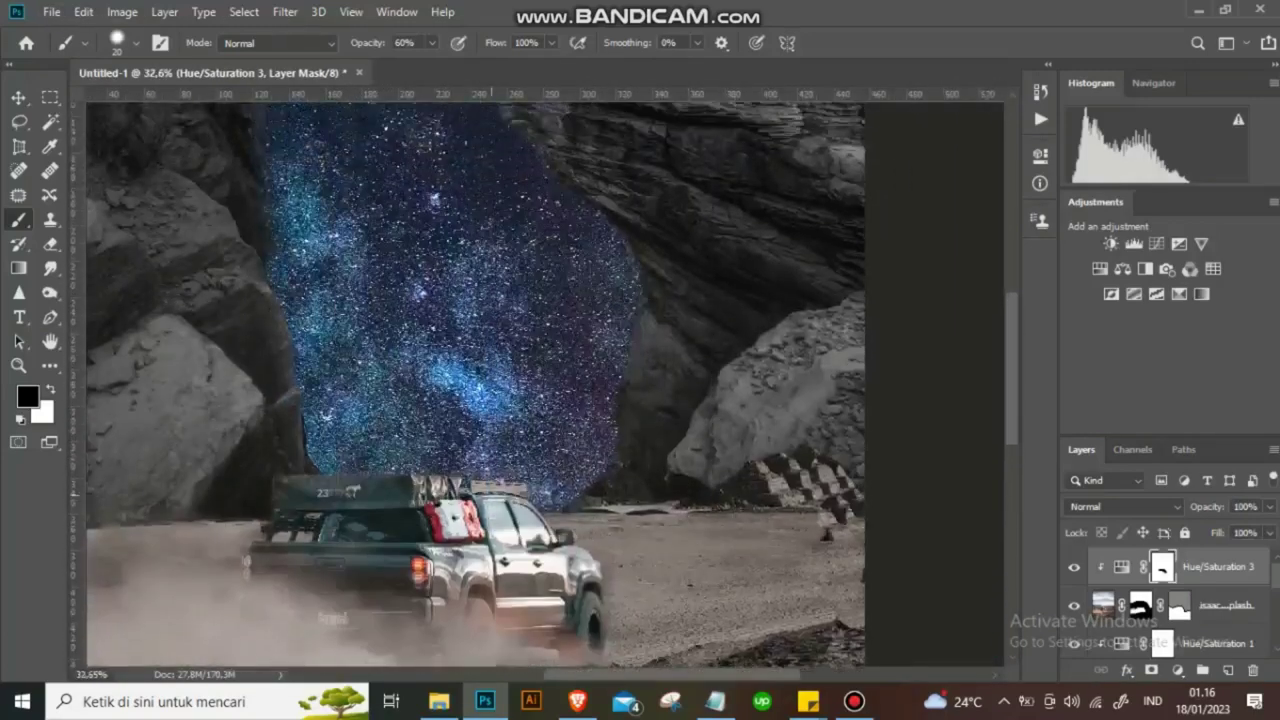
{"action": "scroll", "coordinate": [480, 400], "scroll_direction": "up", "scroll_amount": 1}
{"action": "scroll", "coordinate": [480, 400], "scroll_direction": "up", "scroll_amount": 2}
{"action": "scroll", "coordinate": [480, 400], "scroll_direction": "down", "scroll_amount": 2}
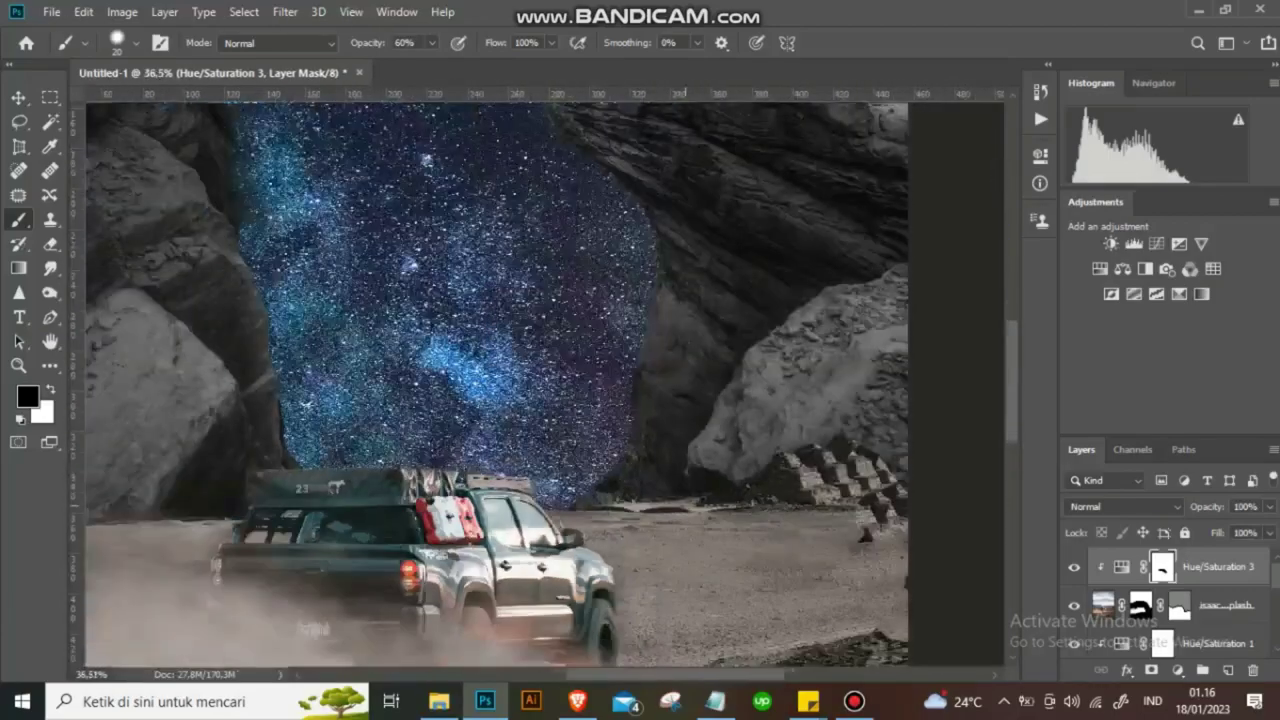
{"action": "scroll", "coordinate": [545, 400], "scroll_direction": "down", "scroll_amount": 2}
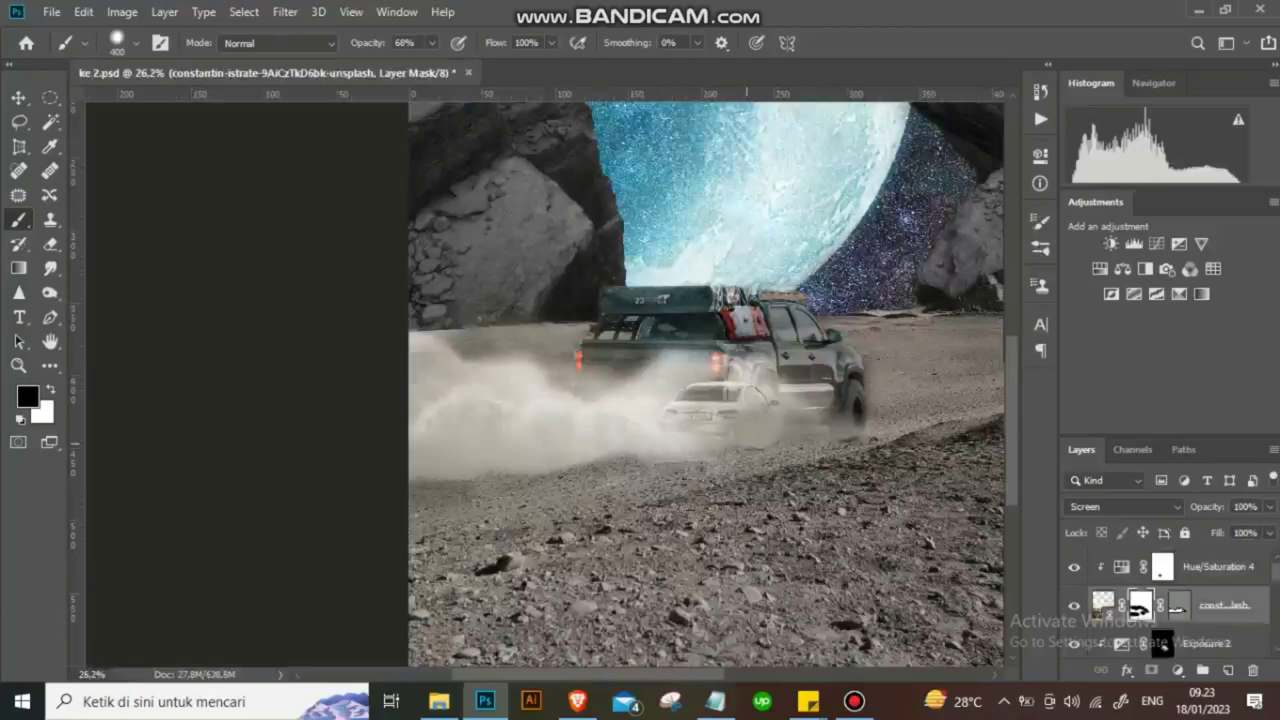
Paint the mask to hide the ghostly white car and clear dust off the pickup's rear.
{"action": "mouse_move", "coordinate": [720, 430]}
{"action": "left_mouse_down"}
{"action": "mouse_move", "coordinate": [790, 410]}
{"action": "mouse_move", "coordinate": [690, 395]}
{"action": "left_mouse_up"}
{"action": "left_click_drag", "start_coordinate": [820, 415], "coordinate": [790, 390]}
{"action": "mouse_move", "coordinate": [750, 345]}
{"action": "left_mouse_down"}
{"action": "mouse_move", "coordinate": [640, 375]}
{"action": "mouse_move", "coordinate": [600, 420]}
{"action": "left_mouse_up"}
{"action": "left_click_drag", "start_coordinate": [665, 395], "coordinate": [655, 425]}
{"action": "scroll", "coordinate": [700, 400], "scroll_direction": "down", "scroll_amount": 5}
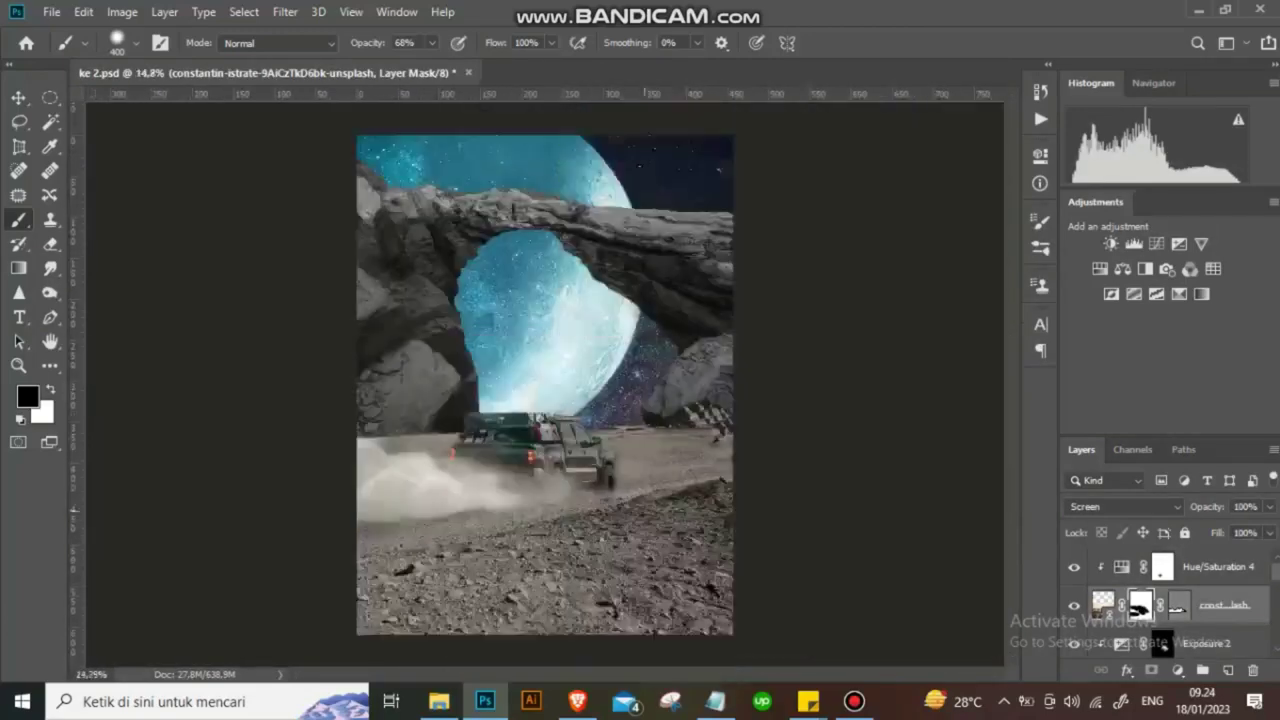
{"action": "scroll", "coordinate": [700, 400], "scroll_direction": "up", "scroll_amount": 6}
{"action": "scroll", "coordinate": [700, 400], "scroll_direction": "down", "scroll_amount": 2}
{"action": "scroll", "coordinate": [700, 400], "scroll_direction": "down", "scroll_amount": 2}
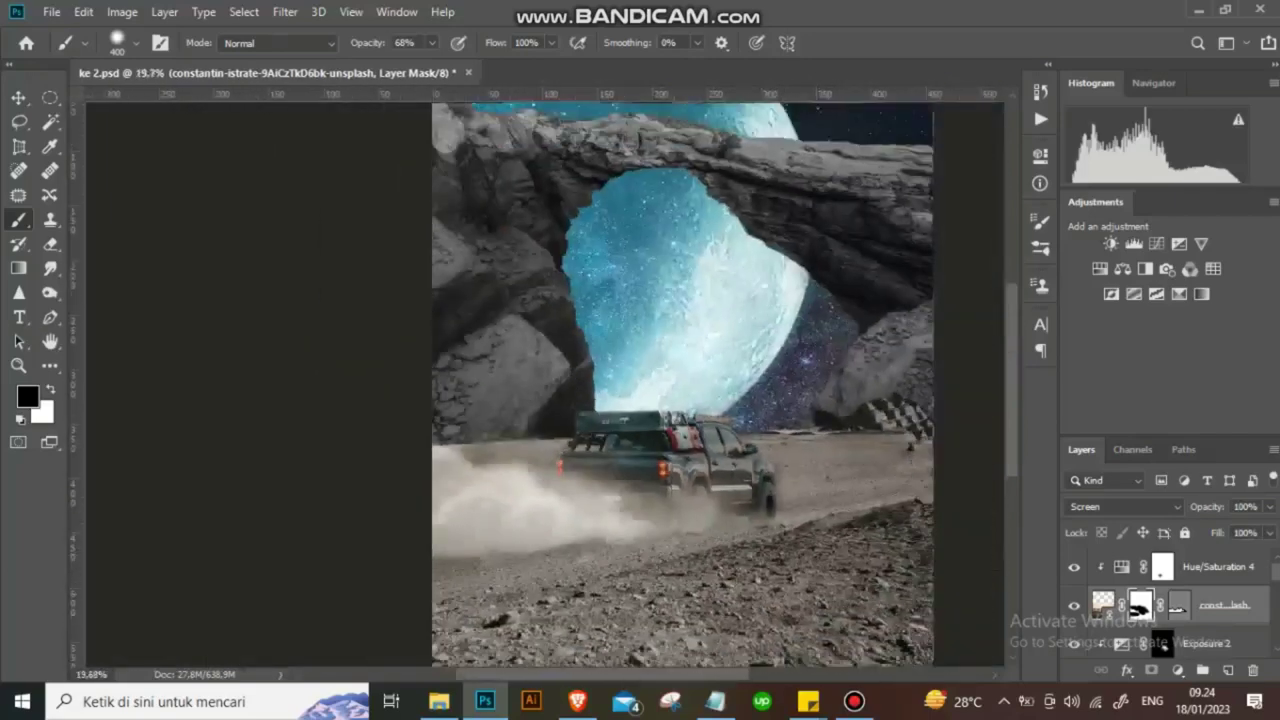
Lower the opacity of the screen-blended dust photo layer.
{"action": "left_click", "coordinate": [1270, 506]}
{"action": "left_click_drag", "start_coordinate": [1270, 528], "coordinate": [1241, 528]}
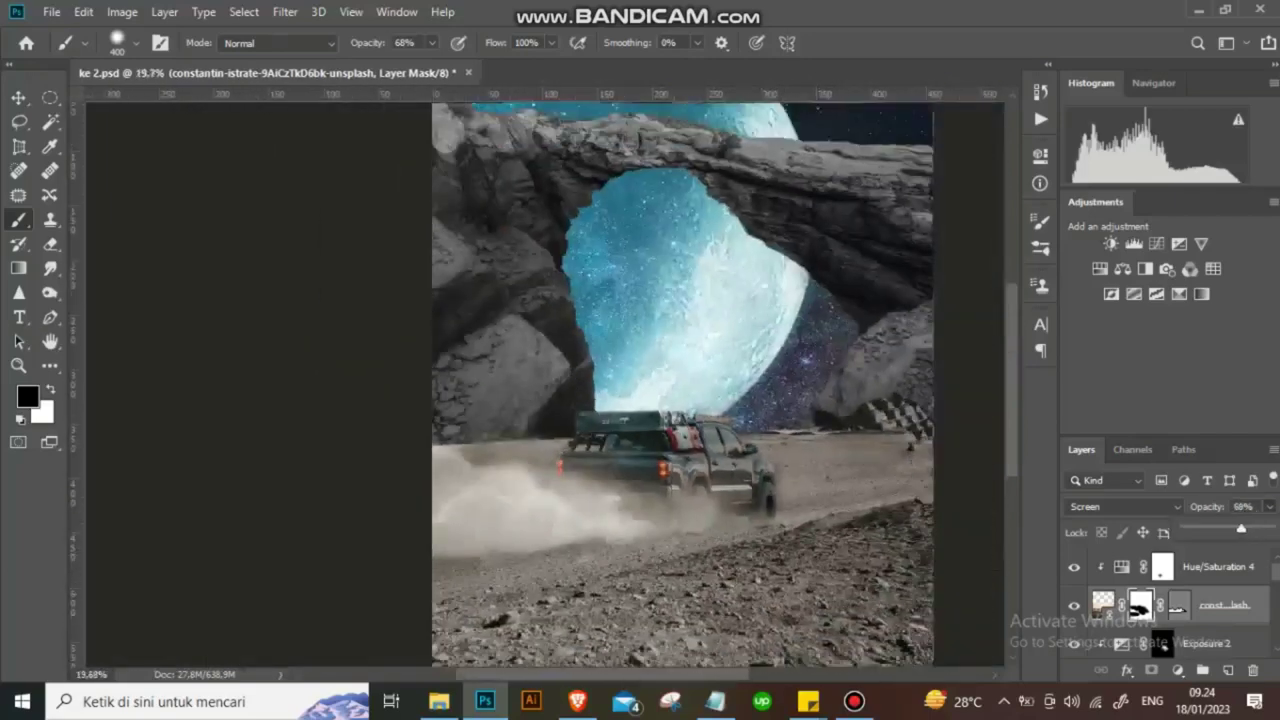
{"action": "left_click", "coordinate": [1220, 566]}
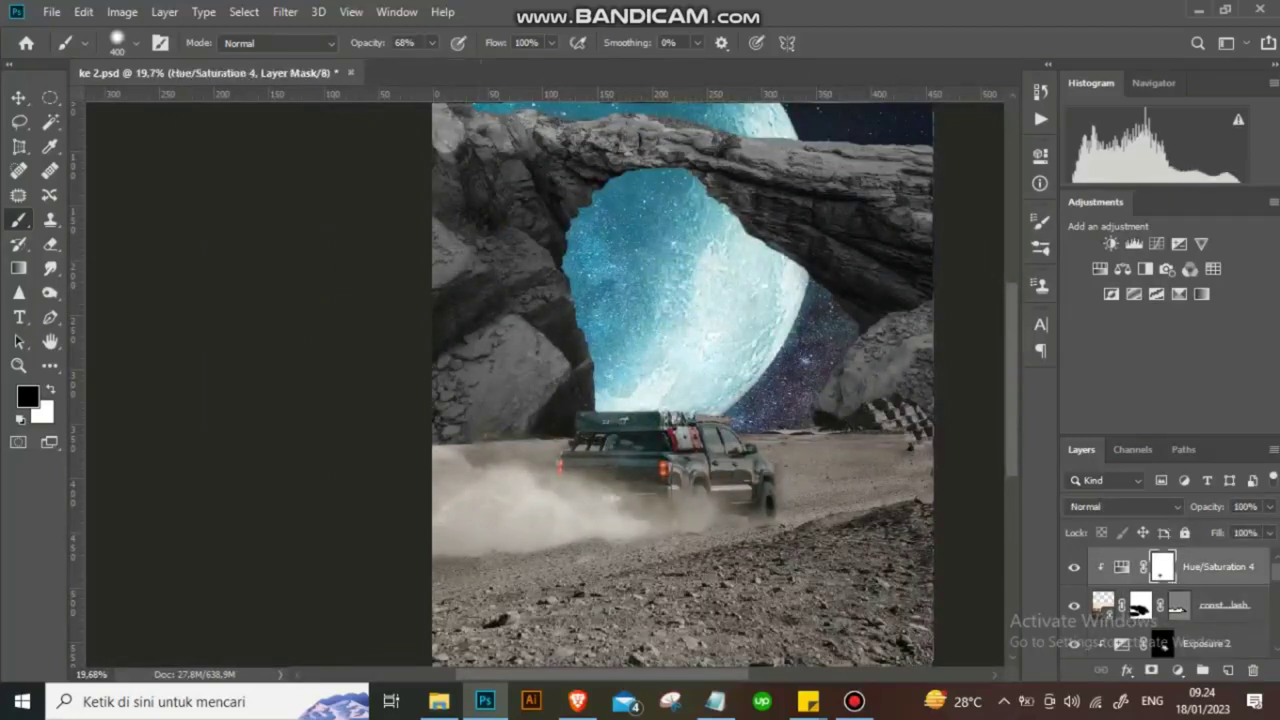
{"action": "left_click", "coordinate": [1103, 600]}
{"action": "left_click", "coordinate": [1270, 506]}
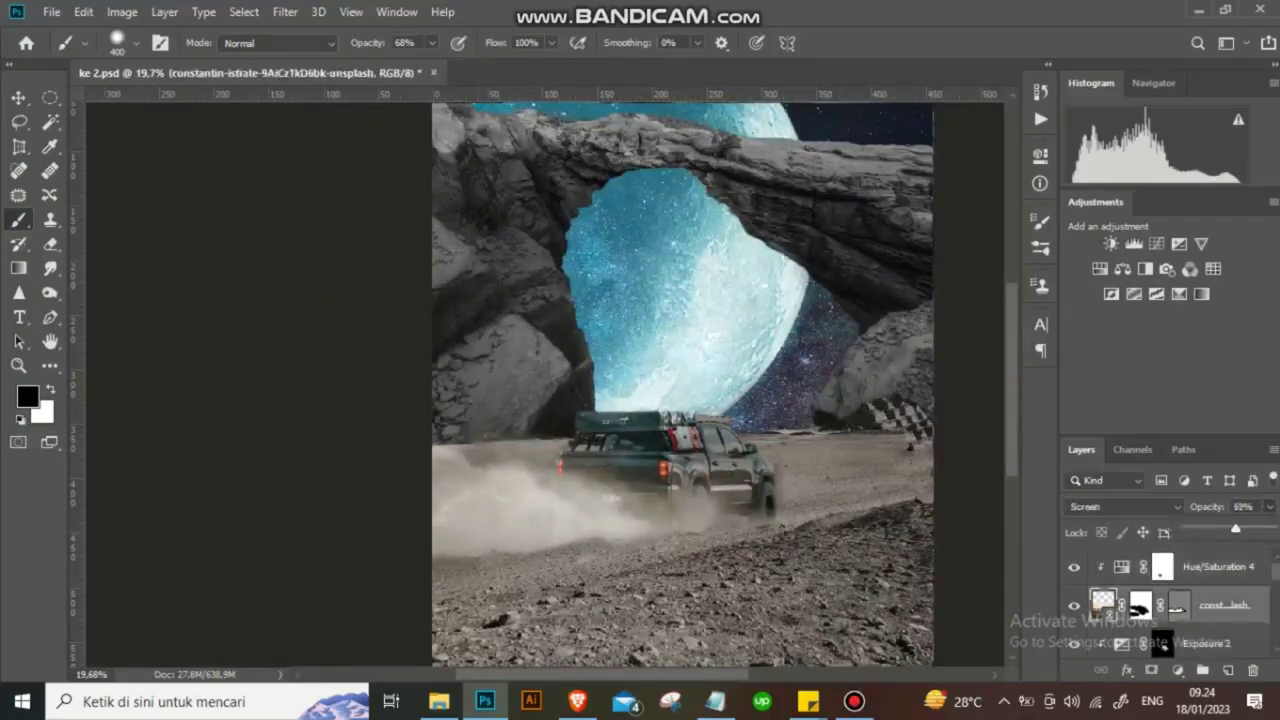
Confirm the photo layer's opacity and add an empty Layer 1 above Hue/Saturation 4.
{"action": "left_click", "coordinate": [1220, 566]}
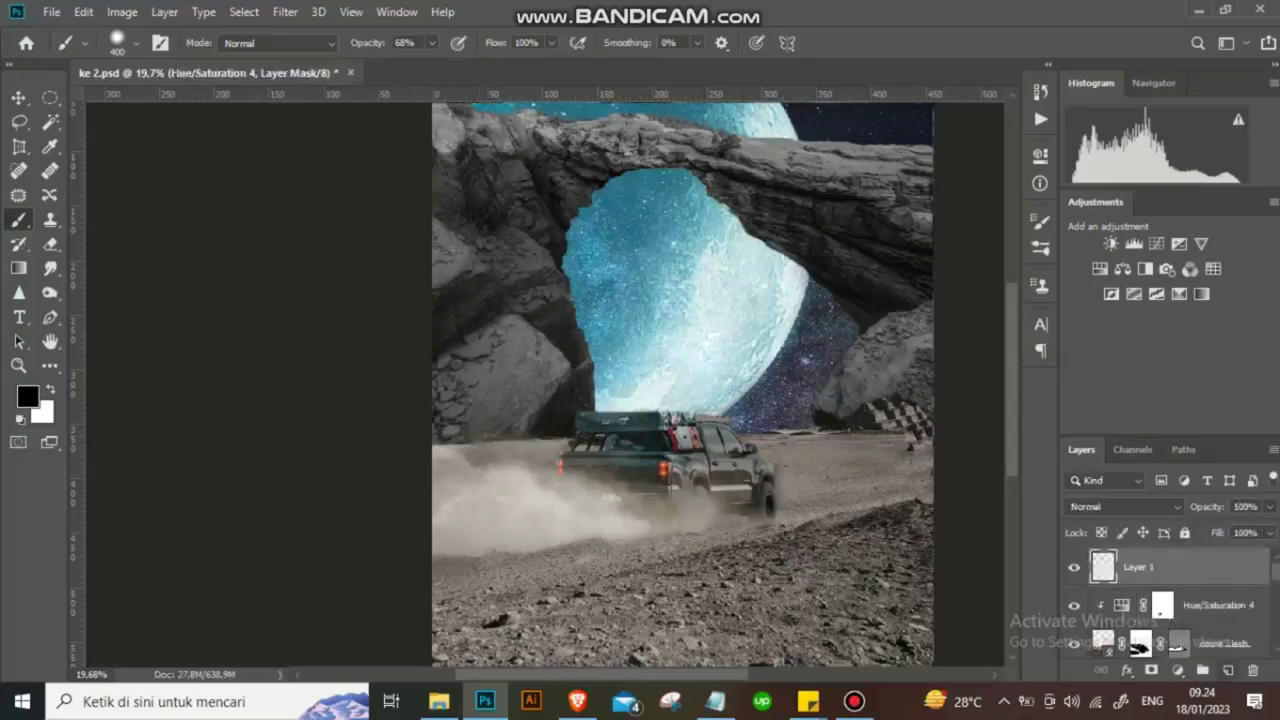
{"action": "left_click", "coordinate": [1228, 670]}
{"action": "scroll", "coordinate": [397, 450], "scroll_direction": "down", "scroll_amount": 3}
{"action": "scroll", "coordinate": [545, 400], "scroll_direction": "up", "scroll_amount": 5}
{"action": "scroll", "coordinate": [545, 400], "scroll_direction": "down", "scroll_amount": 4}
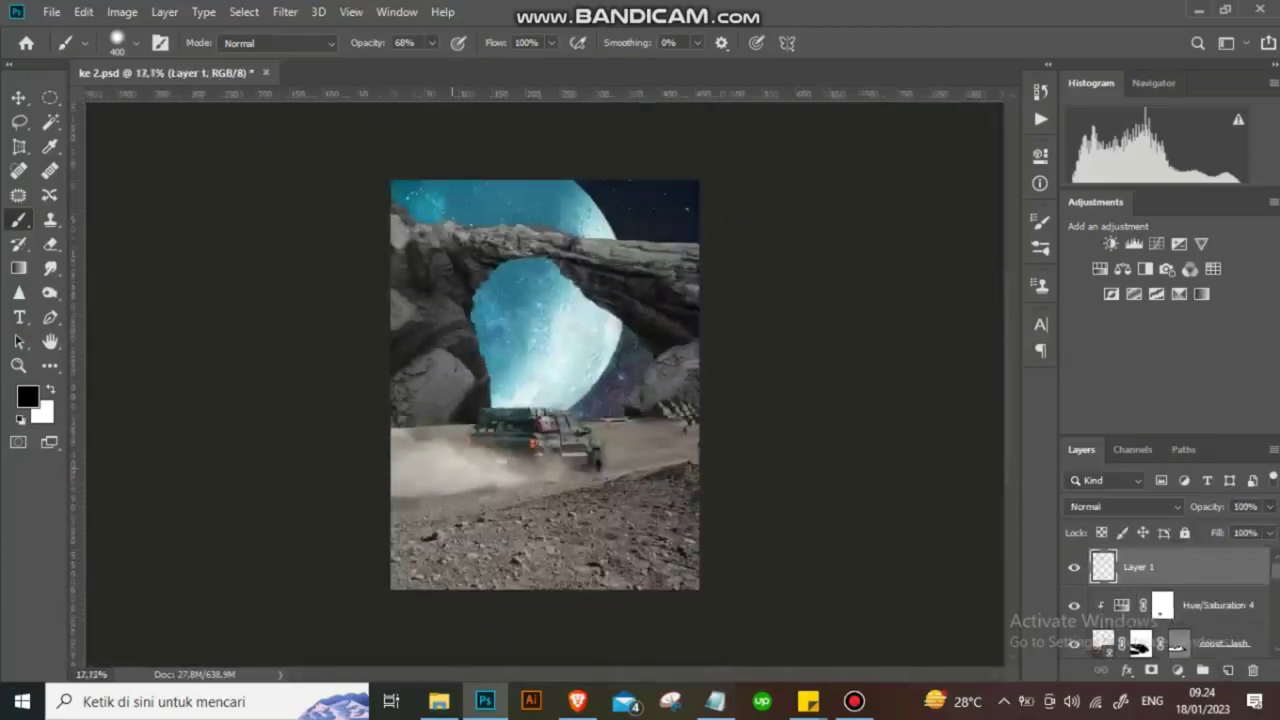
{"action": "scroll", "coordinate": [545, 400], "scroll_direction": "up", "scroll_amount": 2}
Try several fog brush presets and settle on the Fog 1 brush at 3000 px.
{"action": "left_click", "coordinate": [1040, 248]}
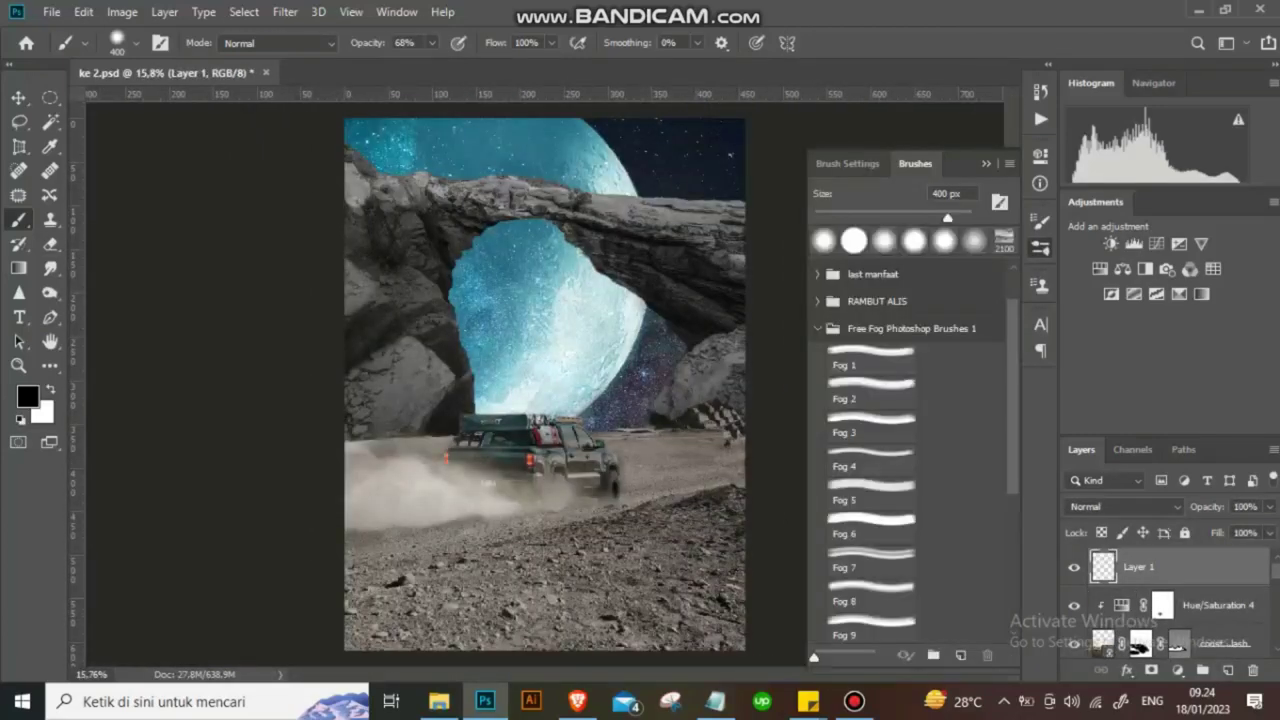
{"action": "left_click", "coordinate": [870, 398]}
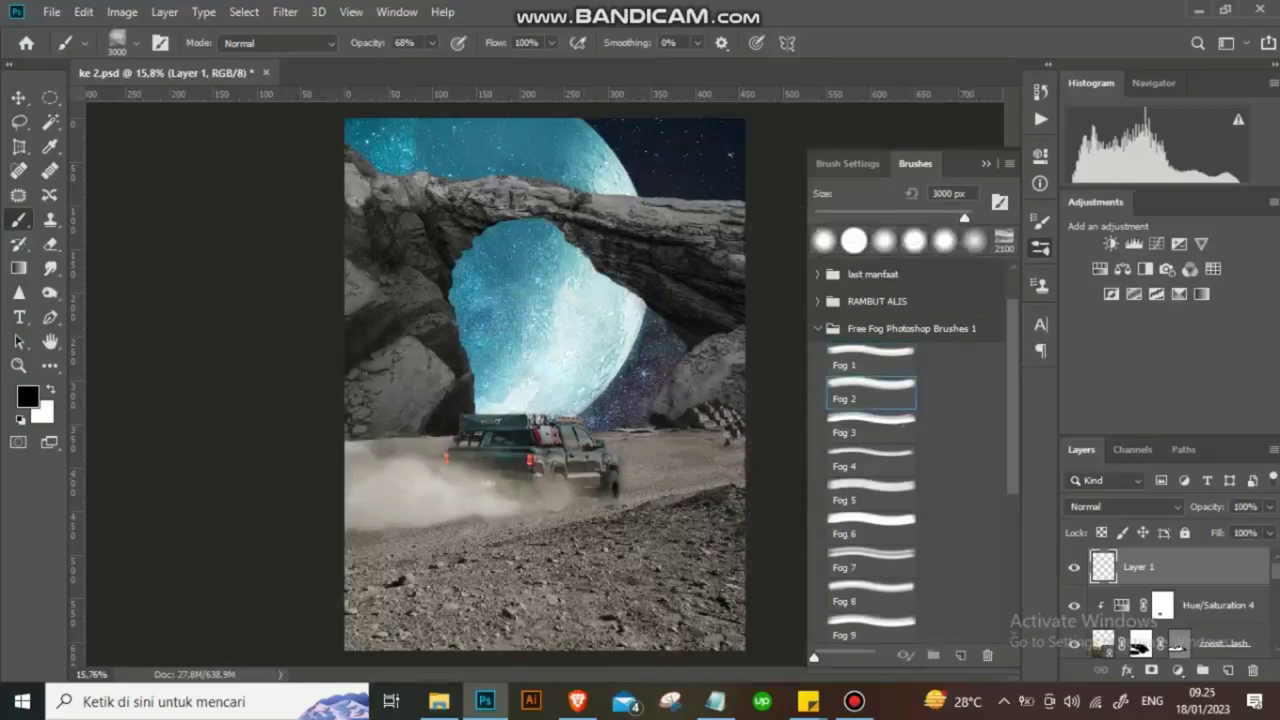
{"action": "left_click", "coordinate": [870, 492]}
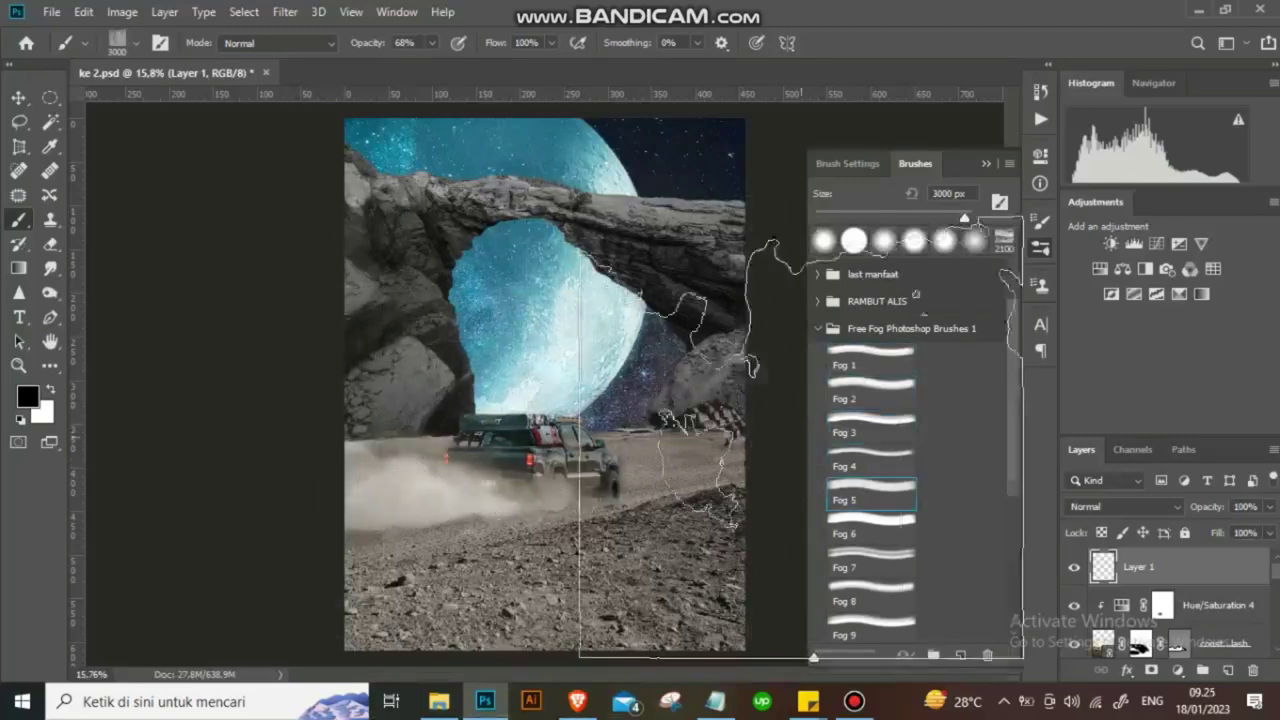
{"action": "left_click", "coordinate": [870, 560]}
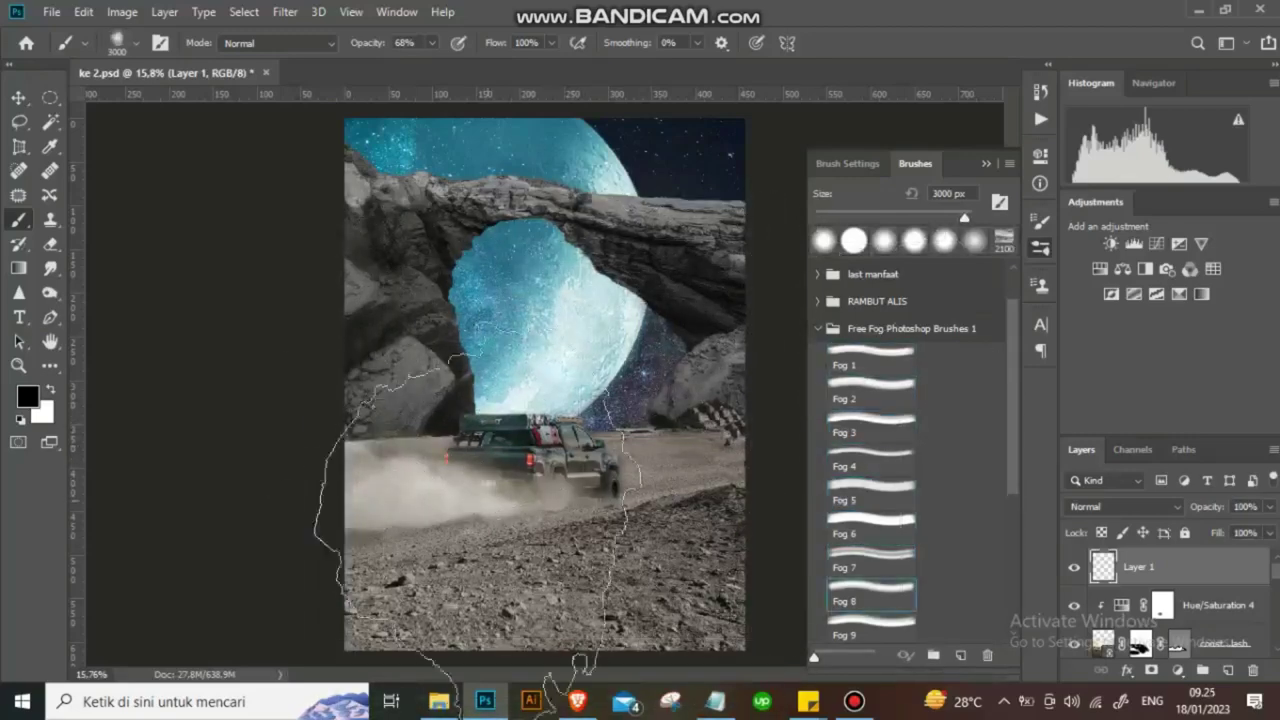
{"action": "scroll", "coordinate": [870, 560], "scroll_direction": "down", "scroll_amount": 2}
{"action": "left_click", "coordinate": [870, 558]}
{"action": "scroll", "coordinate": [870, 558], "scroll_direction": "down", "scroll_amount": 2}
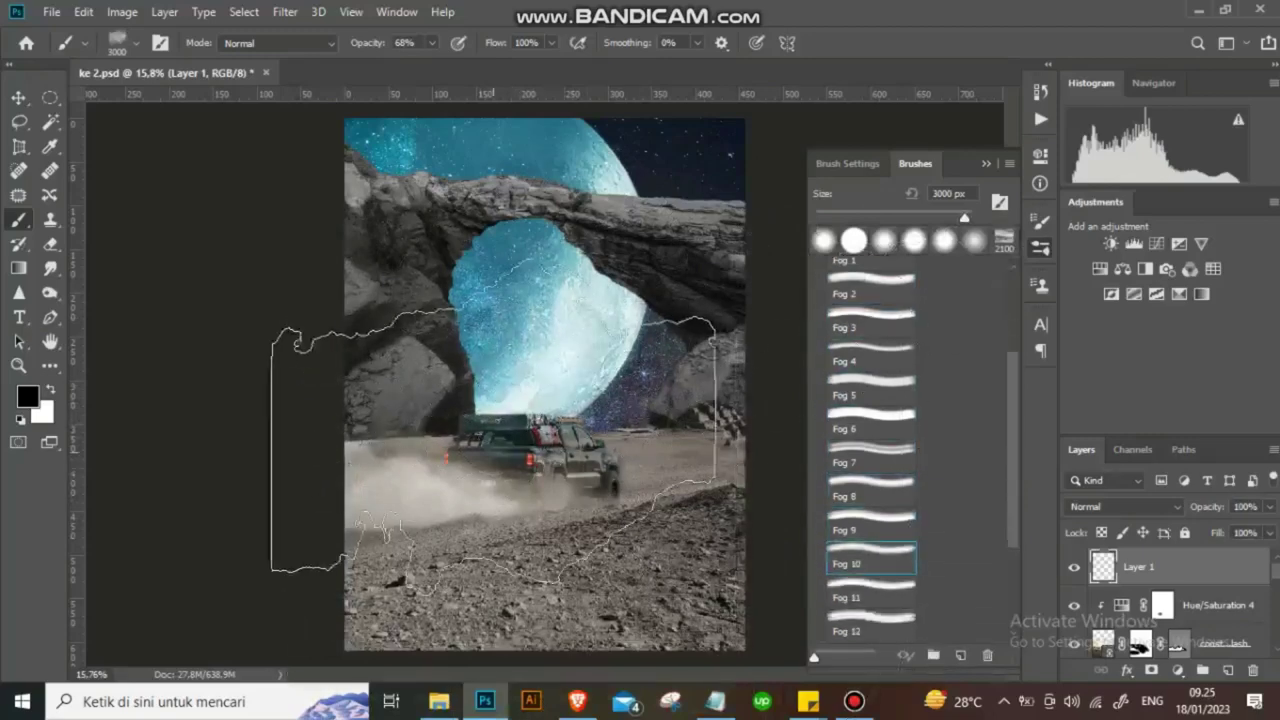
{"action": "scroll", "coordinate": [870, 540], "scroll_direction": "down", "scroll_amount": 2}
{"action": "left_click", "coordinate": [870, 500]}
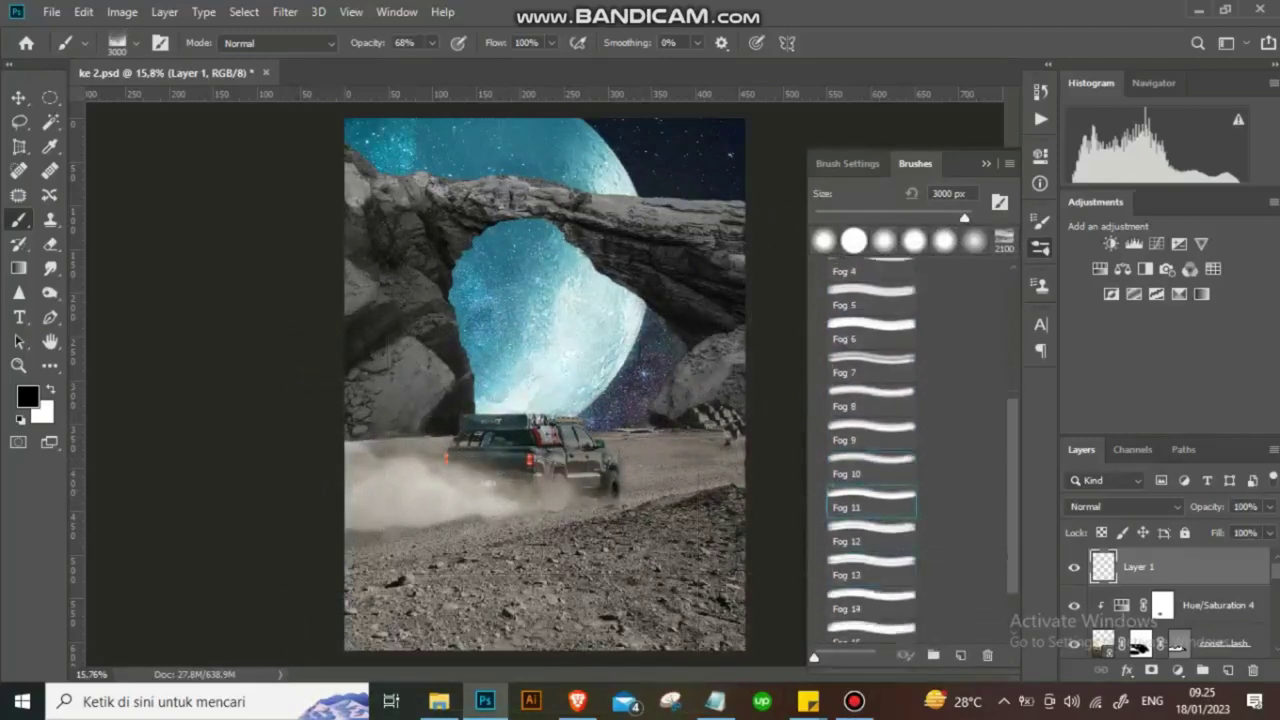
{"action": "scroll", "coordinate": [870, 450], "scroll_direction": "up", "scroll_amount": 7}
{"action": "left_click", "coordinate": [870, 410]}
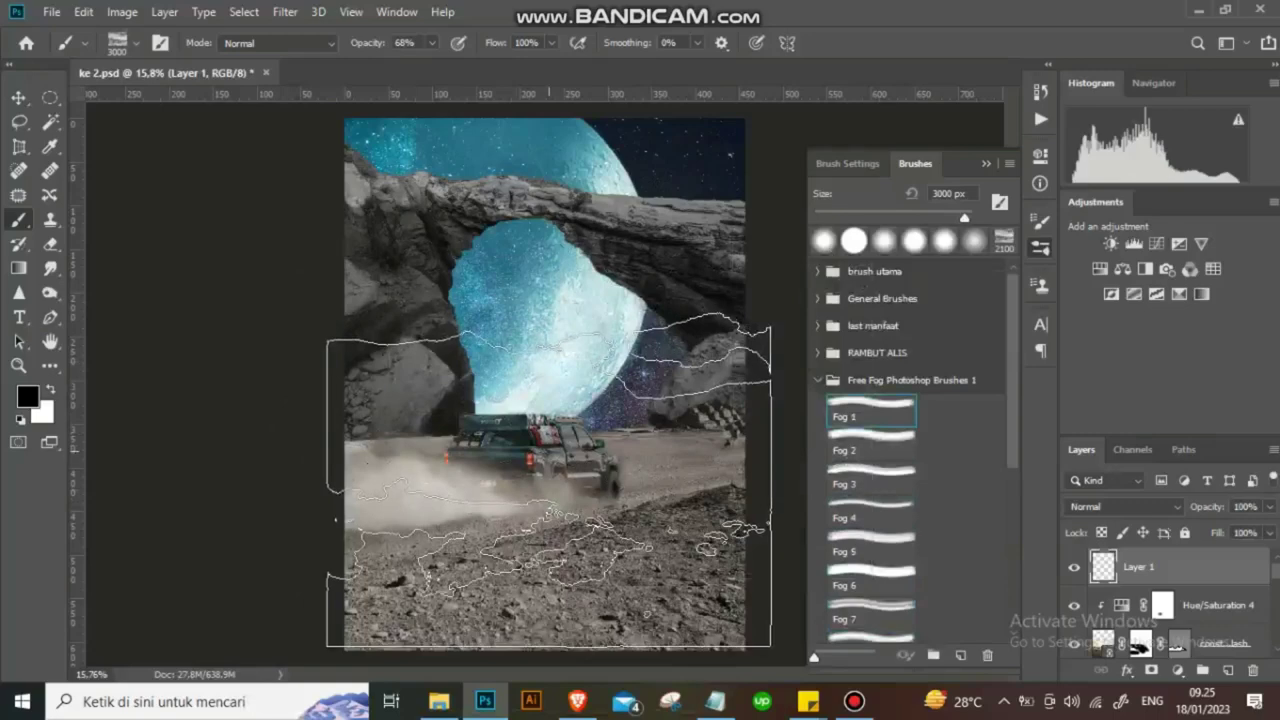
Stamp white fog over the lower and middle scene on Layer 1, then add a layer mask.
{"action": "key", "text": "x"}
{"action": "left_click", "coordinate": [544, 492]}
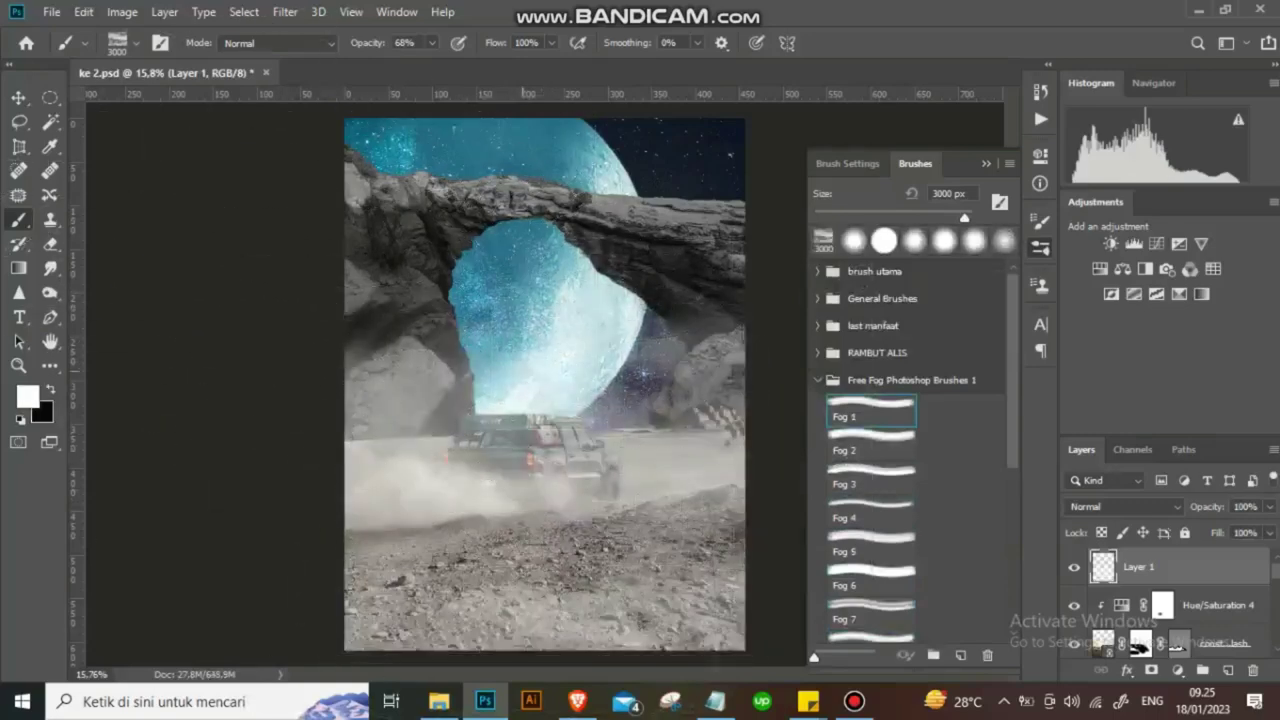
{"action": "key", "text": "ctrl+z"}
{"action": "left_click", "coordinate": [547, 486]}
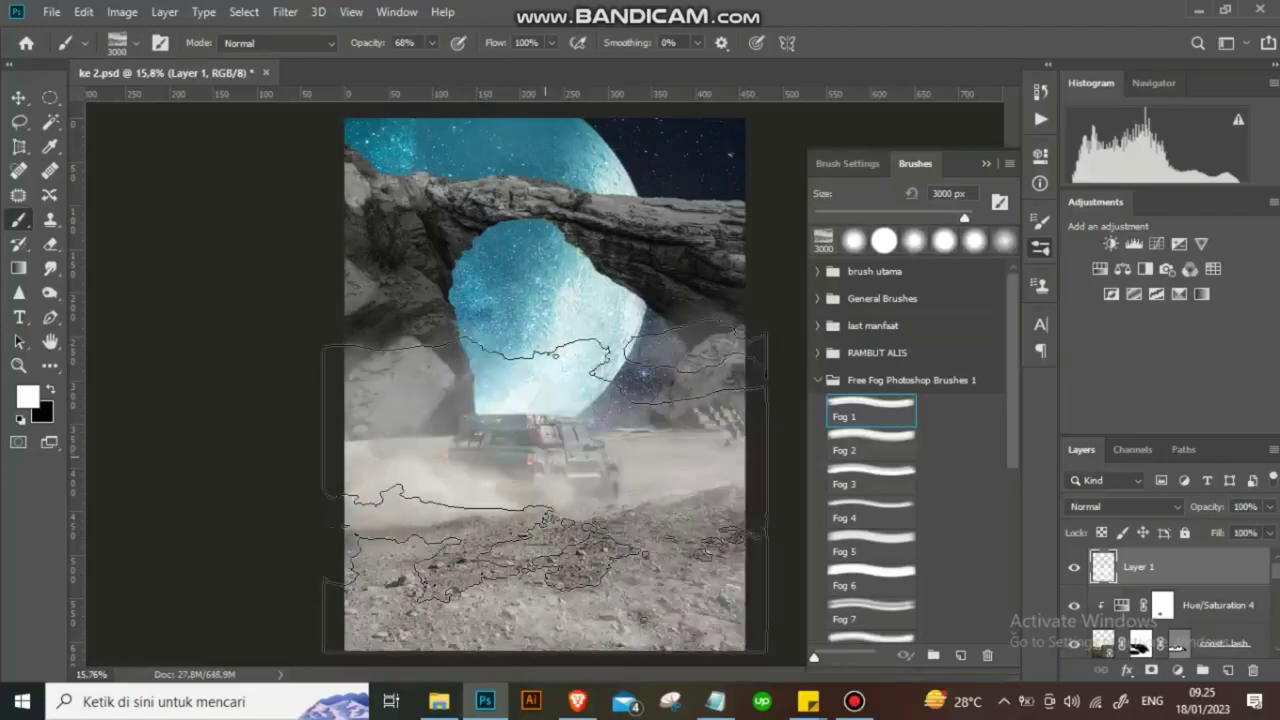
{"action": "left_click", "coordinate": [550, 400]}
{"action": "left_click", "coordinate": [685, 240]}
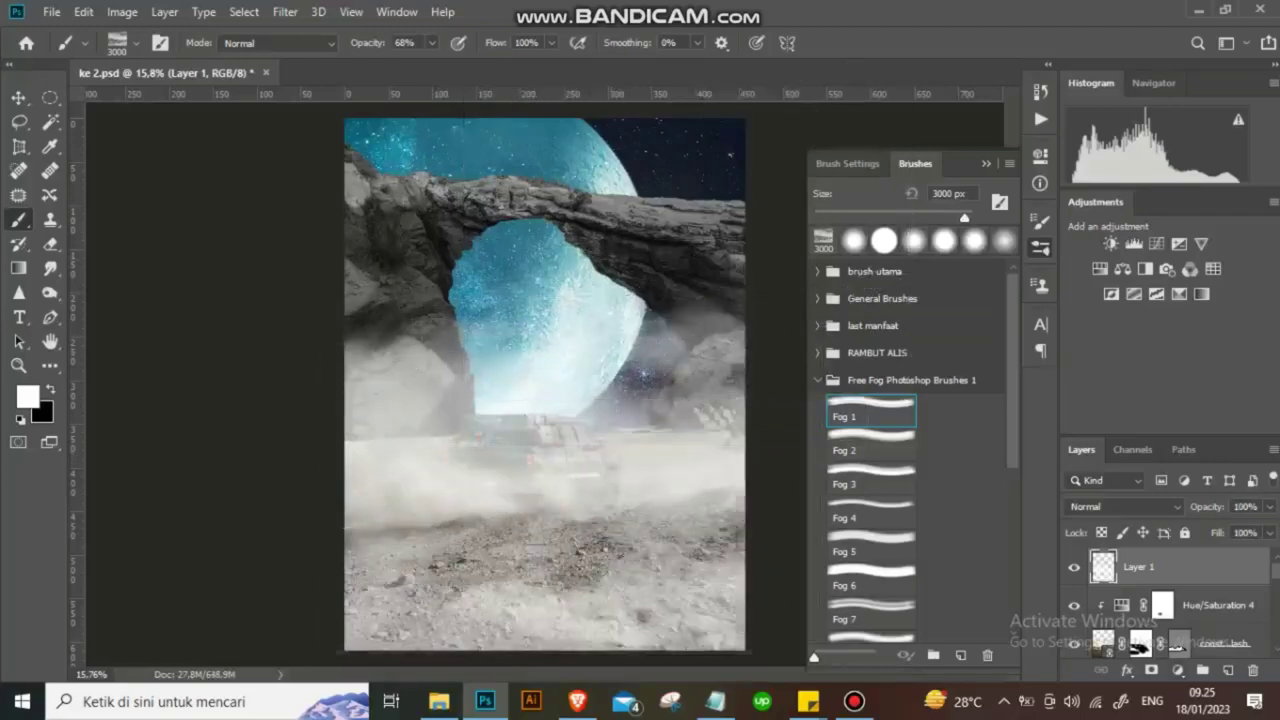
{"action": "left_click", "coordinate": [1151, 670]}
{"action": "key", "text": "x"}
{"action": "right_click", "coordinate": [226, 470]}
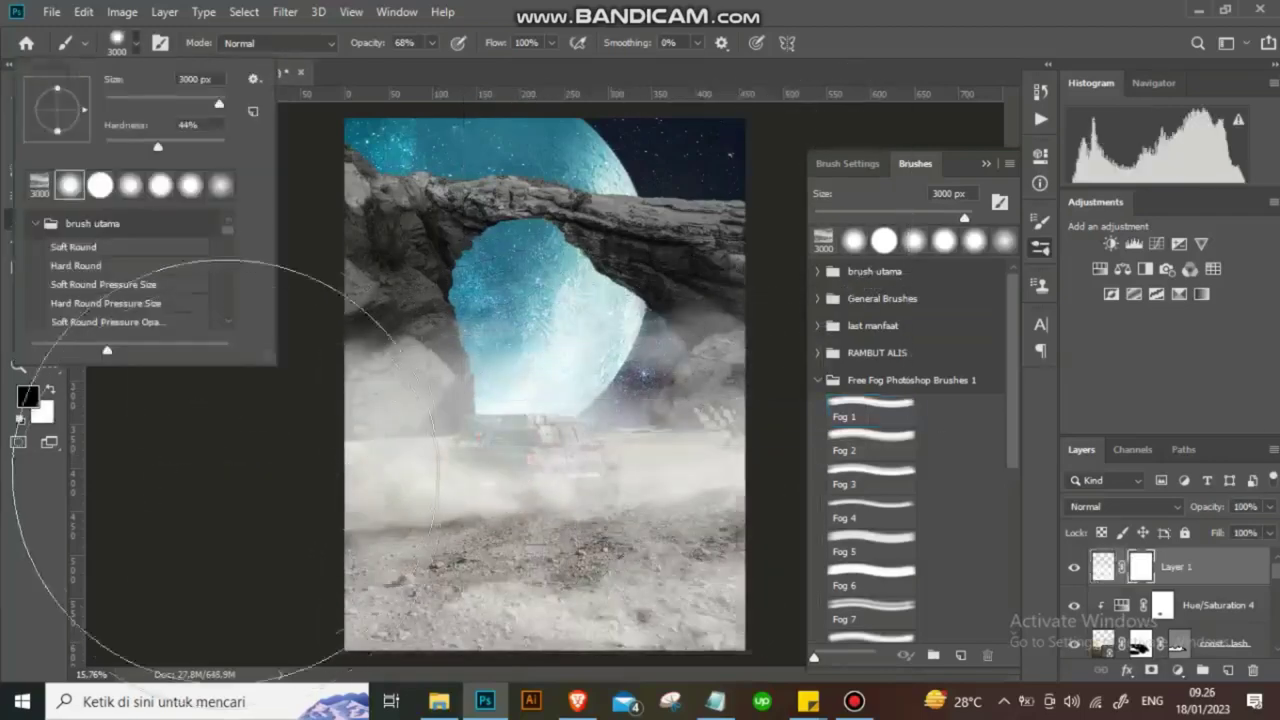
Choose the Soft Round brush at 42% opacity.
{"action": "key", "text": "Return"}
{"action": "left_click_drag", "start_coordinate": [384, 63], "coordinate": [416, 63]}
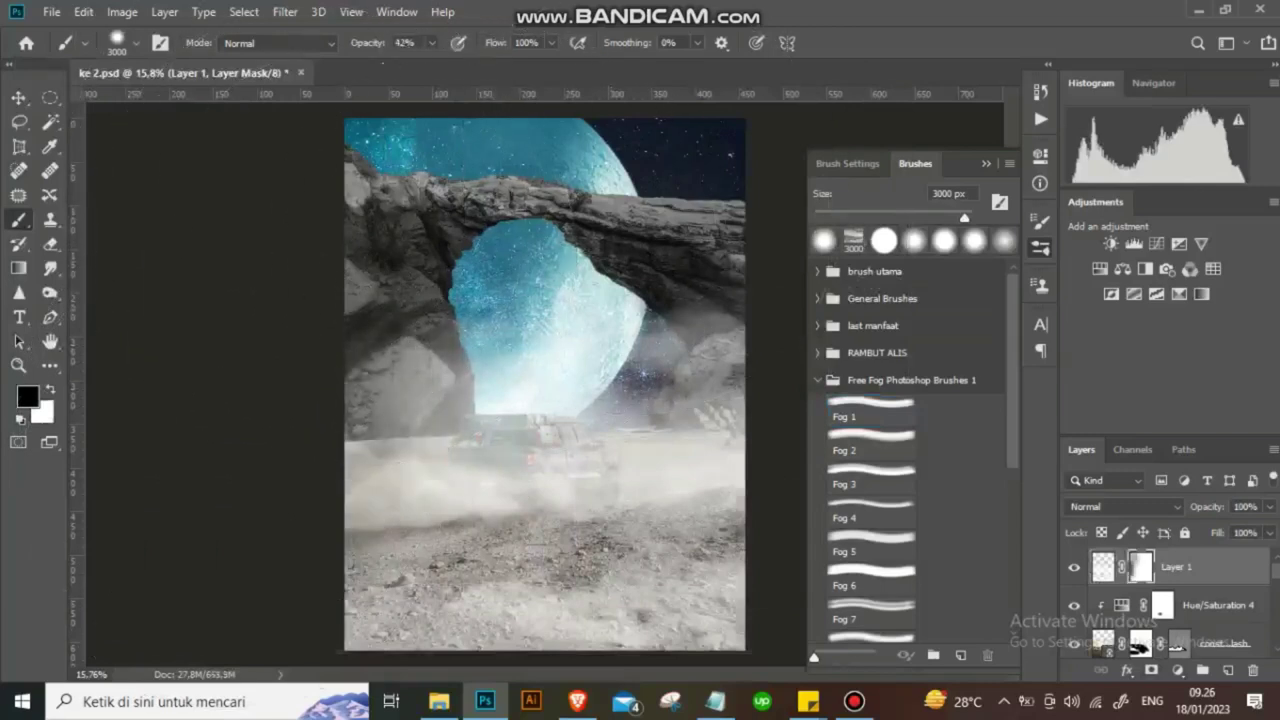
{"action": "left_click", "coordinate": [1041, 248]}
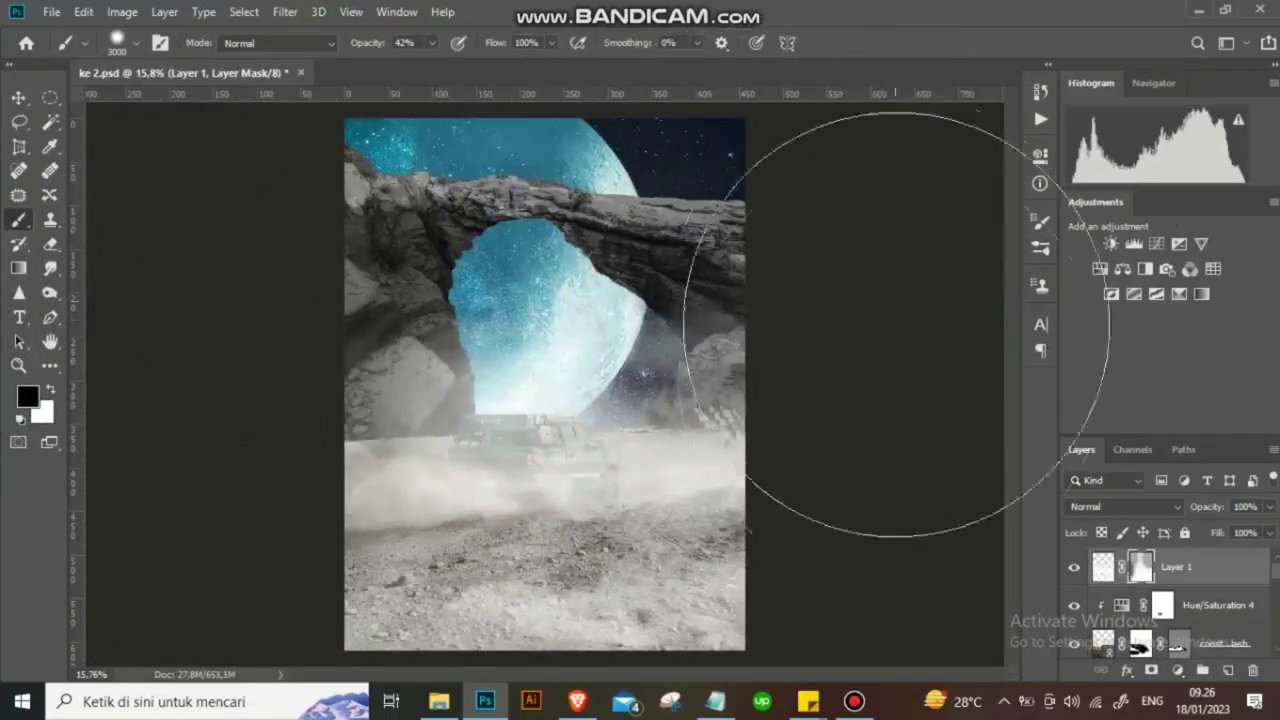
Lower Layer 1's fog opacity to 48% and shrink the brush size.
{"action": "left_click", "coordinate": [1269, 507]}
{"action": "left_click_drag", "start_coordinate": [1268, 528], "coordinate": [1225, 528]}
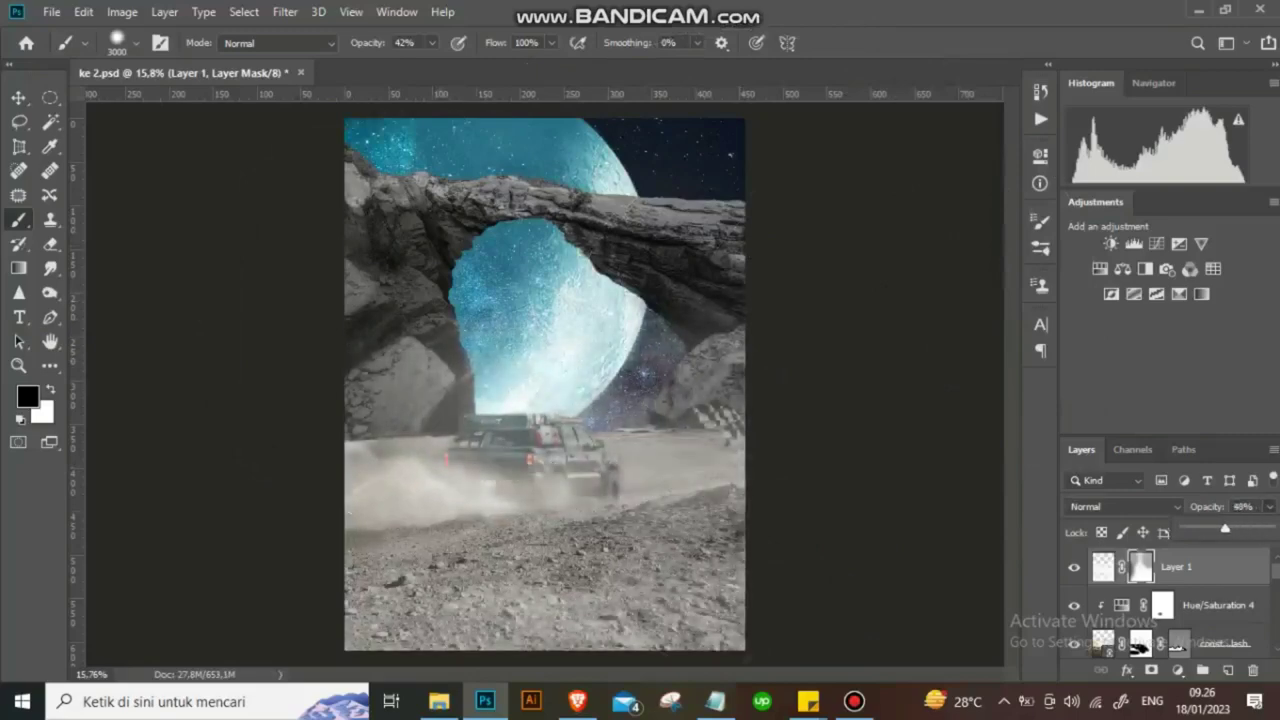
{"action": "scroll", "coordinate": [814, 309], "scroll_direction": "down", "scroll_amount": 1}
{"action": "scroll", "coordinate": [625, 364], "scroll_direction": "up", "scroll_amount": 3}
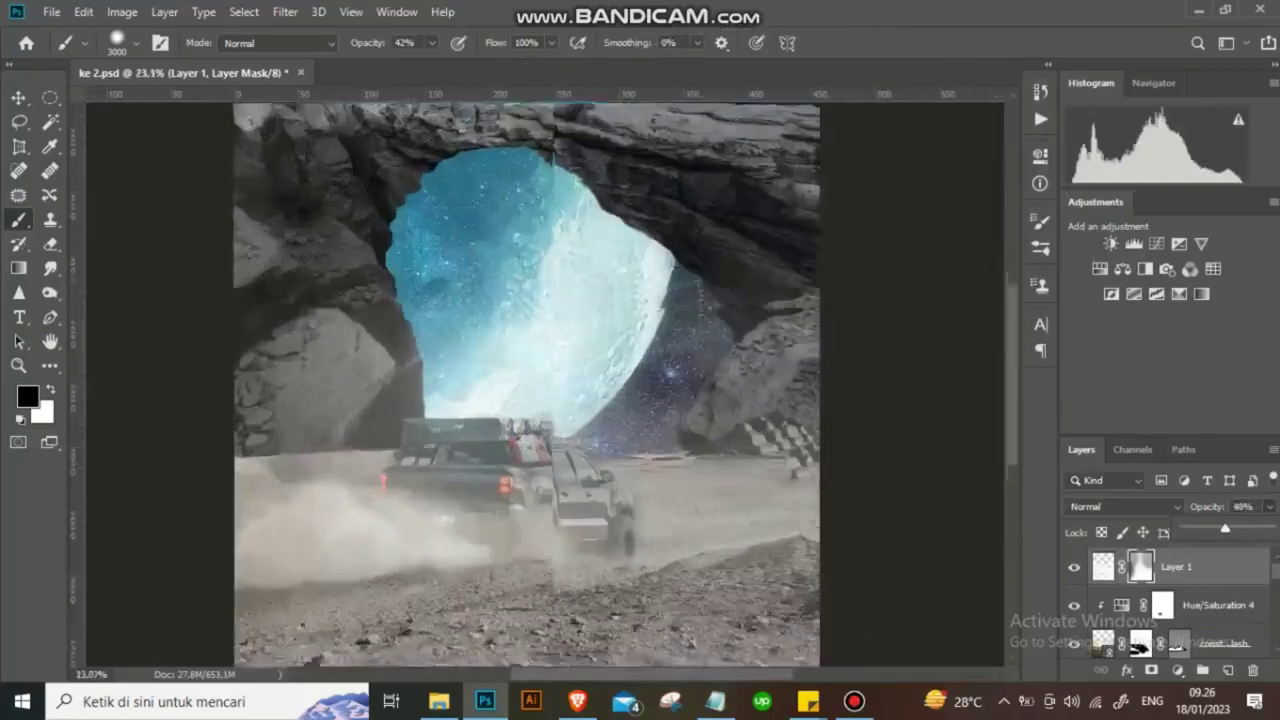
{"action": "scroll", "coordinate": [518, 300], "scroll_direction": "down", "scroll_amount": 1}
{"action": "key", "text": "bracketleft"}
{"action": "key", "text": "bracketleft"}
{"action": "key", "text": "bracketleft"}
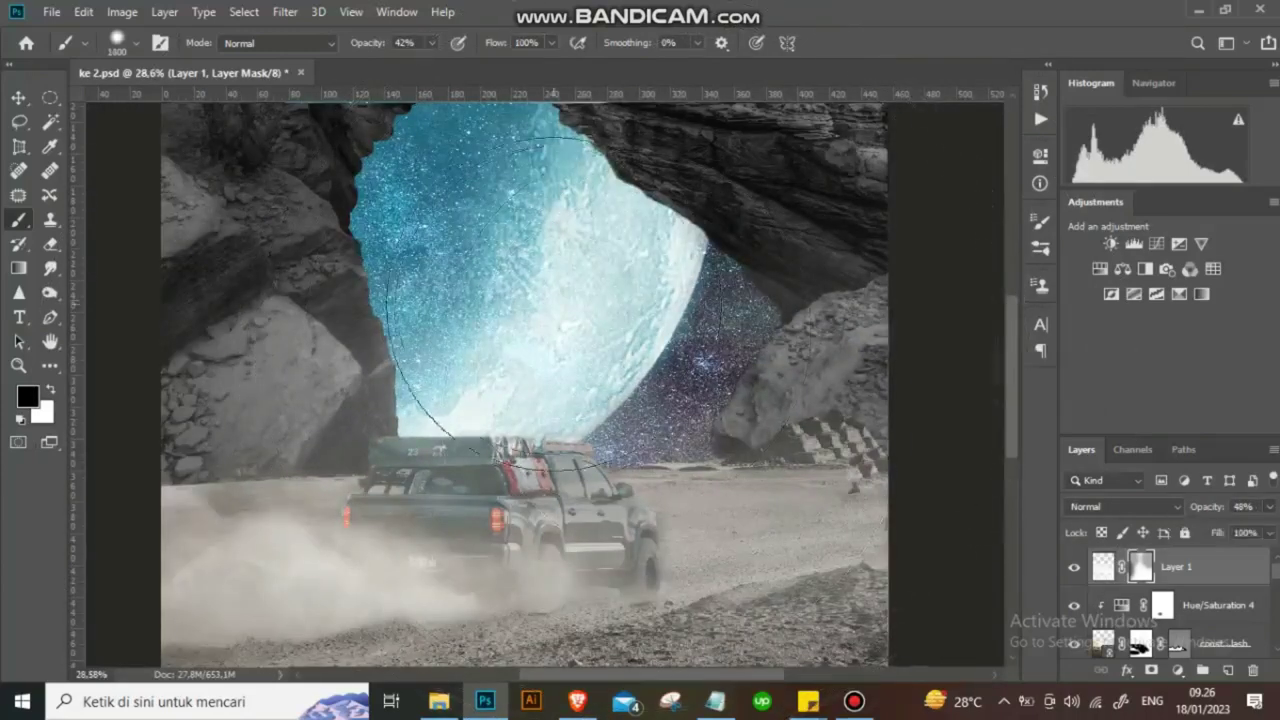
{"action": "scroll", "coordinate": [518, 300], "scroll_direction": "down", "scroll_amount": 3}
{"action": "scroll", "coordinate": [518, 300], "scroll_direction": "down", "scroll_amount": 2}
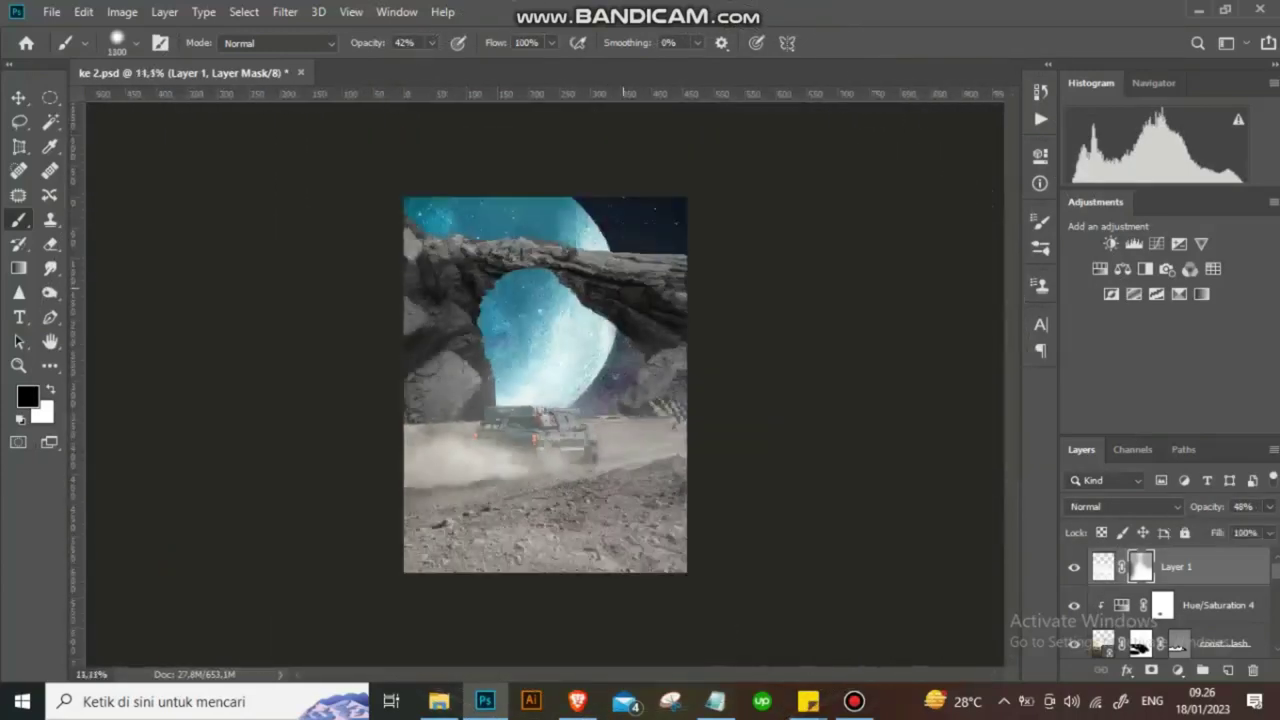
Select the Hue/Saturation 1 adjustment and add a new empty layer above it.
{"action": "scroll", "coordinate": [1165, 600], "scroll_direction": "down", "scroll_amount": 2}
{"action": "left_click", "coordinate": [1180, 566]}
{"action": "key", "text": "x"}
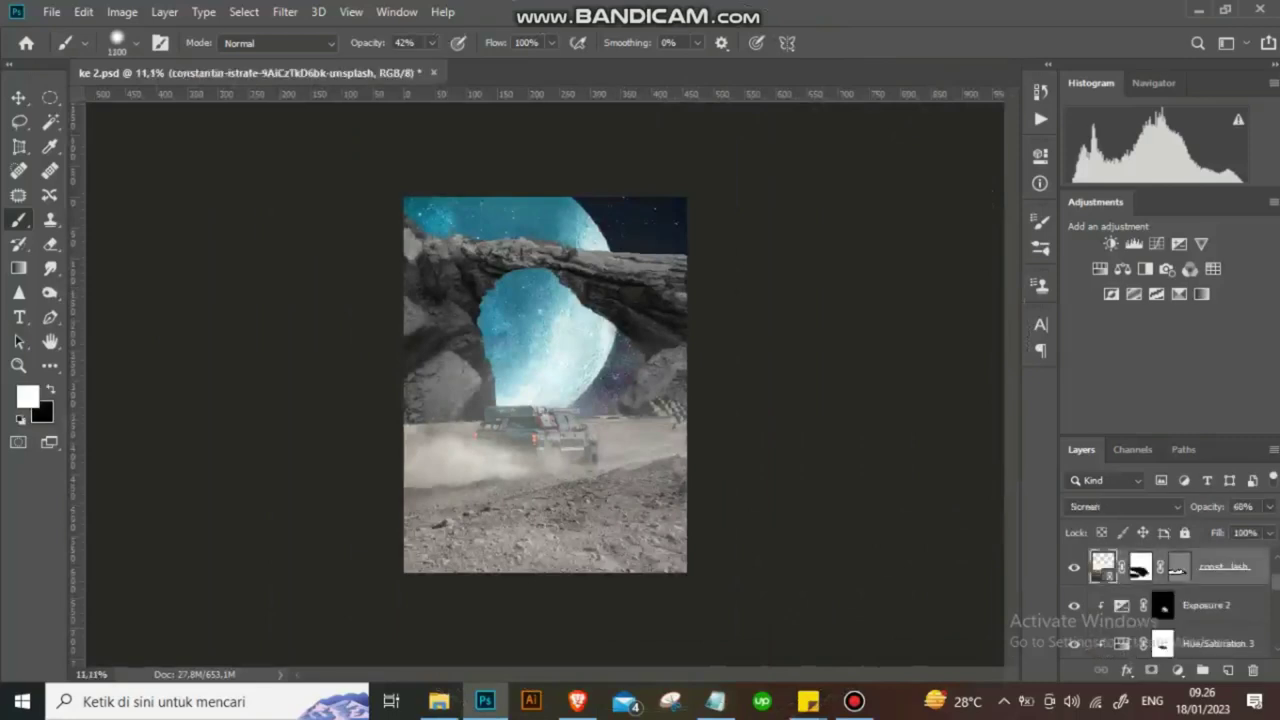
{"action": "scroll", "coordinate": [1165, 600], "scroll_direction": "up", "scroll_amount": 1}
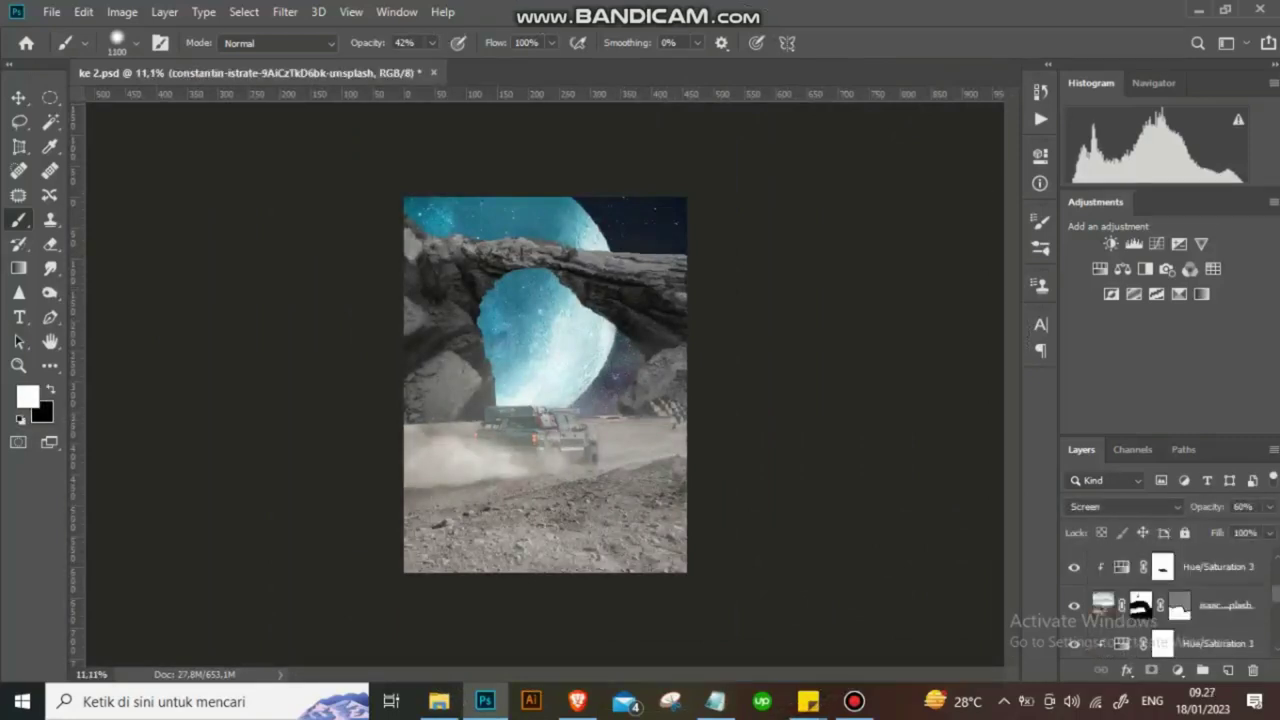
{"action": "left_click", "coordinate": [1180, 605]}
{"action": "scroll", "coordinate": [1165, 600], "scroll_direction": "up", "scroll_amount": 1}
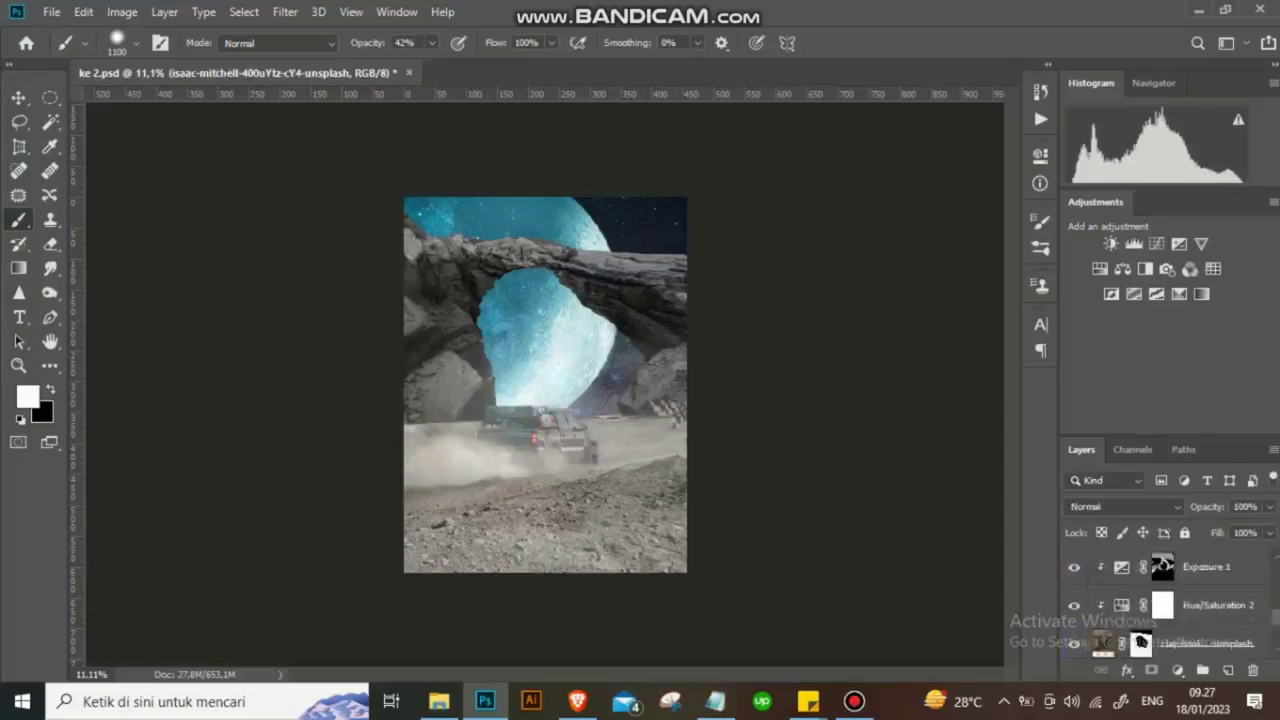
{"action": "scroll", "coordinate": [1165, 605], "scroll_direction": "down", "scroll_amount": 1}
{"action": "left_click", "coordinate": [1218, 566]}
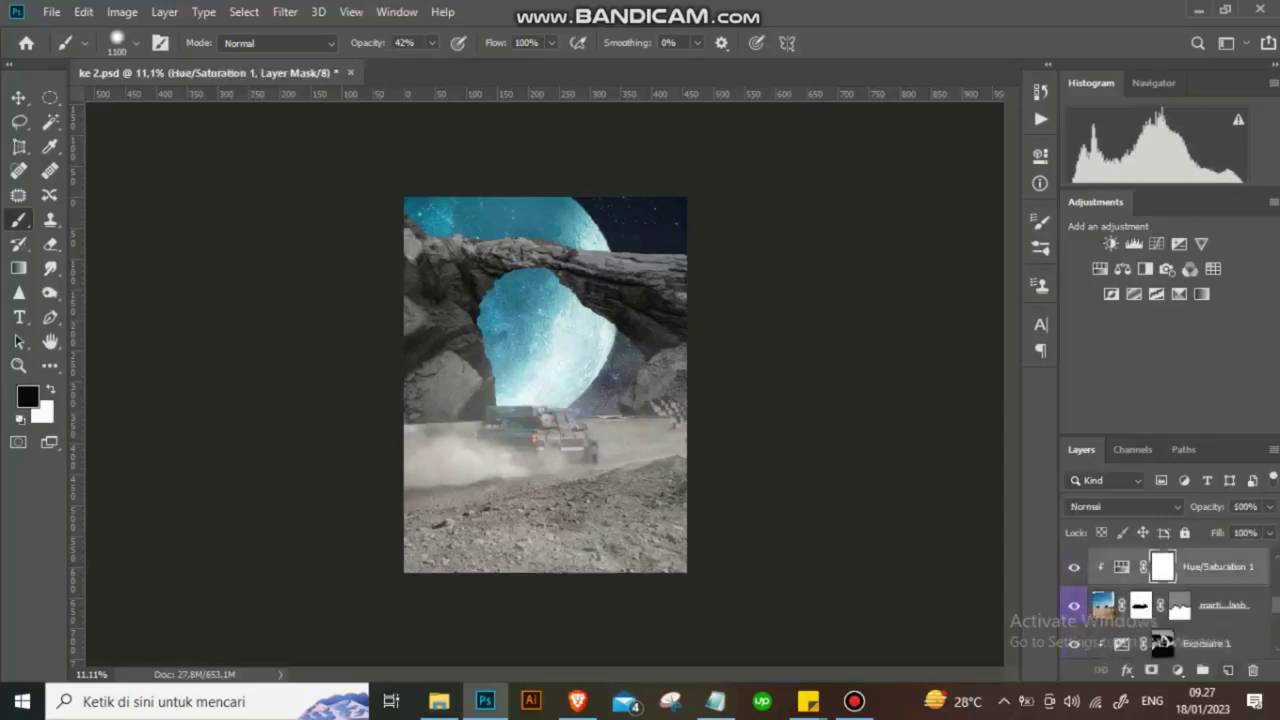
{"action": "key", "text": "ctrl+shift+alt+n"}
Add an Exposure adjustment set to +1.74 with its mask inverted to black.
{"action": "left_click", "coordinate": [1177, 670]}
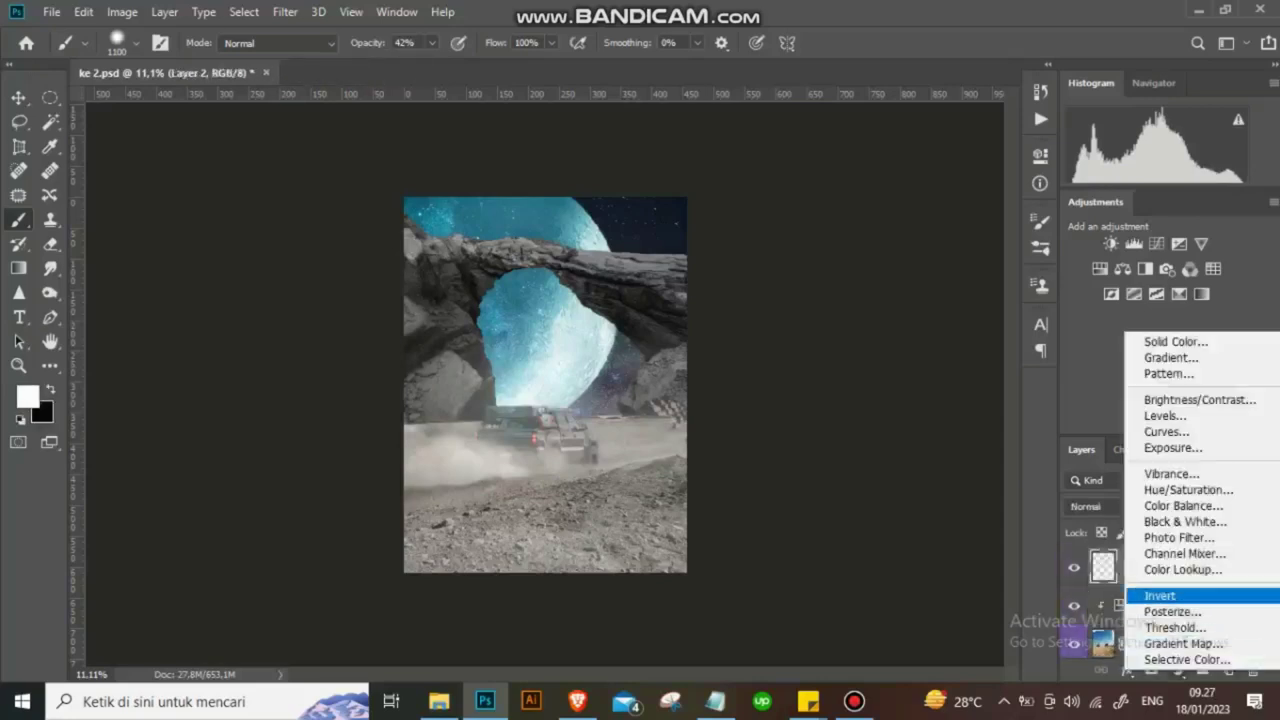
{"action": "left_click", "coordinate": [1150, 446]}
{"action": "key", "text": "Delete"}
{"action": "key", "text": "x"}
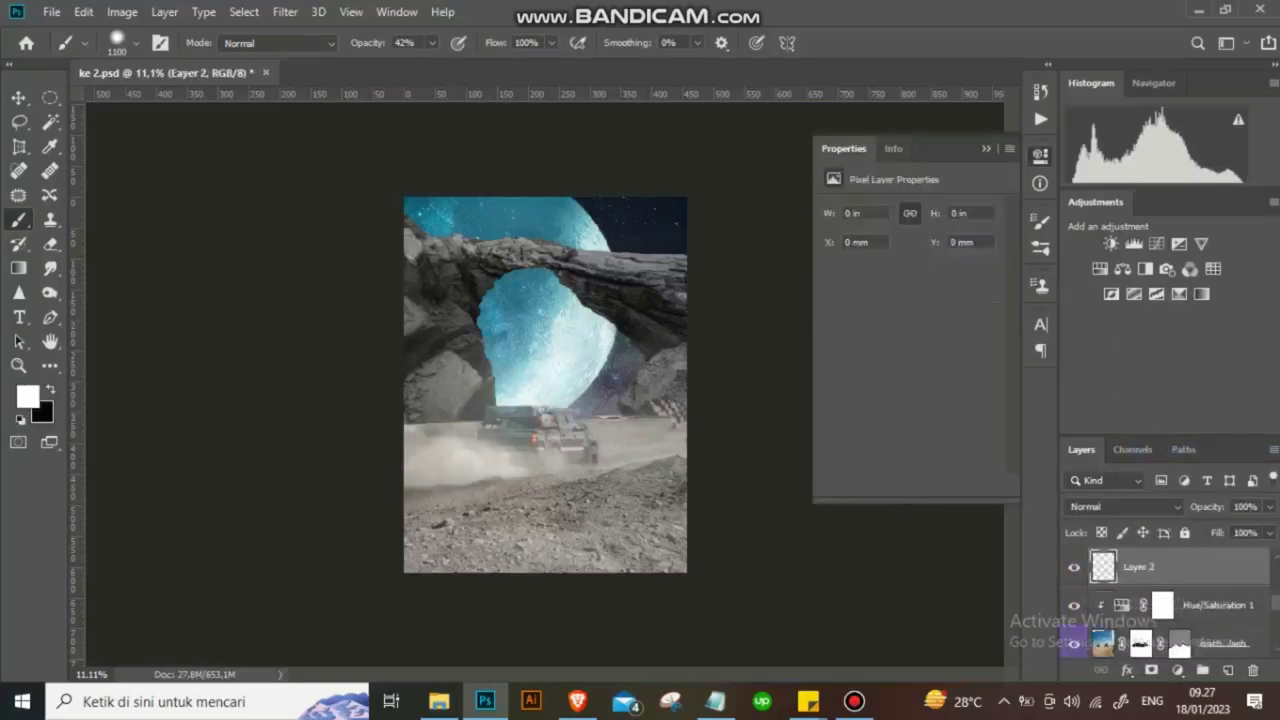
{"action": "scroll", "coordinate": [1165, 605], "scroll_direction": "up", "scroll_amount": 2}
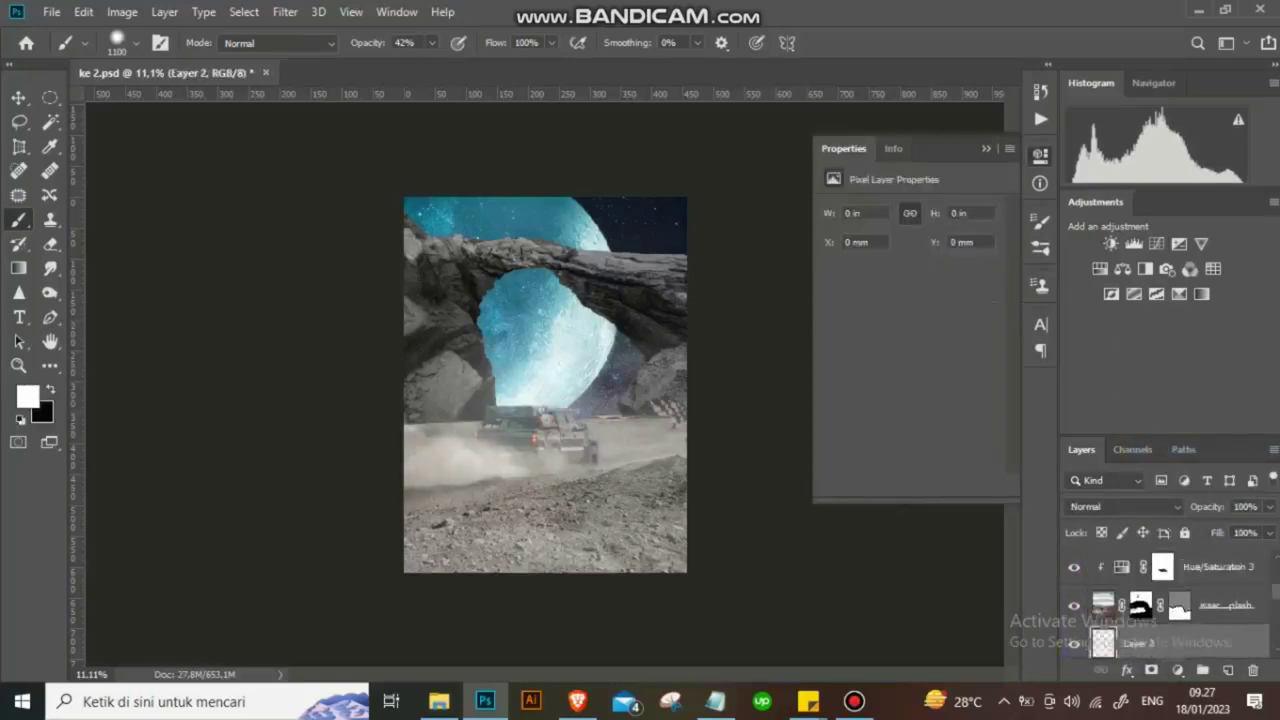
{"action": "left_click", "coordinate": [1177, 670]}
{"action": "left_click", "coordinate": [1150, 448]}
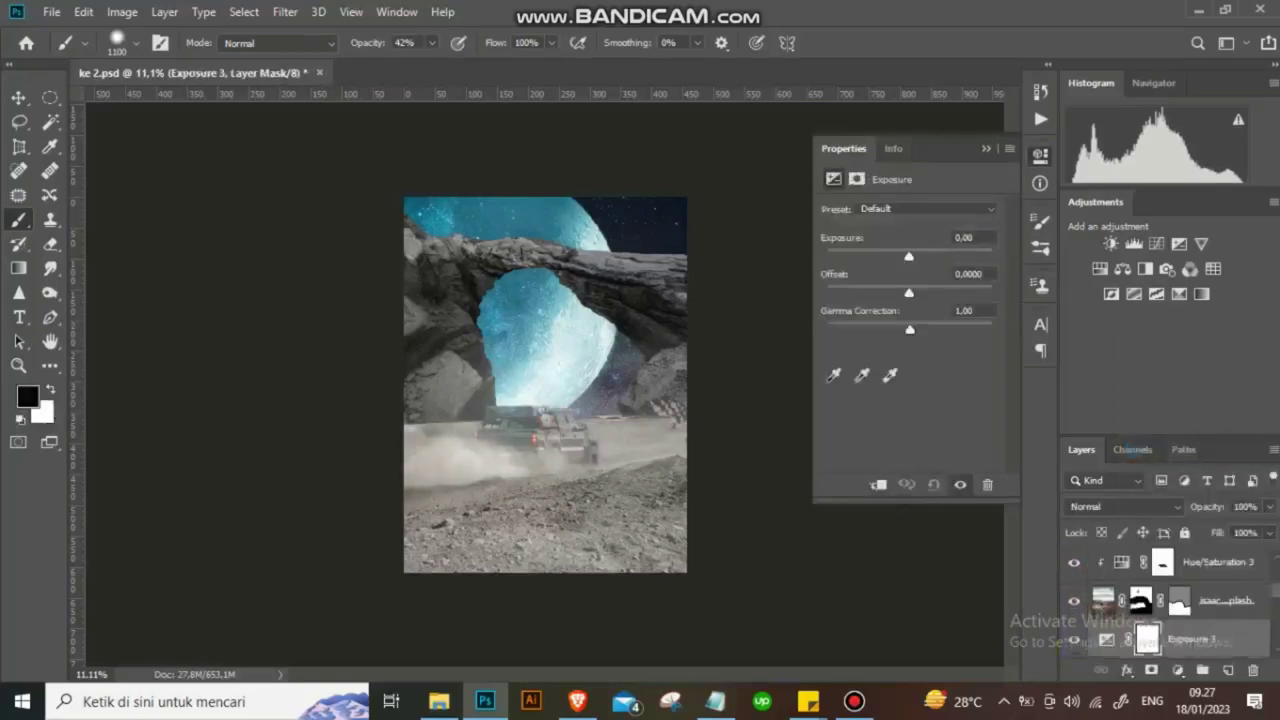
{"action": "left_click_drag", "start_coordinate": [908, 256], "coordinate": [930, 256]}
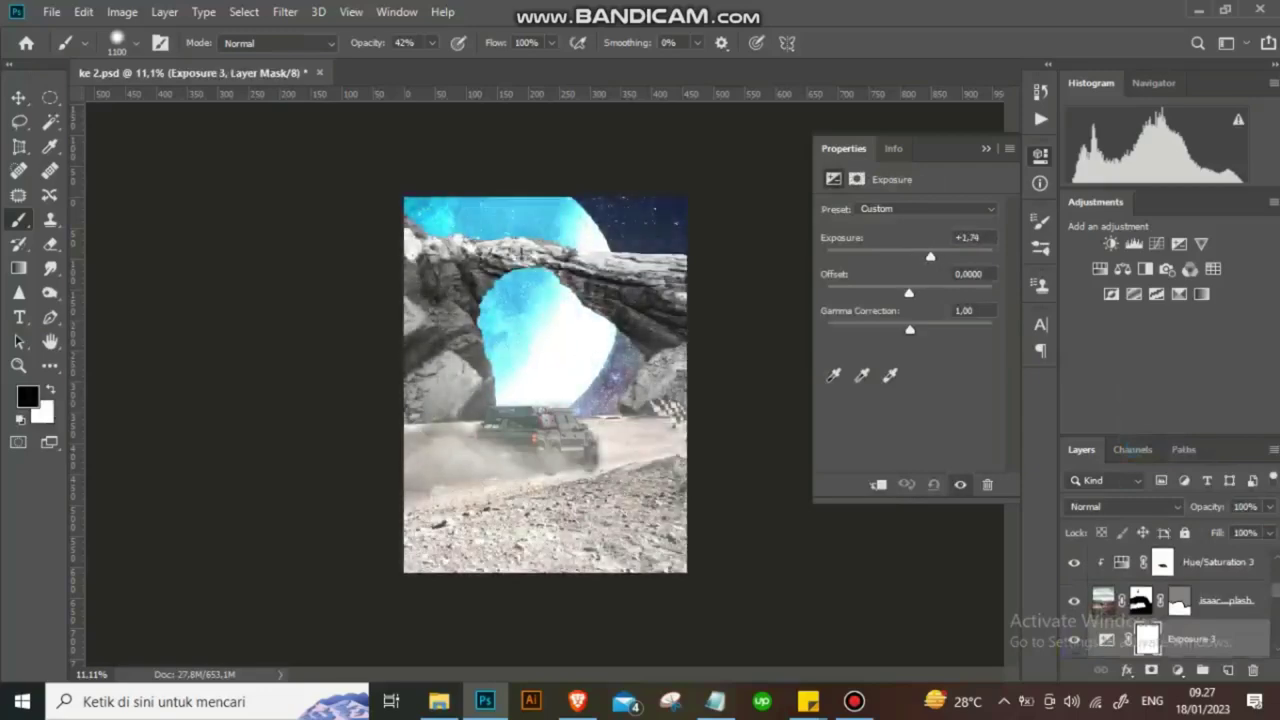
{"action": "key", "text": "ctrl+alt+g"}
{"action": "key", "text": "ctrl+i"}
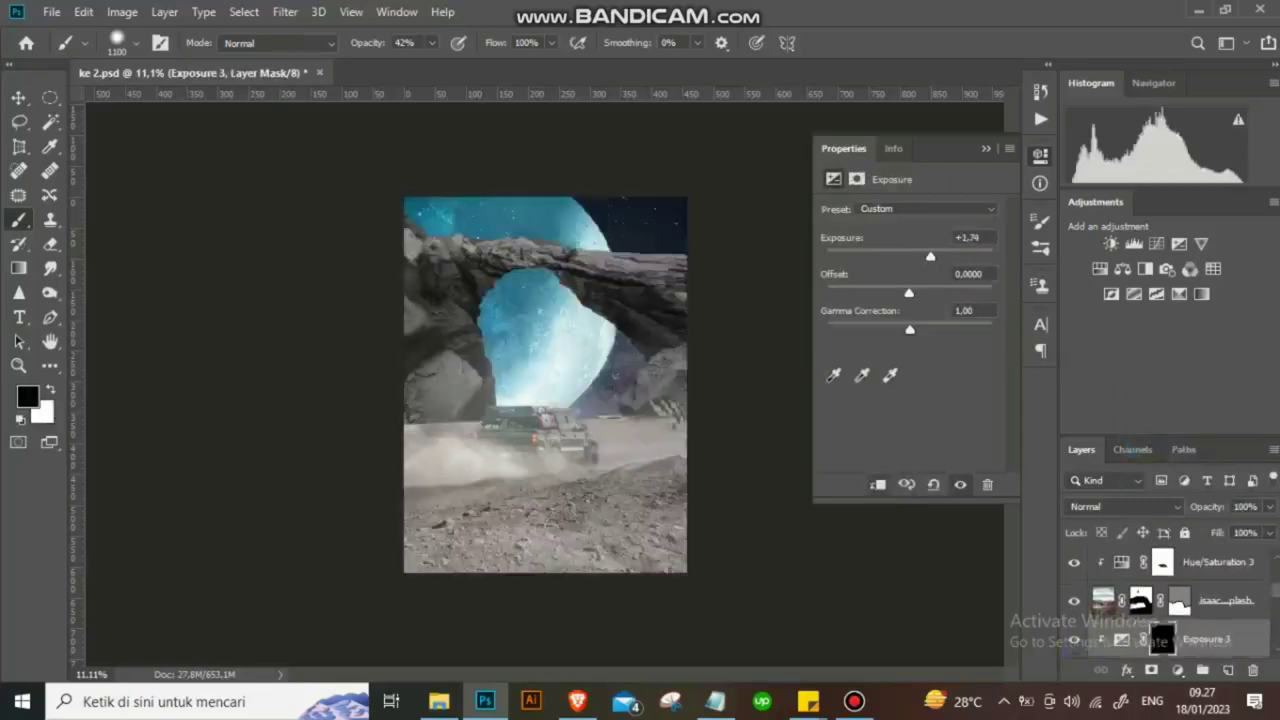
{"action": "left_click", "coordinate": [878, 484]}
Paint white on the Exposure mask to brighten the dust right of the truck.
{"action": "key", "text": "x"}
{"action": "scroll", "coordinate": [565, 406], "scroll_direction": "up", "scroll_amount": 4}
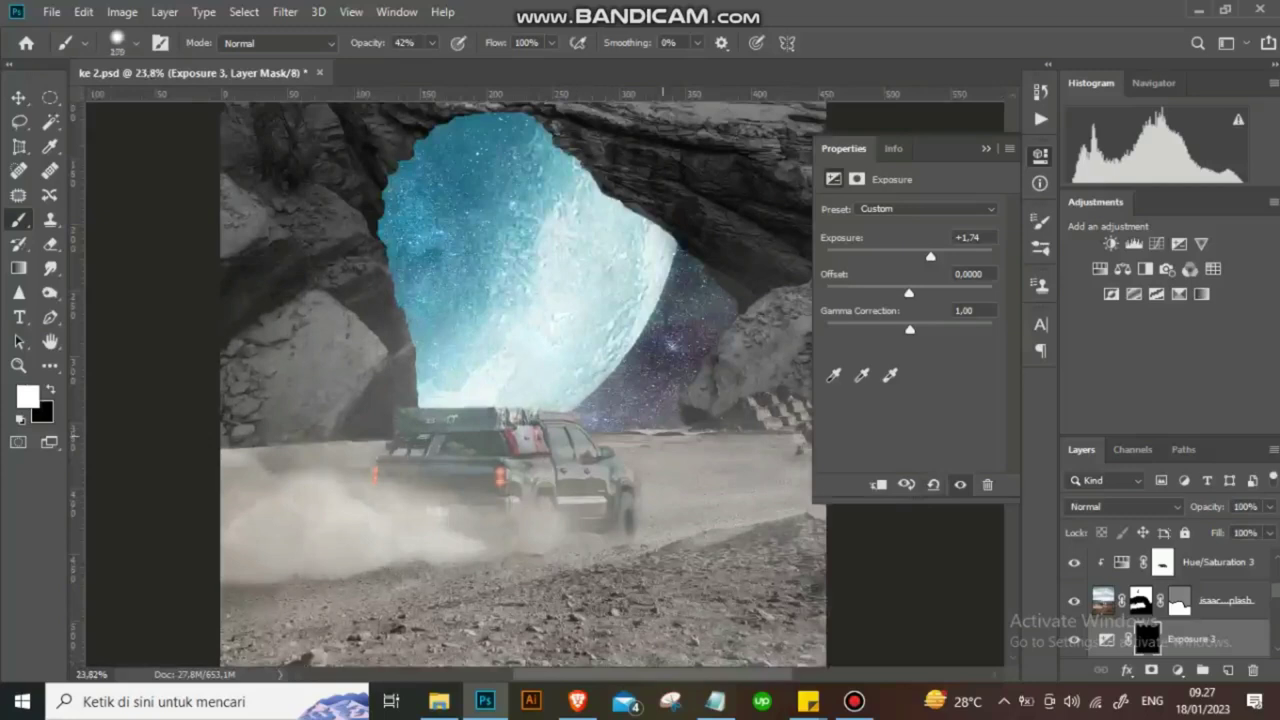
{"action": "mouse_move", "coordinate": [666, 500]}
{"action": "left_mouse_down"}
{"action": "mouse_move", "coordinate": [700, 460]}
{"action": "mouse_move", "coordinate": [640, 440]}
{"action": "left_mouse_up"}
{"action": "left_click", "coordinate": [627, 429]}
{"action": "key", "text": "x"}
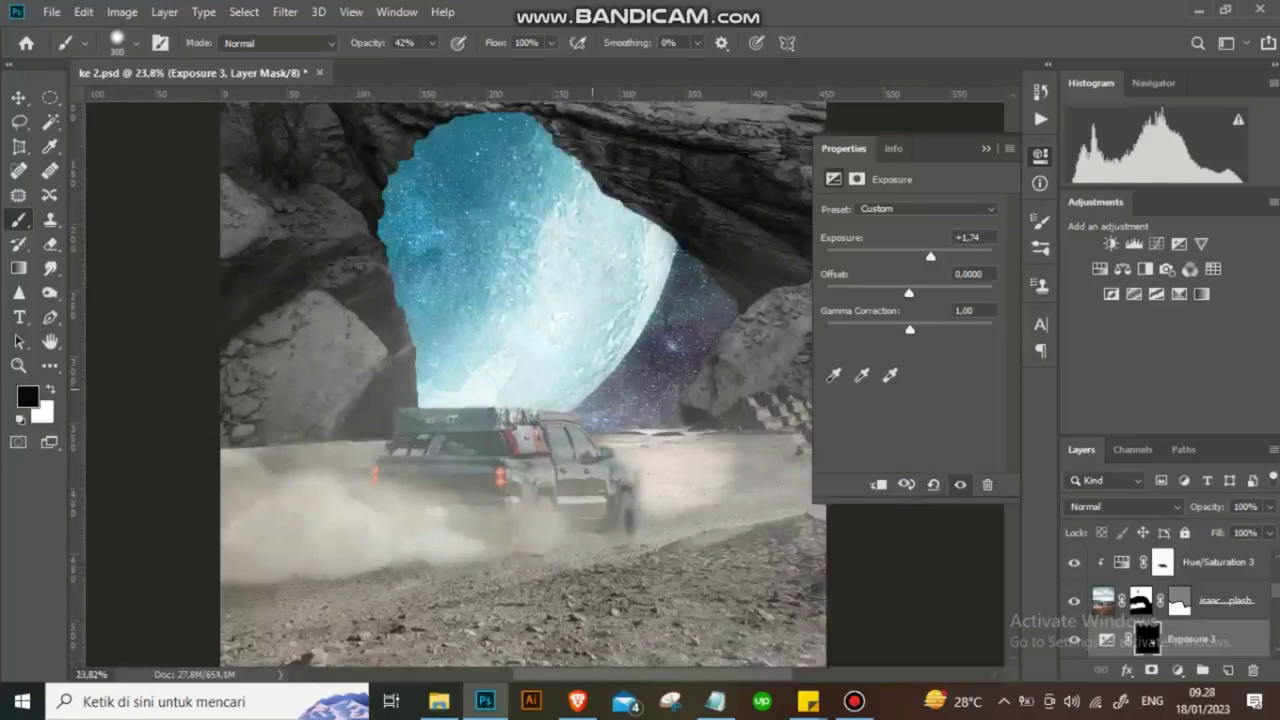
{"action": "left_click", "coordinate": [700, 476]}
{"action": "key", "text": "x"}
{"action": "left_click", "coordinate": [724, 468]}
{"action": "scroll", "coordinate": [567, 409], "scroll_direction": "down", "scroll_amount": 1}
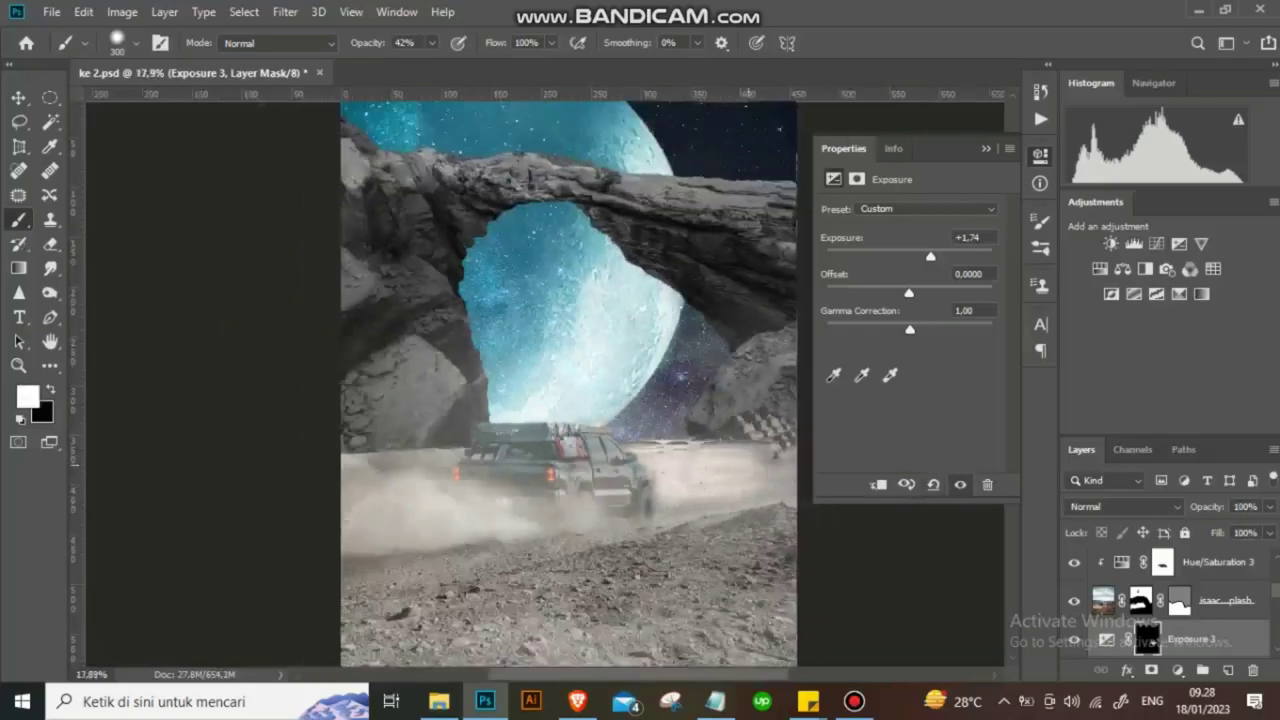
{"action": "scroll", "coordinate": [567, 409], "scroll_direction": "down", "scroll_amount": 1}
{"action": "scroll", "coordinate": [590, 410], "scroll_direction": "up", "scroll_amount": 1}
{"action": "scroll", "coordinate": [590, 410], "scroll_direction": "up", "scroll_amount": 1}
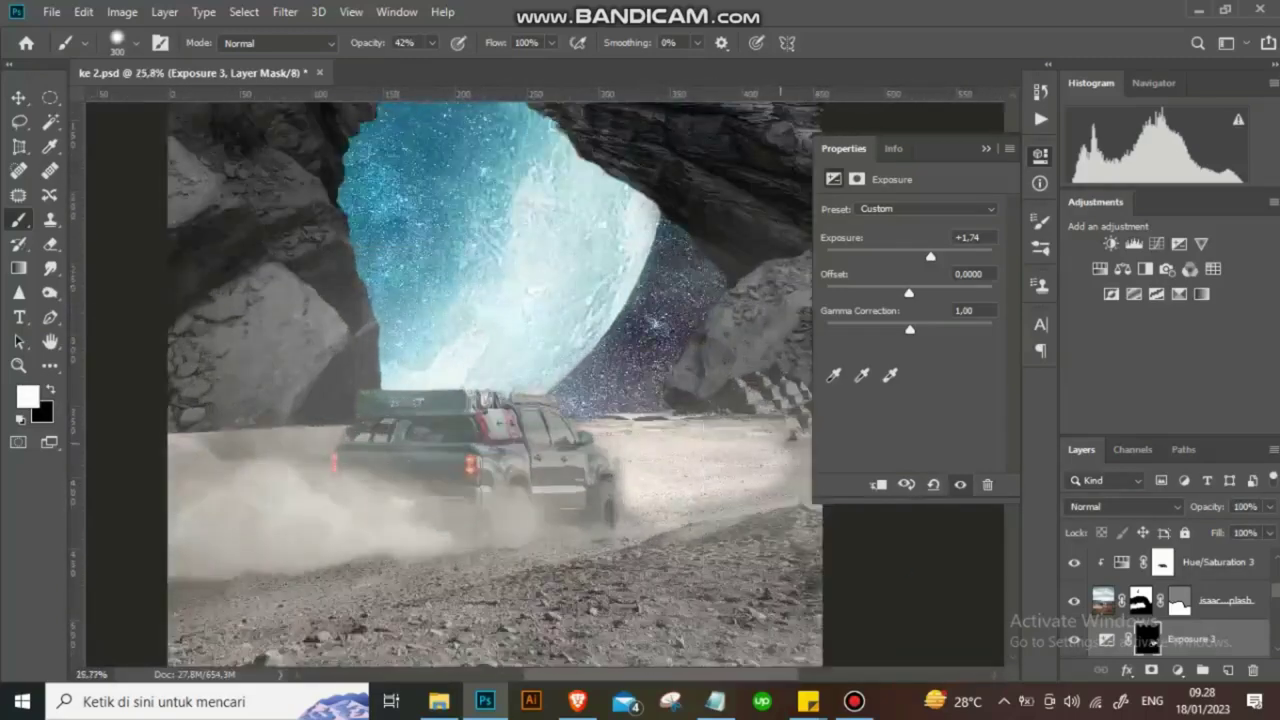
{"action": "scroll", "coordinate": [560, 400], "scroll_direction": "down", "scroll_amount": 2}
{"action": "scroll", "coordinate": [560, 400], "scroll_direction": "up", "scroll_amount": 2}
{"action": "scroll", "coordinate": [530, 385], "scroll_direction": "down", "scroll_amount": 2}
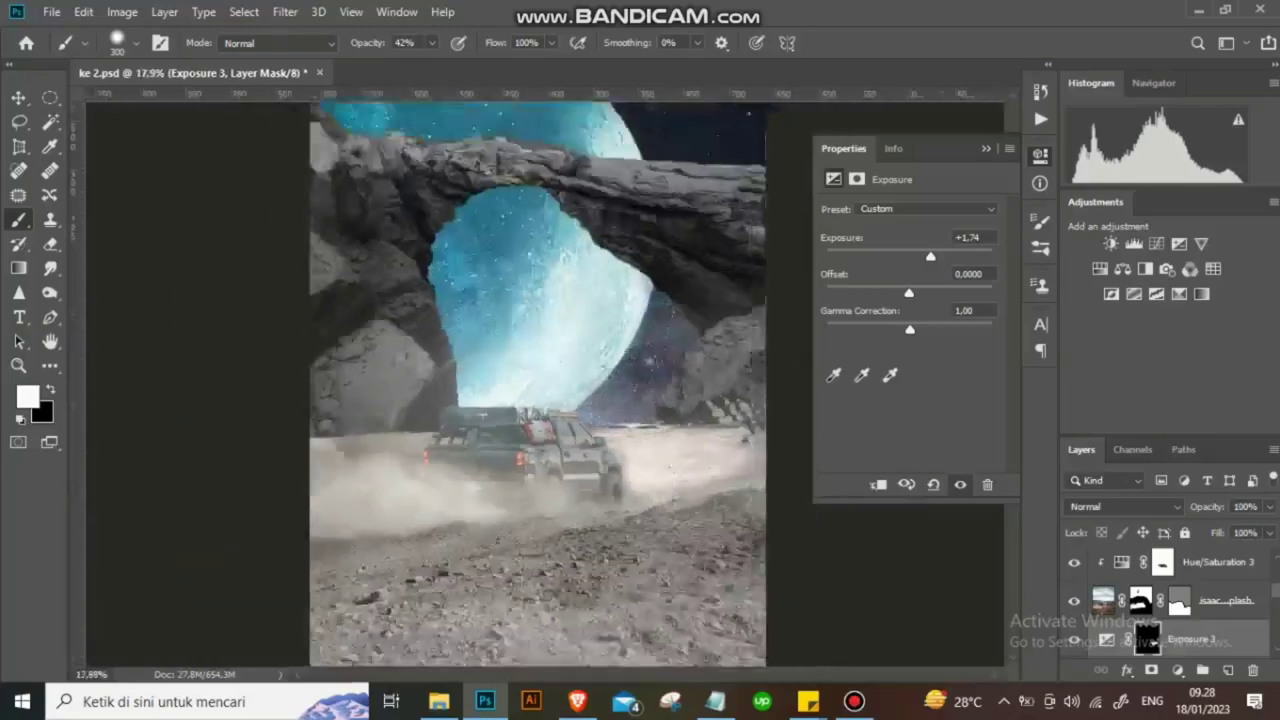
{"action": "scroll", "coordinate": [532, 430], "scroll_direction": "up", "scroll_amount": 3}
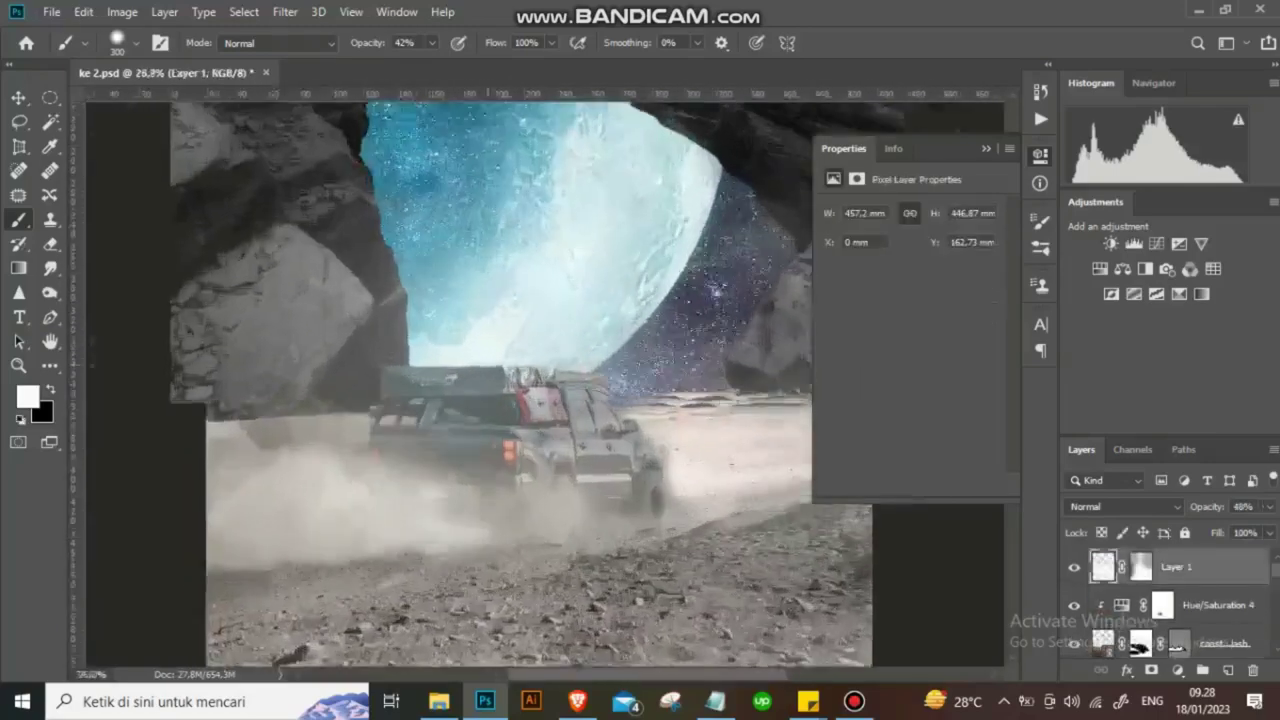
{"action": "scroll", "coordinate": [532, 430], "scroll_direction": "up", "scroll_amount": 1}
{"action": "scroll", "coordinate": [532, 430], "scroll_direction": "down", "scroll_amount": 4}
{"action": "scroll", "coordinate": [545, 384], "scroll_direction": "up", "scroll_amount": 1}
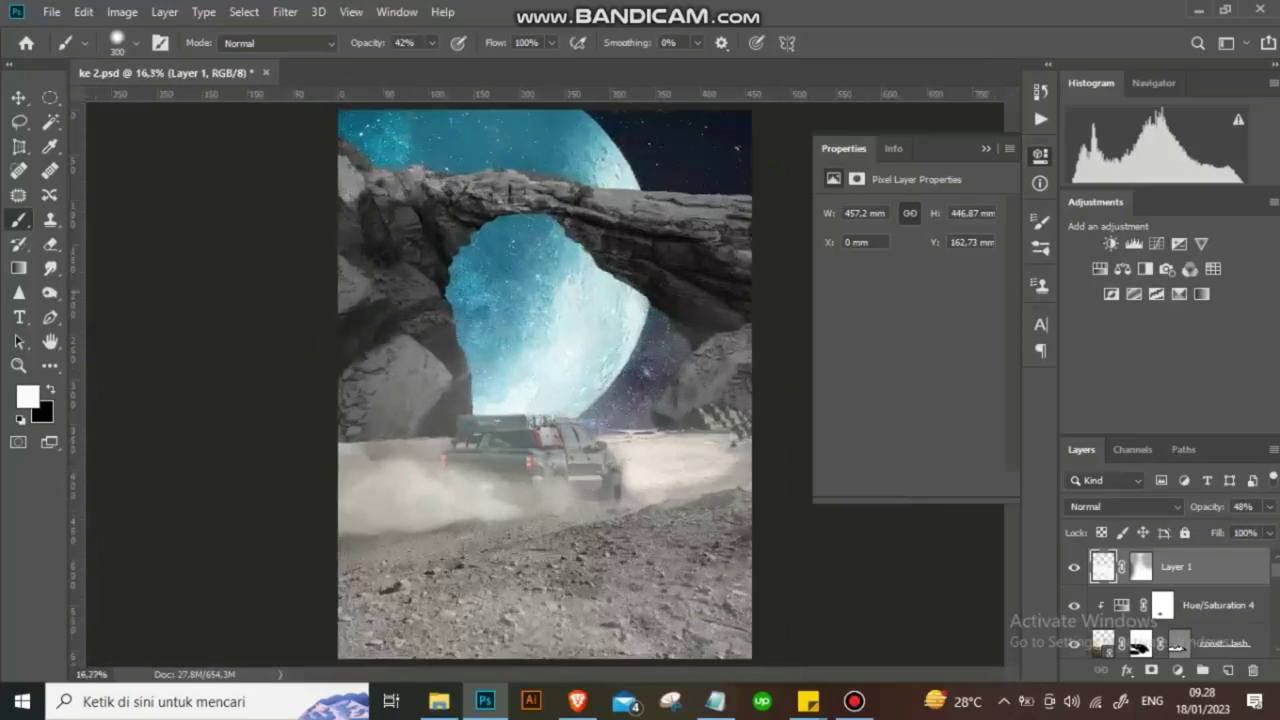
{"action": "scroll", "coordinate": [545, 384], "scroll_direction": "down", "scroll_amount": 2}
{"action": "scroll", "coordinate": [545, 384], "scroll_direction": "up", "scroll_amount": 1}
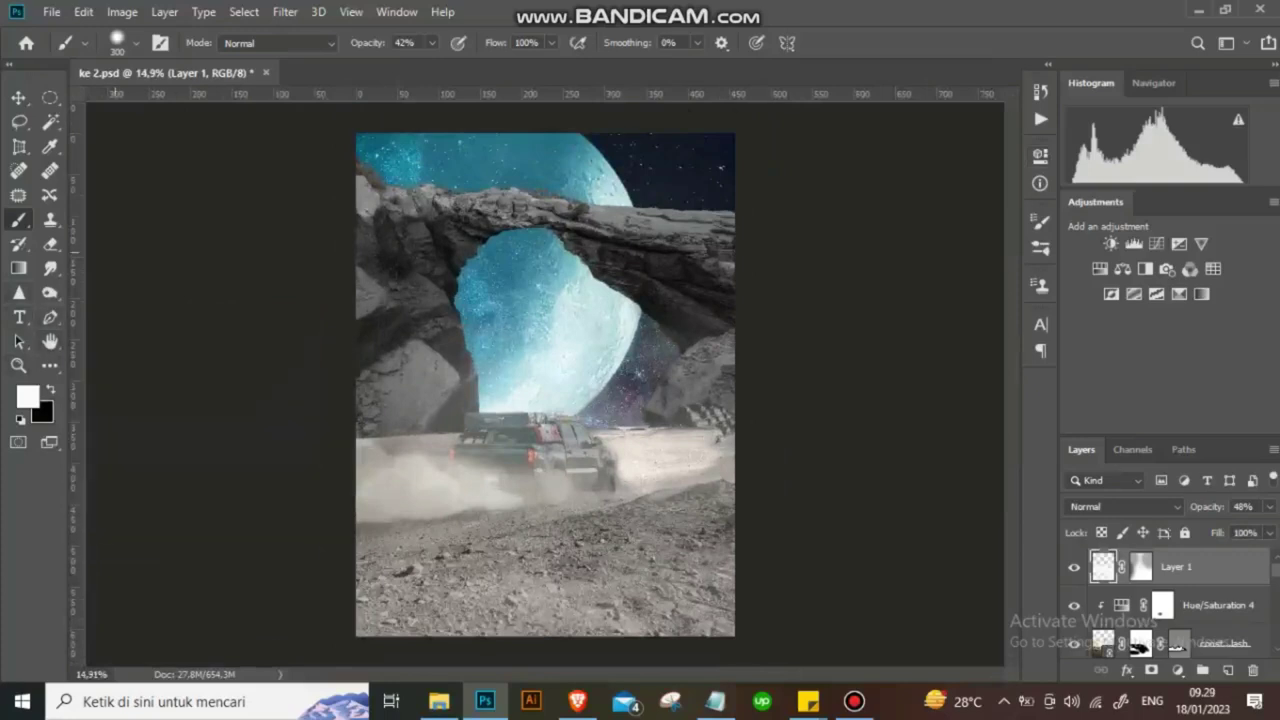
Draw a rectangle frame covering nearly the whole poster with the Rectangle tool.
{"action": "left_click_drag", "start_coordinate": [50, 268], "coordinate": [110, 284]}
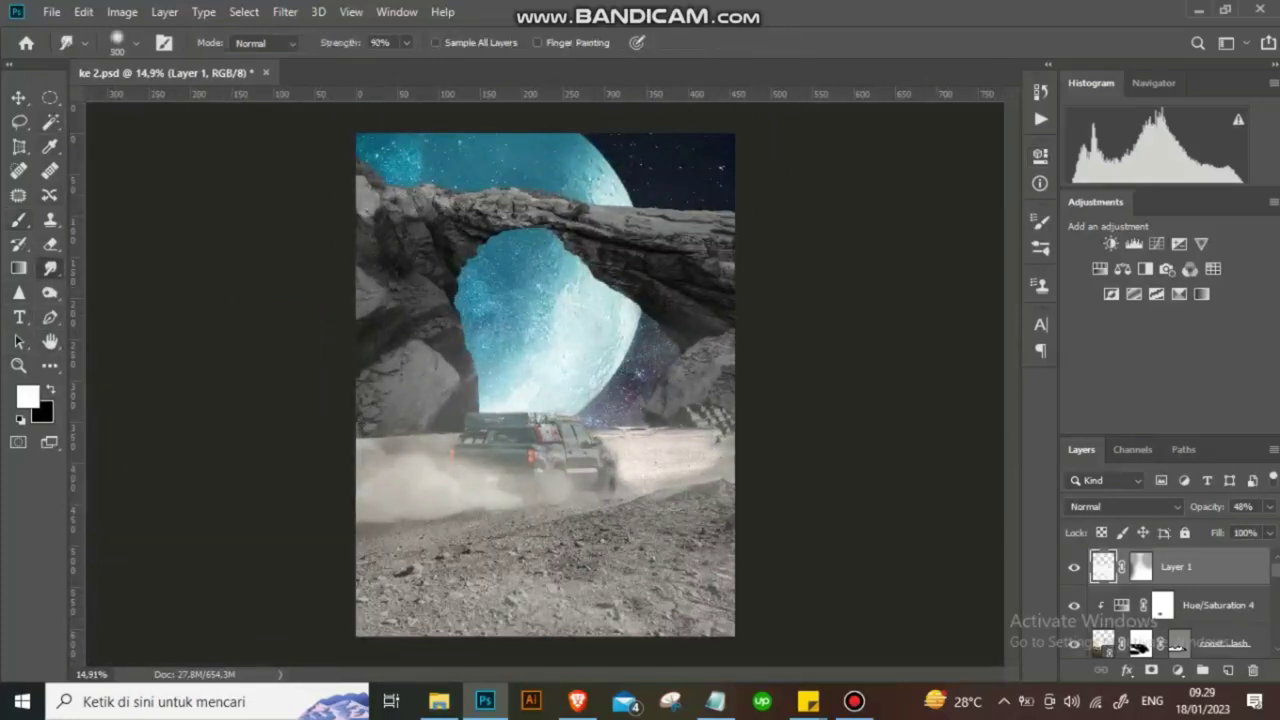
{"action": "left_click", "coordinate": [49, 365]}
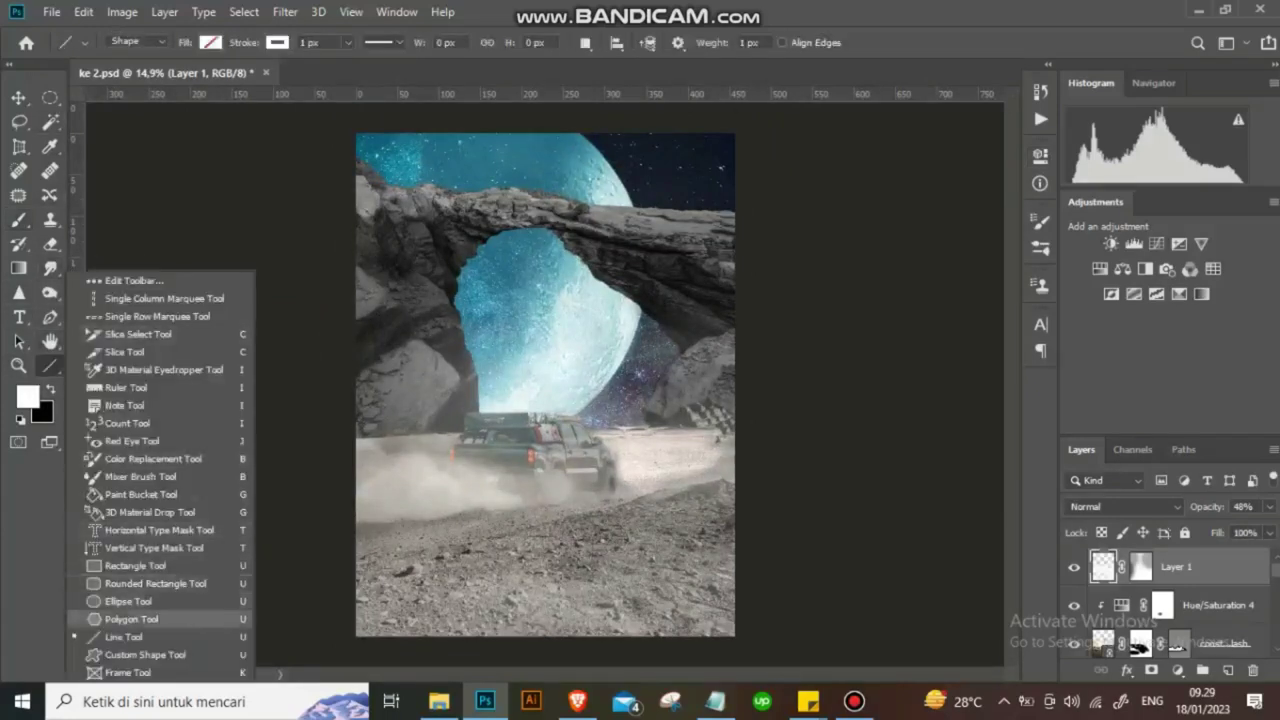
{"action": "left_click", "coordinate": [150, 566]}
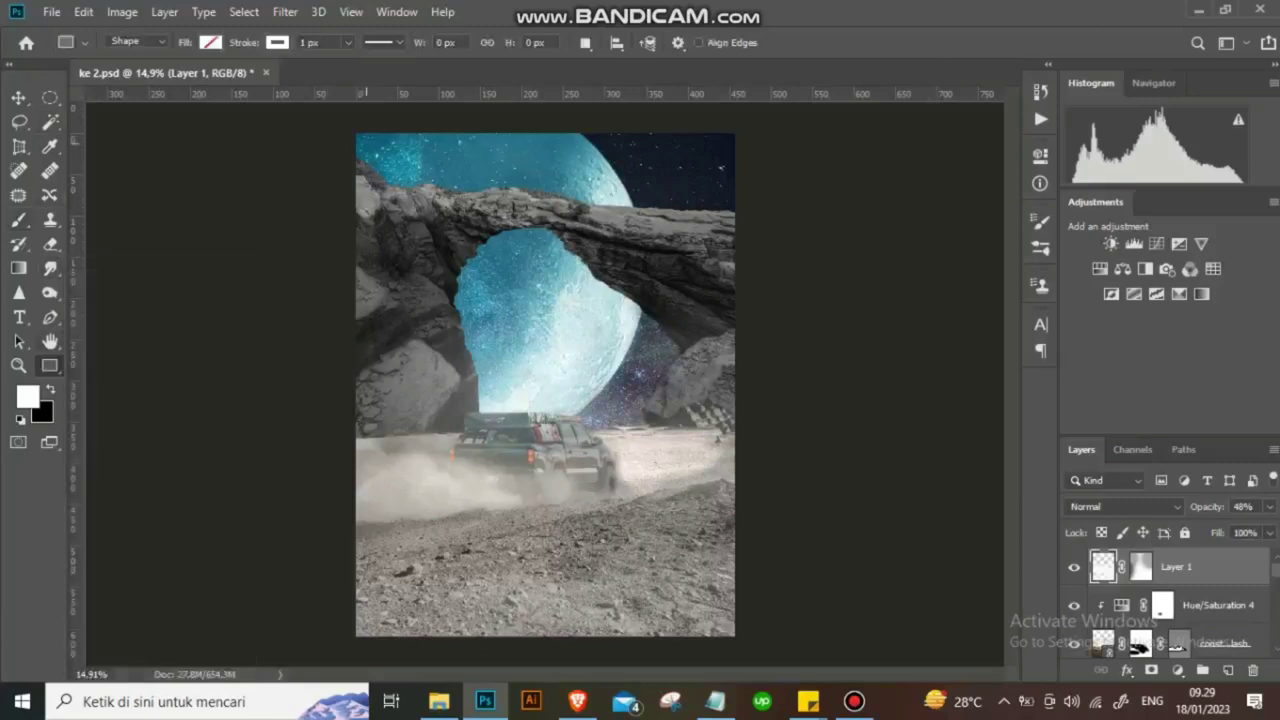
{"action": "left_click_drag", "start_coordinate": [362, 140], "coordinate": [725, 627]}
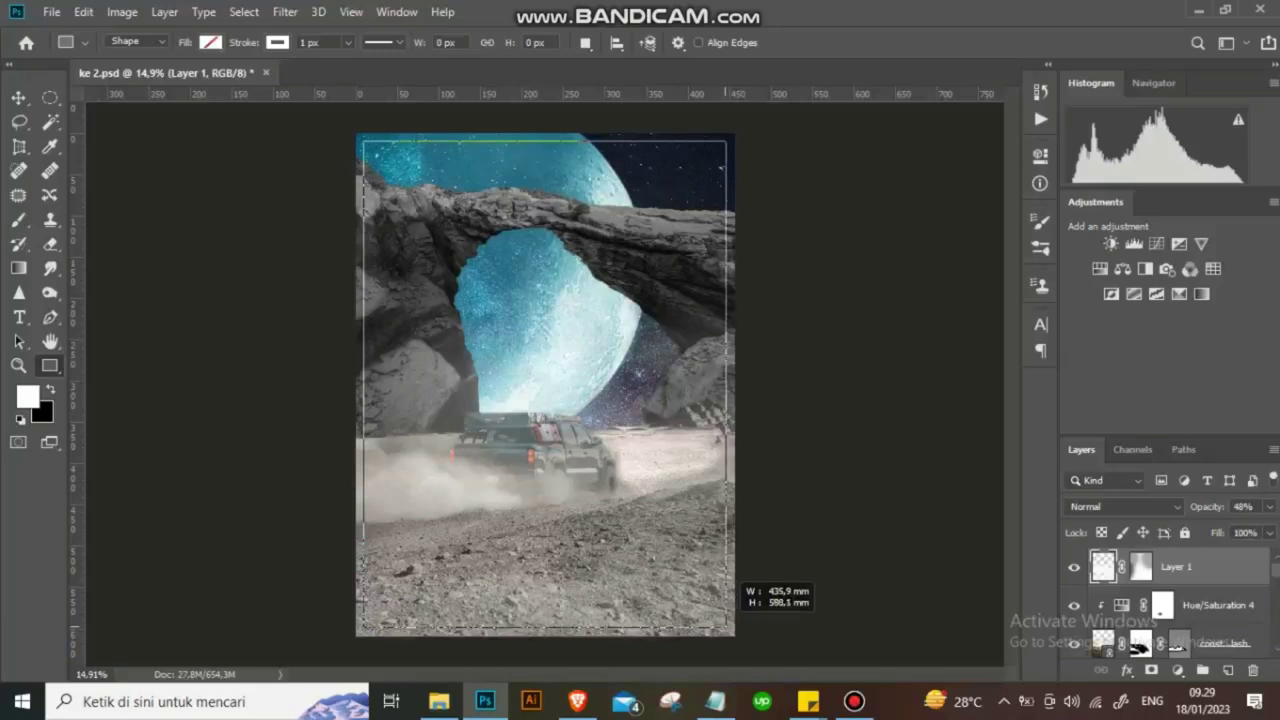
{"action": "left_click_drag", "start_coordinate": [725, 627], "coordinate": [728, 631]}
{"action": "left_click", "coordinate": [1040, 155]}
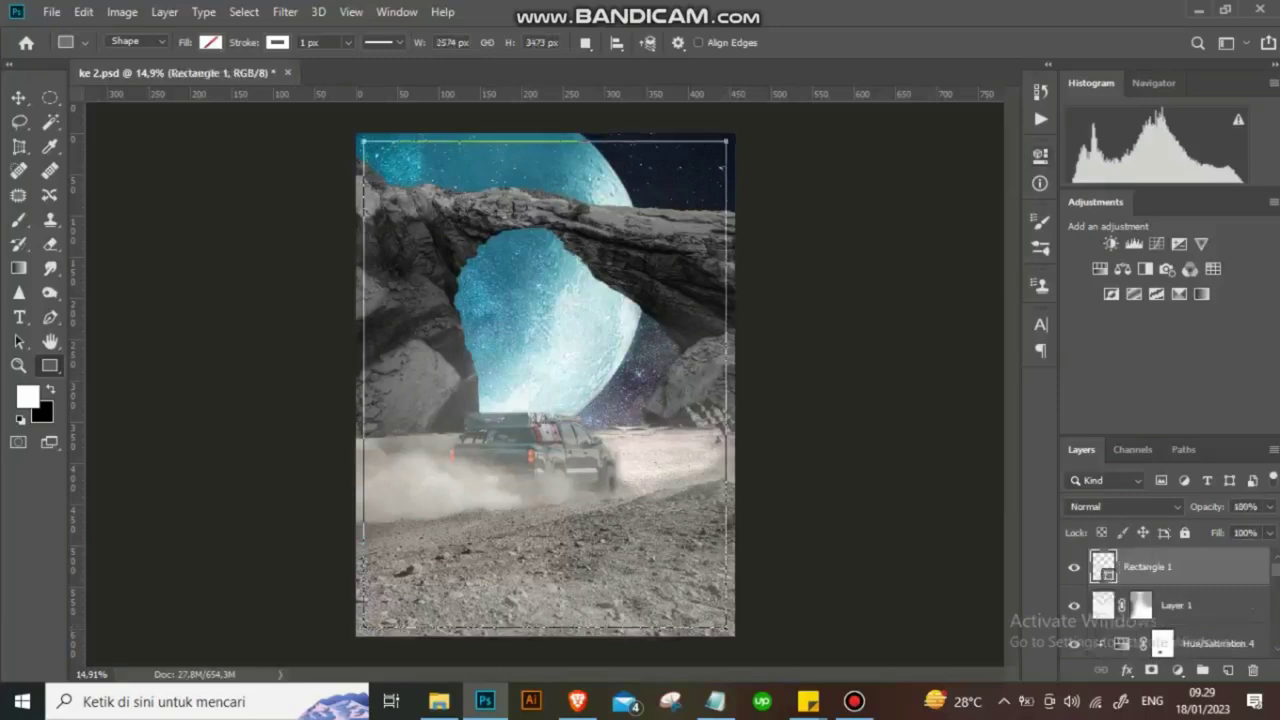
Set the frame's stroke width to 9 px and check the reference image in Downloads.
{"action": "left_click", "coordinate": [308, 42]}
{"action": "key", "text": "Return"}
{"action": "key", "text": "v"}
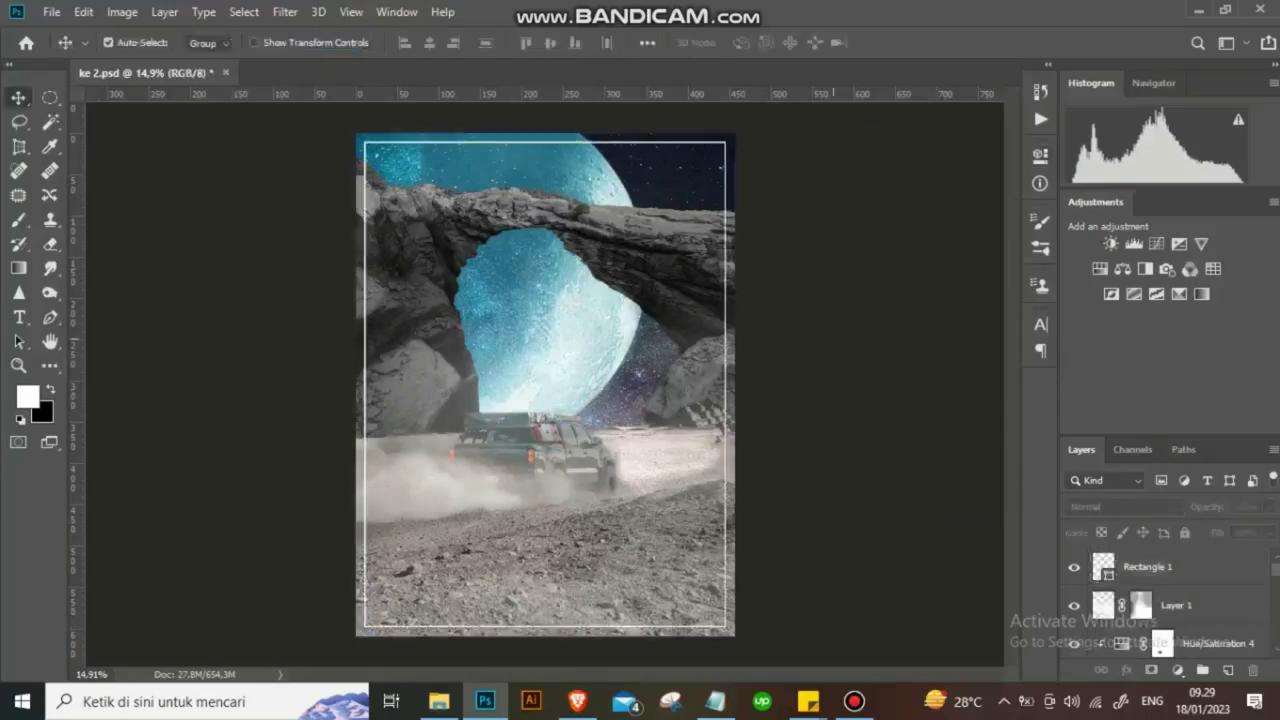
{"action": "scroll", "coordinate": [476, 504], "scroll_direction": "up", "scroll_amount": 3}
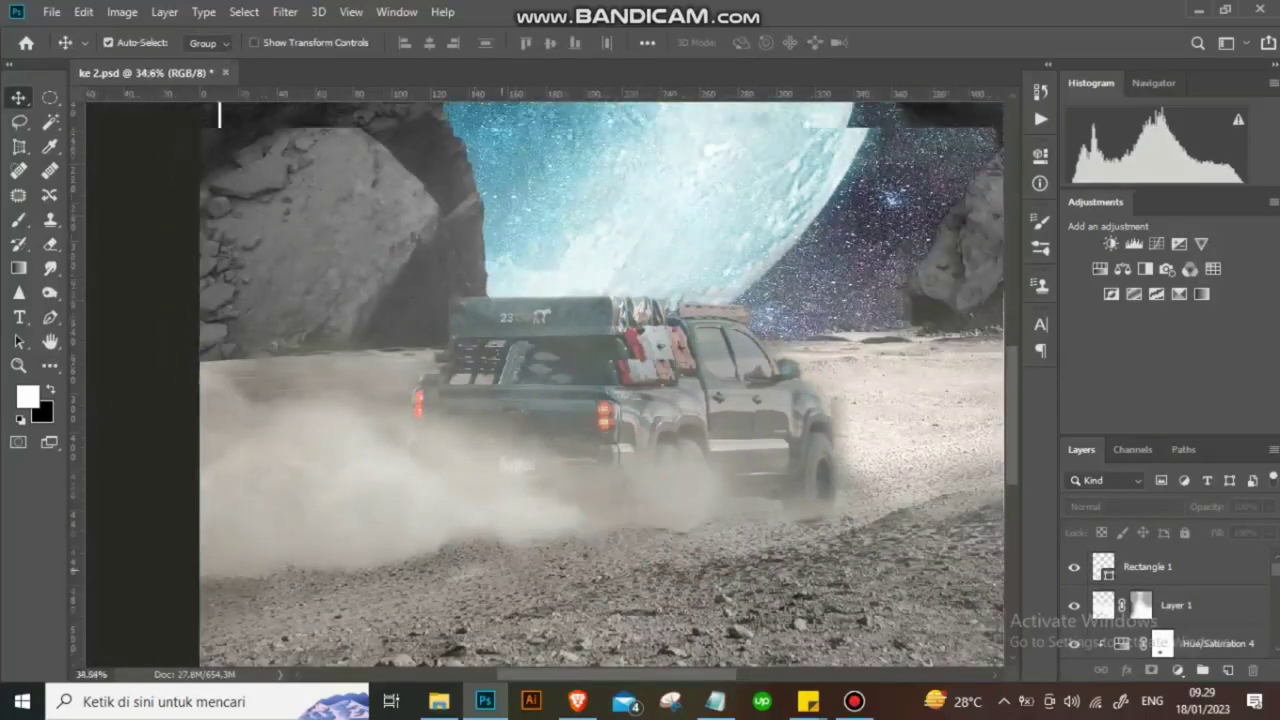
{"action": "scroll", "coordinate": [476, 504], "scroll_direction": "down", "scroll_amount": 3}
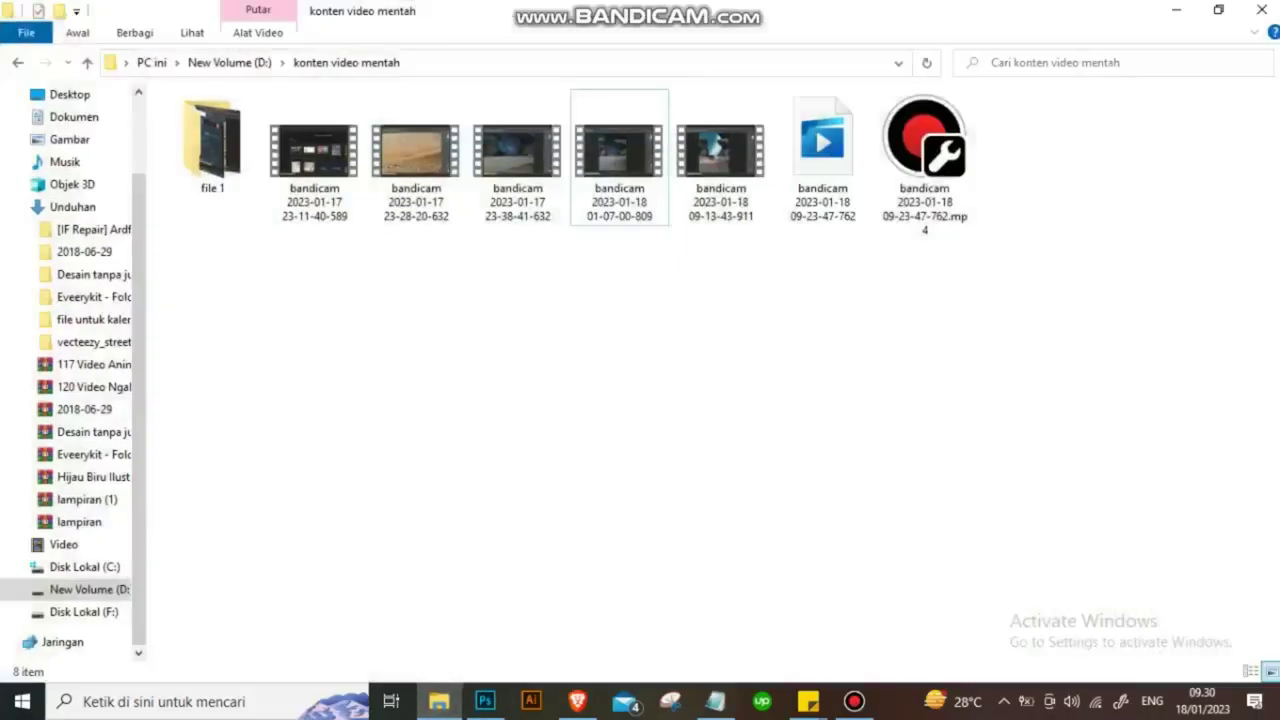
{"action": "left_click", "coordinate": [72, 206]}
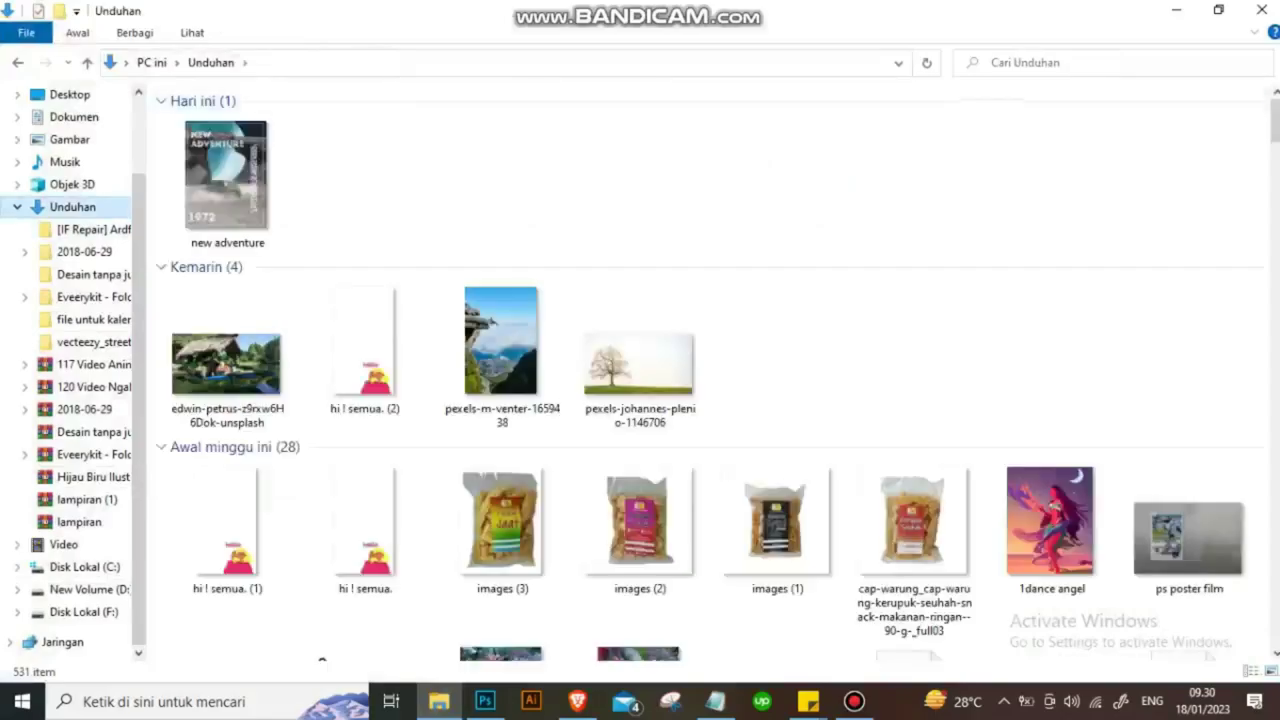
Try a first two-line 'NEW' / 'ADVENTURE' text box, then delete it.
{"action": "key", "text": "t"}
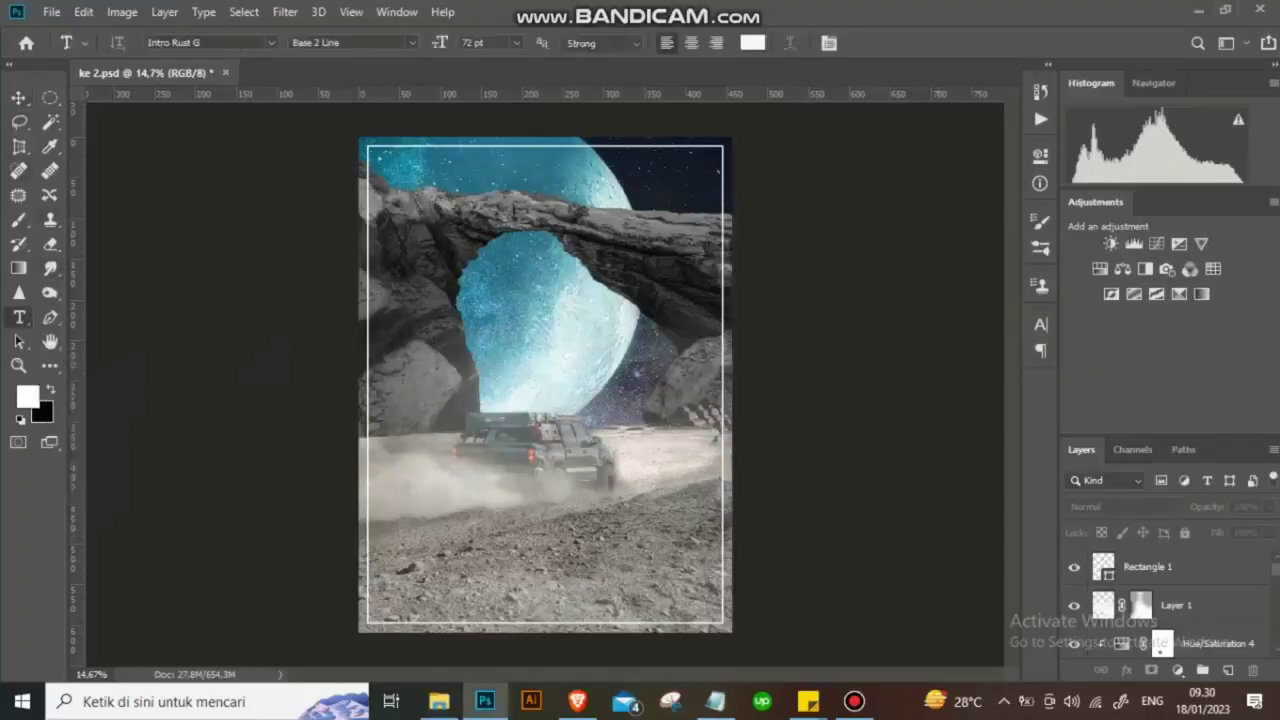
{"action": "key", "text": "alt+."}
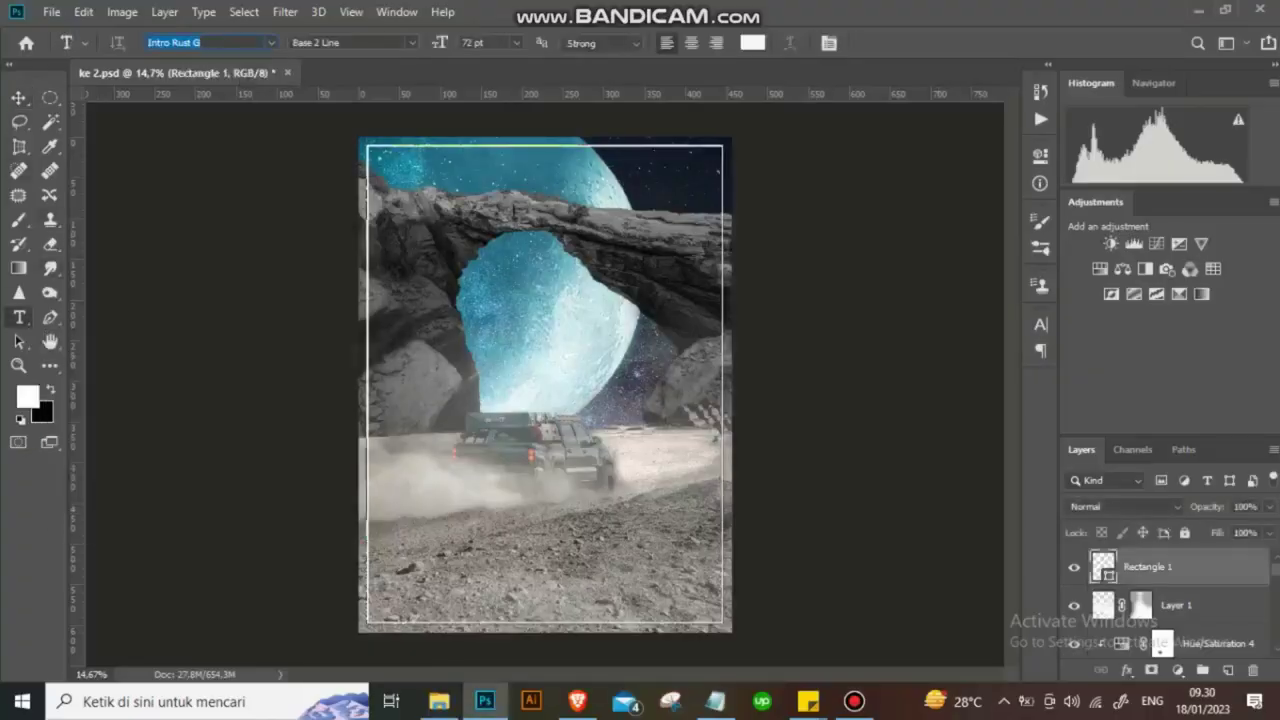
{"action": "left_click", "coordinate": [540, 385]}
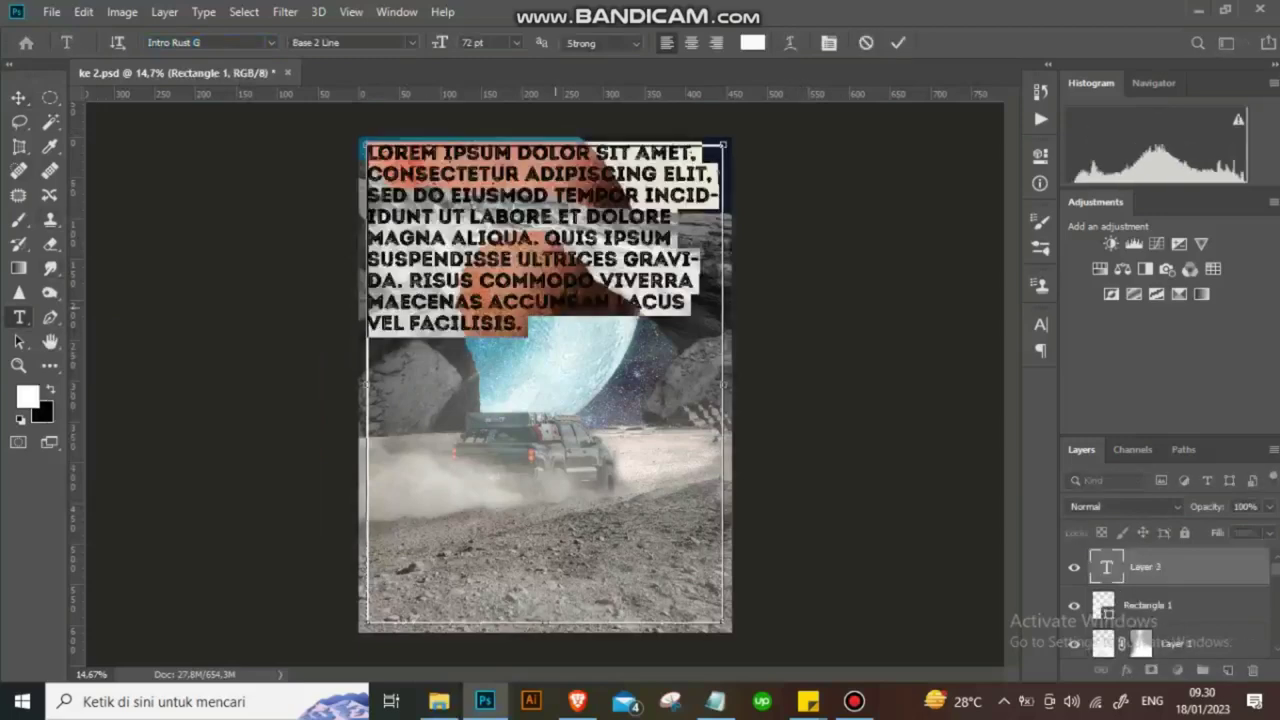
{"action": "type", "text": "NEW"}
{"action": "key", "text": "Return"}
{"action": "type", "text": "AD"}
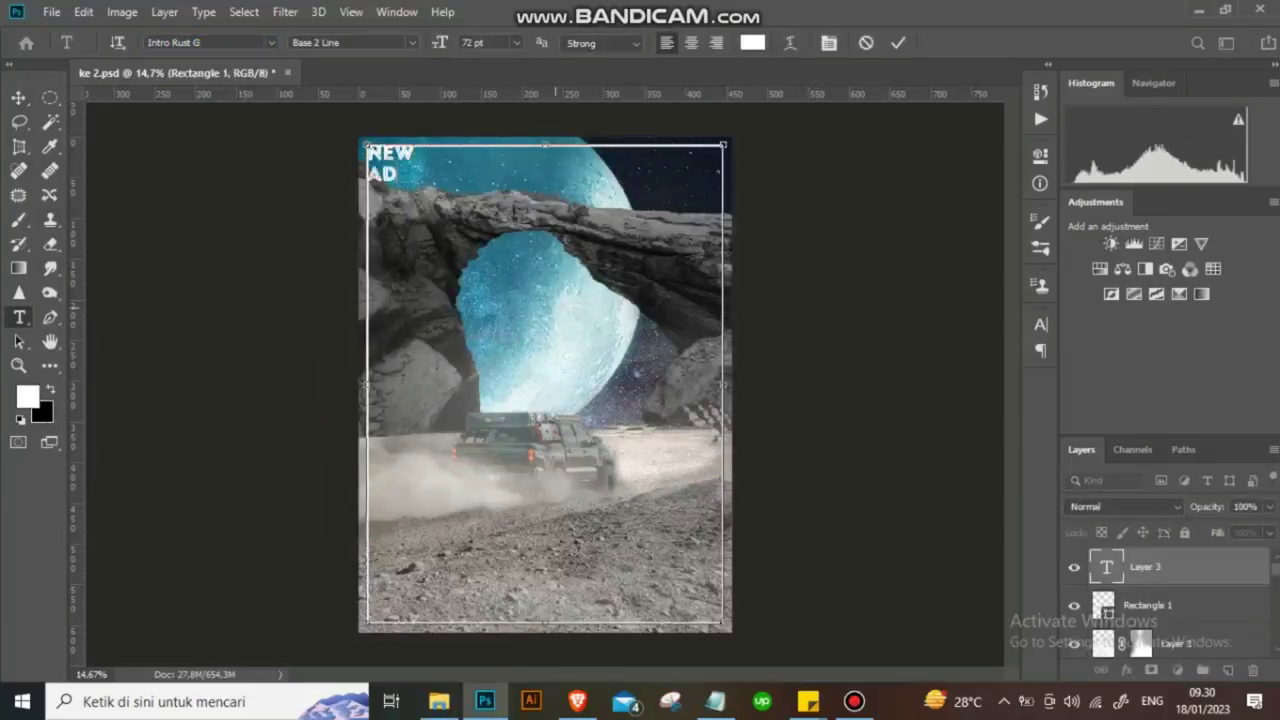
{"action": "type", "text": "VENTURE"}
{"action": "left_click", "coordinate": [897, 42]}
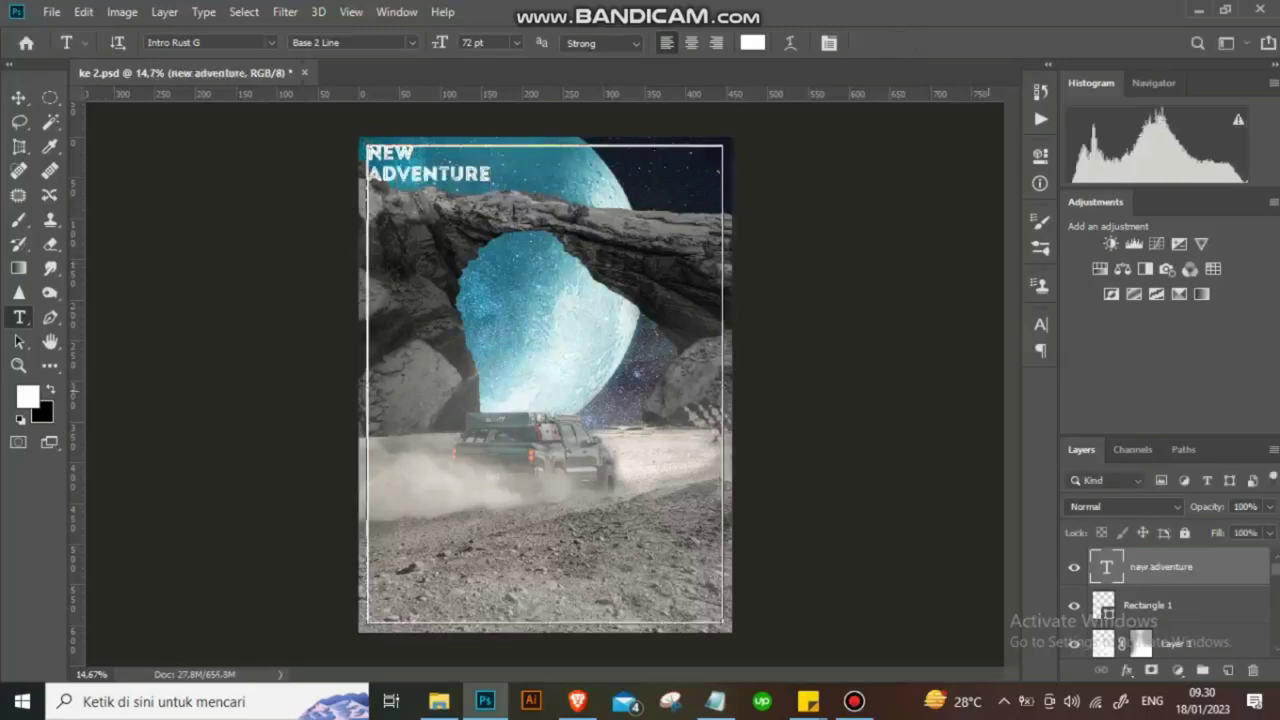
{"action": "key", "text": "v"}
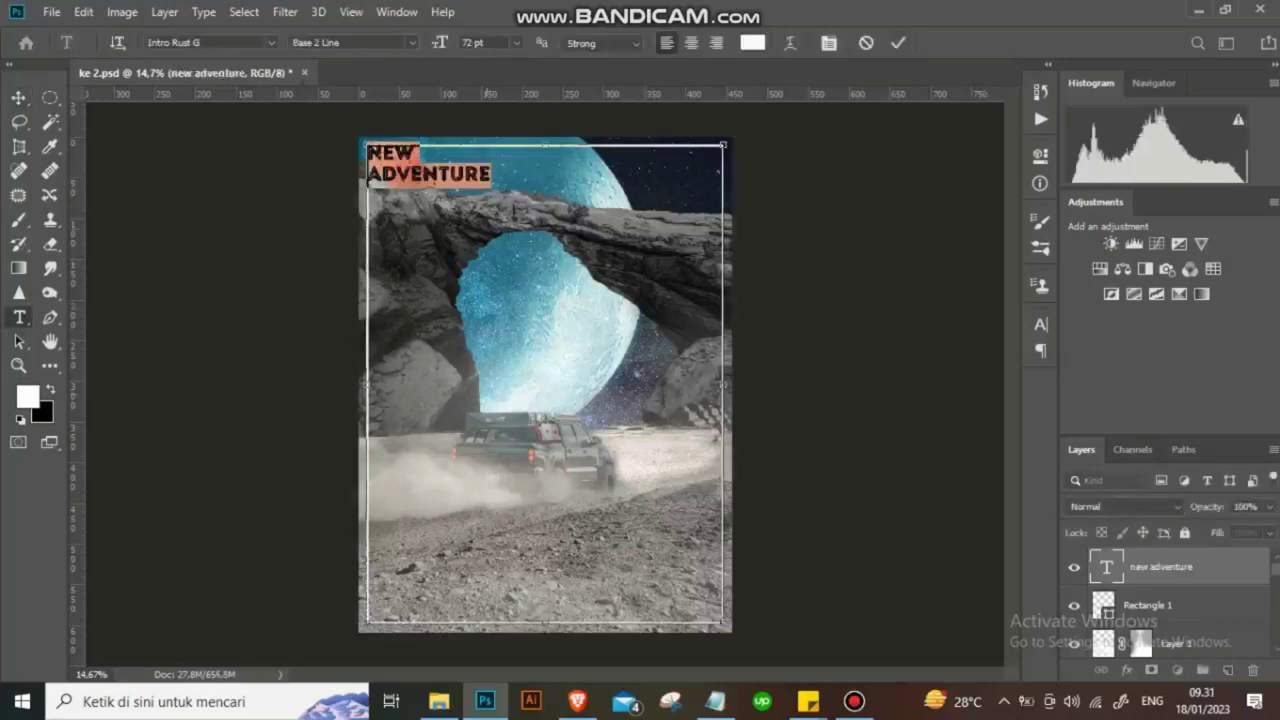
{"action": "key", "text": "Delete"}
Cancel a stray placeholder text and context menu near the poster's top-left.
{"action": "scroll", "coordinate": [575, 385], "scroll_direction": "up", "scroll_amount": 3}
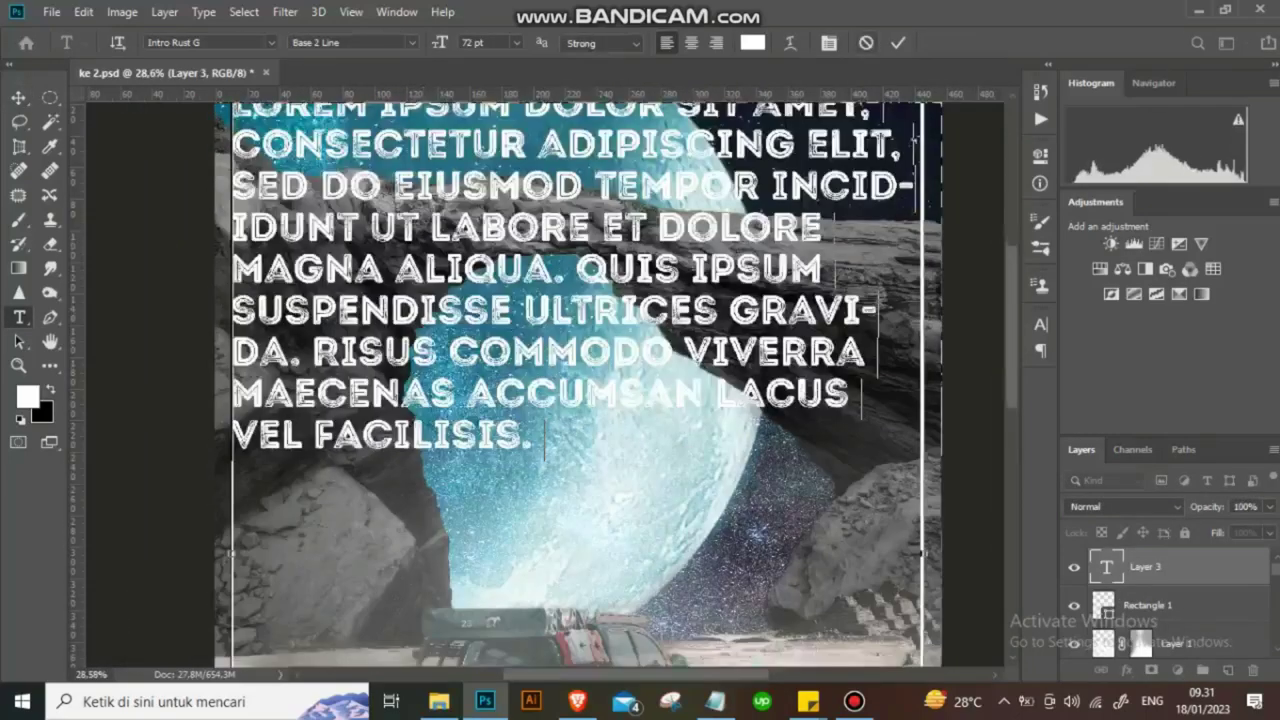
{"action": "left_click", "coordinate": [234, 131]}
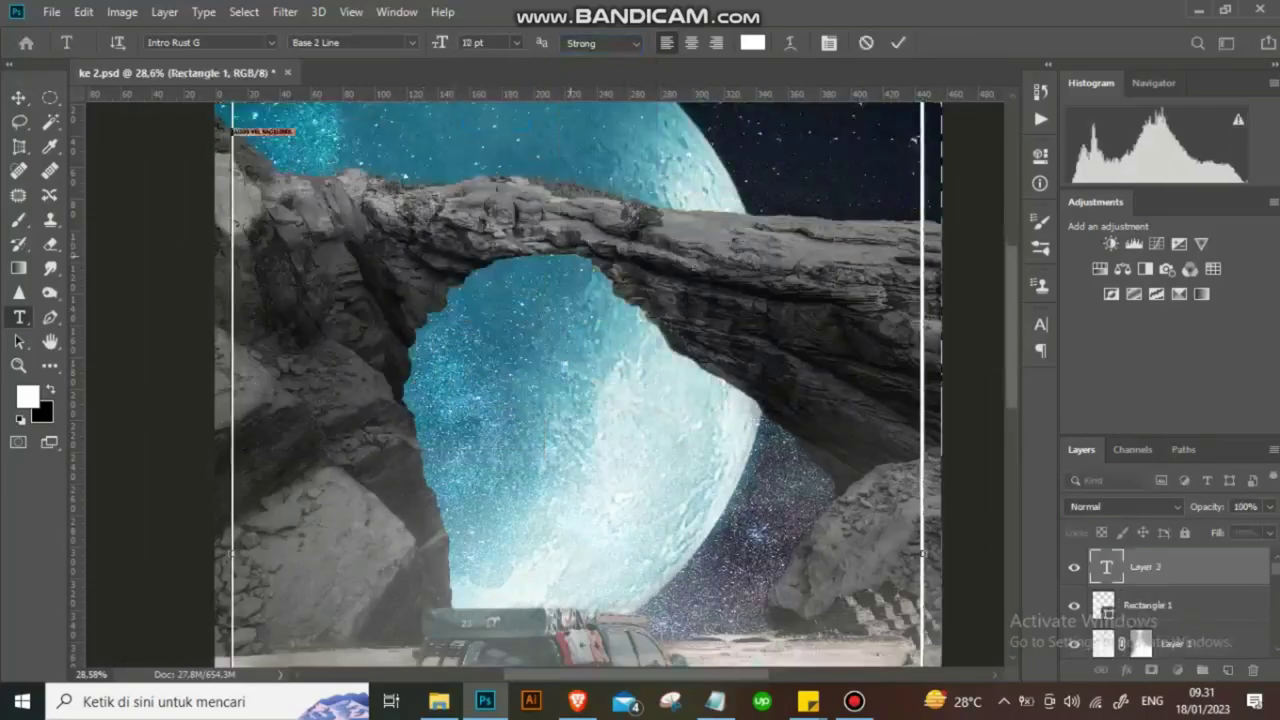
{"action": "key", "text": "Escape"}
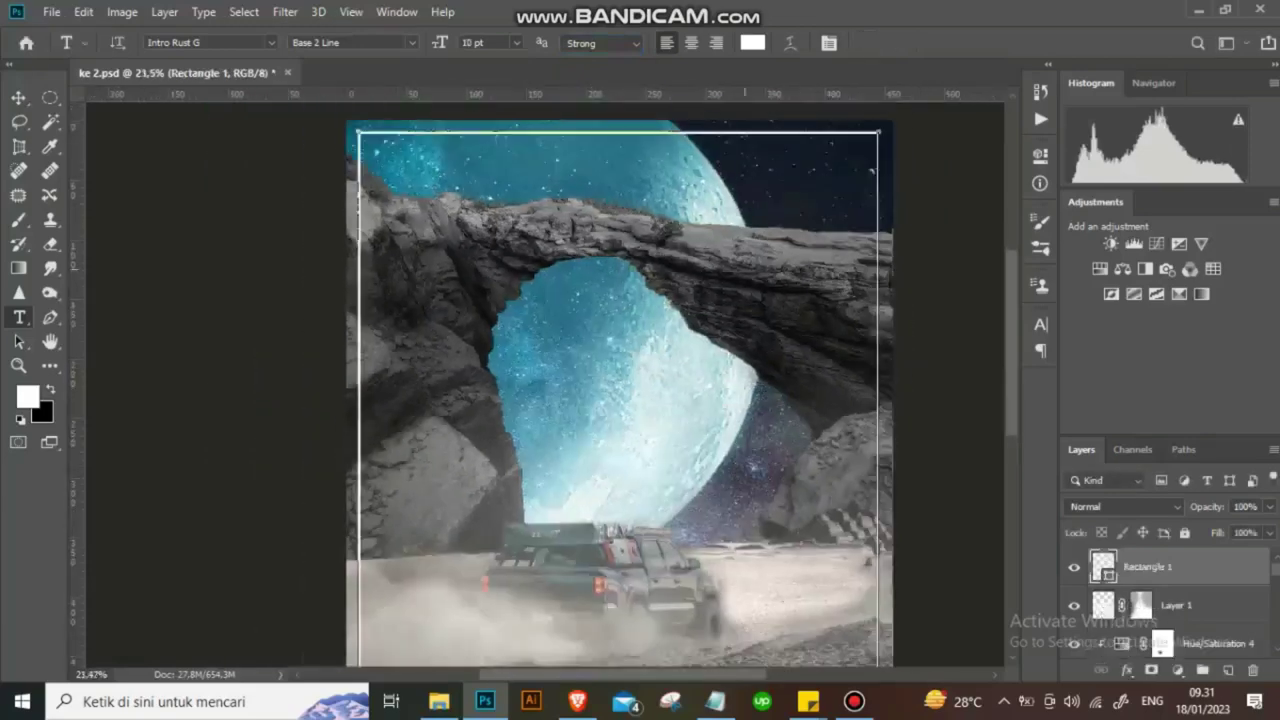
{"action": "right_click", "coordinate": [1168, 566]}
{"action": "key", "text": "Escape"}
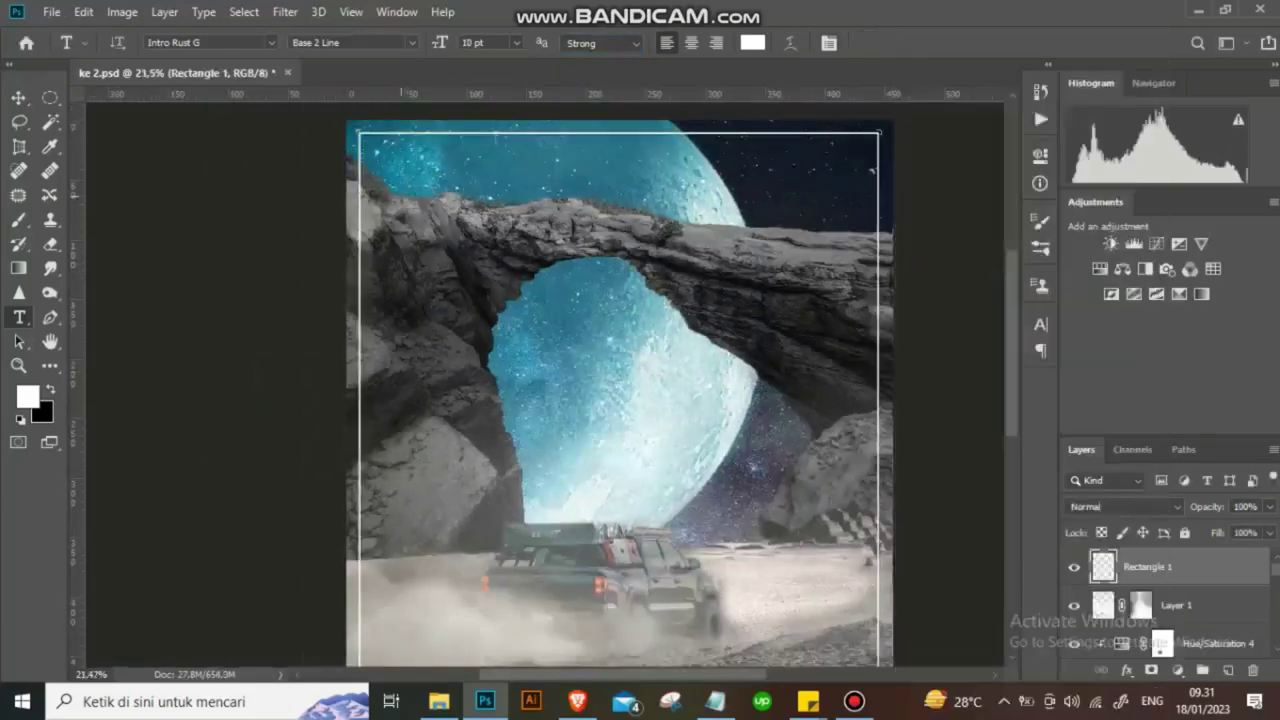
{"action": "scroll", "coordinate": [400, 140], "scroll_direction": "up", "scroll_amount": 2}
Type a 72 pt two-line 'NEW' / 'ADVENTURE' title at the poster's top-left.
{"action": "left_click", "coordinate": [400, 180]}
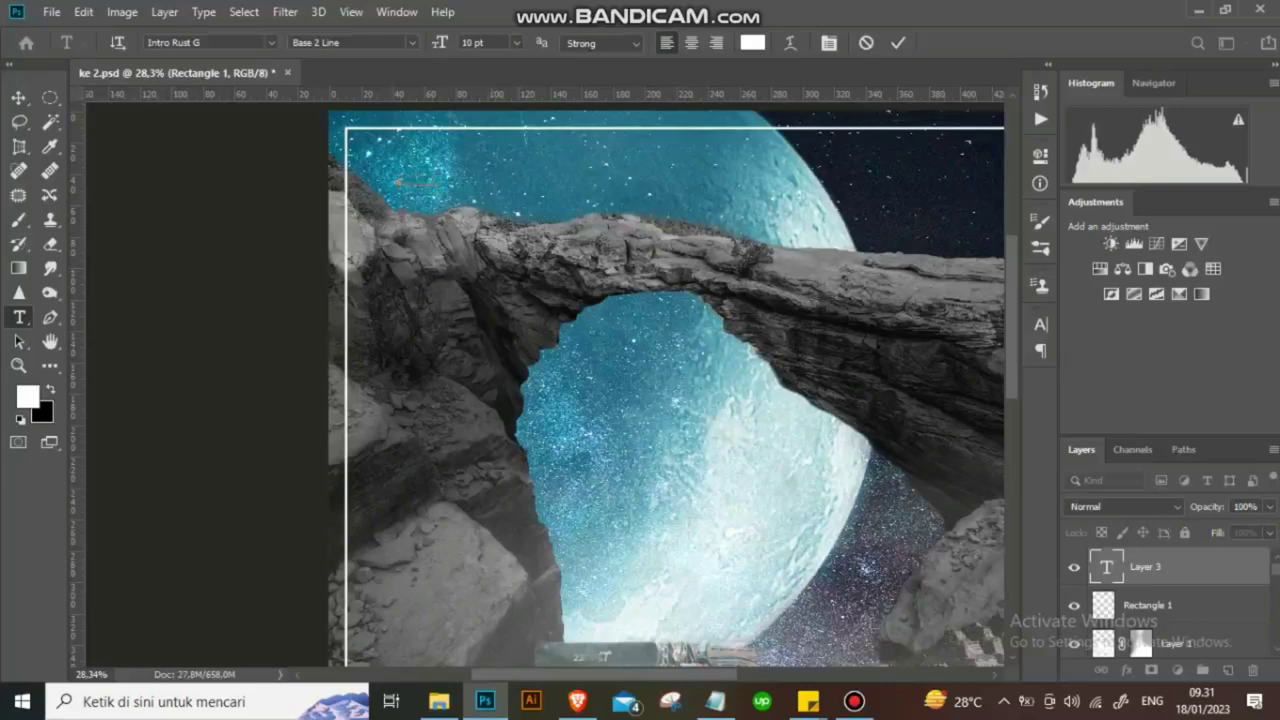
{"action": "left_click", "coordinate": [516, 43]}
{"action": "left_click", "coordinate": [490, 280]}
{"action": "type", "text": "NEW"}
{"action": "key", "text": "Return"}
{"action": "type", "text": "AD"}
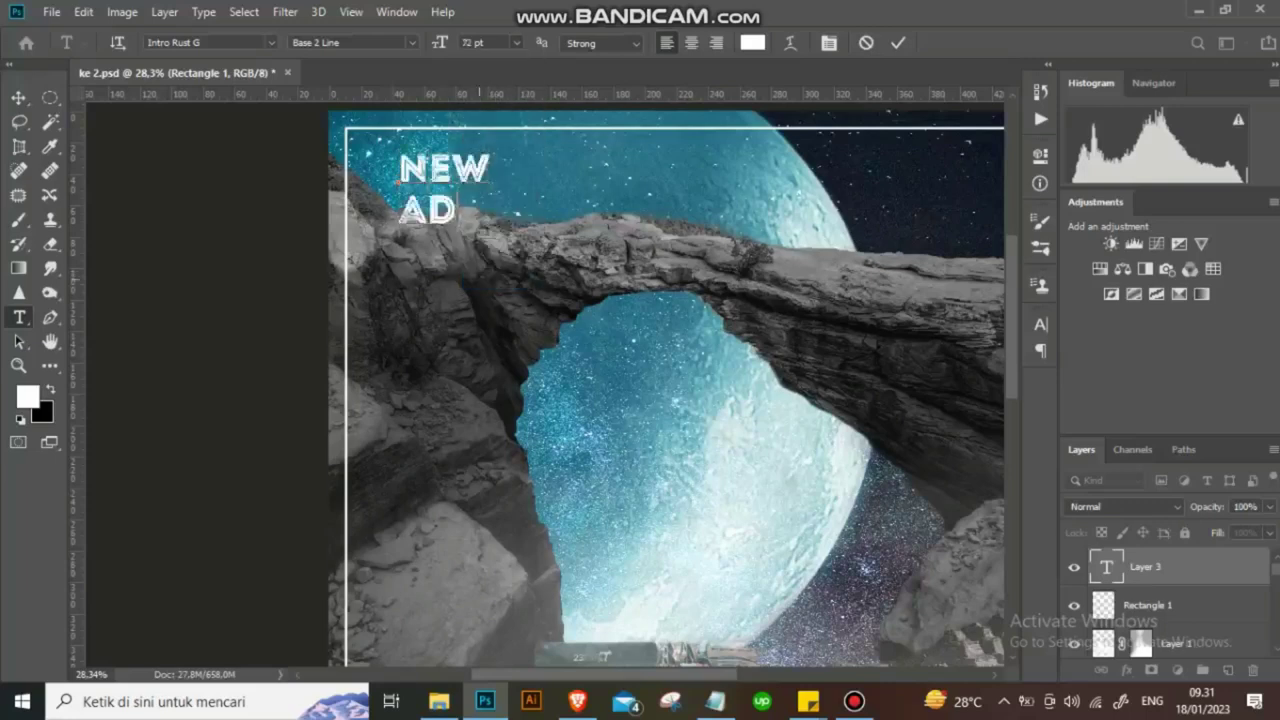
{"action": "type", "text": "VENTURE"}
{"action": "left_click", "coordinate": [898, 43]}
Scale the NEW ADVENTURE title up to about 143 pt.
{"action": "key", "text": "ctrl+0"}
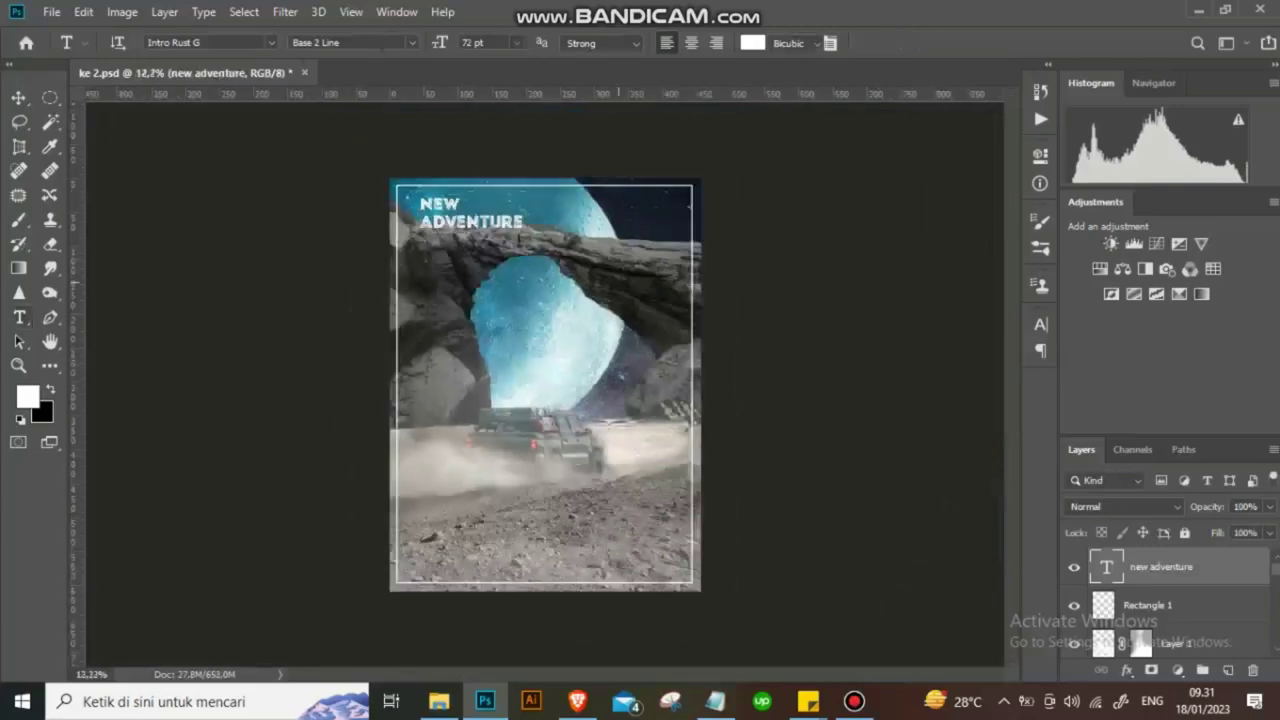
{"action": "key", "text": "ctrl+t"}
{"action": "left_click_drag", "start_coordinate": [524, 233], "coordinate": [624, 268]}
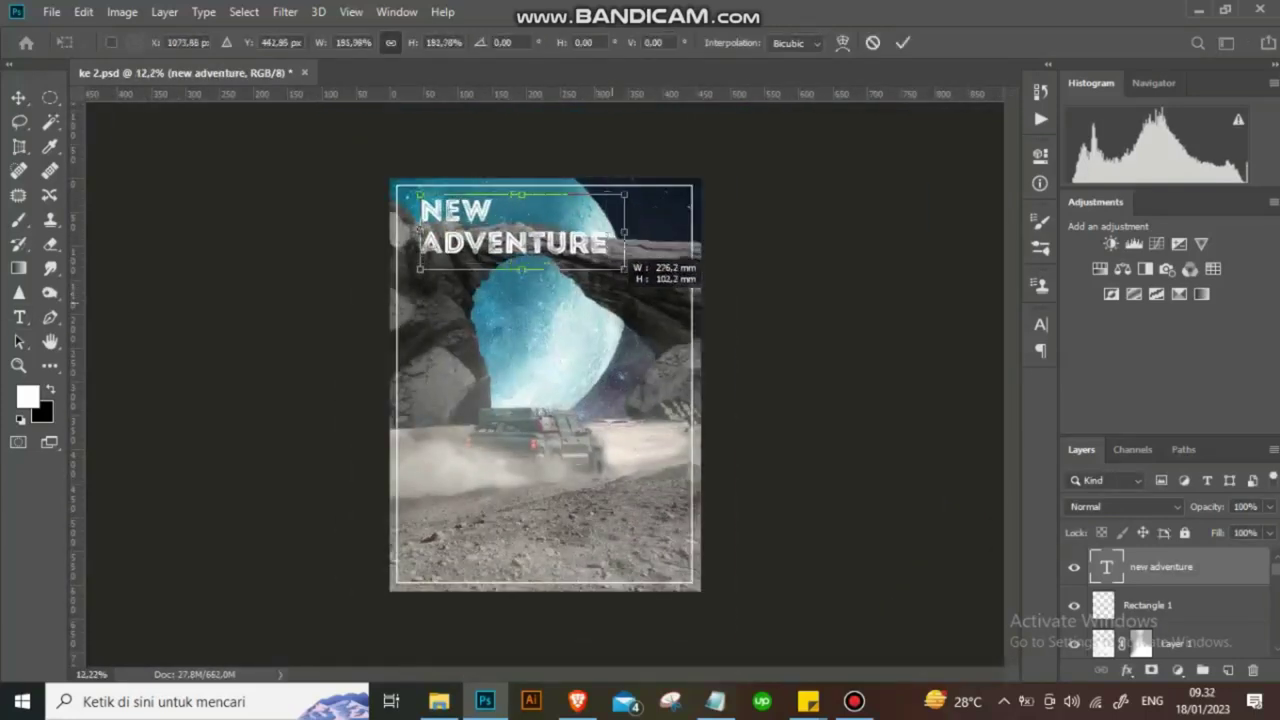
{"action": "key", "text": "Return"}
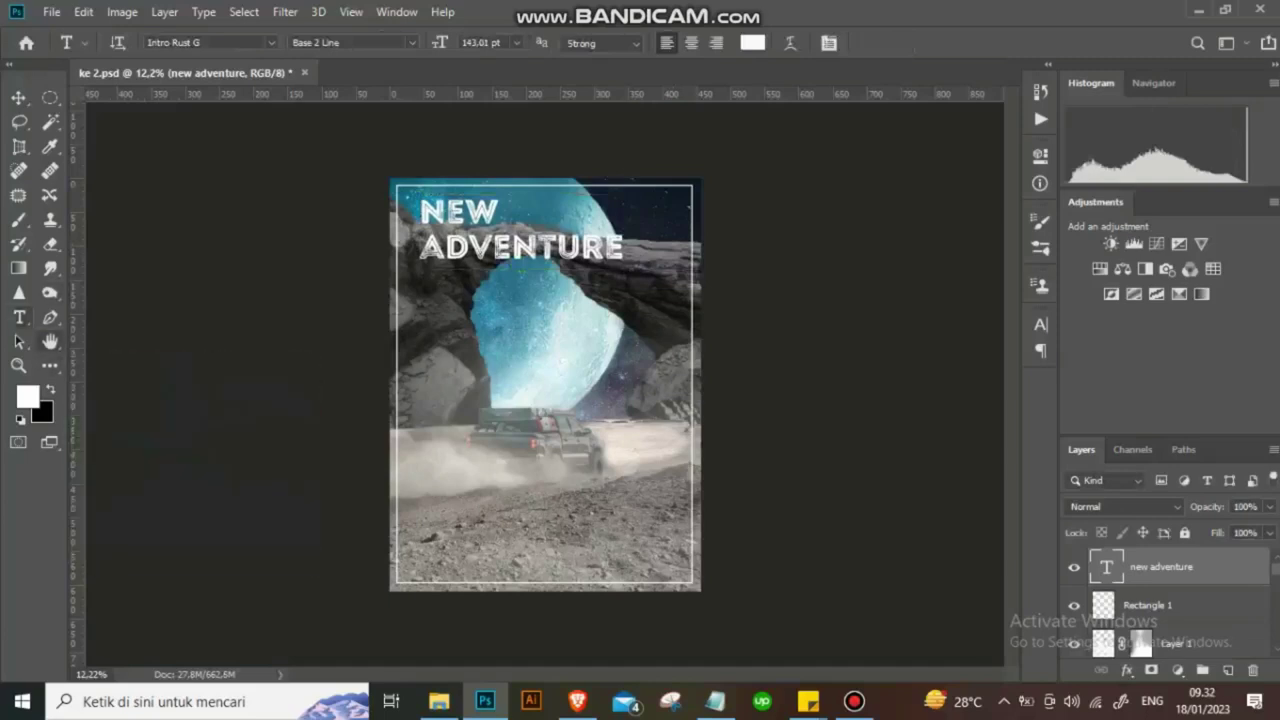
Add white 'LOREM IPSUM DOLOR SIT AMET' caption along a vertical line down the right edge.
{"action": "left_click", "coordinate": [49, 365]}
{"action": "left_click", "coordinate": [124, 637]}
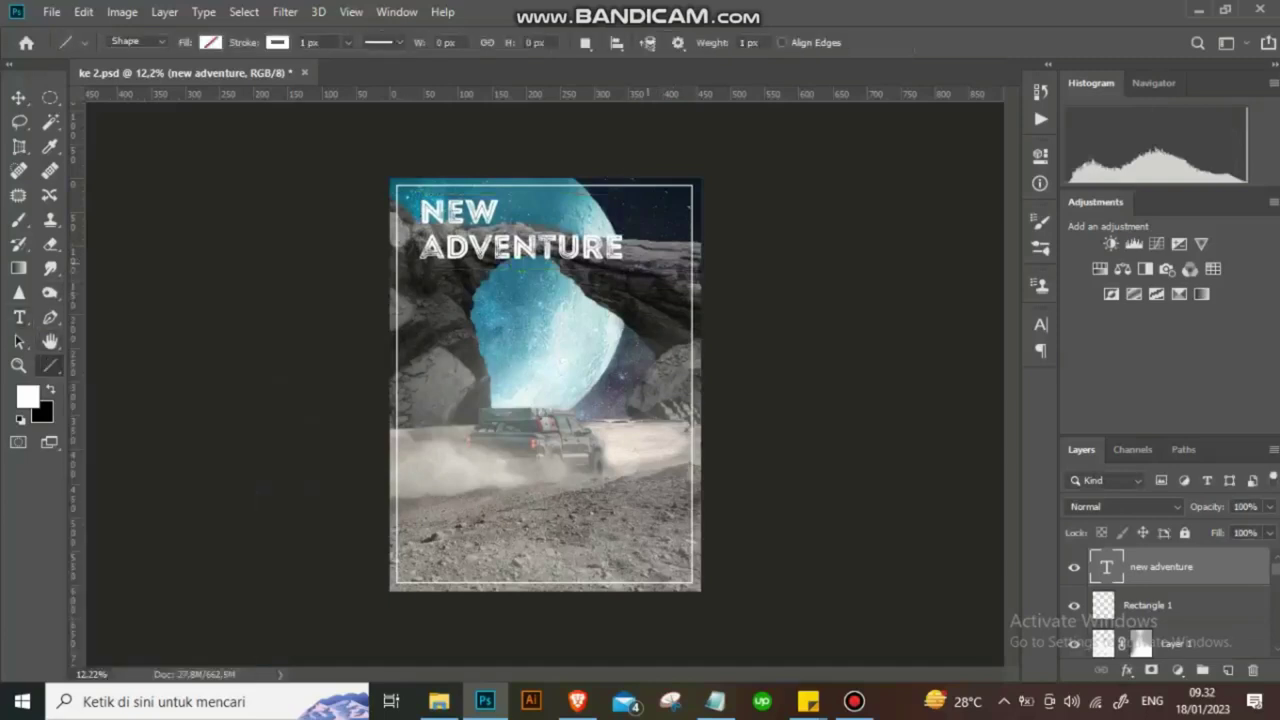
{"action": "left_click_drag", "start_coordinate": [648, 266], "coordinate": [648, 533]}
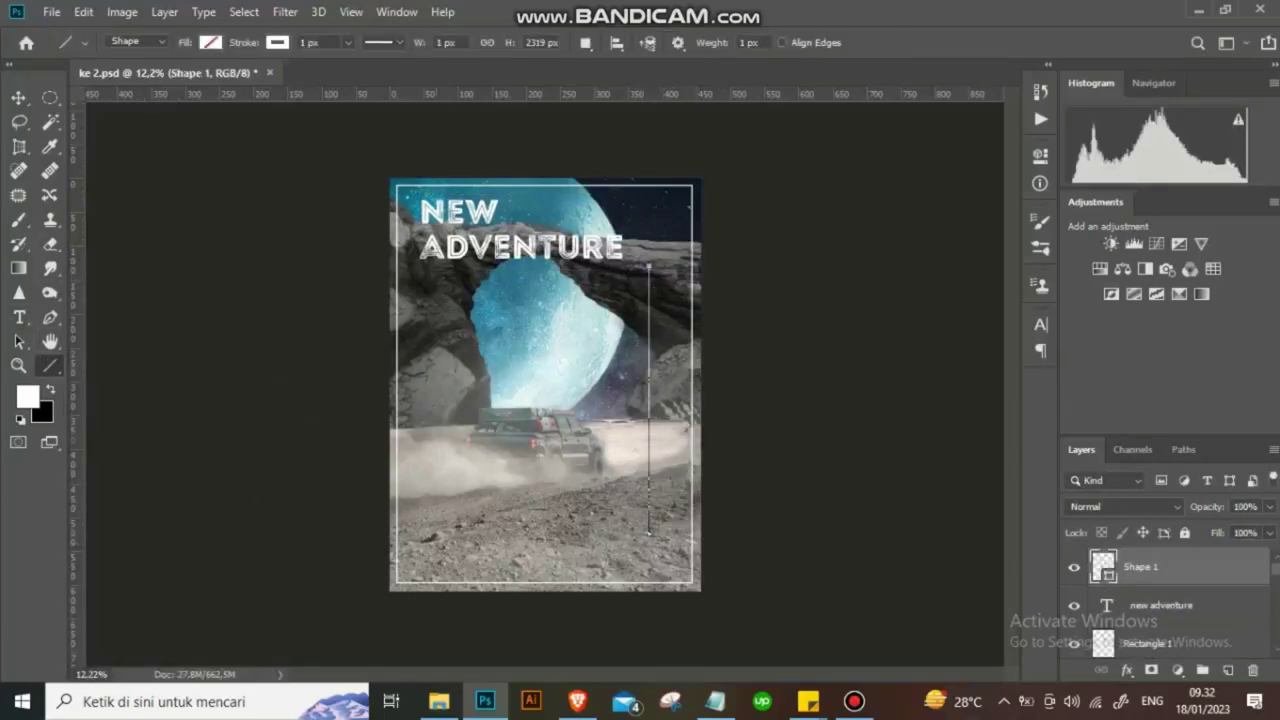
{"action": "key", "text": "t"}
{"action": "left_click", "coordinate": [648, 266]}
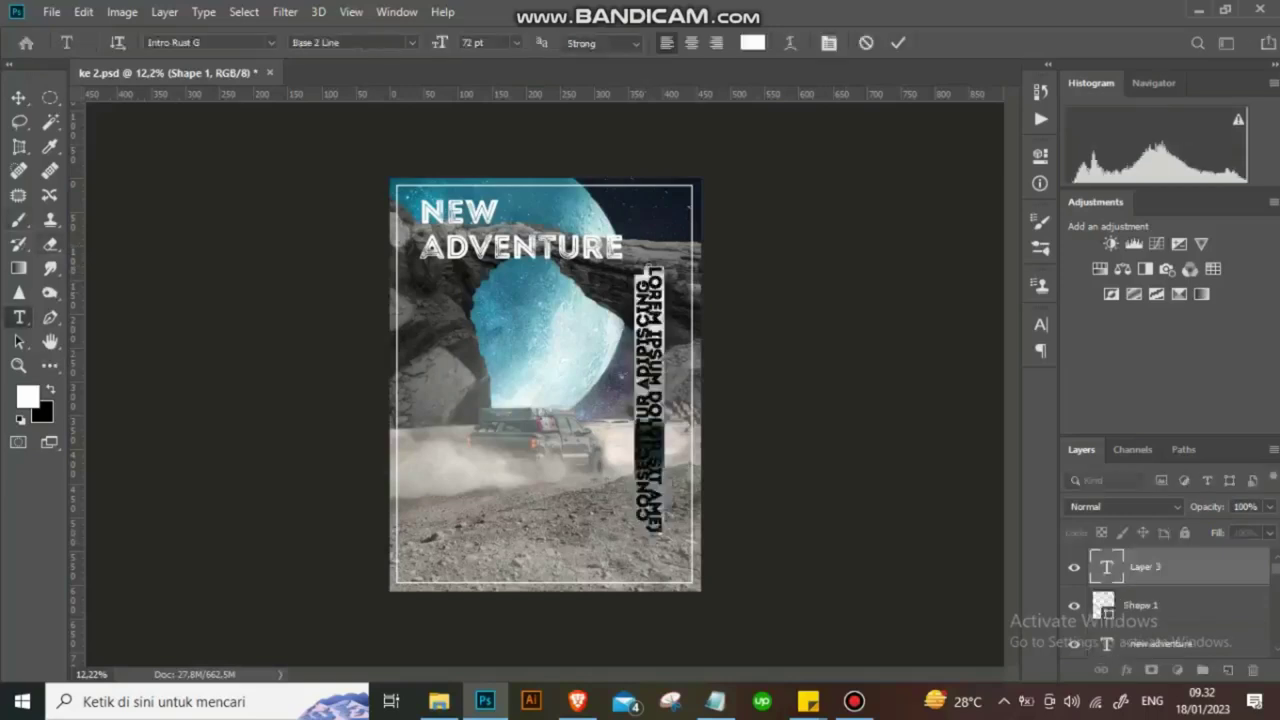
{"action": "left_click", "coordinate": [898, 43]}
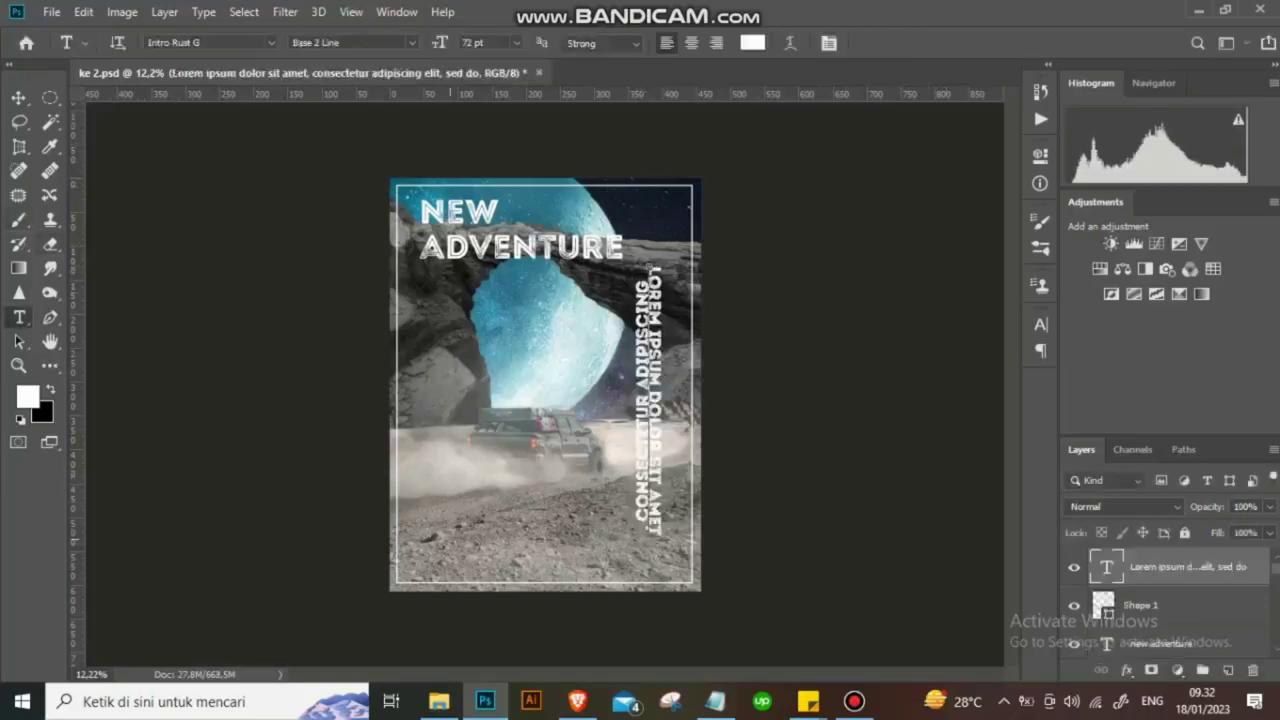
Add a large '1972' enlarged into the poster's bottom-left corner.
{"action": "left_click", "coordinate": [433, 537]}
{"action": "type", "text": "1972"}
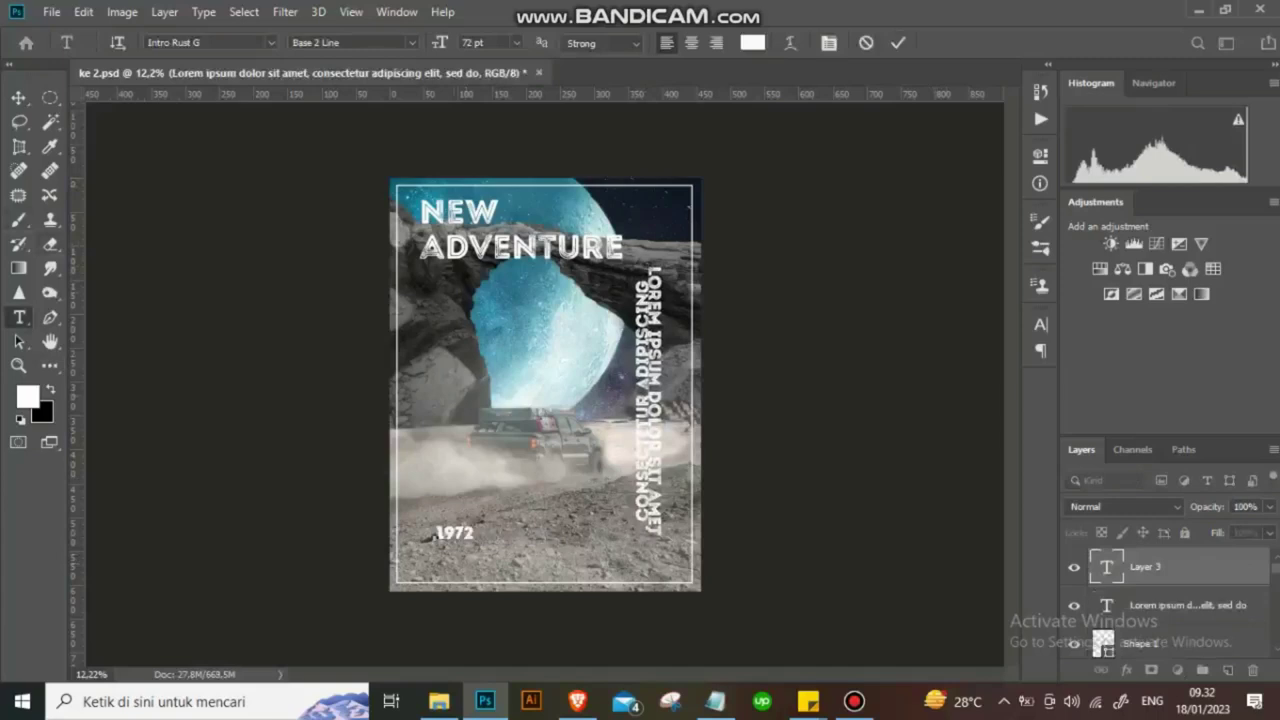
{"action": "key", "text": "ctrl+Return"}
{"action": "key", "text": "ctrl+t"}
{"action": "left_click_drag", "start_coordinate": [474, 524], "coordinate": [596, 452]}
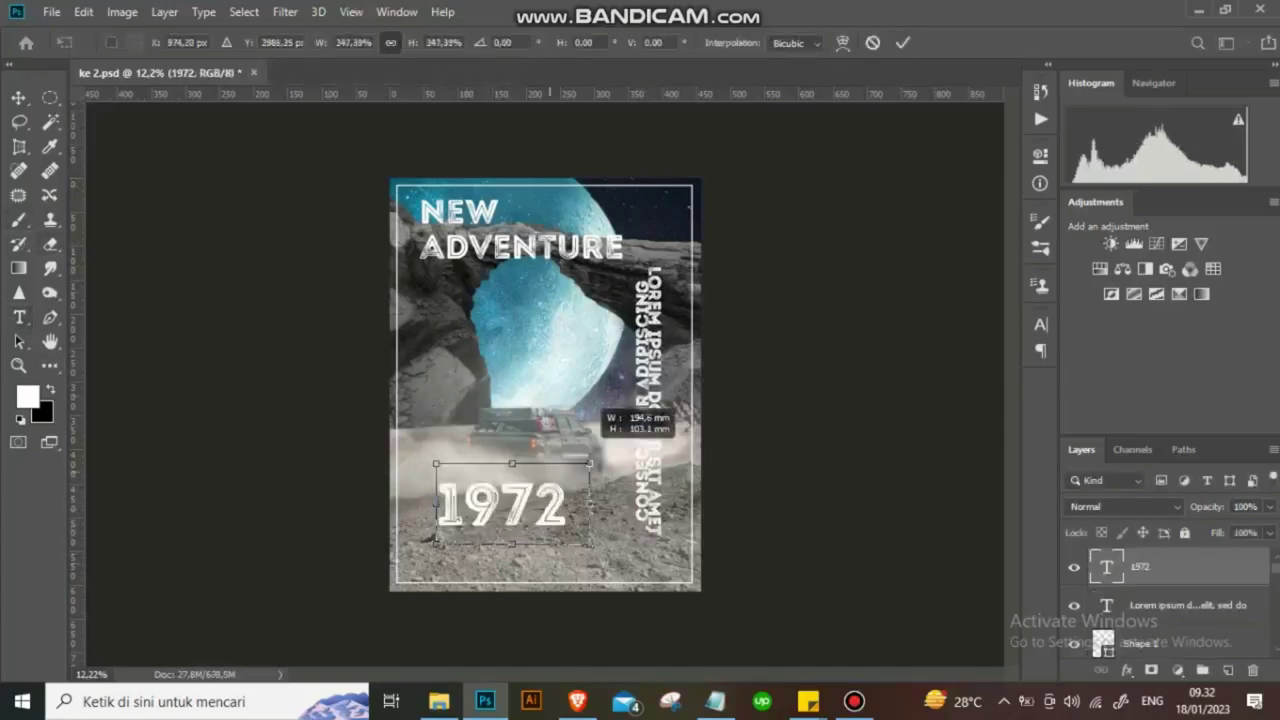
{"action": "left_click_drag", "start_coordinate": [540, 486], "coordinate": [516, 537]}
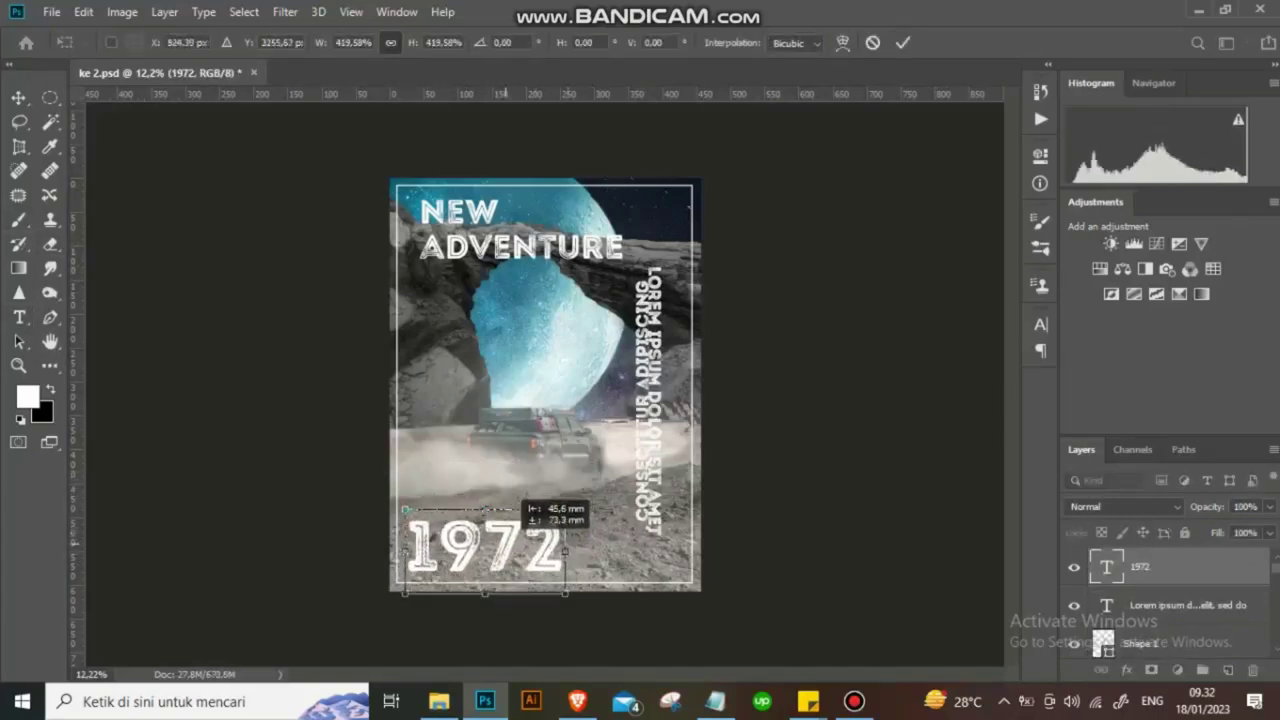
{"action": "left_click", "coordinate": [902, 42]}
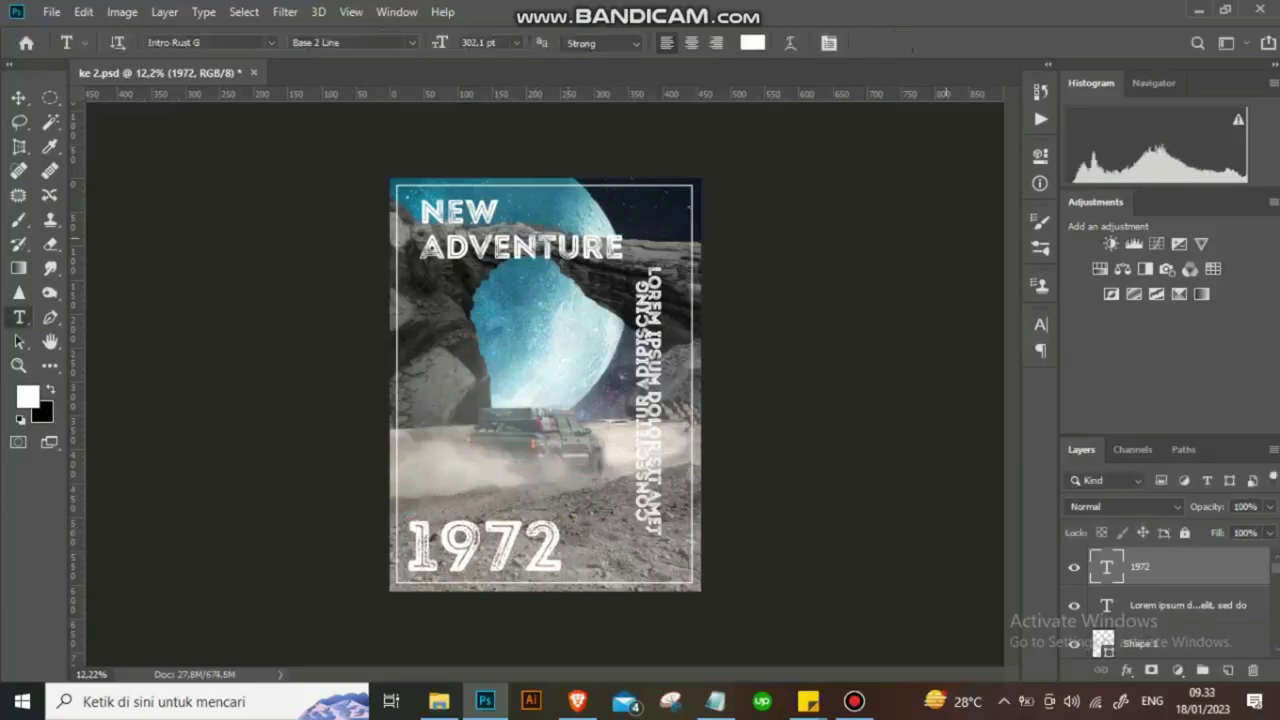
Shrink the 1972 text slightly.
{"action": "key", "text": "ctrl+t"}
{"action": "left_click_drag", "start_coordinate": [566, 518], "coordinate": [545, 536]}
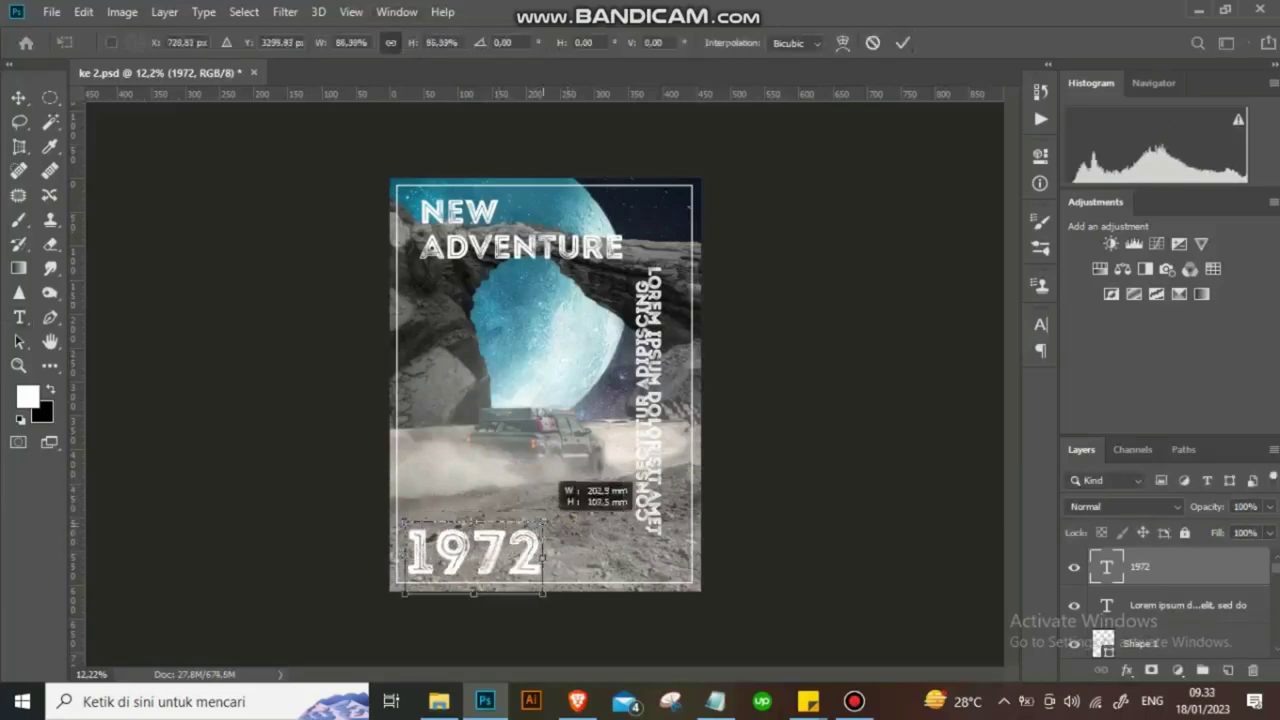
{"action": "left_click", "coordinate": [882, 42]}
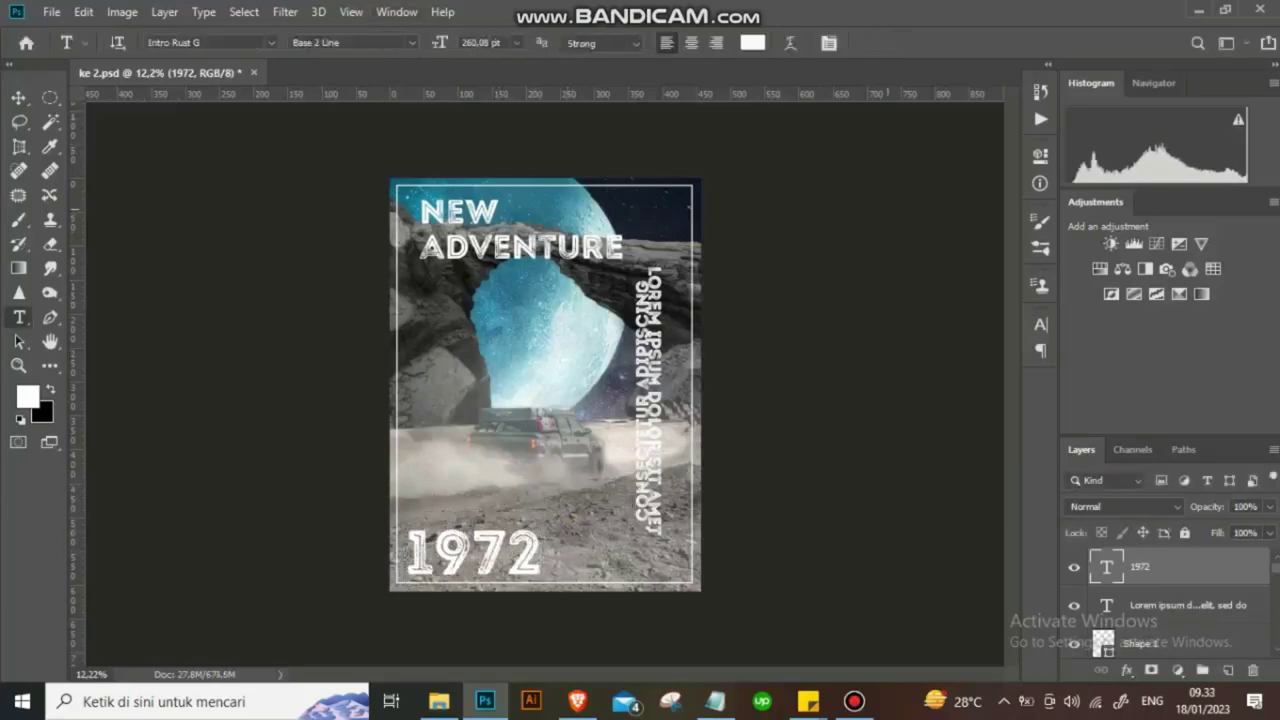